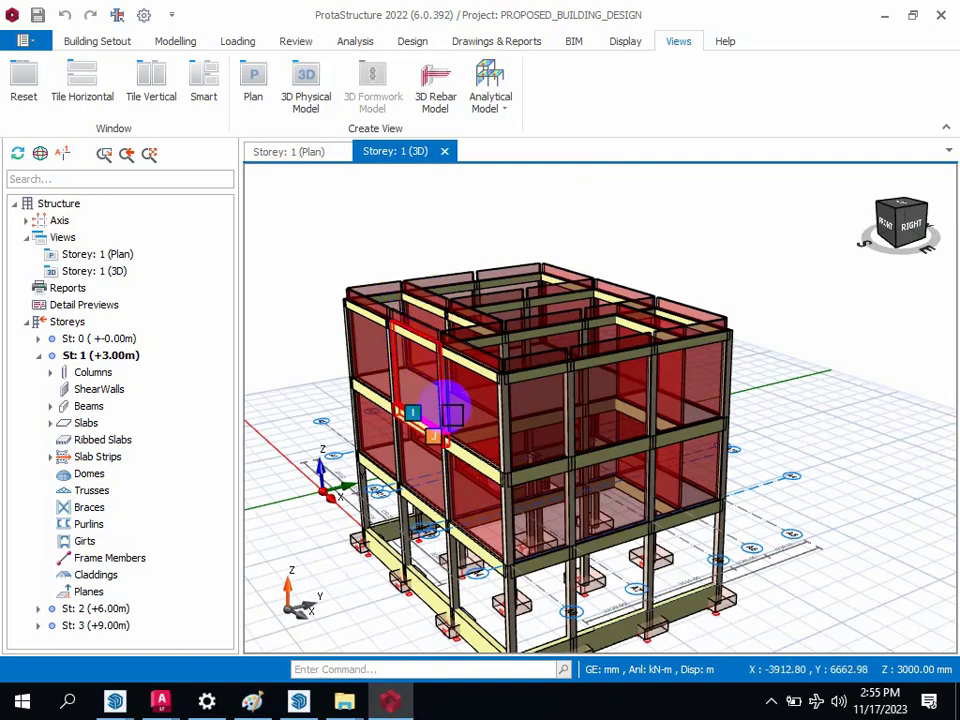
# Step: Switch to ProtaDetails for the PROPOSED_BUILDING_DESIGN project from the structural model's concrete detailing tools
pyautogui.moveTo(466, 421)
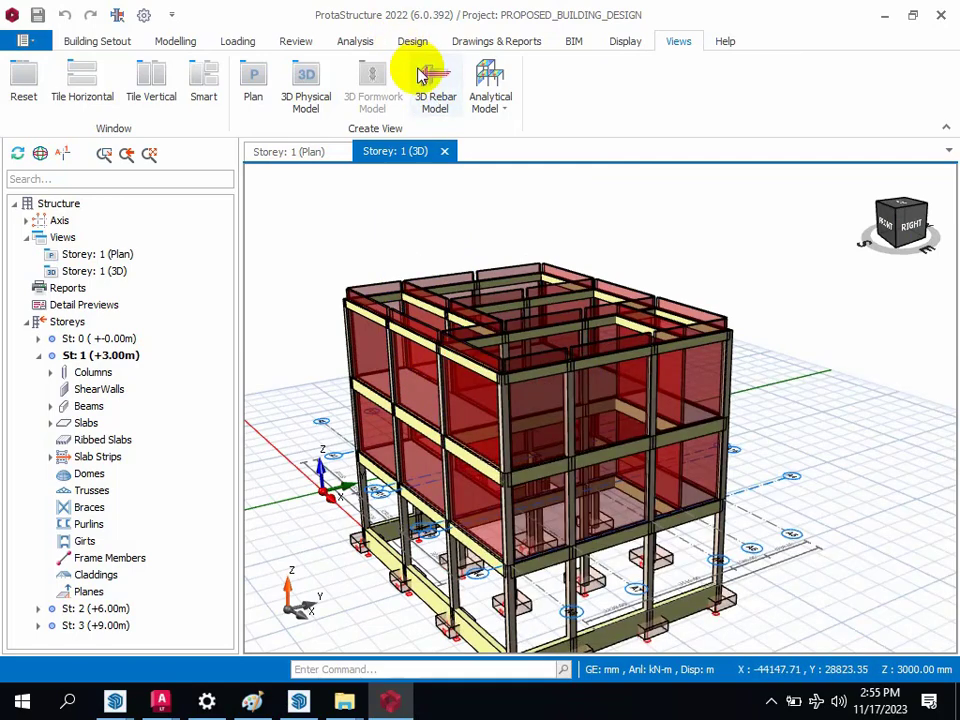
pyautogui.click(496, 42)
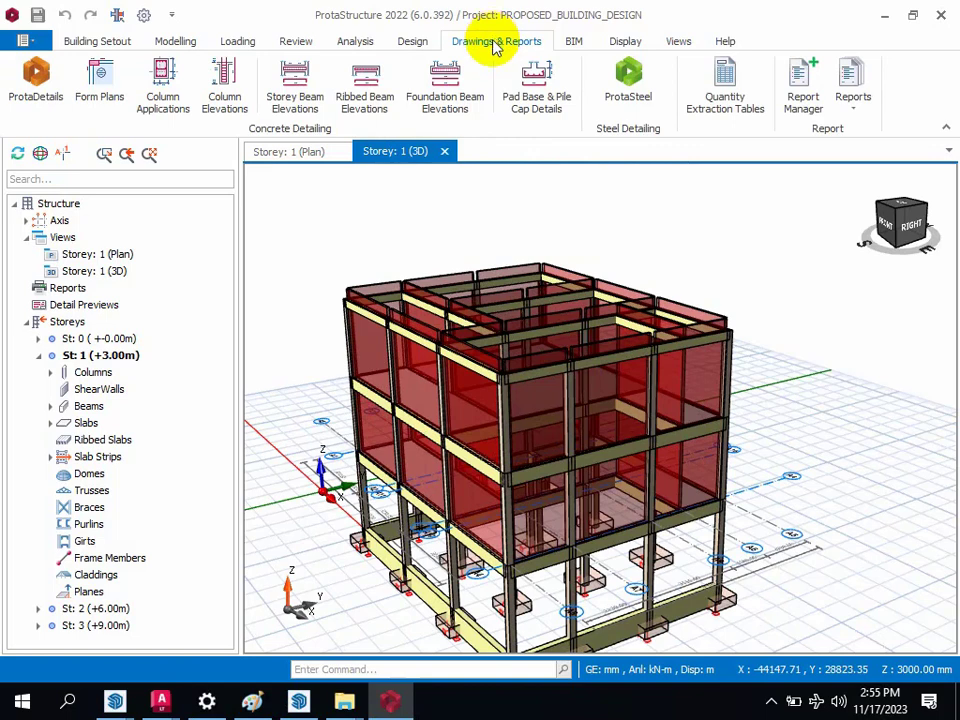
pyautogui.click(884, 16)
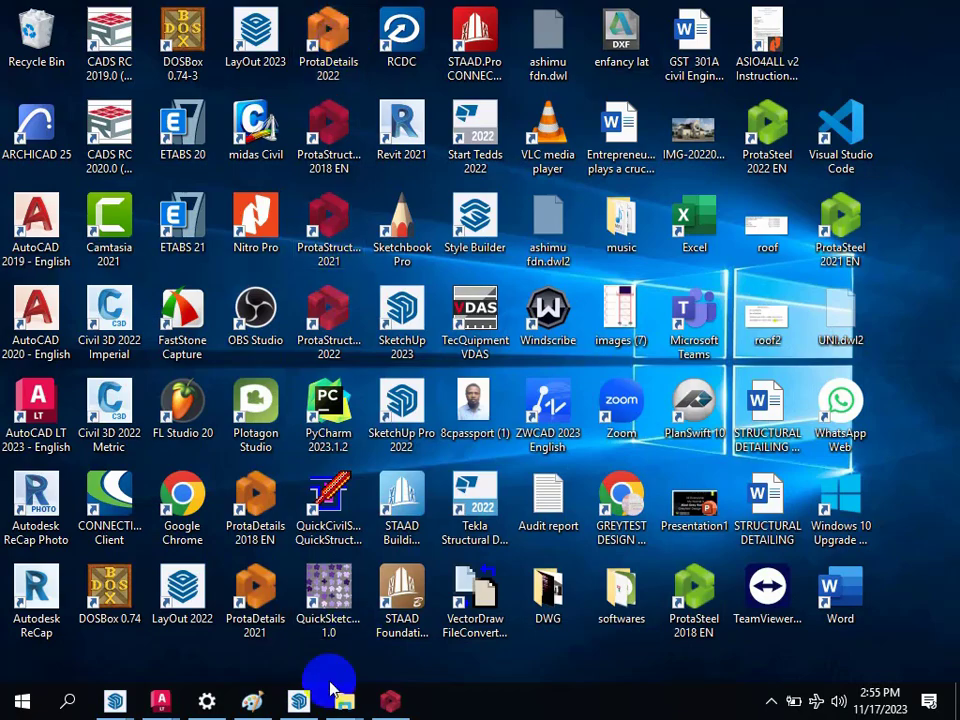
pyautogui.click(388, 698)
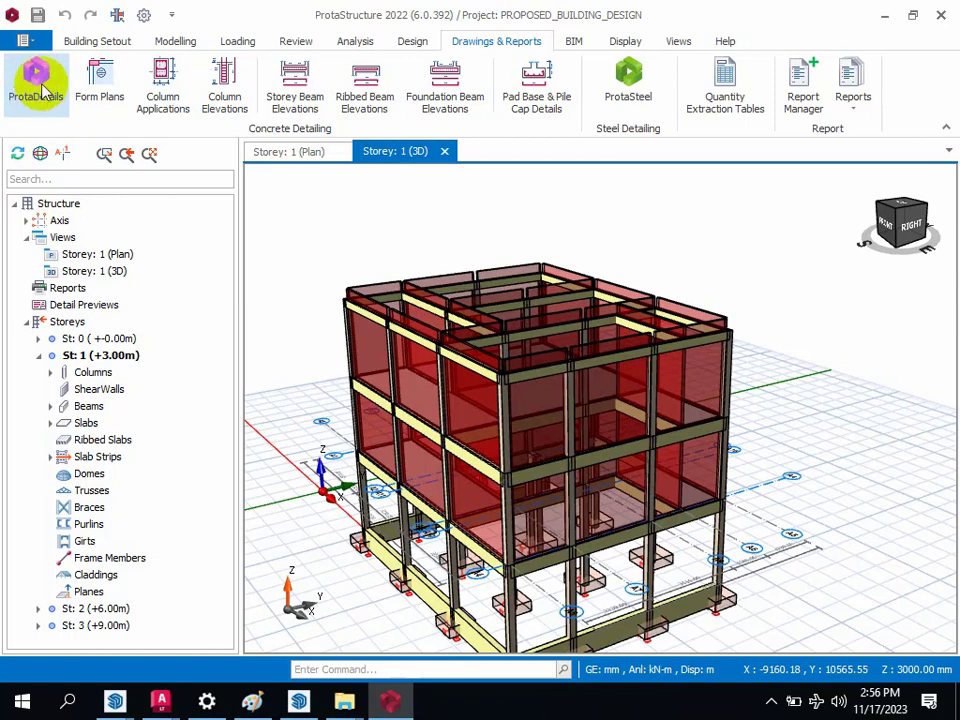
pyautogui.click(42, 85)
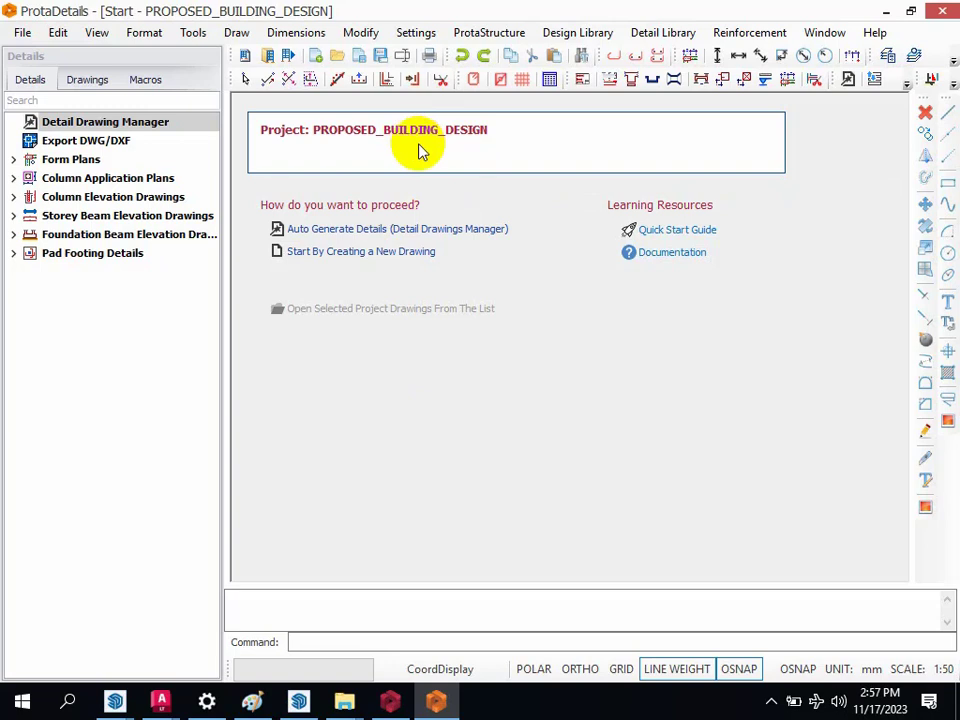
# Step: Auto-generate all detail types for storeys 0 to 3, keeping the column schedule options, and place them in the new drawing
pyautogui.click(331, 229)
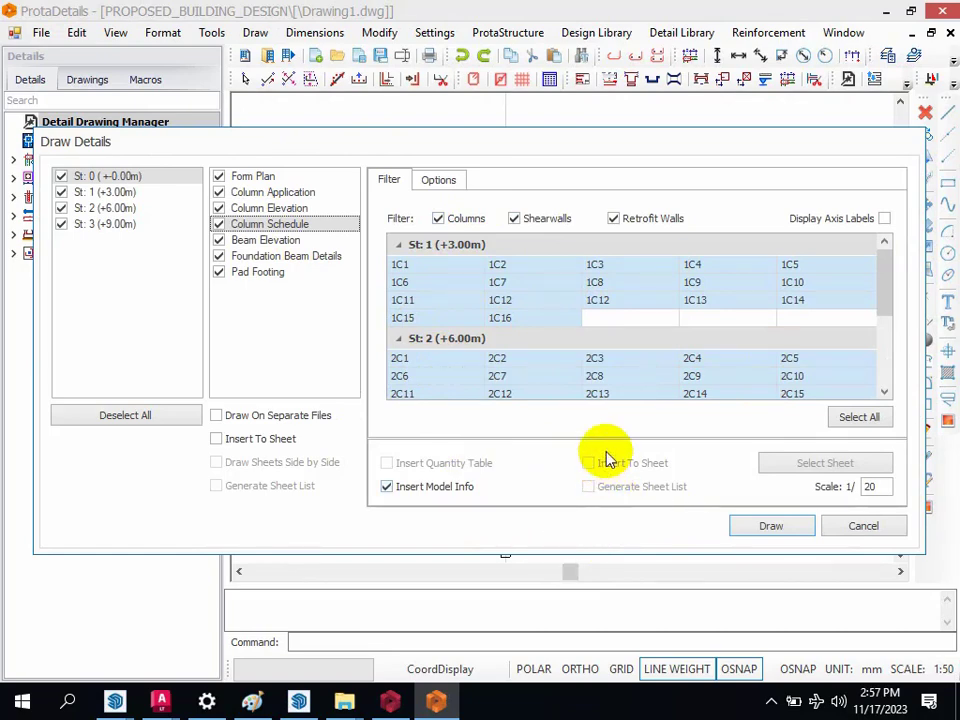
pyautogui.click(437, 184)
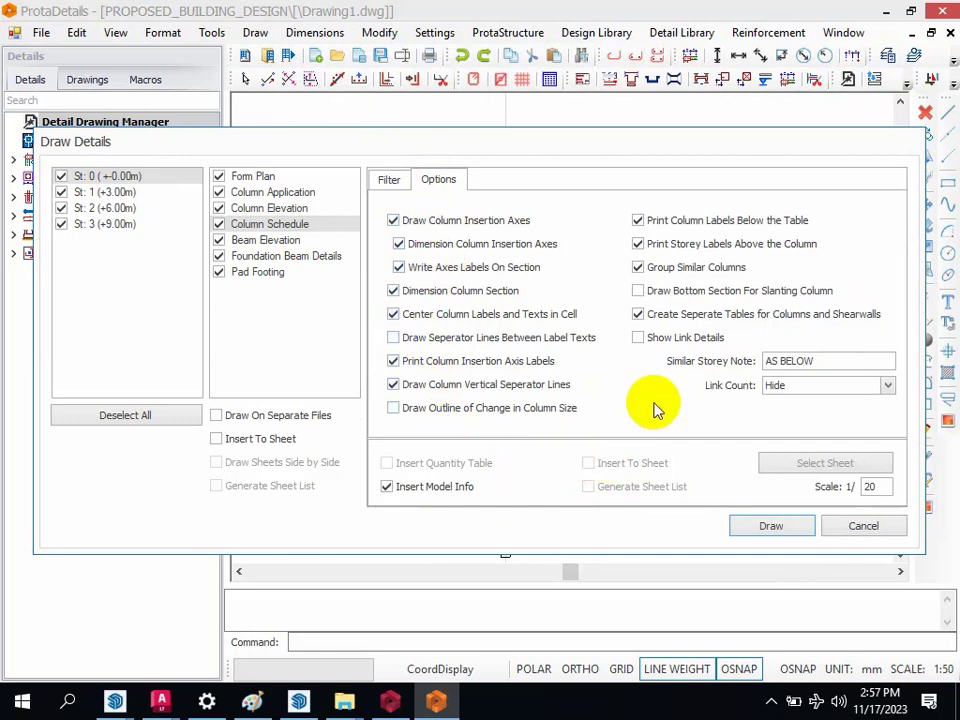
pyautogui.click(389, 185)
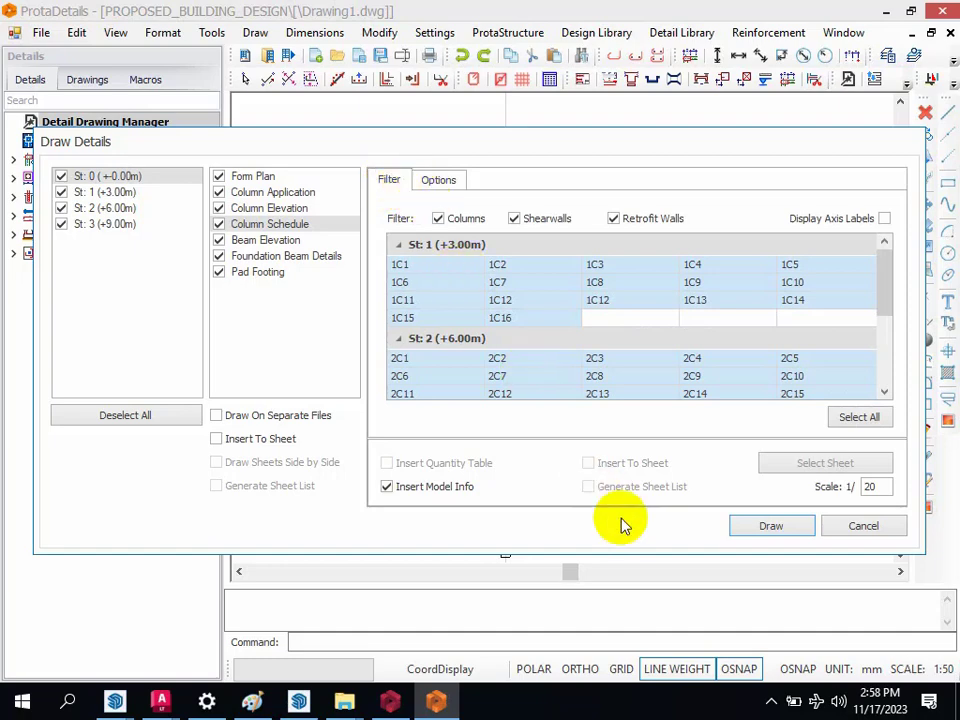
pyautogui.click(764, 536)
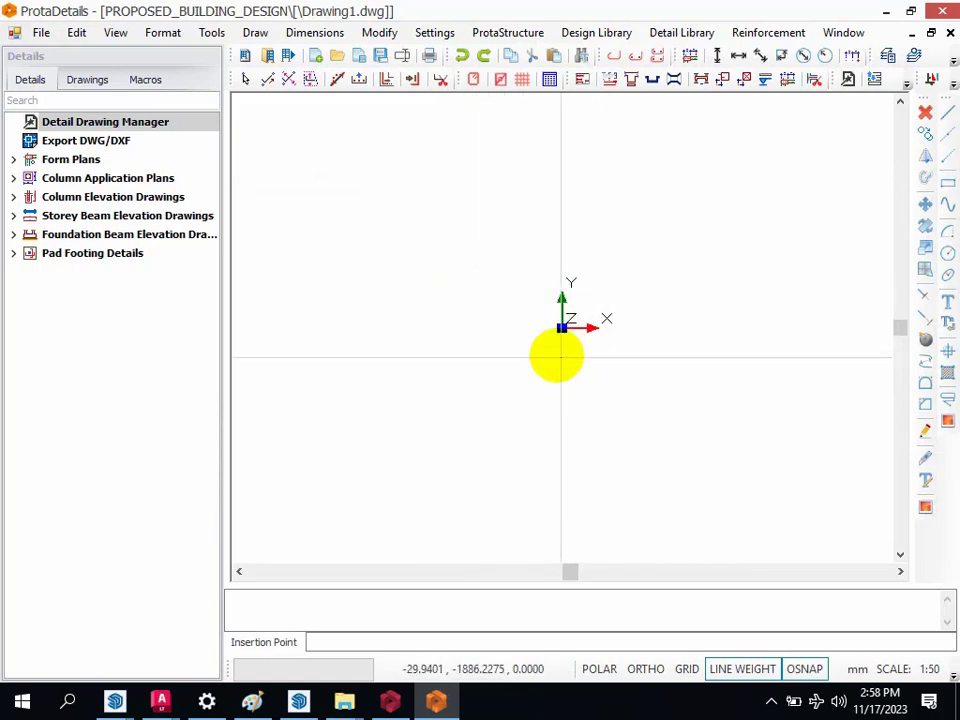
pyautogui.click(510, 313)
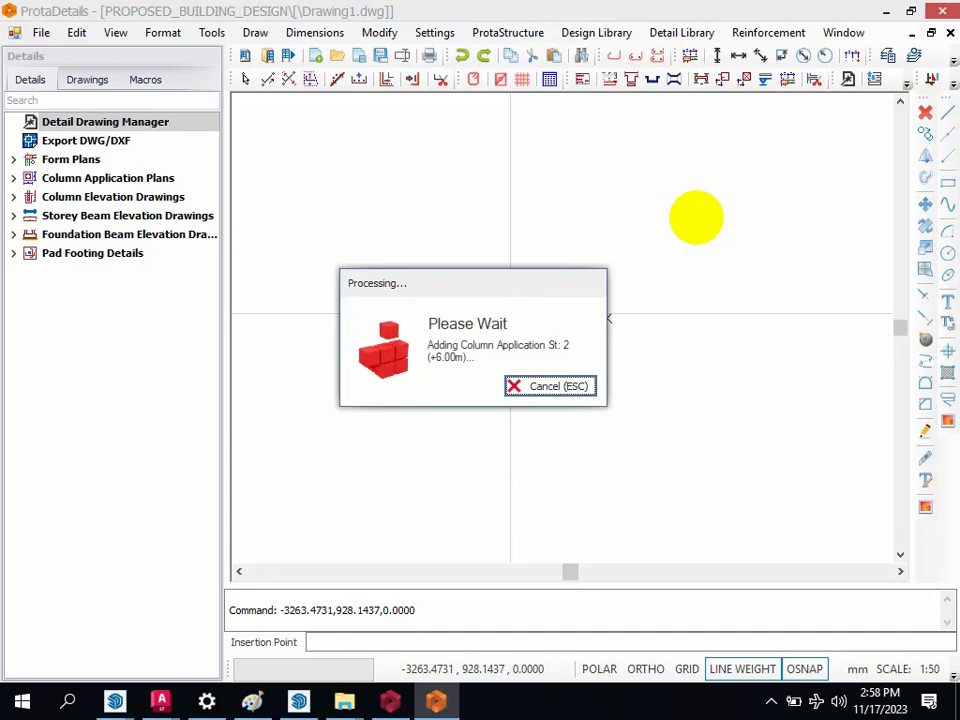
pyautogui.click(696, 217)
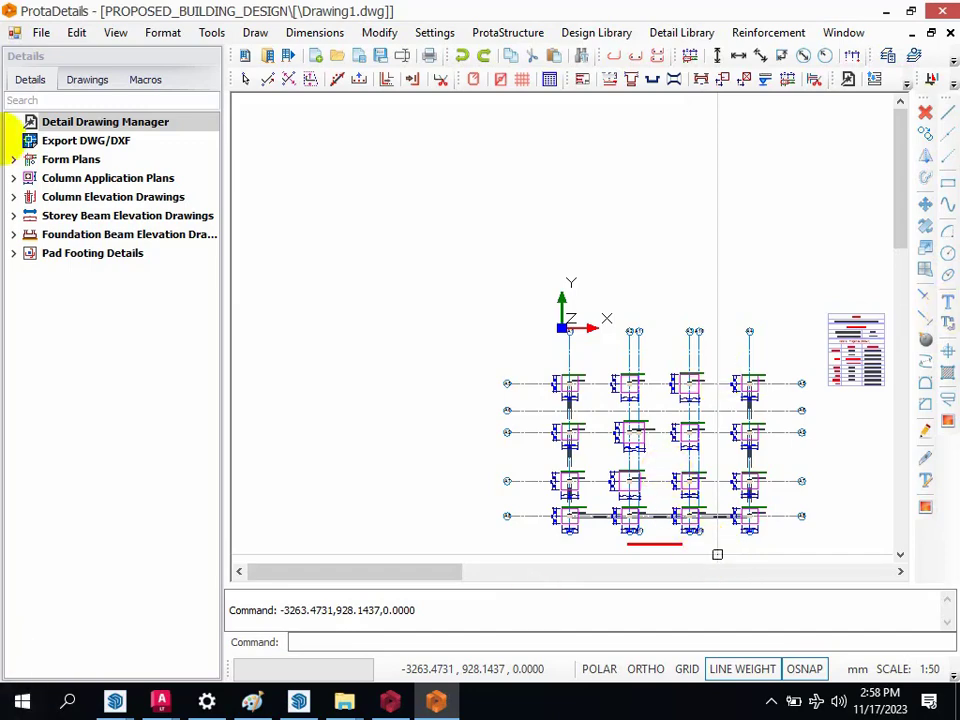
# Step: Examine the generated drawing set and the pad footing labels and dimensions on the Storey 0 foundation plan
pyautogui.scroll(-5, 506, 362)
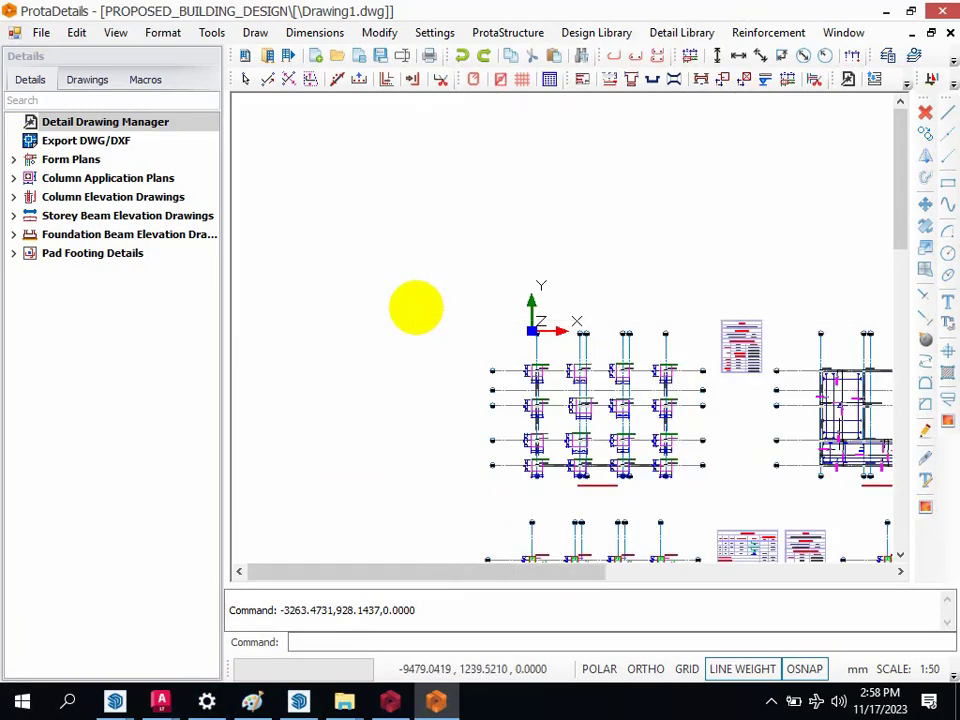
pyautogui.scroll(-2, 470, 390)
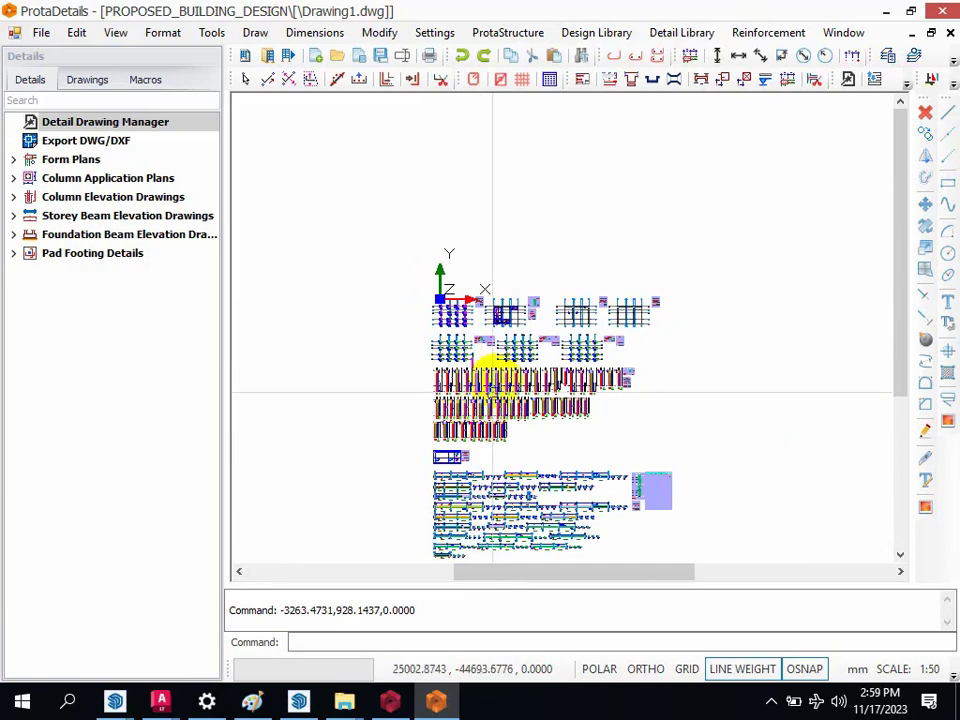
pyautogui.scroll(-3, 500, 360)
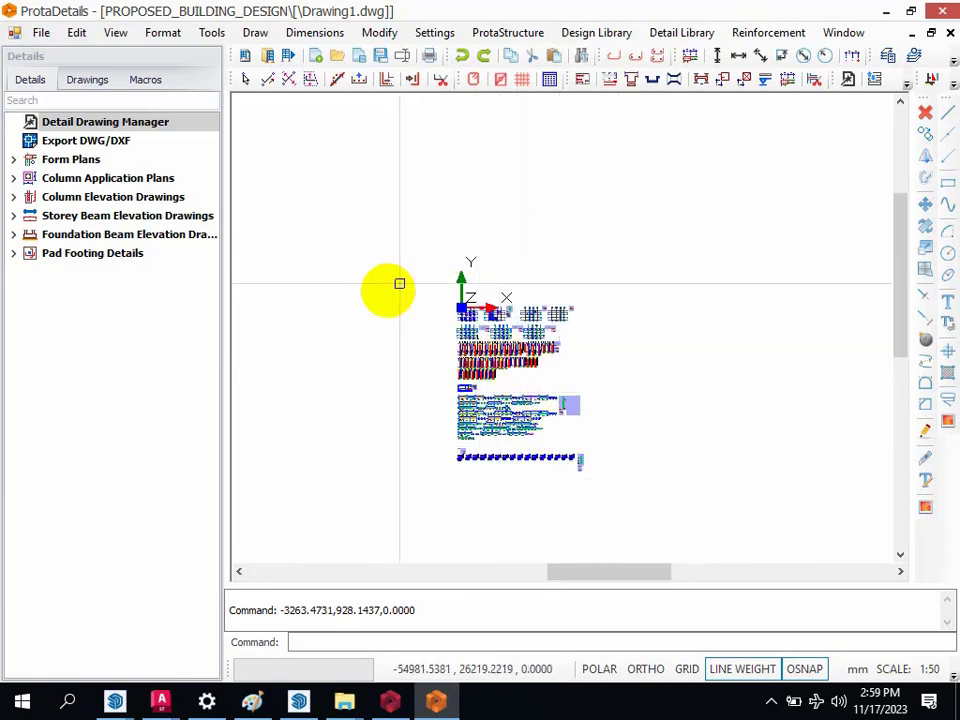
pyautogui.scroll(4, 480, 290)
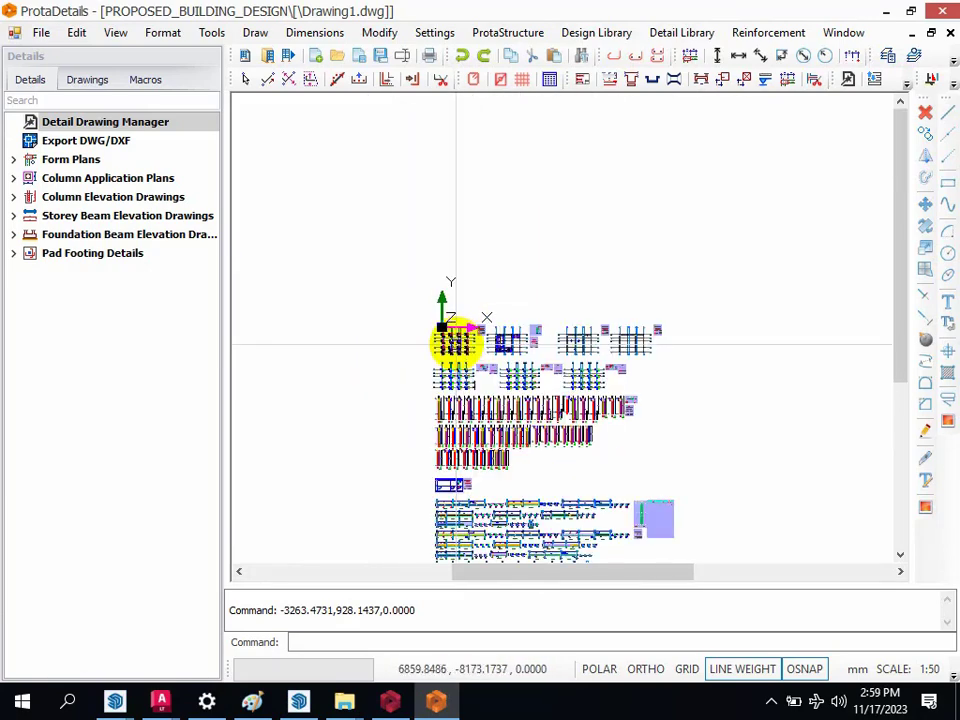
pyautogui.scroll(6, 450, 358)
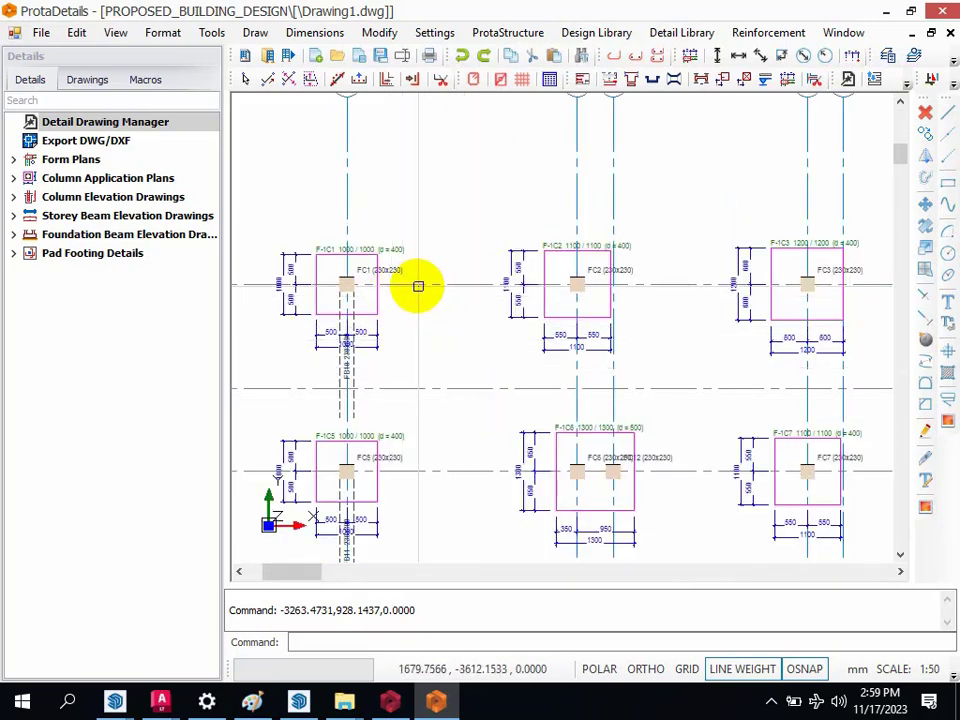
pyautogui.scroll(-3, 420, 285)
pyautogui.scroll(7, 340, 262)
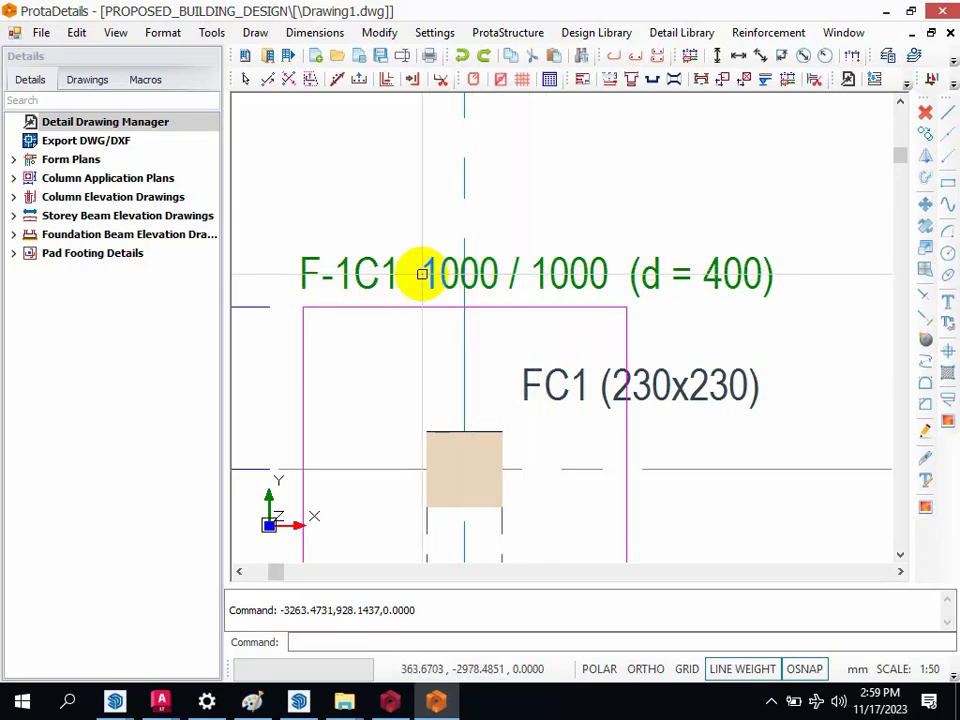
pyautogui.scroll(-3, 430, 276)
pyautogui.scroll(3, 439, 364)
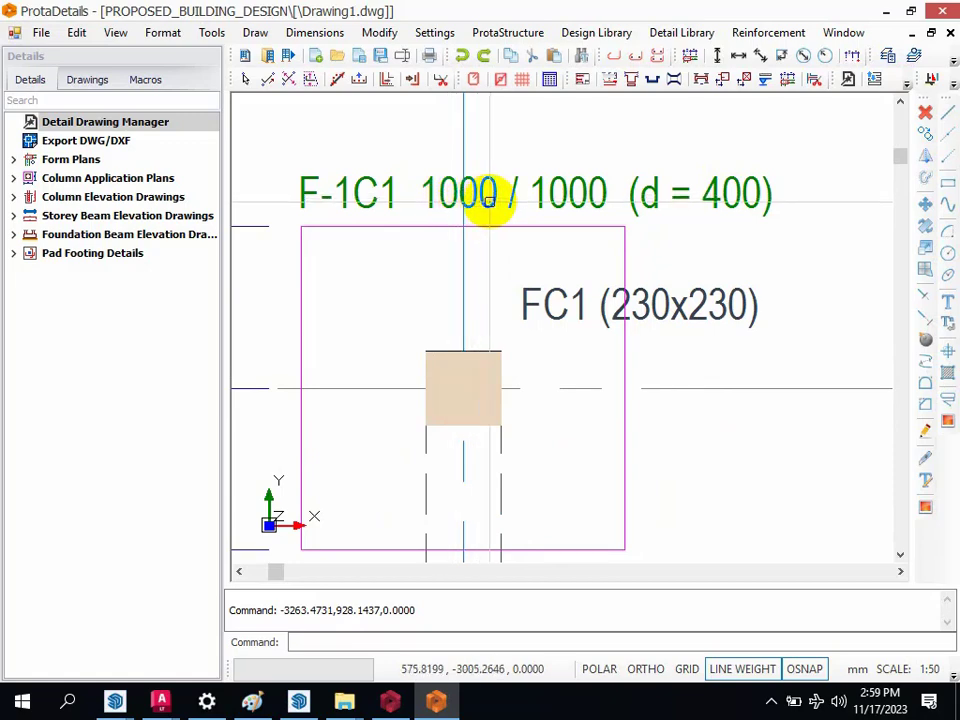
pyautogui.scroll(-5, 490, 200)
pyautogui.scroll(-3, 505, 215)
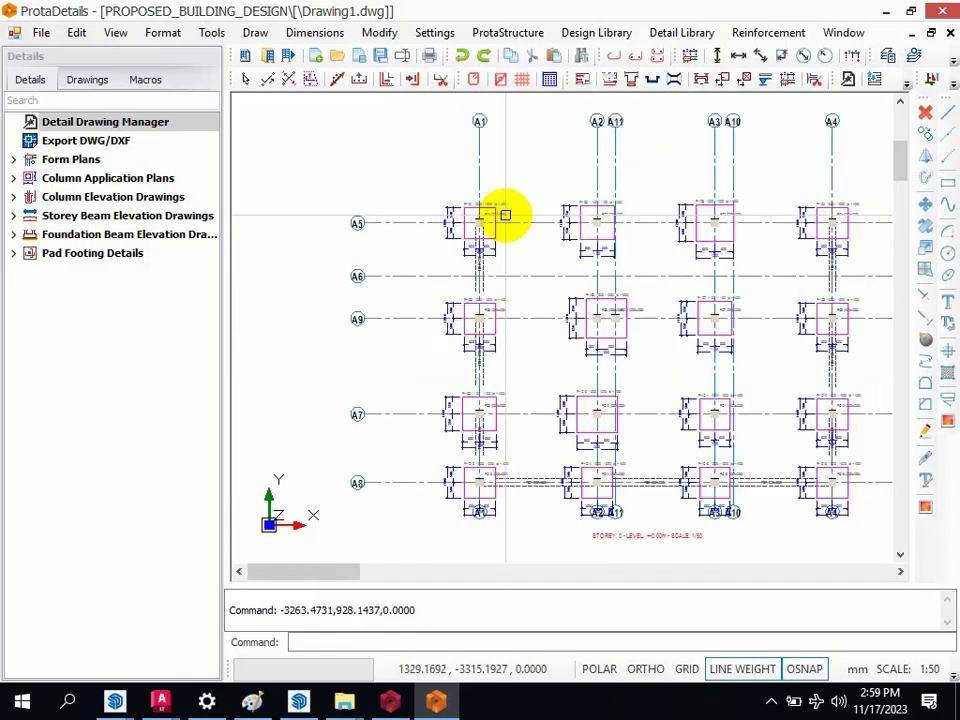
pyautogui.scroll(-2, 520, 228)
pyautogui.scroll(3, 553, 214)
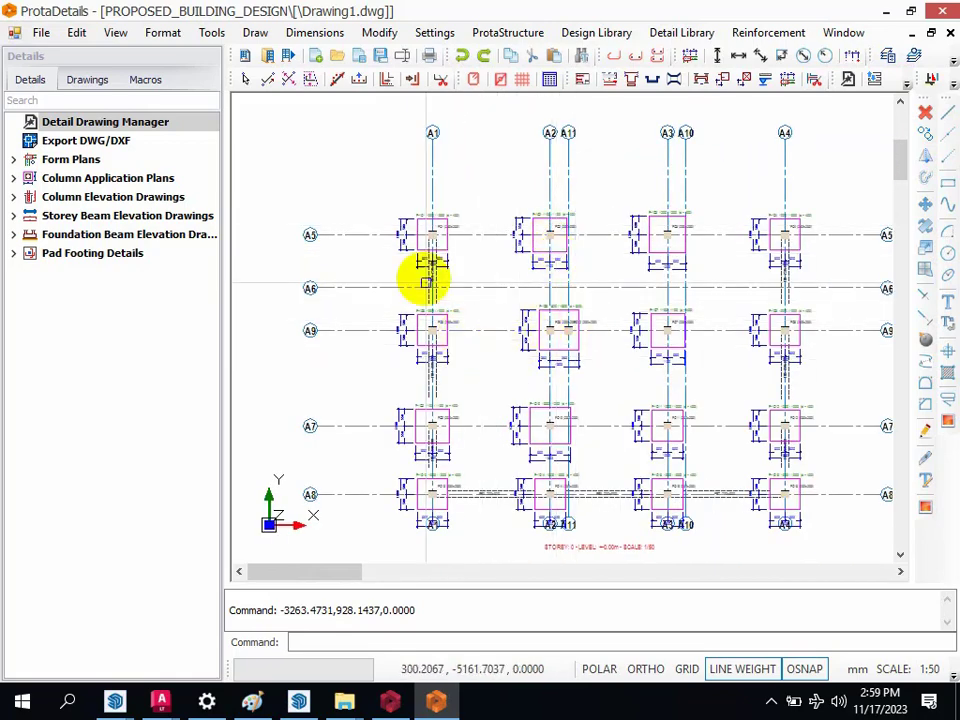
pyautogui.scroll(3, 430, 290)
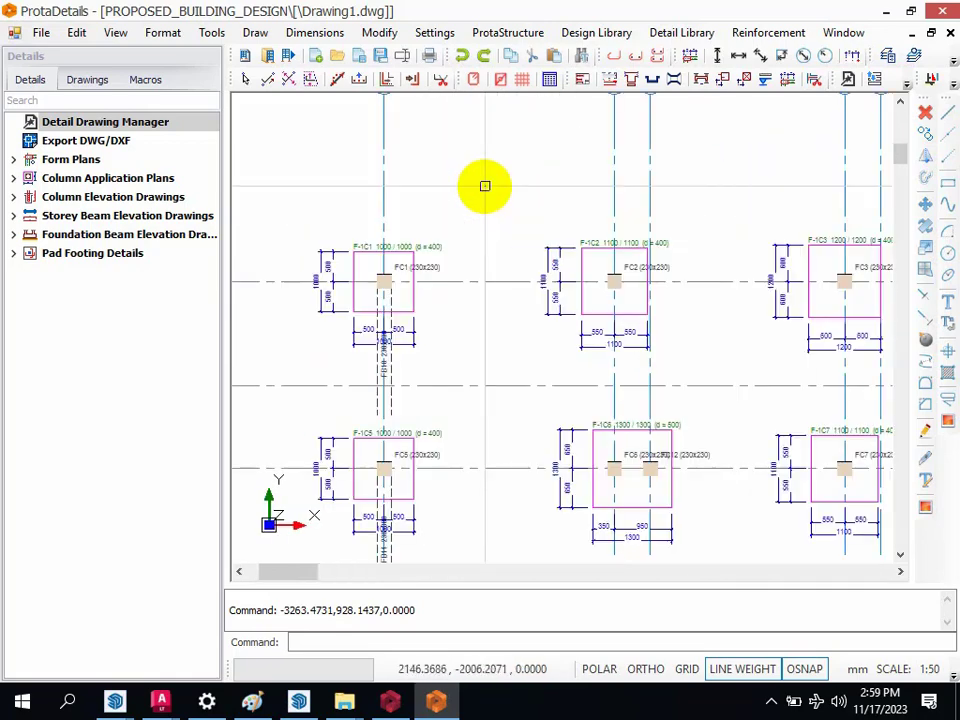
pyautogui.scroll(3, 410, 275)
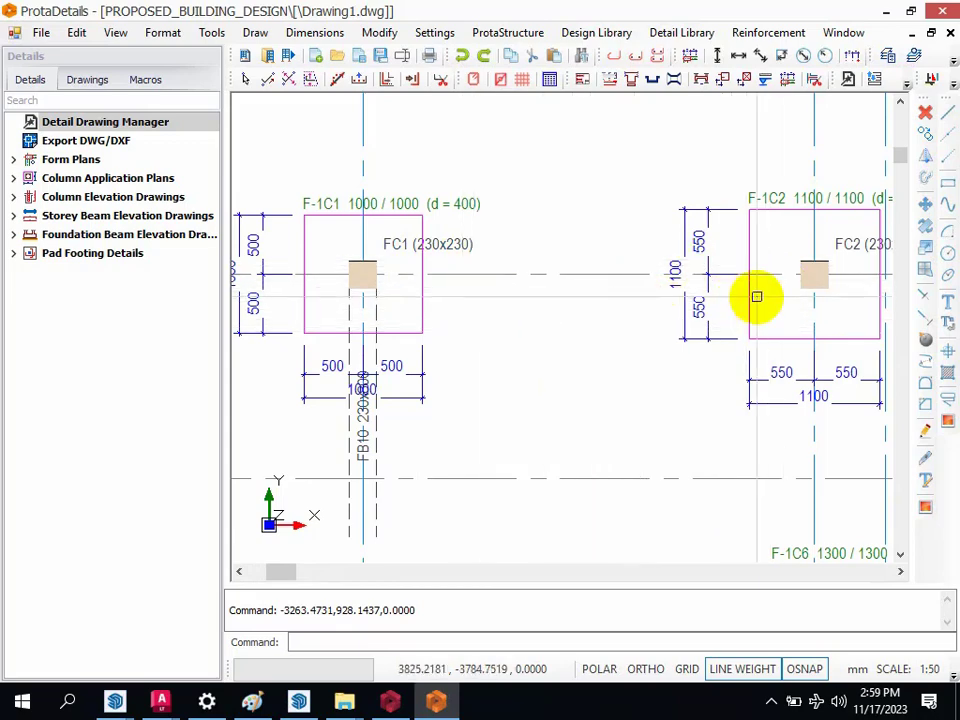
# Step: Examine the Storey 1 form plan, including its slab panels, beams and axis layout
pyautogui.scroll(-2, 401, 270)
pyautogui.scroll(-2, 369, 274)
pyautogui.scroll(-1, 530, 354)
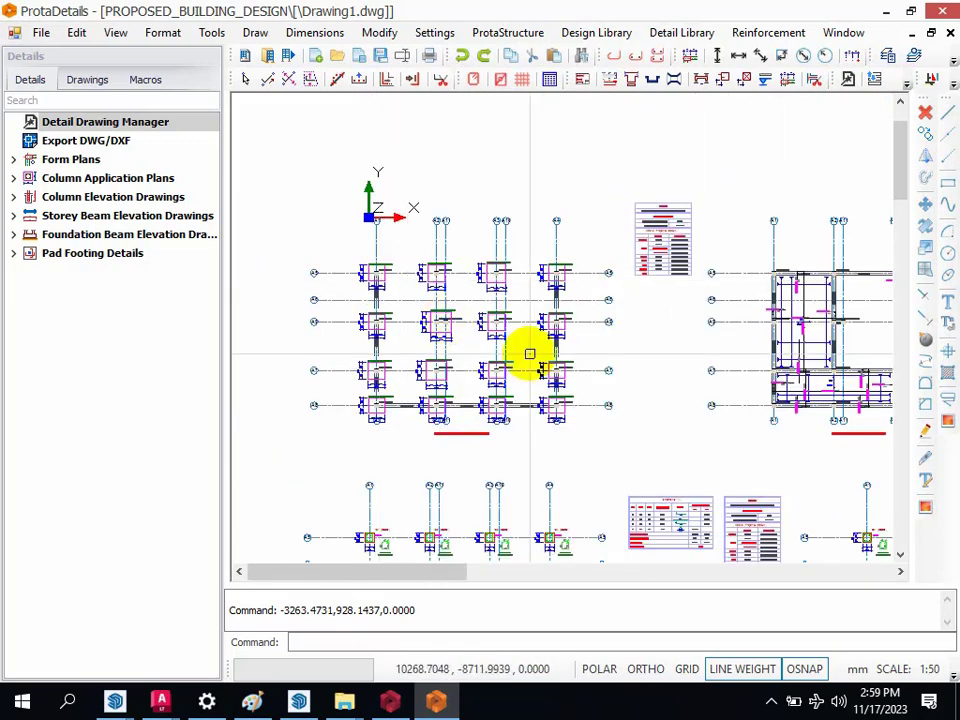
pyautogui.scroll(-2, 528, 320)
pyautogui.scroll(1, 696, 268)
pyautogui.scroll(2, 632, 311)
pyautogui.scroll(2, 526, 289)
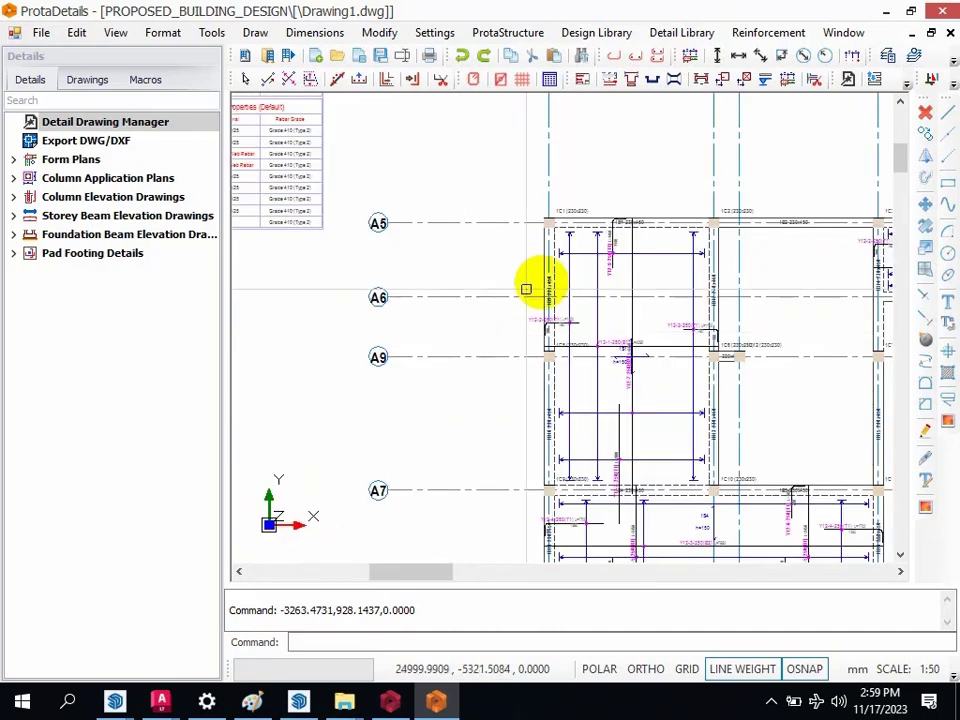
pyautogui.scroll(2, 619, 266)
pyautogui.scroll(-3, 541, 283)
pyautogui.scroll(1, 694, 317)
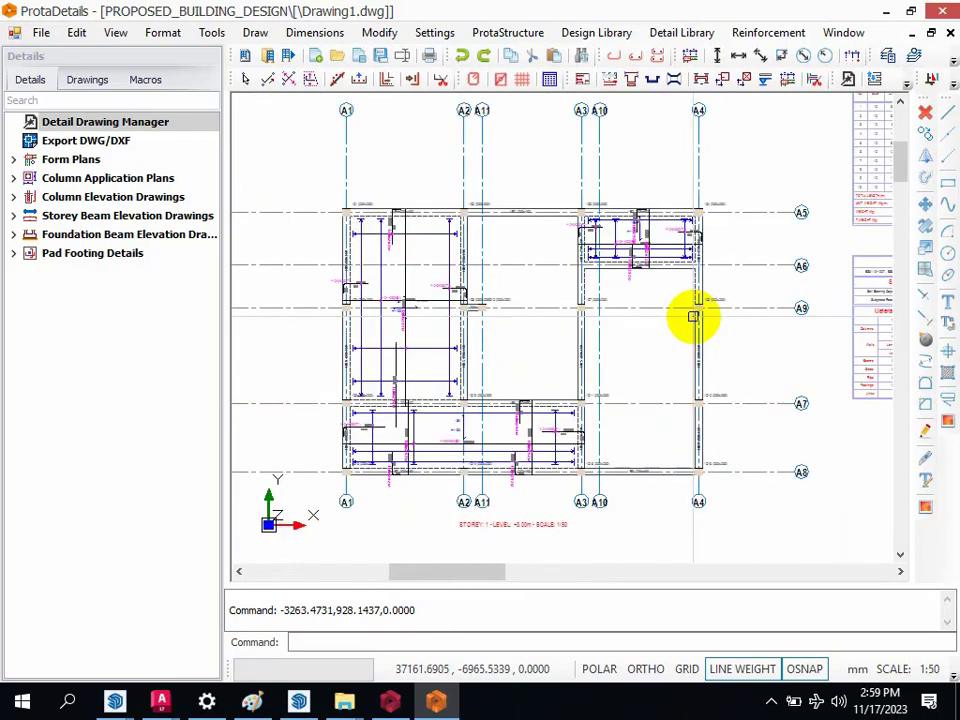
pyautogui.scroll(2, 606, 341)
pyautogui.scroll(-3, 676, 392)
pyautogui.scroll(1, 641, 324)
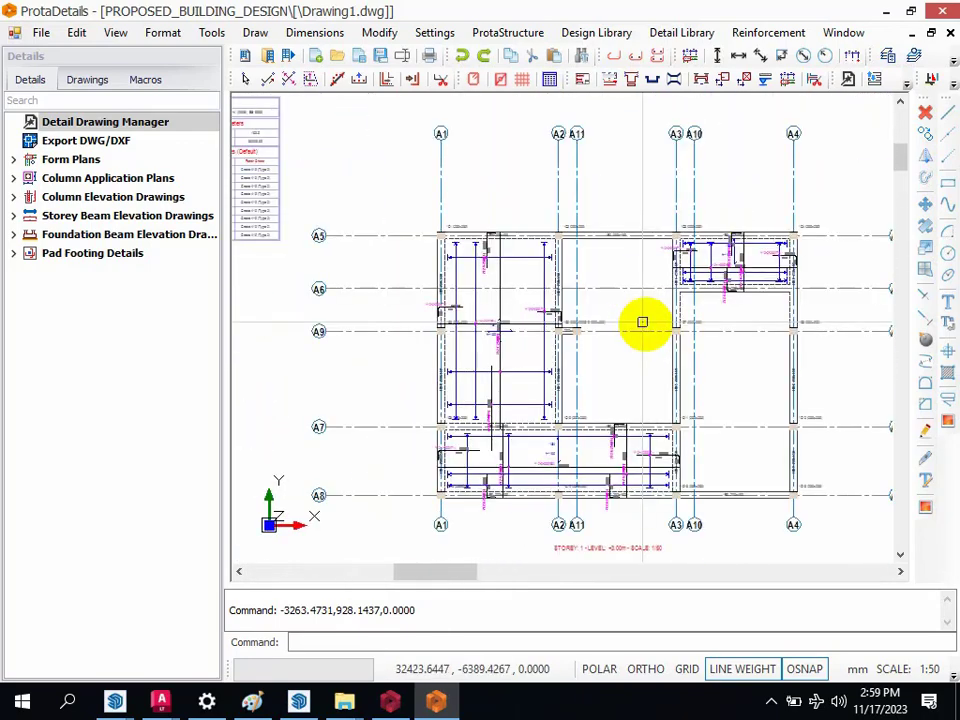
pyautogui.scroll(2, 601, 328)
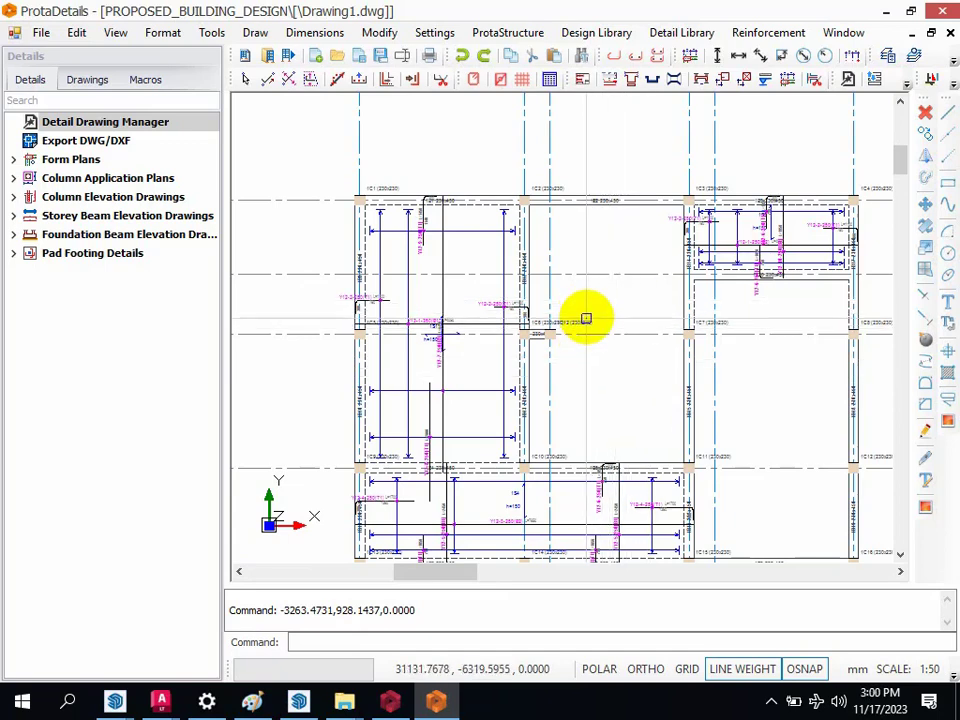
# Step: Inspect the top and bottom reinforcement labels, bar lengths and thickness note of slab 1S1 on the Storey 1 plan
pyautogui.scroll(-3, 586, 319)
pyautogui.scroll(5, 559, 332)
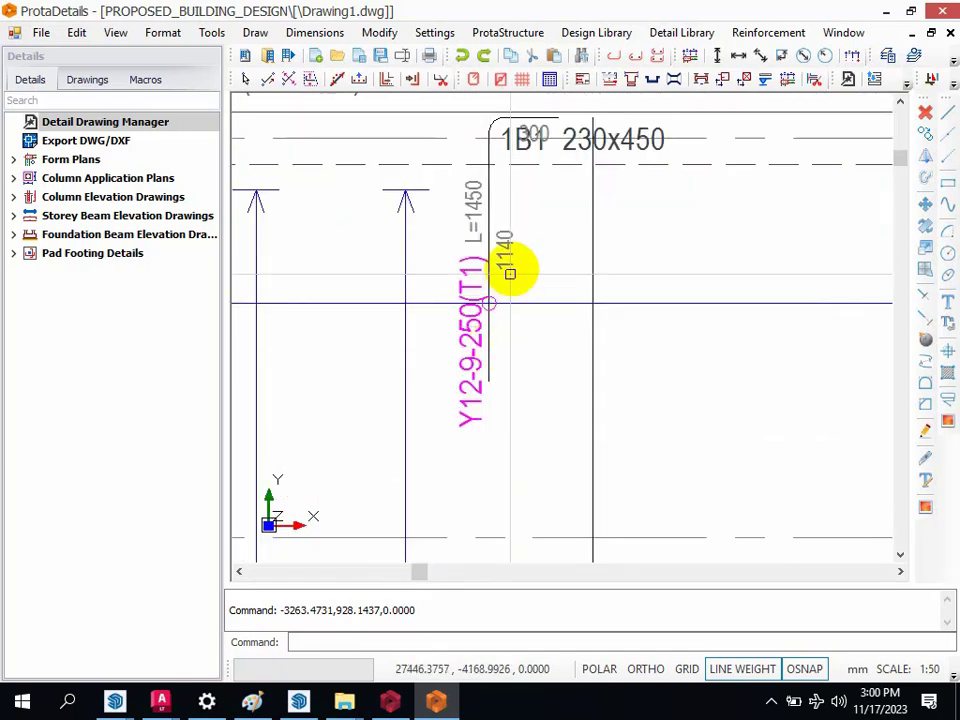
pyautogui.scroll(-4, 510, 272)
pyautogui.scroll(3, 568, 214)
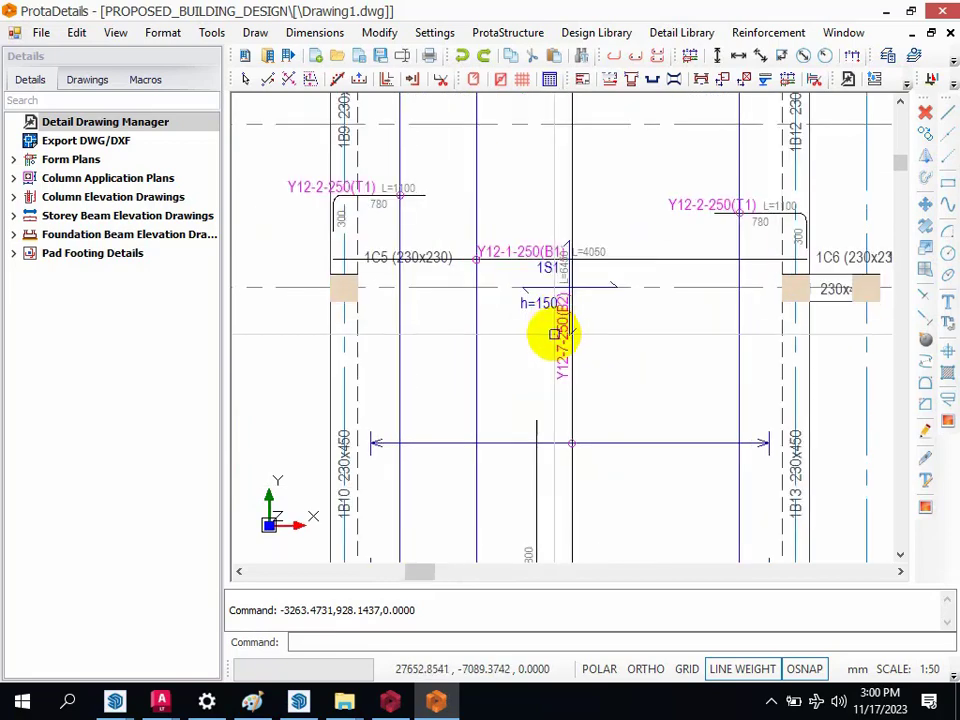
pyautogui.scroll(3, 615, 301)
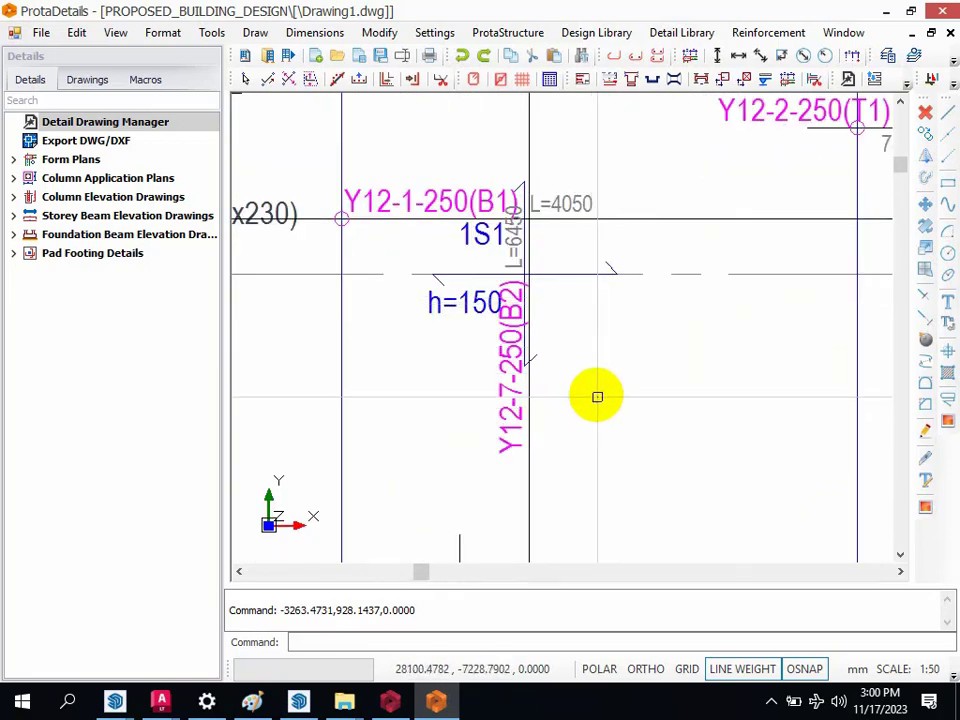
pyautogui.scroll(3, 561, 306)
pyautogui.scroll(-3, 545, 341)
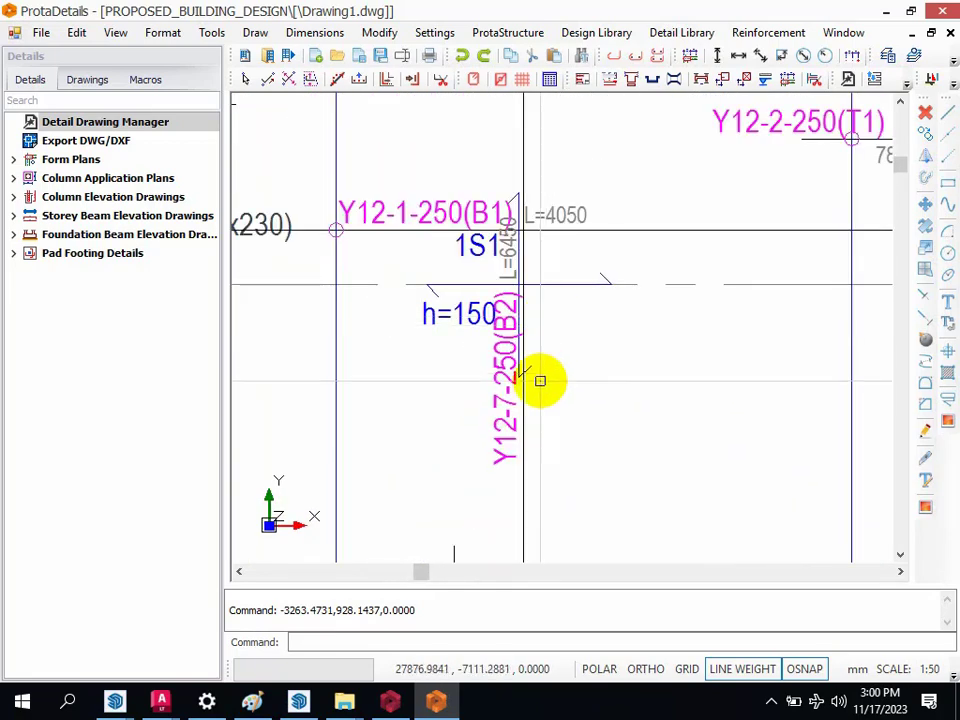
pyautogui.scroll(3, 540, 379)
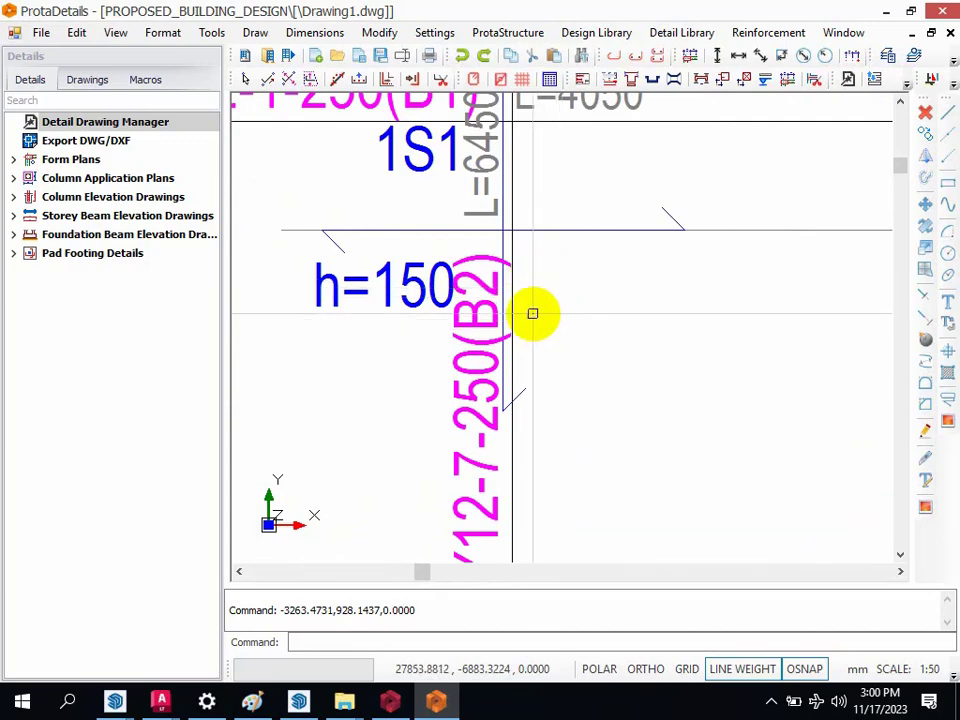
pyautogui.scroll(-3, 532, 313)
pyautogui.scroll(4, 270, 195)
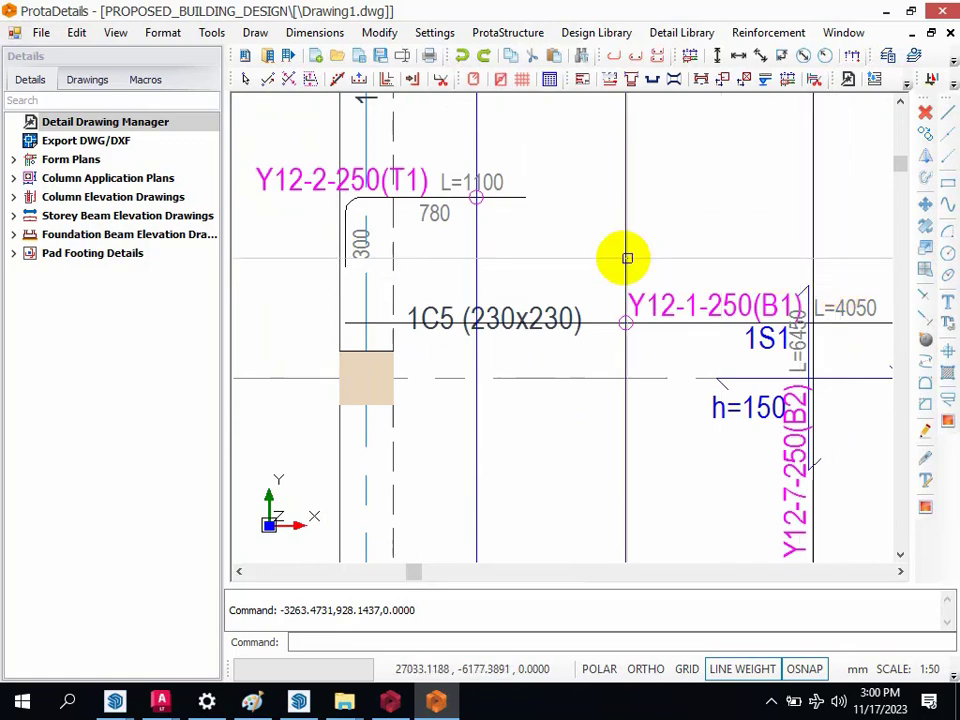
pyautogui.scroll(-3, 590, 275)
pyautogui.scroll(1, 667, 205)
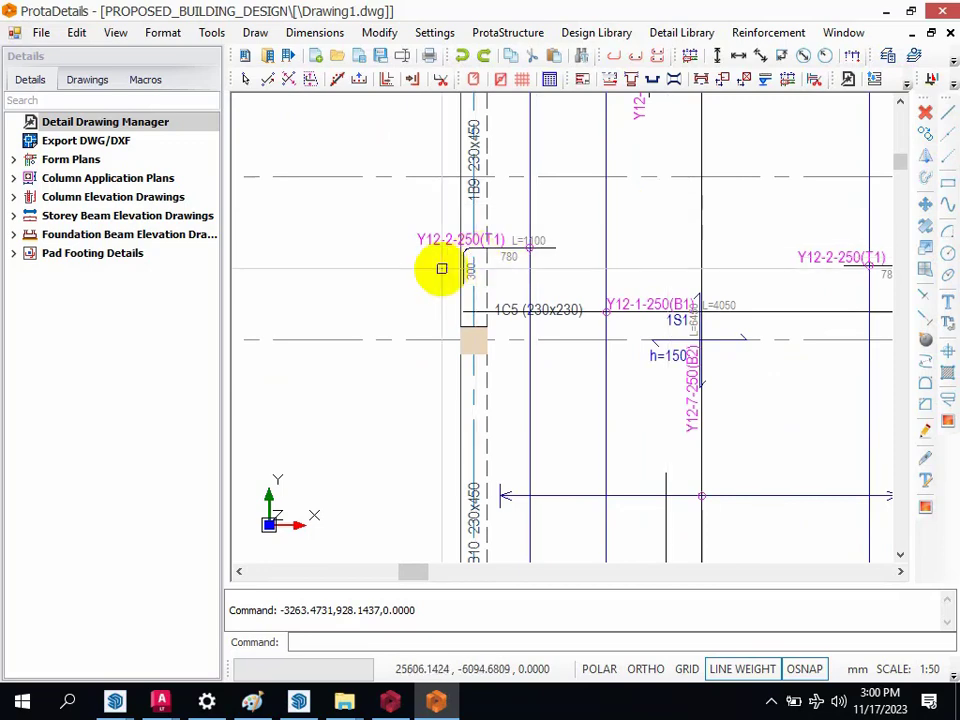
pyautogui.scroll(-2, 439, 268)
pyautogui.scroll(1, 598, 242)
pyautogui.scroll(2, 510, 246)
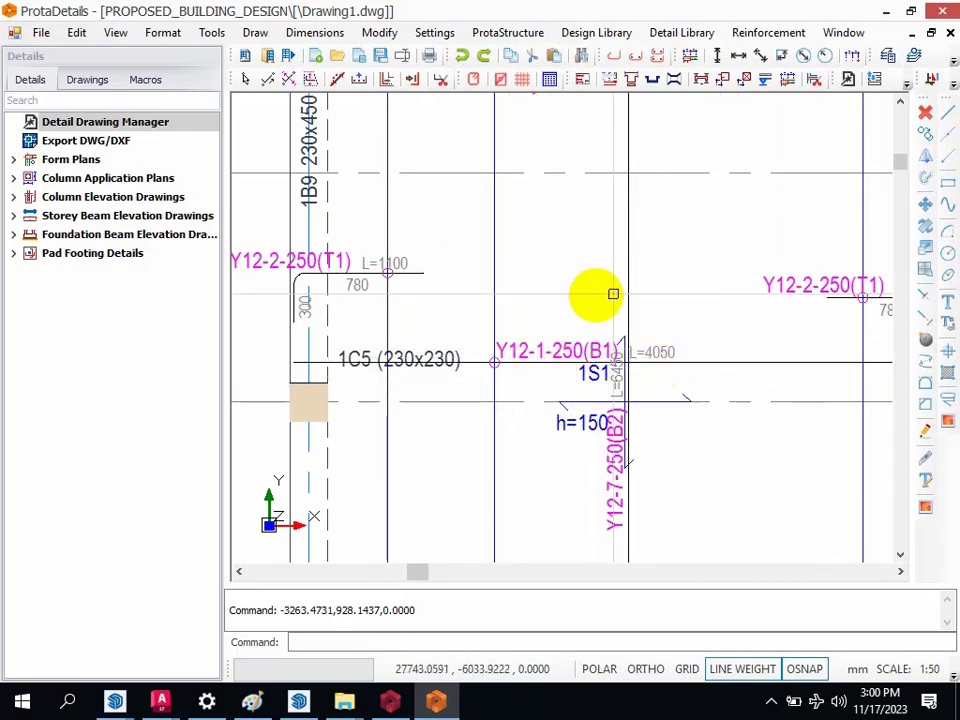
# Step: Examine the top bar label, bent shape and leg lengths at the slab edge near column 1C5 on the Storey 1 plan
pyautogui.scroll(-1, 477, 300)
pyautogui.scroll(2, 393, 262)
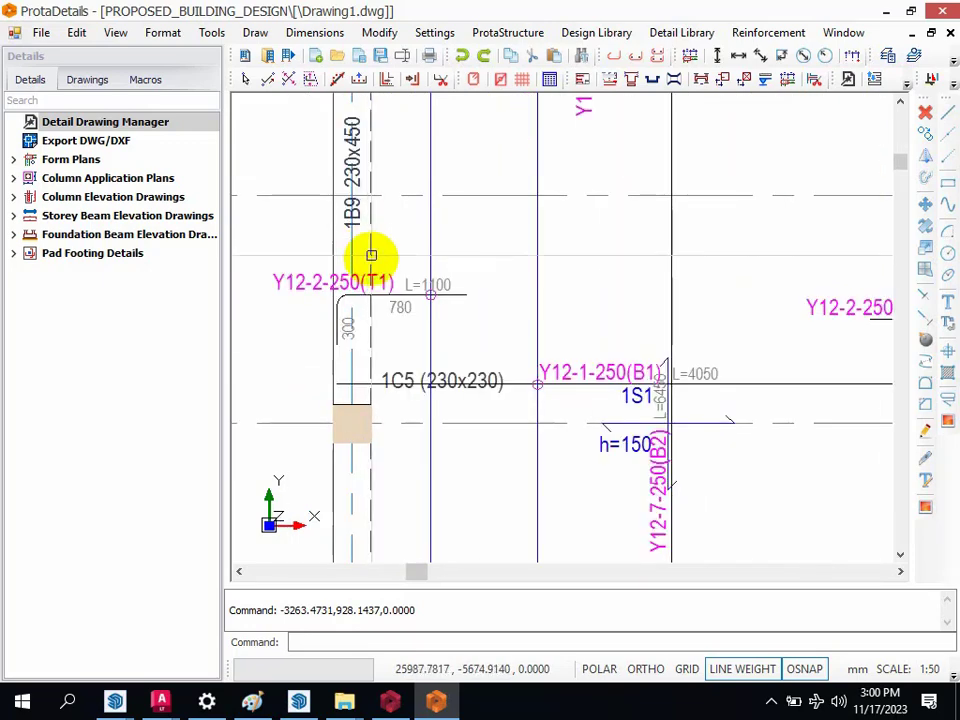
pyautogui.scroll(1, 360, 260)
pyautogui.scroll(1, 428, 287)
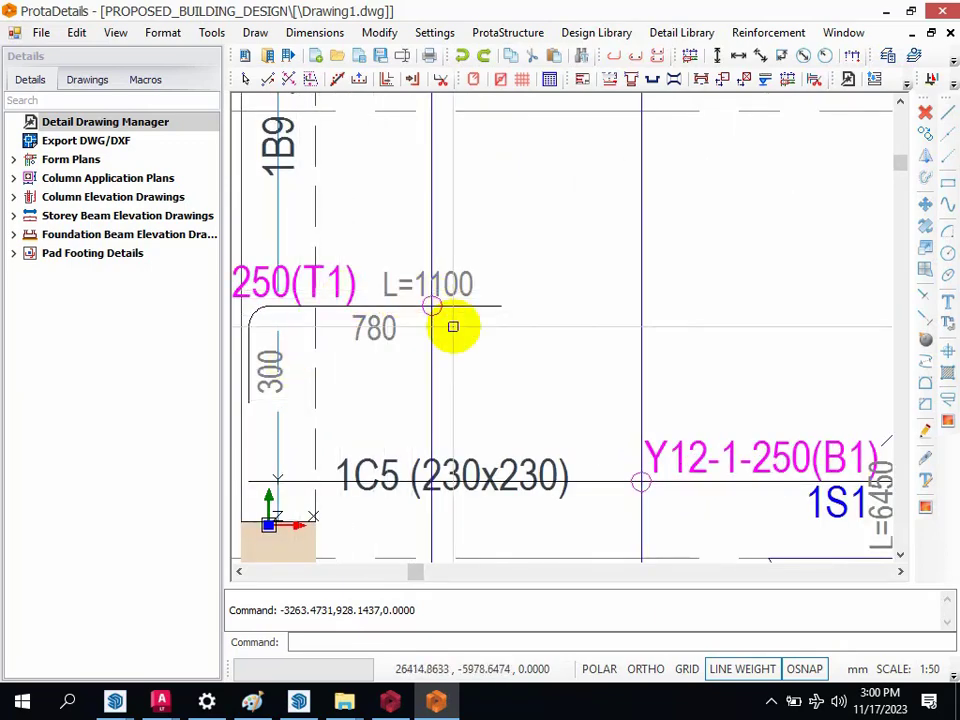
pyautogui.scroll(-1, 529, 281)
pyautogui.scroll(1, 322, 280)
pyautogui.scroll(-1, 499, 283)
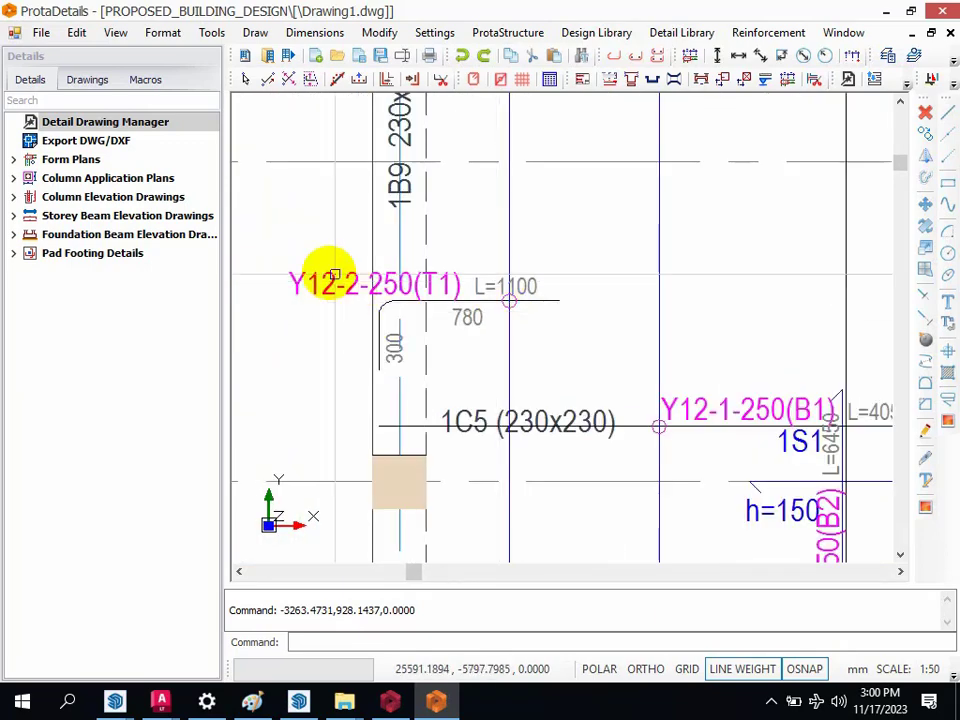
pyautogui.scroll(1, 332, 274)
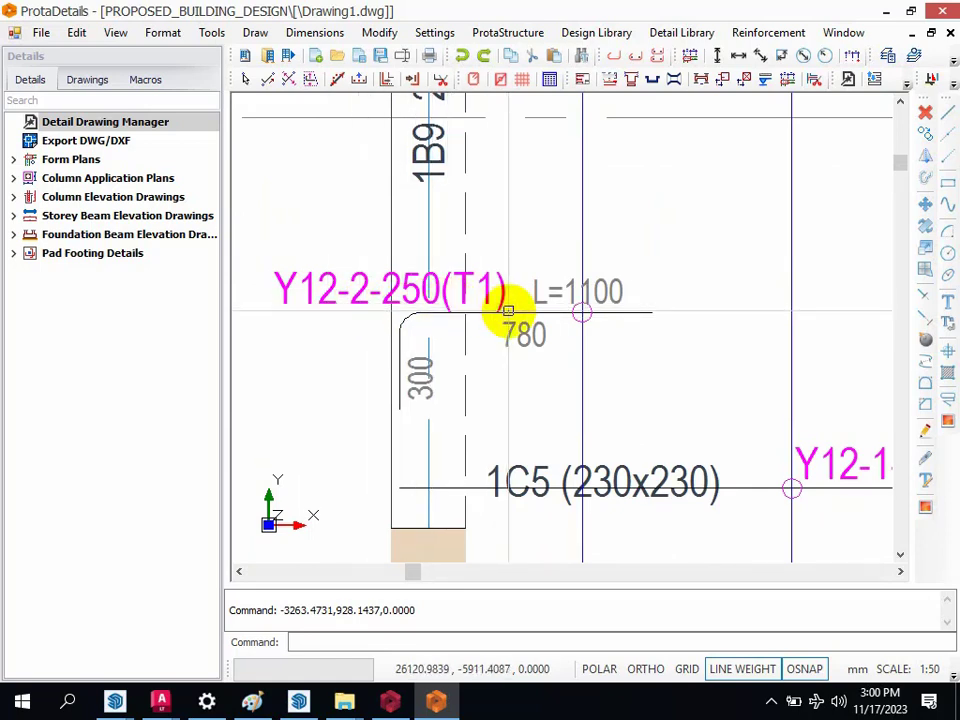
pyautogui.scroll(-5, 480, 312)
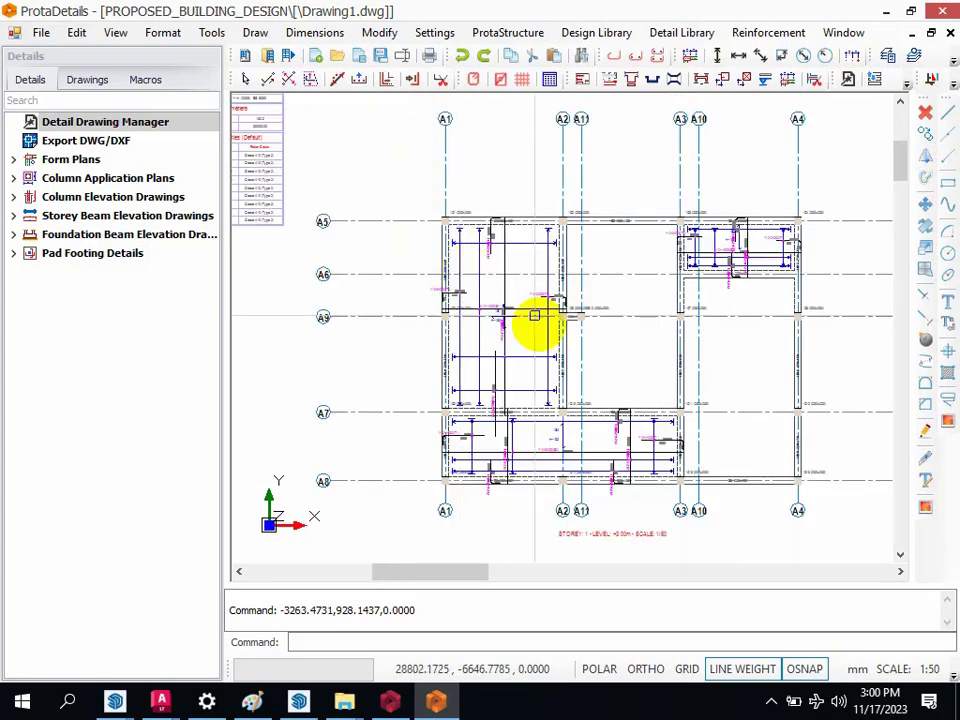
# Step: Inspect the section dimensions, main bars and link detail of column 1C1 on the Storey 1 column application plan
pyautogui.scroll(-5, 579, 306)
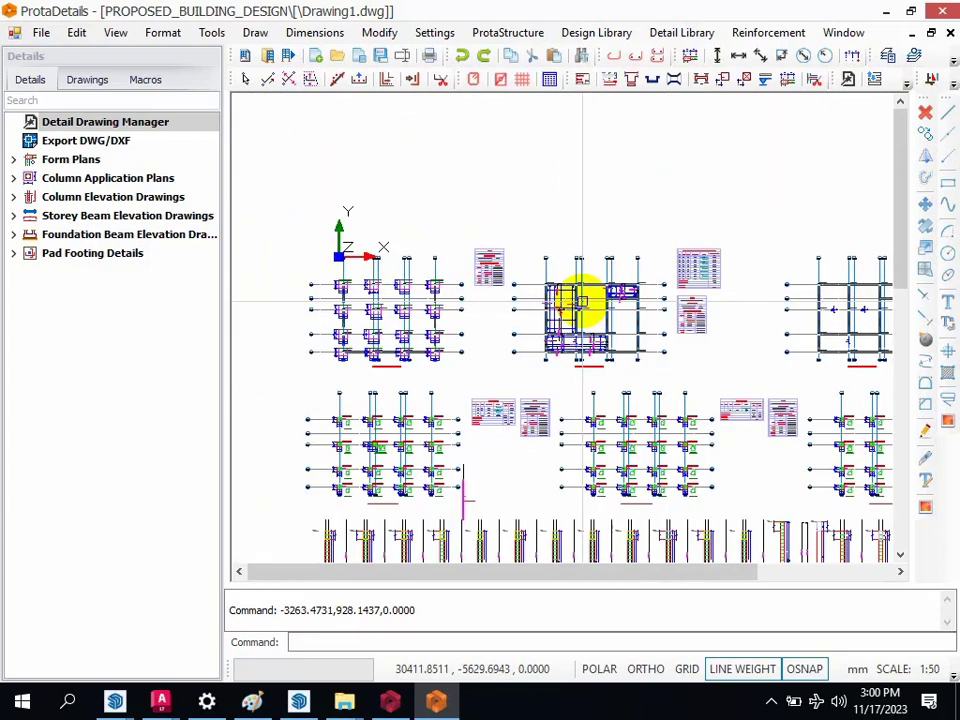
pyautogui.scroll(6, 410, 420)
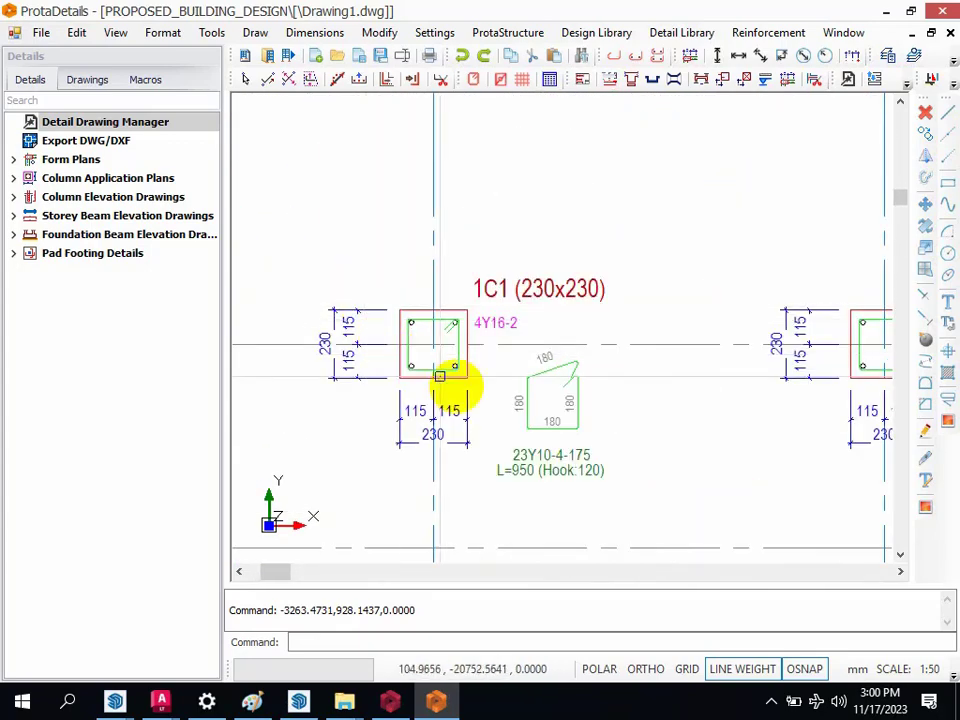
pyautogui.scroll(2, 368, 343)
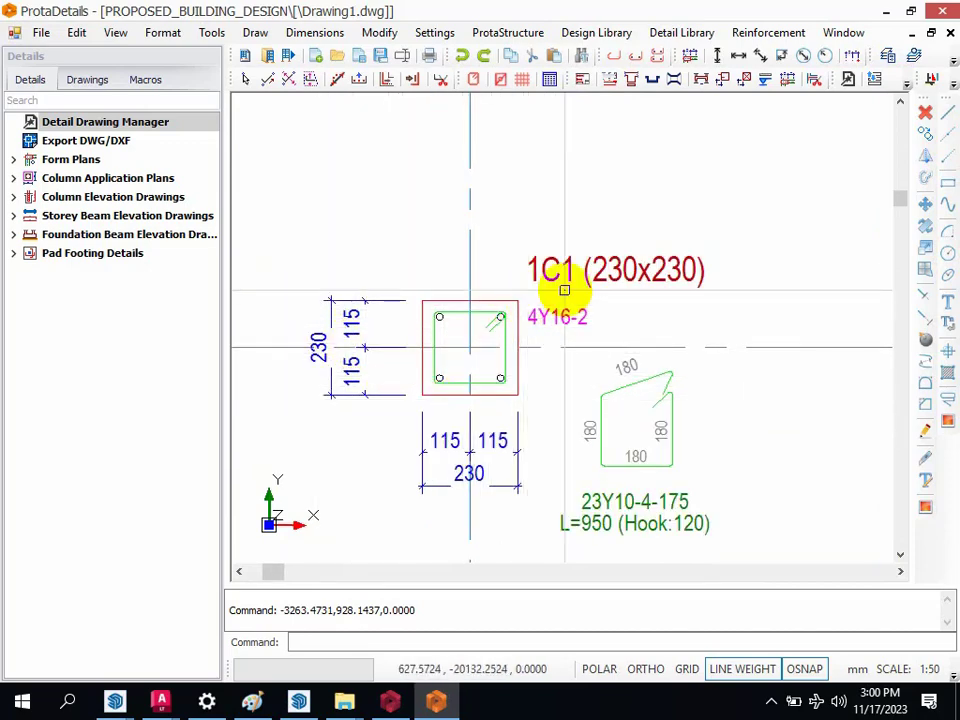
pyautogui.scroll(2, 567, 290)
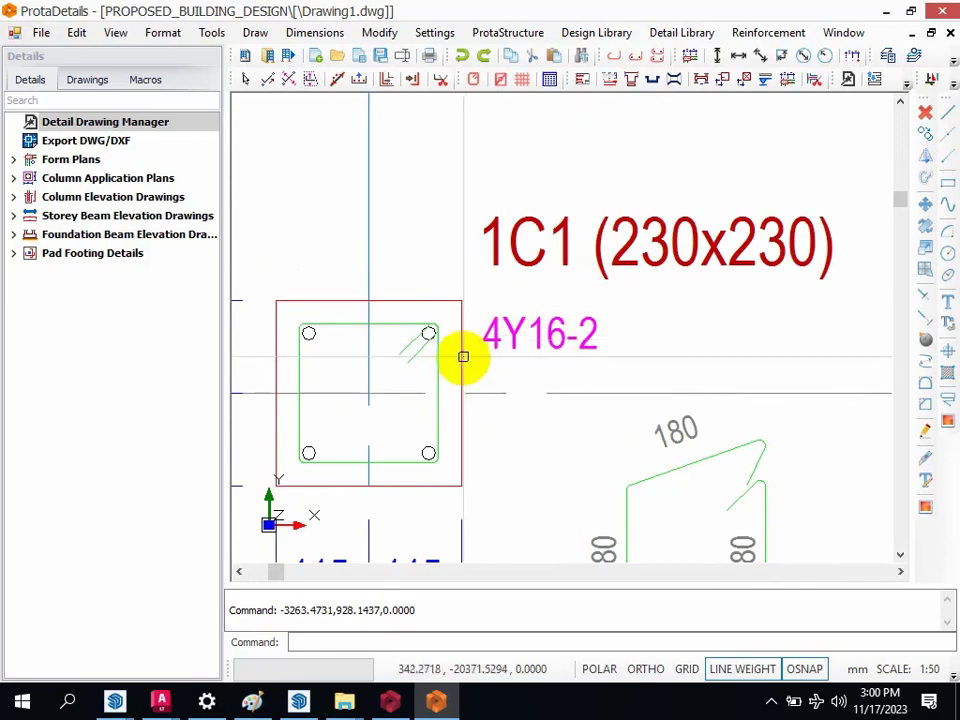
pyautogui.scroll(-8, 532, 347)
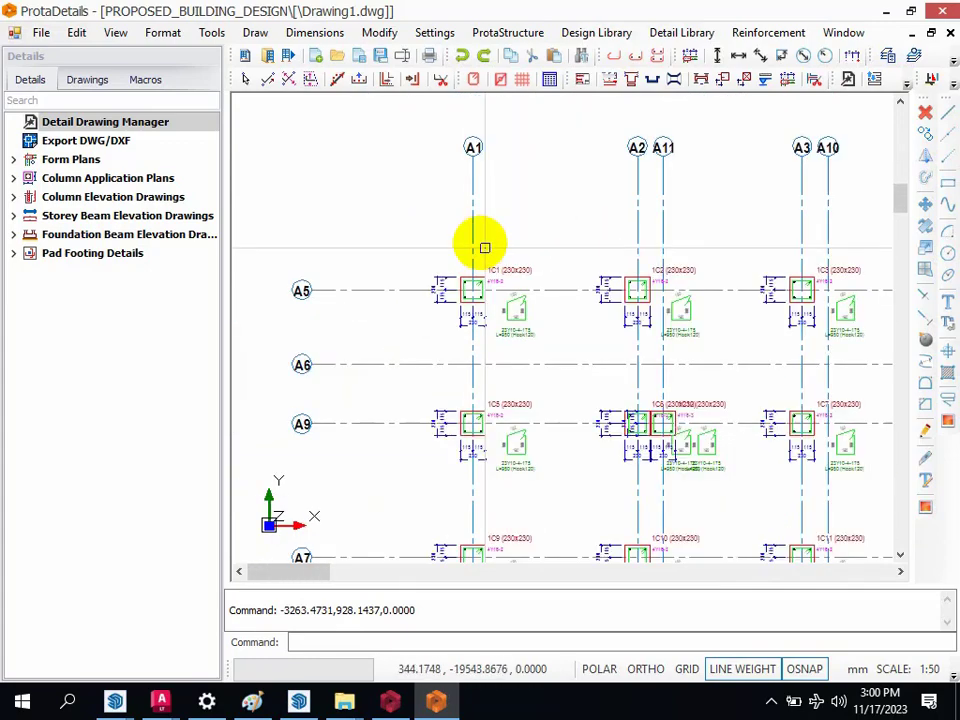
# Step: Examine the rows of single-storey column elevations below the column application plans
pyautogui.scroll(3, 484, 396)
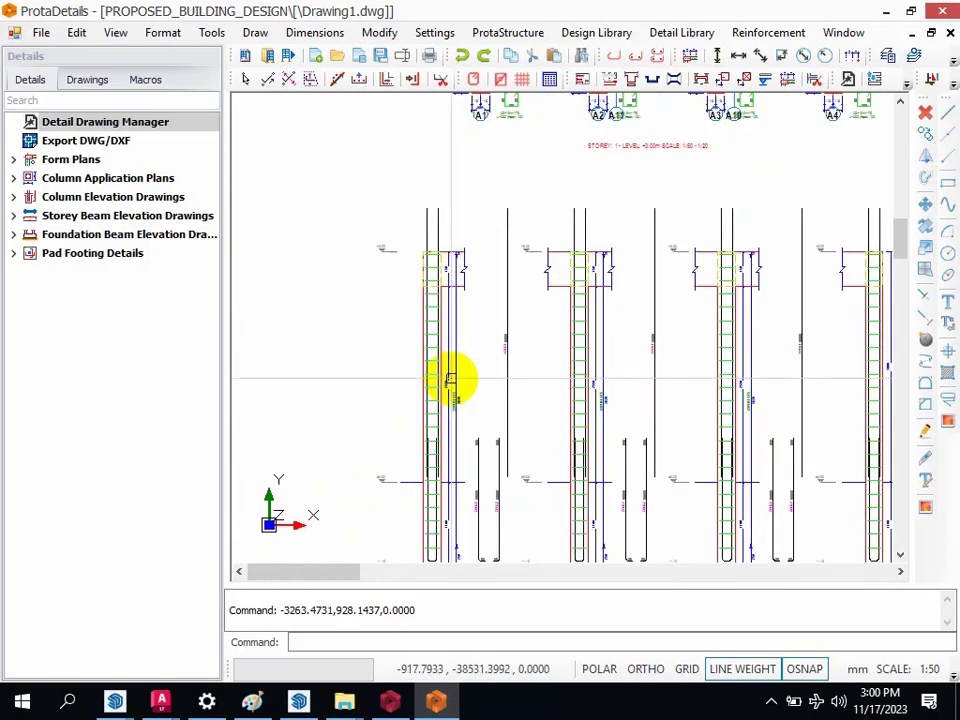
pyautogui.scroll(-5, 375, 272)
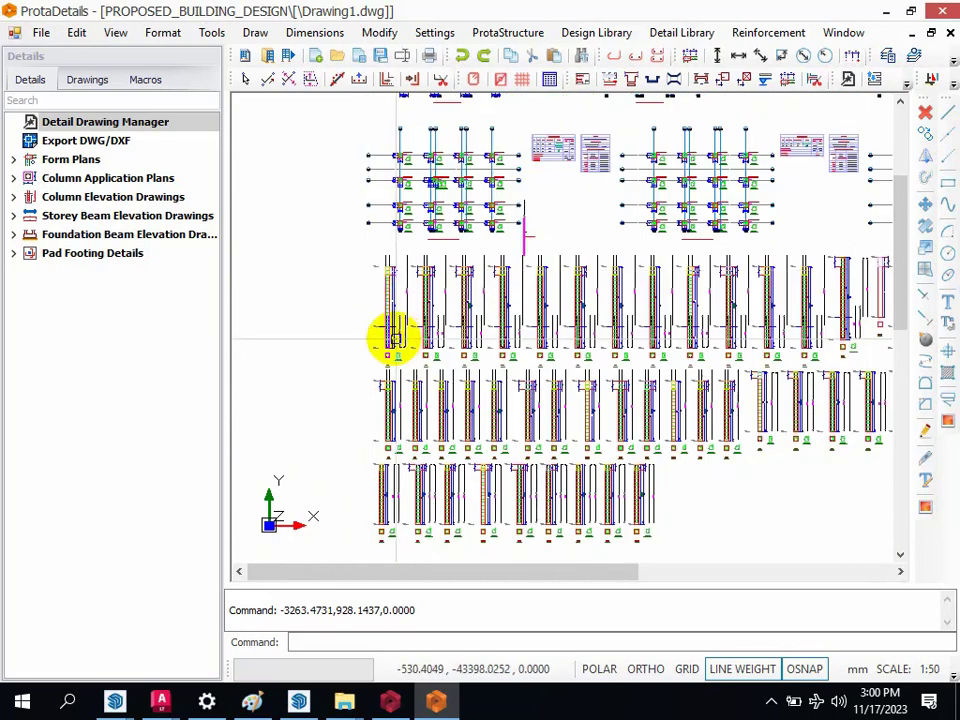
pyautogui.scroll(3, 390, 400)
pyautogui.scroll(-4, 377, 242)
pyautogui.scroll(3, 360, 332)
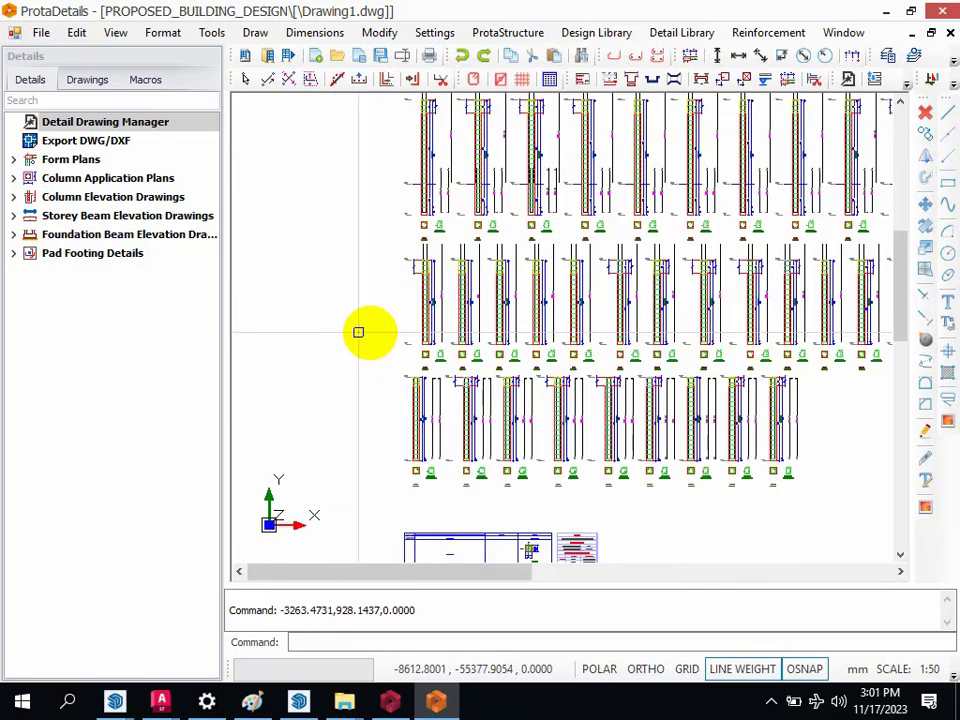
pyautogui.scroll(2, 420, 270)
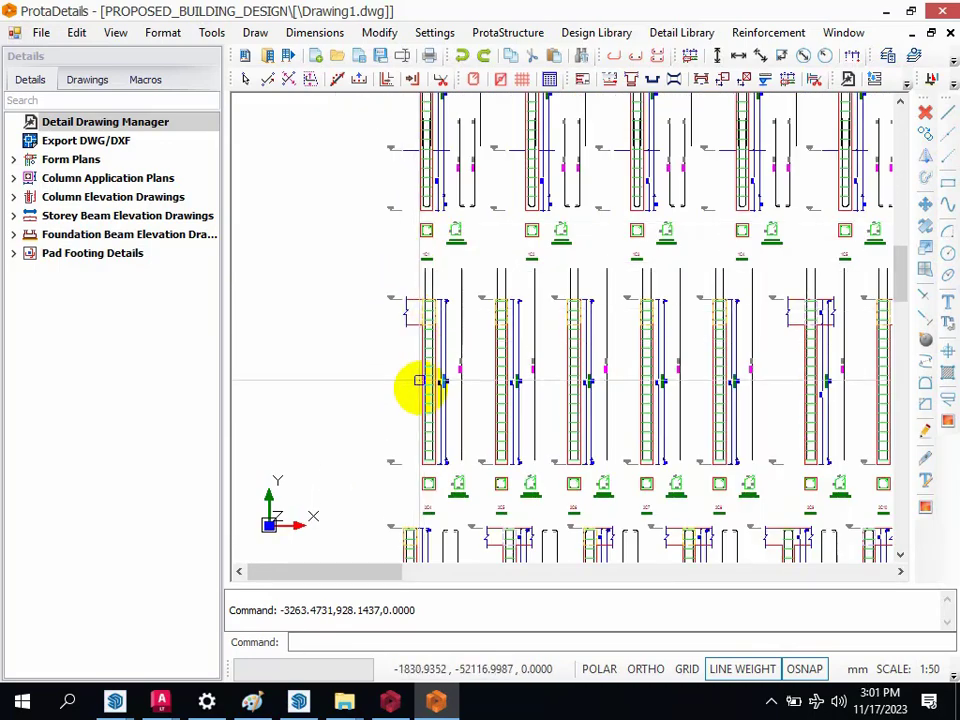
pyautogui.scroll(-2, 425, 225)
pyautogui.scroll(-3, 407, 339)
pyautogui.scroll(3, 392, 439)
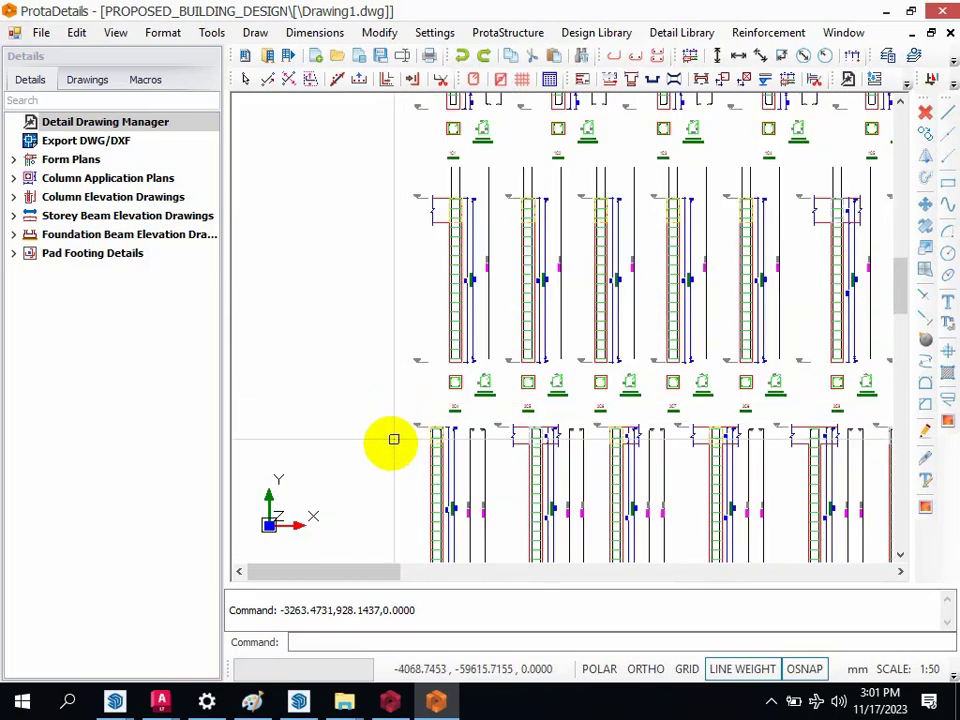
pyautogui.scroll(-3, 420, 405)
pyautogui.scroll(6, 430, 450)
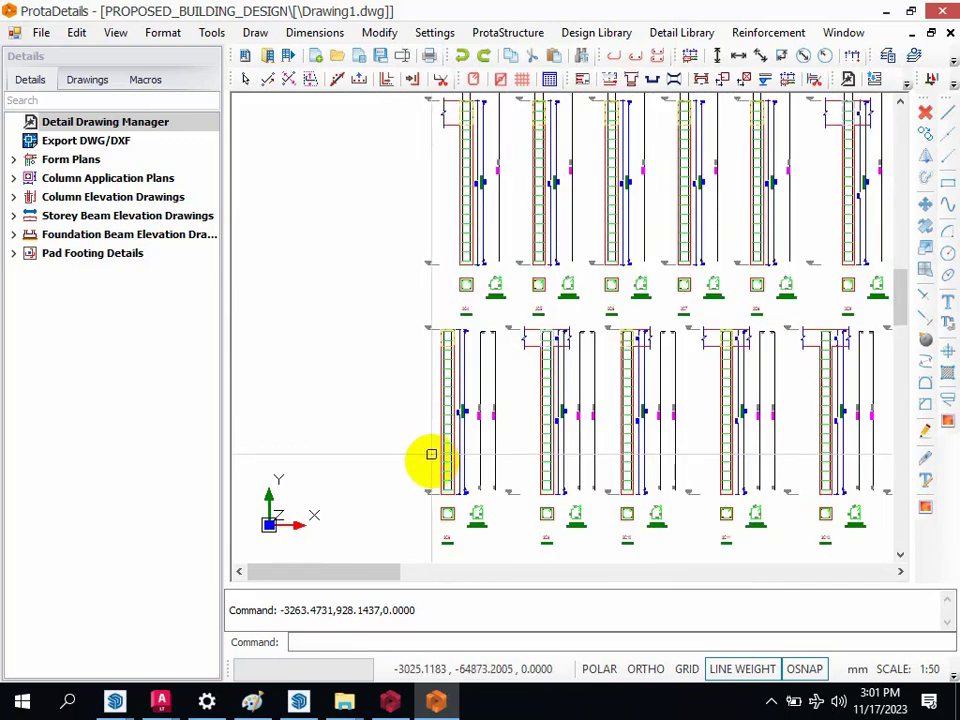
# Step: Inspect the section, link detail and label of column 3C8, and compare its elevation row with the storey row above
pyautogui.scroll(5, 452, 510)
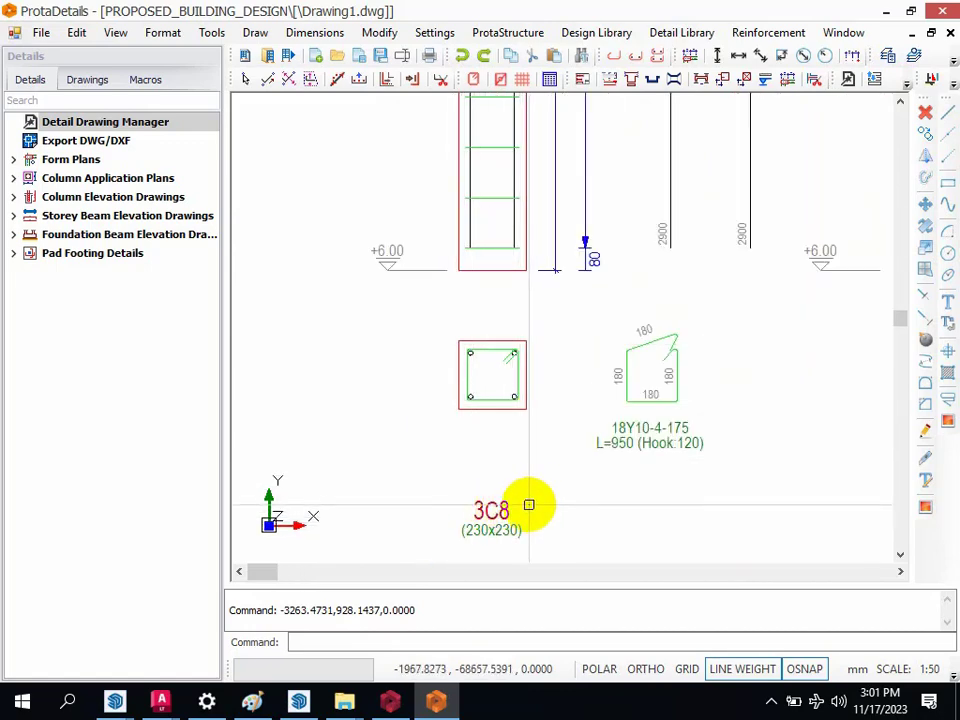
pyautogui.scroll(-6, 528, 505)
pyautogui.scroll(2, 426, 291)
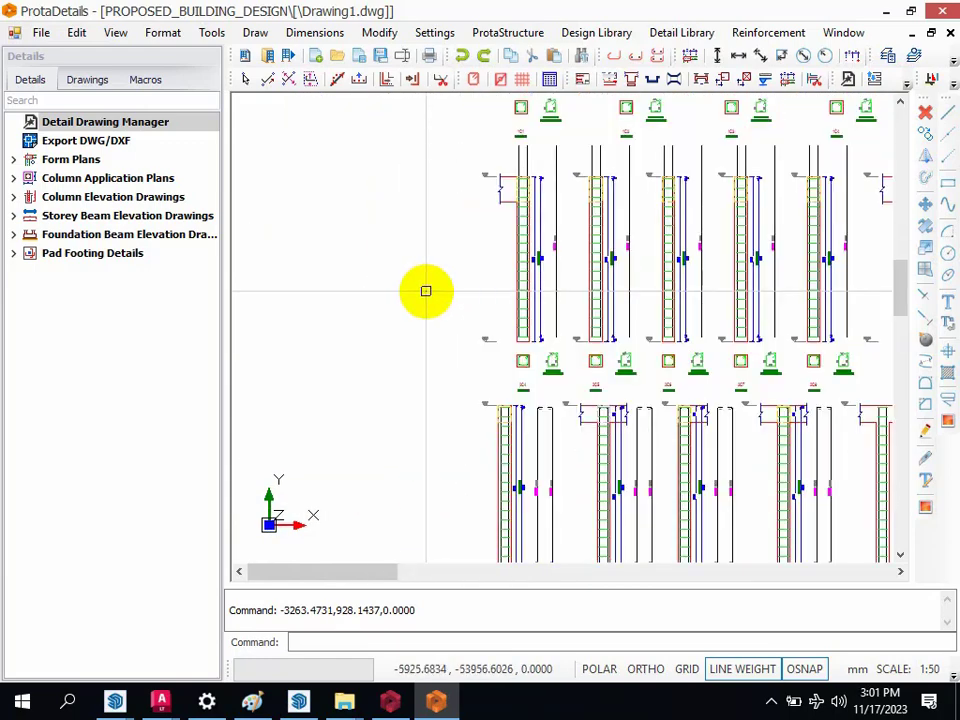
pyautogui.scroll(4, 583, 422)
pyautogui.scroll(-4, 564, 407)
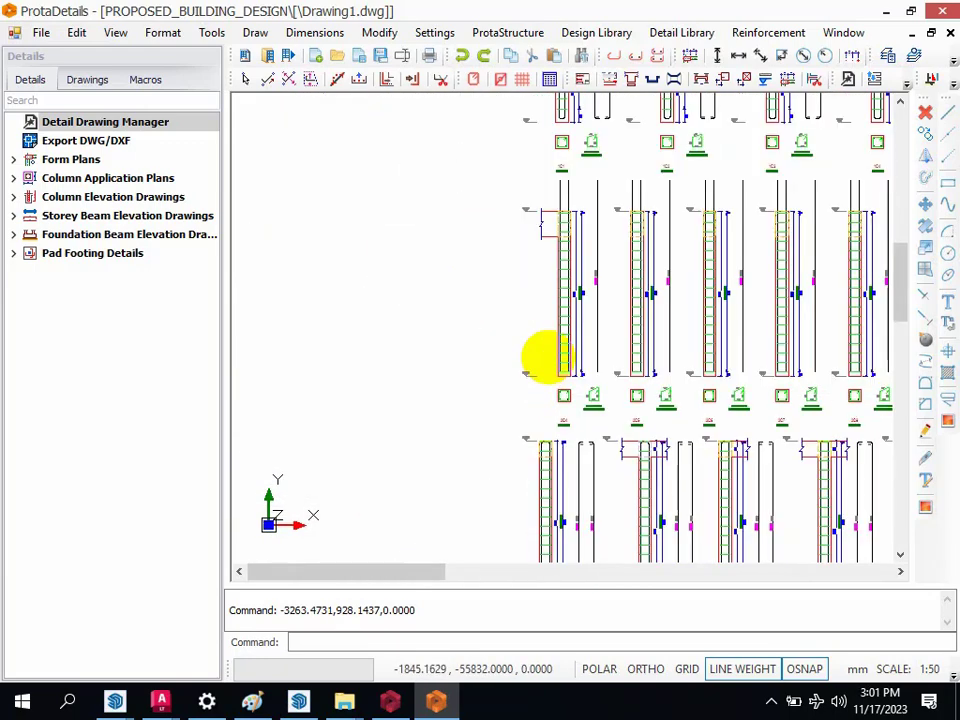
pyautogui.scroll(-3, 545, 355)
pyautogui.scroll(3, 561, 328)
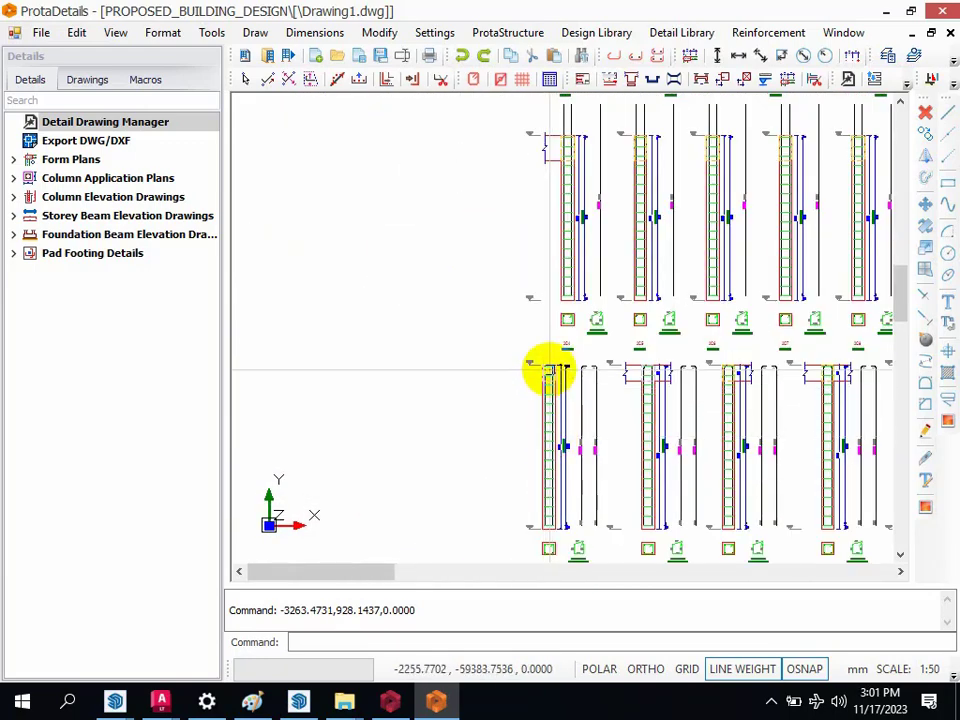
pyautogui.scroll(-3, 553, 369)
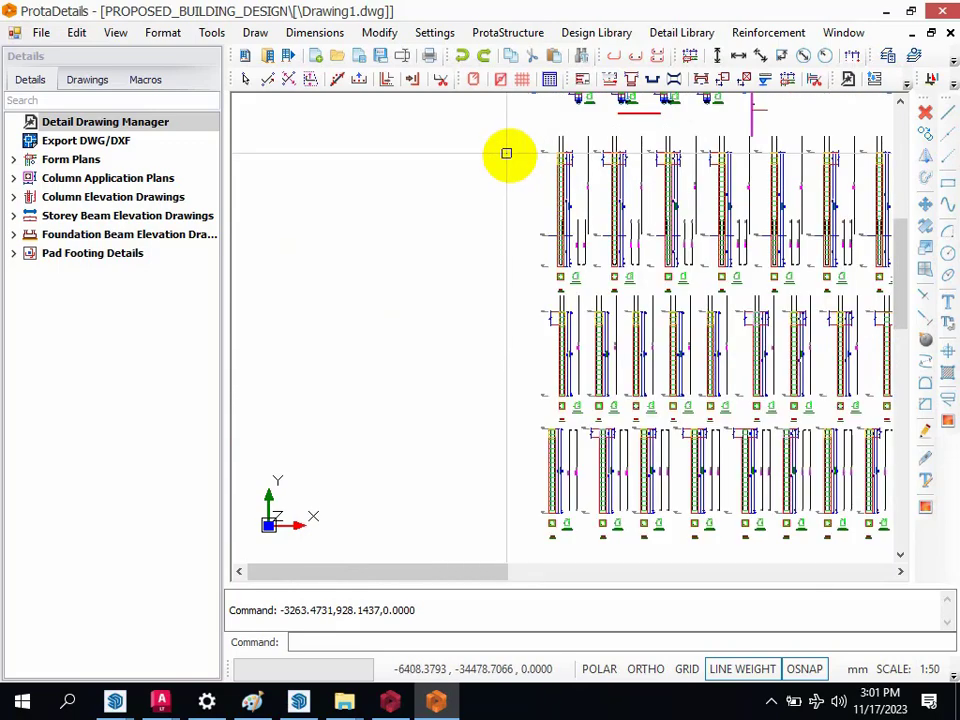
# Step: Check the base, cross-section and label of the column 1C1 elevation against the overall drawing set
pyautogui.scroll(8, 506, 153)
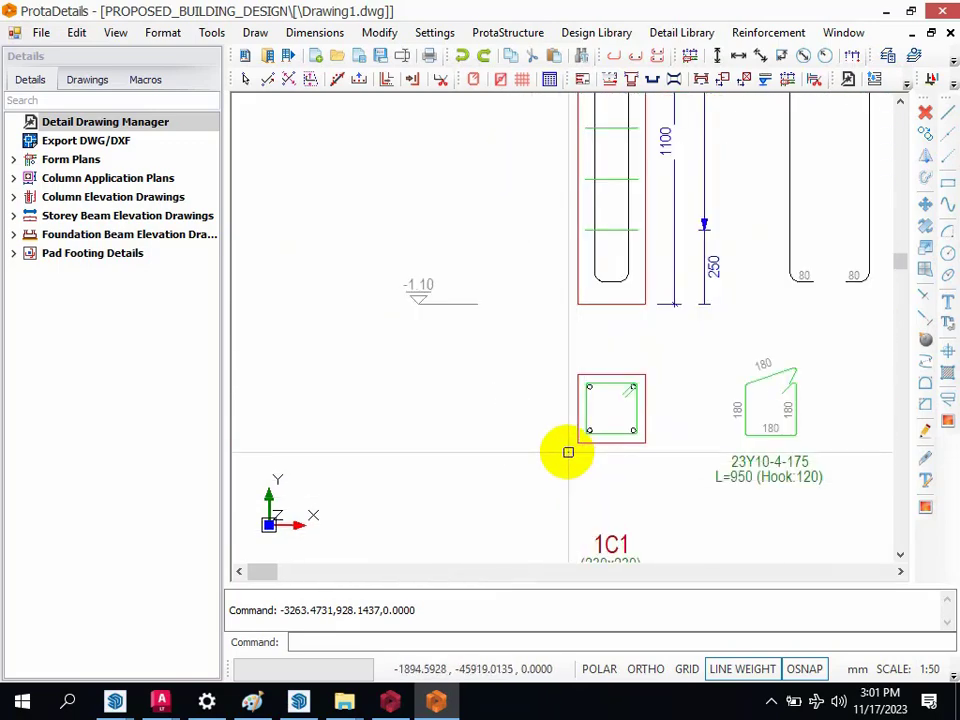
pyautogui.scroll(-2, 568, 452)
pyautogui.scroll(6, 581, 452)
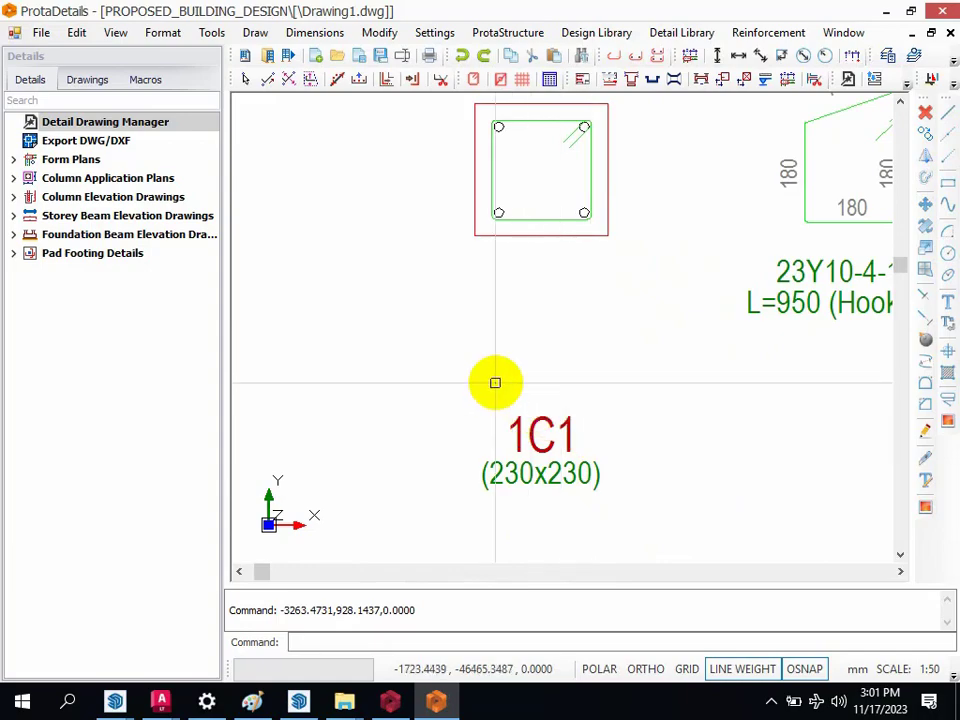
pyautogui.scroll(-8, 495, 382)
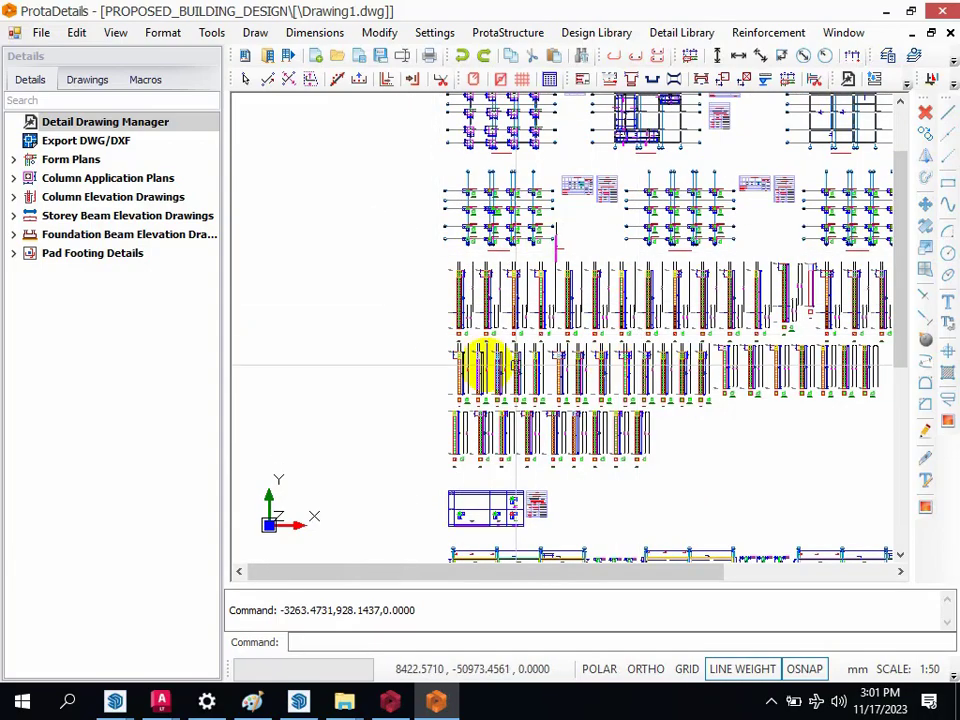
pyautogui.scroll(-5, 424, 369)
pyautogui.scroll(3, 560, 390)
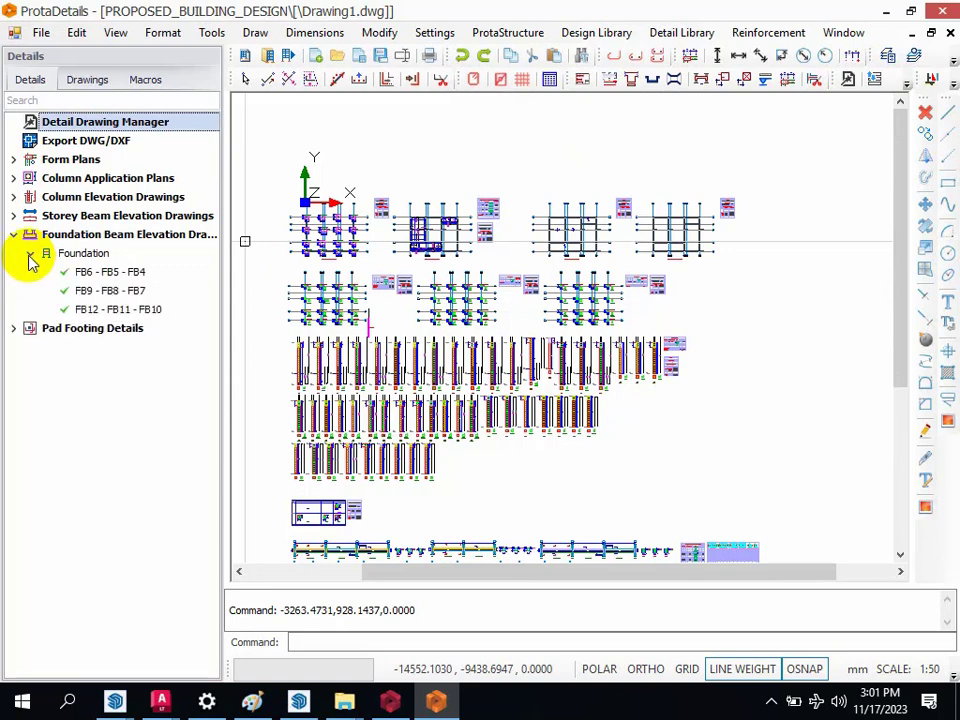
# Step: Draw a through-storeys elevation of column 1C1 for storeys 1 to 3 and place it in the empty space beside the existing details
pyautogui.click(14, 197)
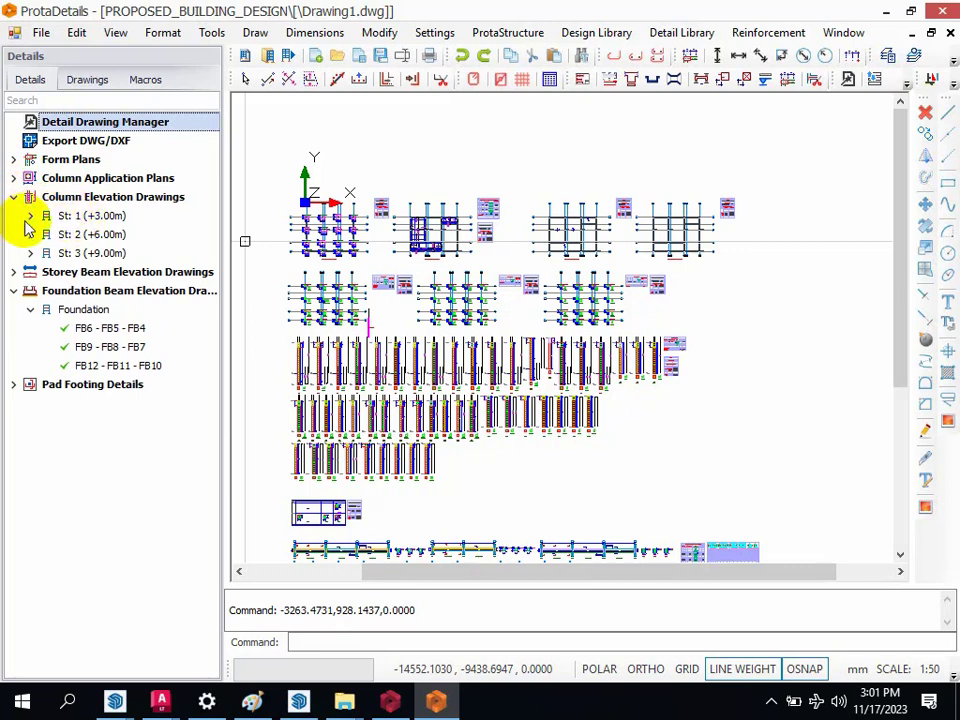
pyautogui.click(30, 216)
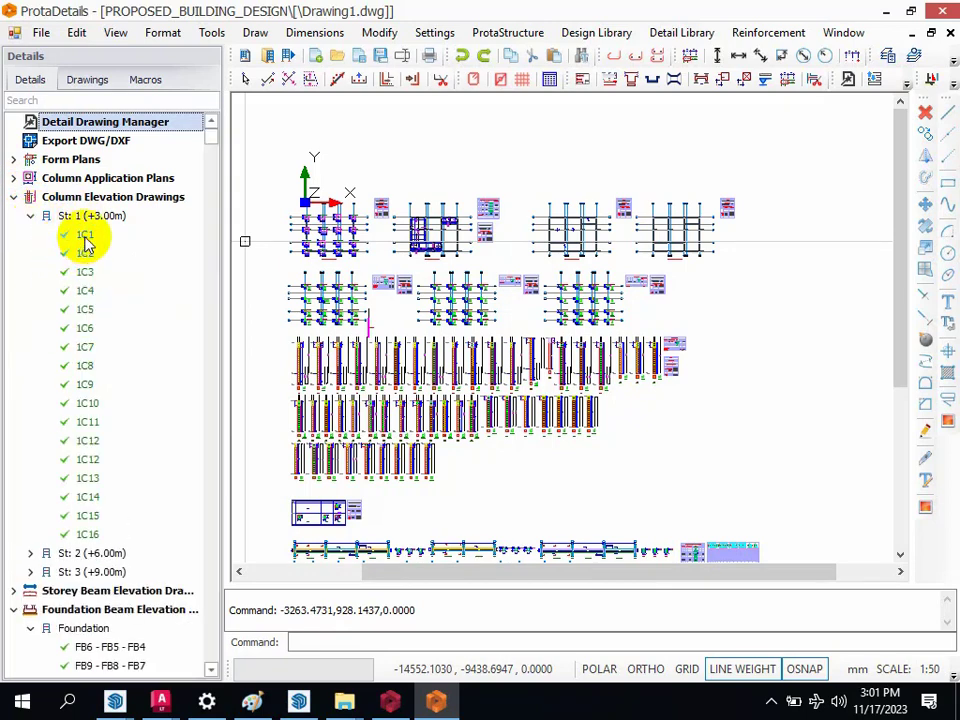
pyautogui.click(86, 236)
pyautogui.rightClick(86, 245)
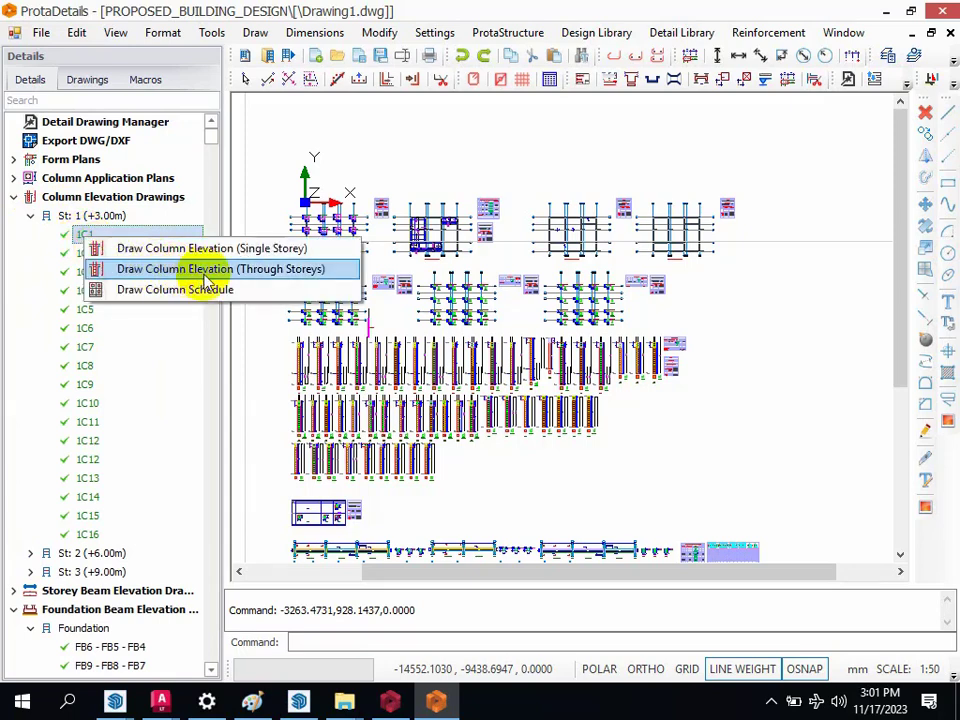
pyautogui.click(322, 272)
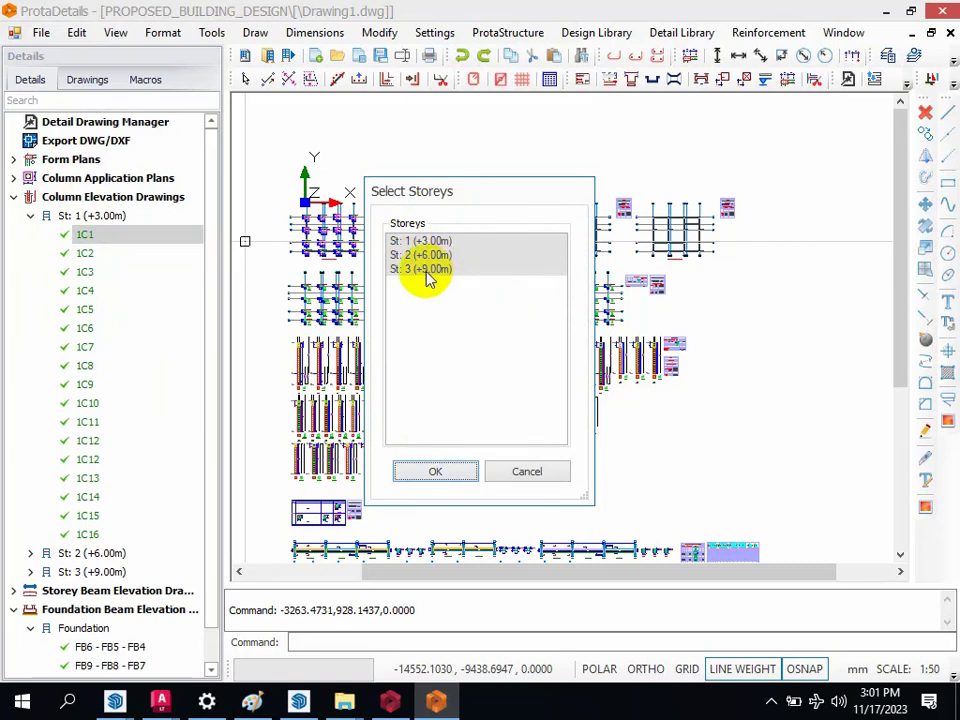
pyautogui.click(437, 474)
pyautogui.scroll(-3, 396, 375)
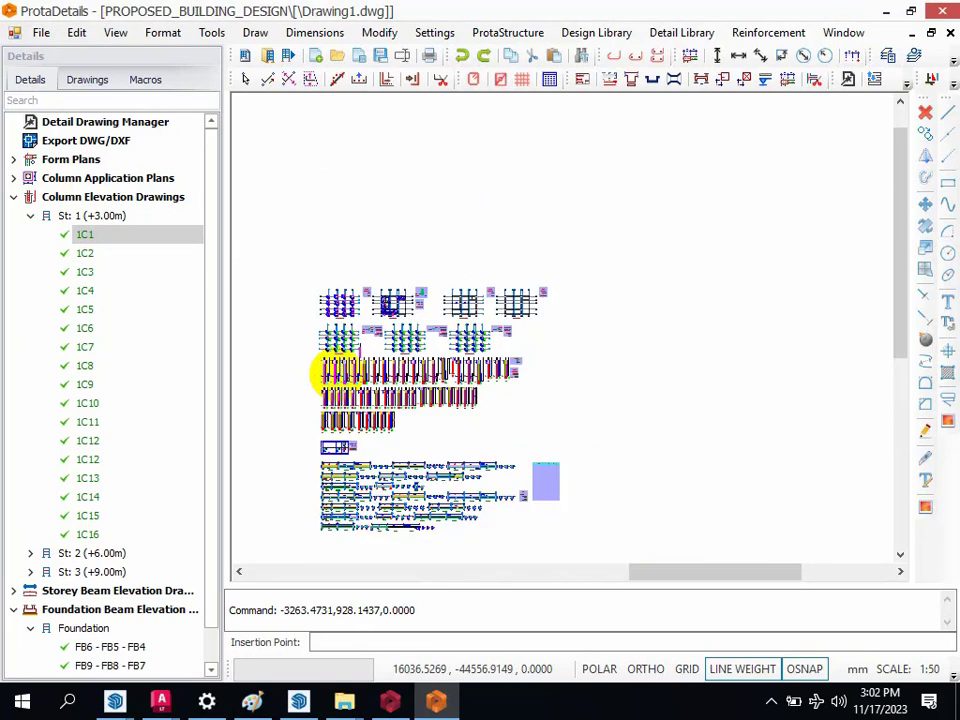
pyautogui.scroll(3, 454, 356)
pyautogui.click(465, 378)
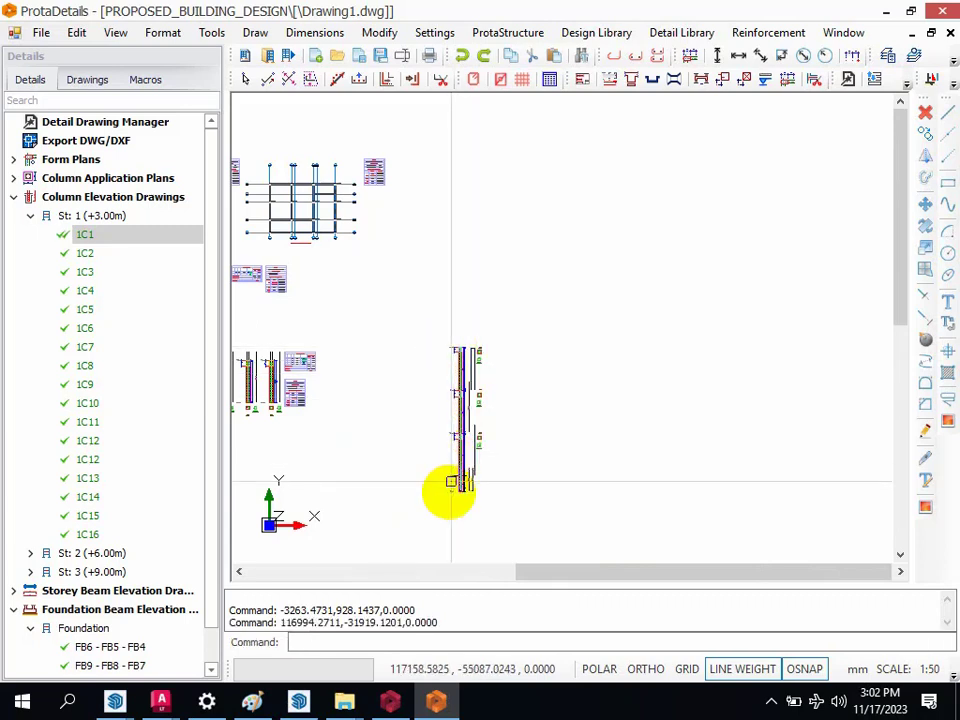
# Step: Examine the continuous column 1C1 elevation down to its base bars and levels, leaving nothing selected
pyautogui.scroll(3, 400, 513)
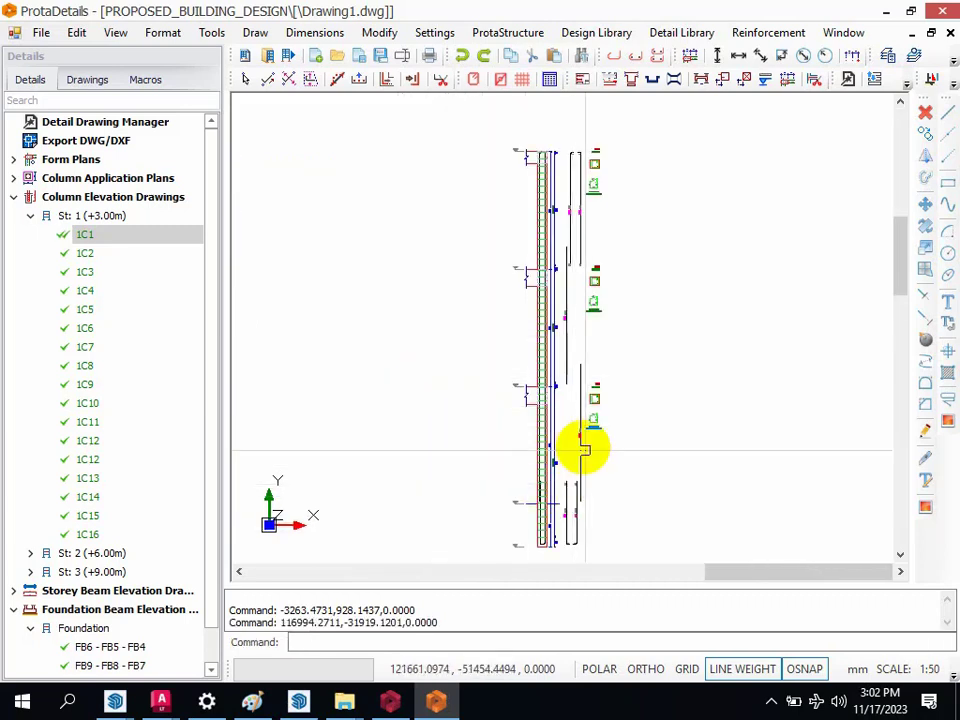
pyautogui.click(542, 570)
pyautogui.click(540, 570)
pyautogui.scroll(-2, 539, 340)
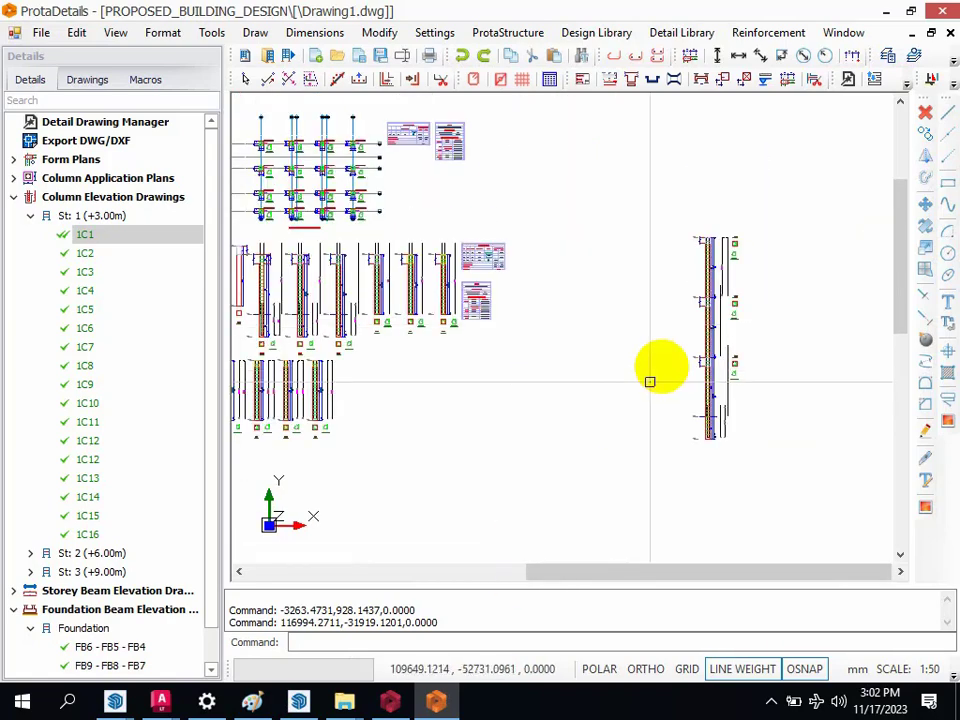
pyautogui.scroll(5, 759, 446)
pyautogui.scroll(2, 497, 334)
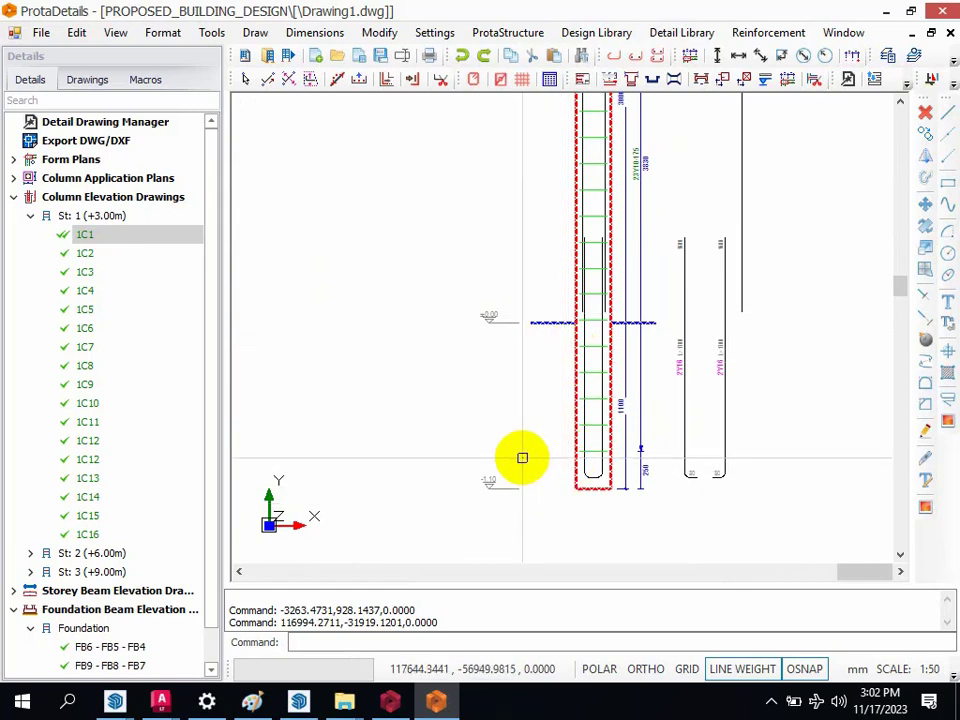
pyautogui.press('Escape')
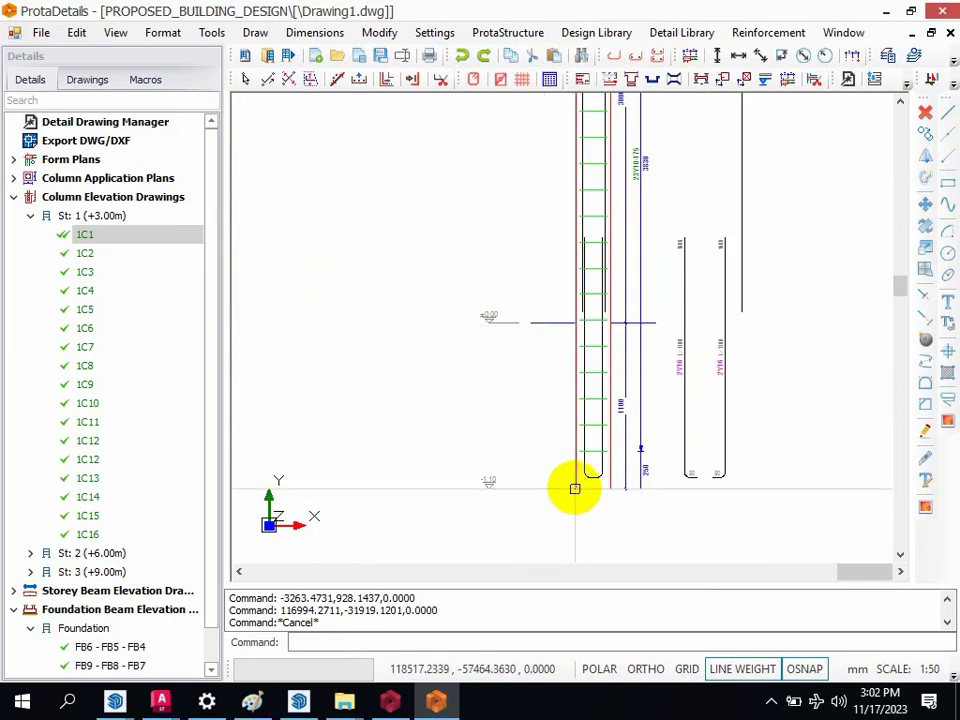
# Step: Examine the links and the beam junction at the +3.00 level on the continuous column 1C1 elevation
pyautogui.scroll(-4, 583, 502)
pyautogui.scroll(2, 578, 393)
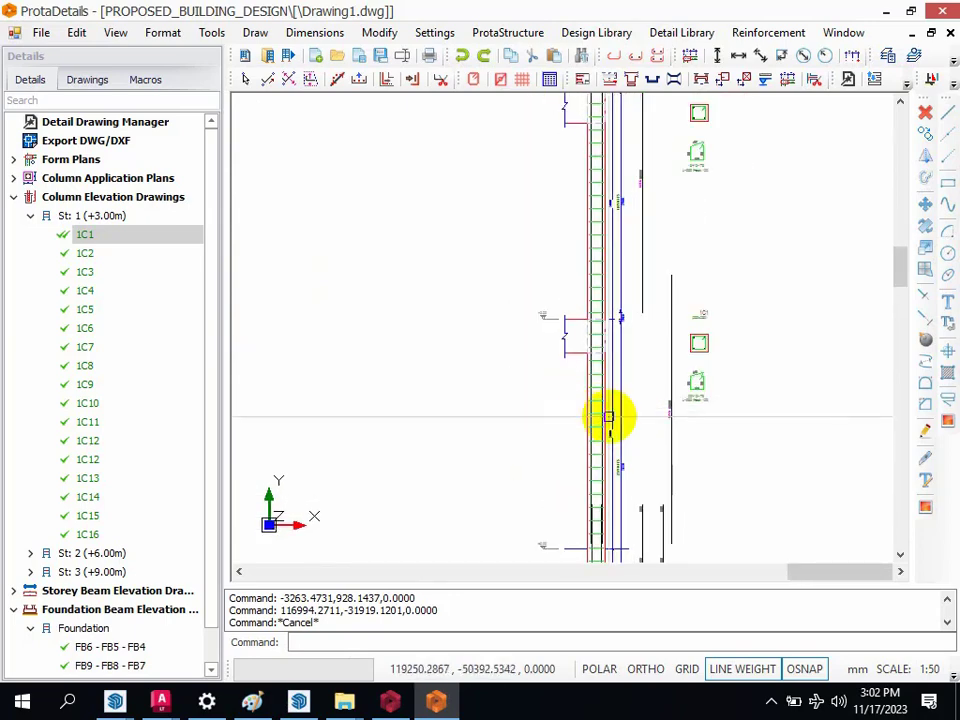
pyautogui.scroll(4, 598, 334)
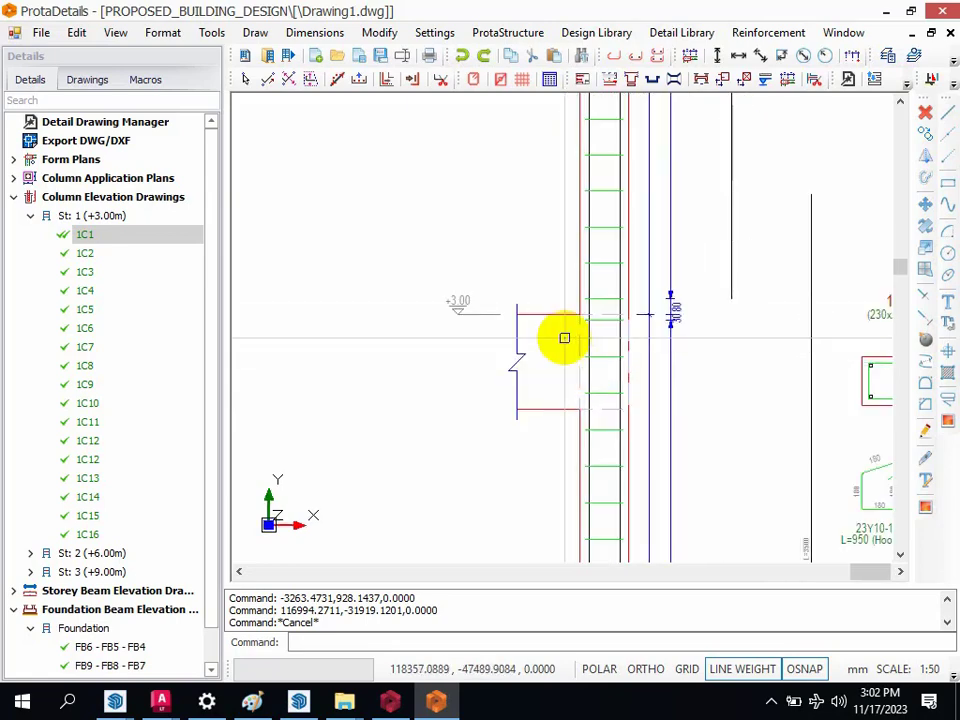
pyautogui.scroll(2, 480, 320)
pyautogui.scroll(-2, 450, 321)
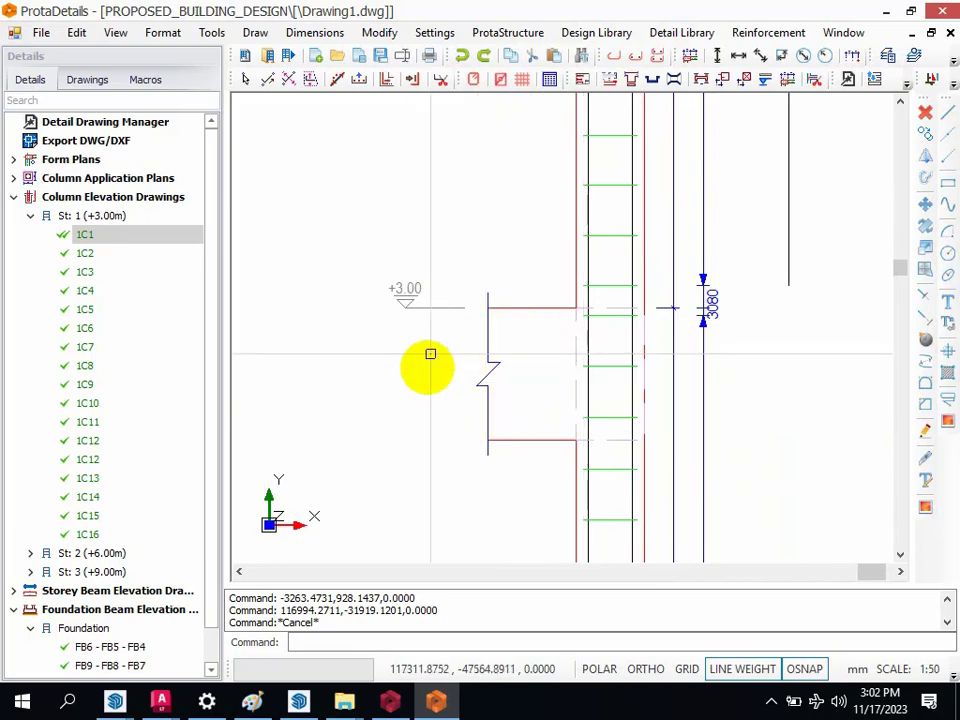
pyautogui.scroll(-5, 497, 378)
pyautogui.scroll(4, 512, 484)
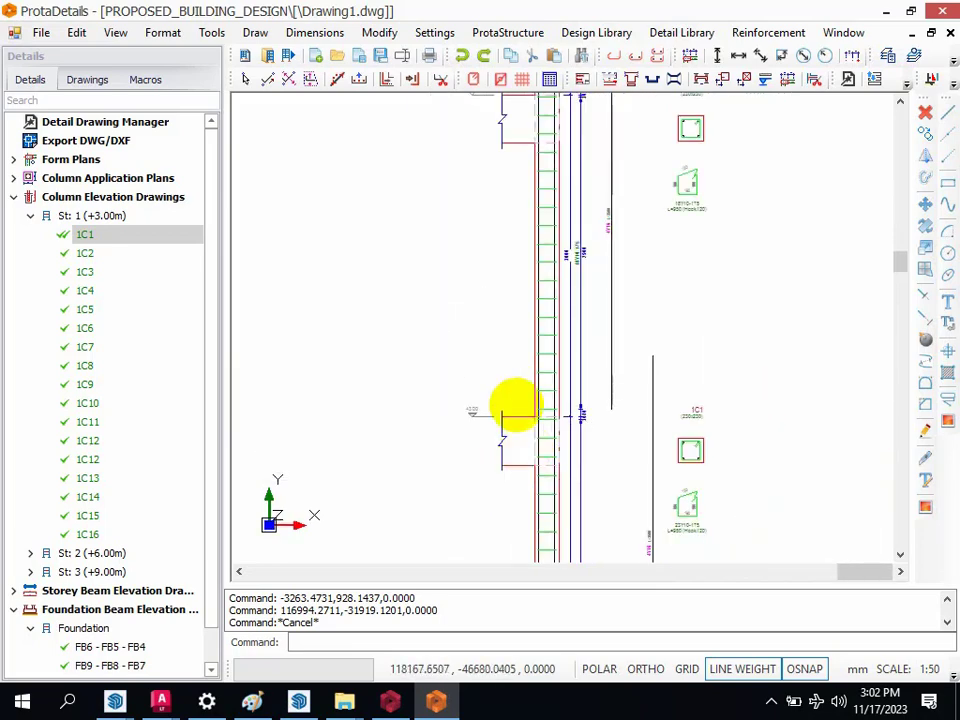
# Step: Follow the continuous column 1C1 elevation upward, checking the +6.00 beam junction and the bar ends at the column head
pyautogui.scroll(-4, 506, 463)
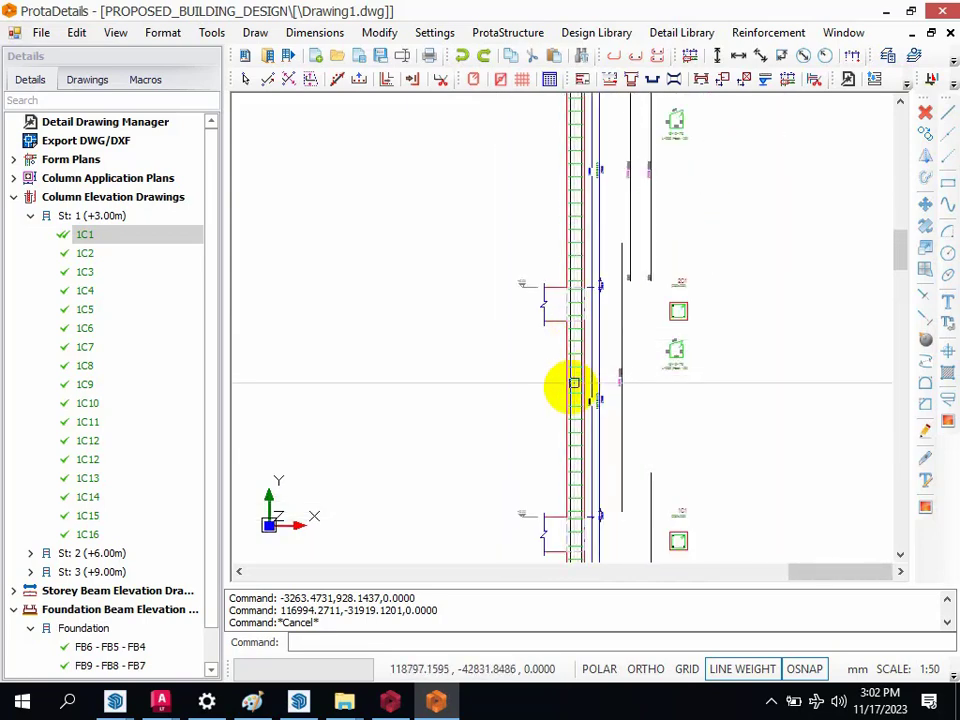
pyautogui.scroll(-2, 632, 325)
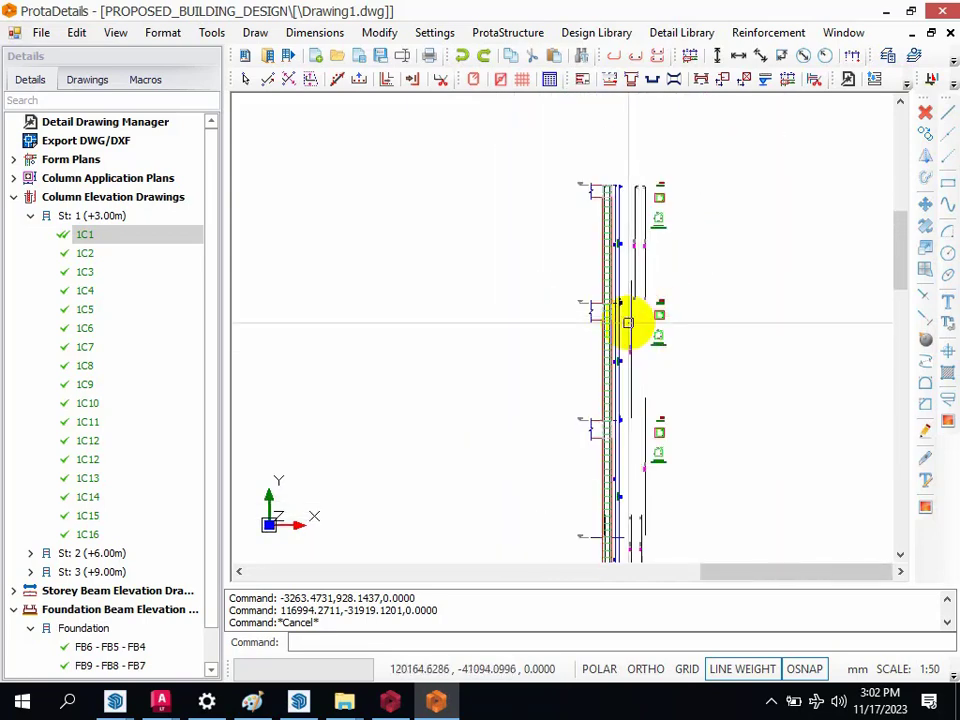
pyautogui.scroll(-2, 624, 364)
pyautogui.scroll(4, 606, 326)
pyautogui.scroll(-2, 606, 399)
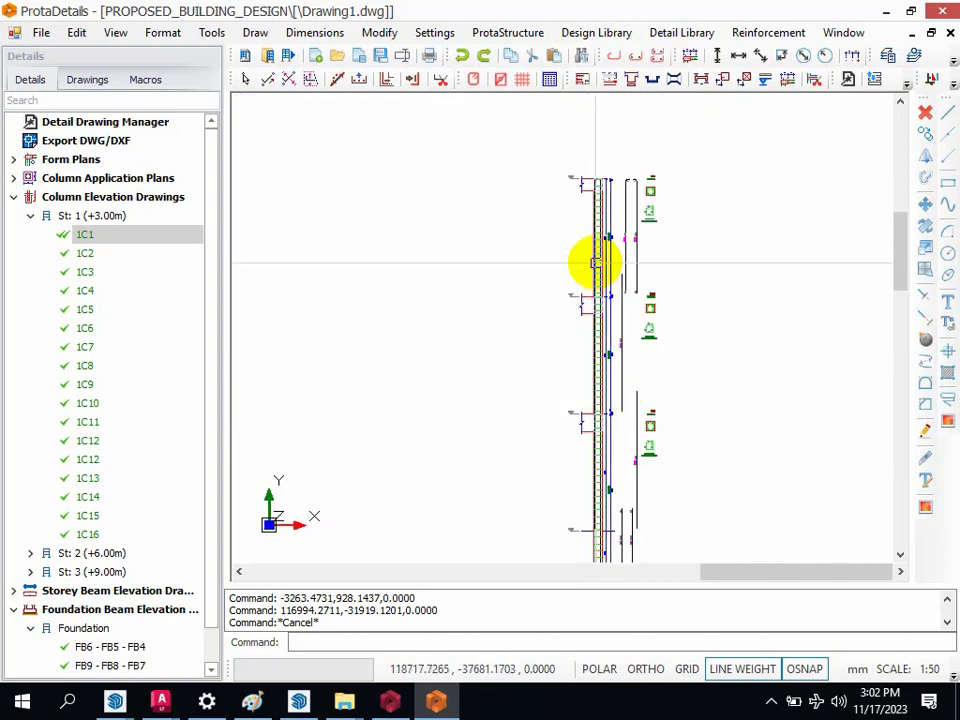
pyautogui.scroll(2, 596, 263)
pyautogui.scroll(3, 620, 248)
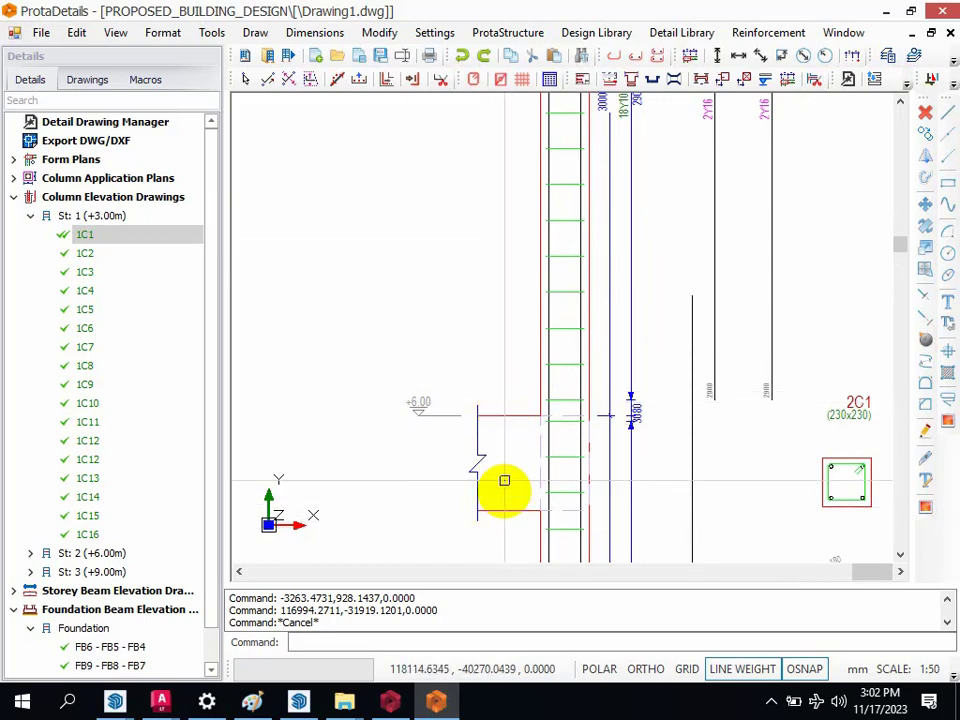
pyautogui.scroll(-3, 517, 491)
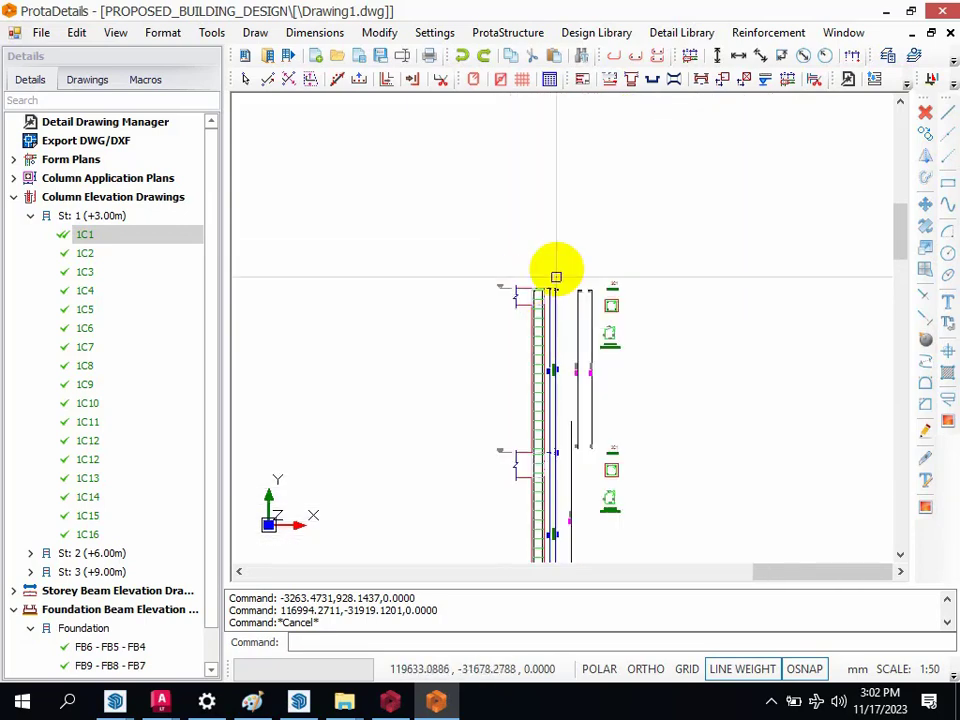
pyautogui.scroll(5, 514, 326)
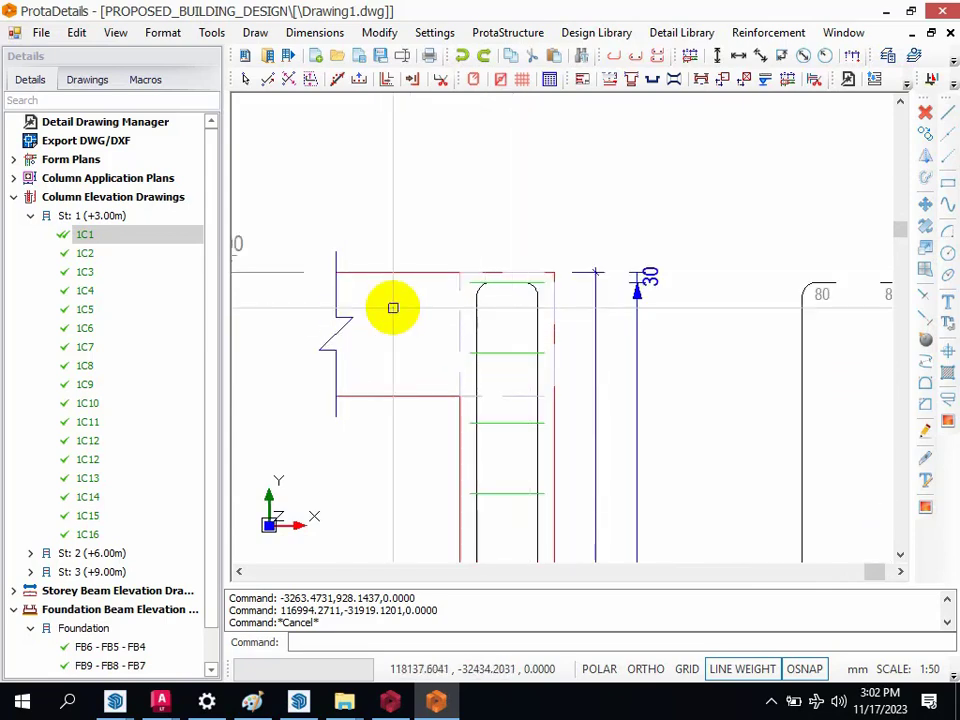
pyautogui.scroll(-8, 470, 316)
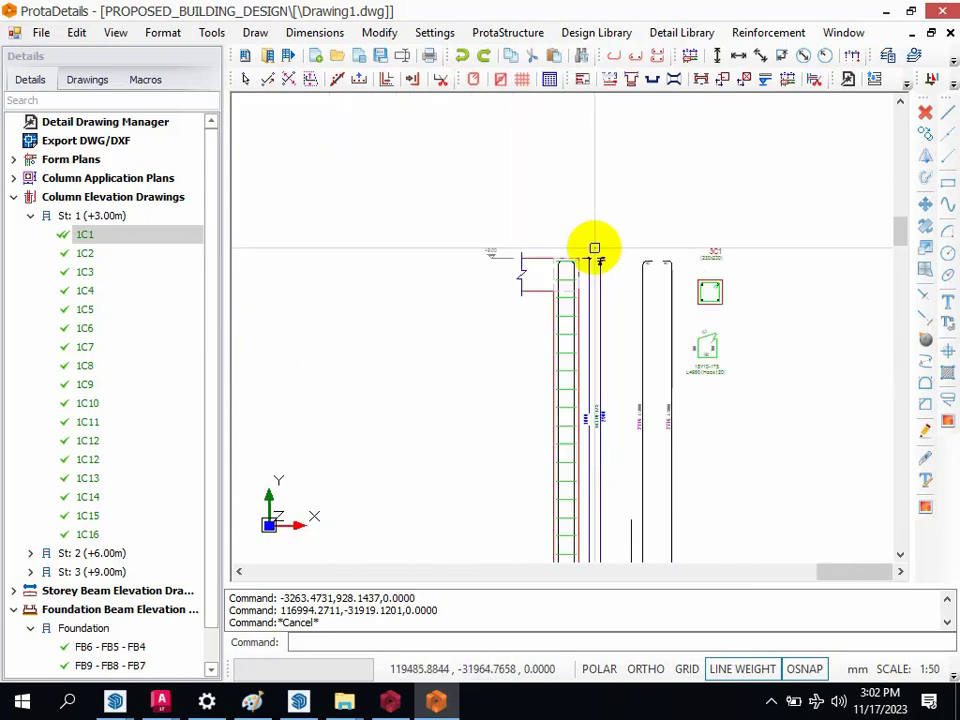
# Step: Review the storey beam elevations, checking the reinforcement labels, lap dimensions and sections of the first- and second-storey beams
pyautogui.scroll(-4, 561, 401)
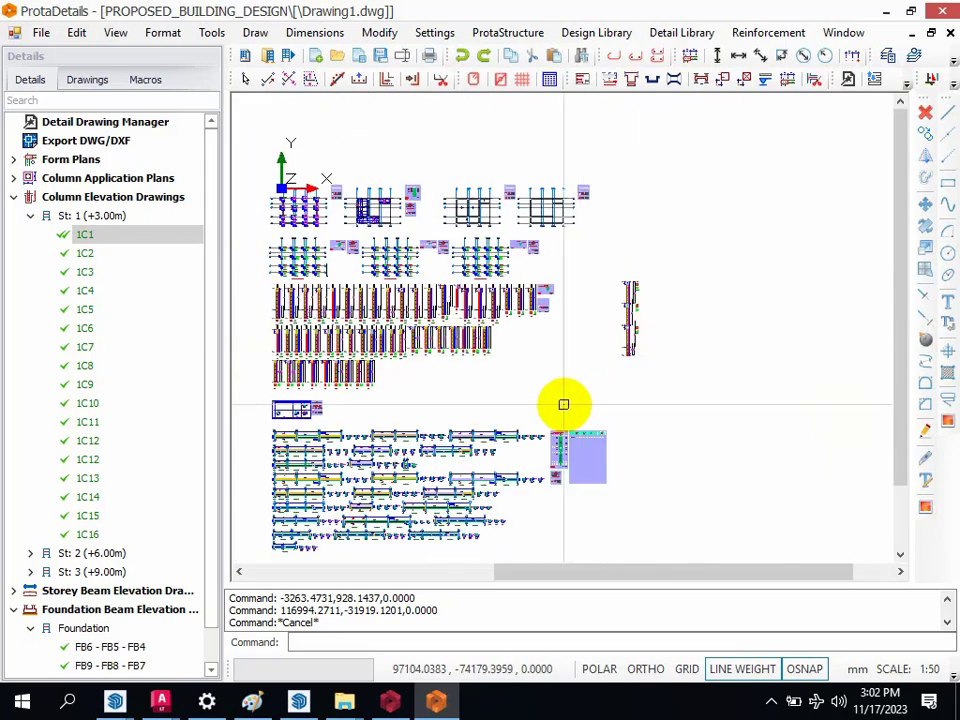
pyautogui.scroll(2, 445, 420)
pyautogui.scroll(8, 452, 408)
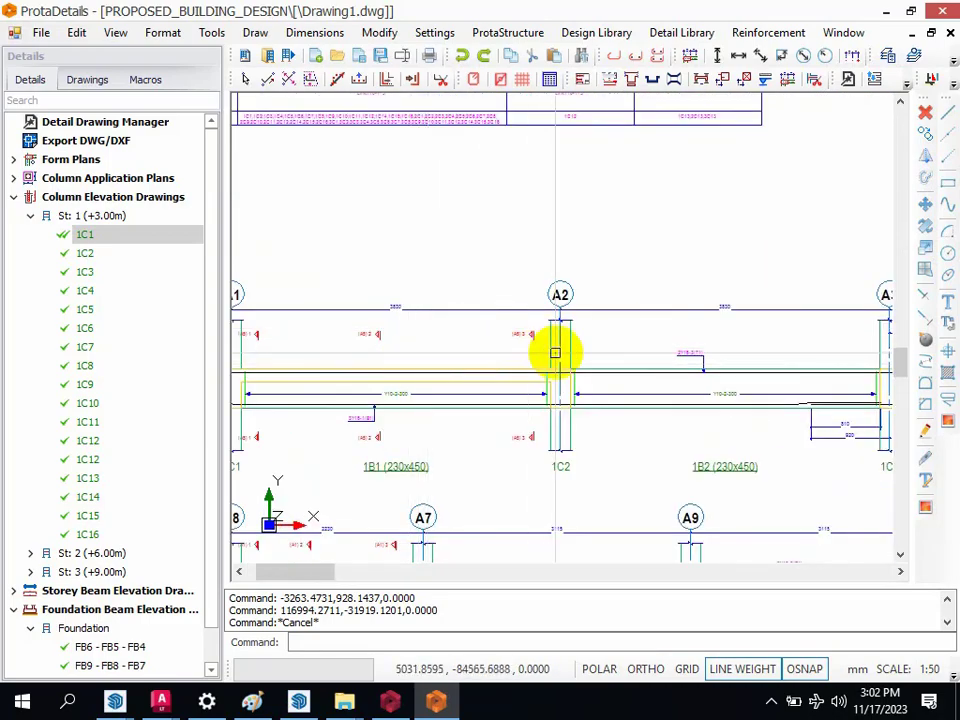
pyautogui.scroll(-3, 537, 372)
pyautogui.scroll(-2, 470, 355)
pyautogui.scroll(4, 474, 372)
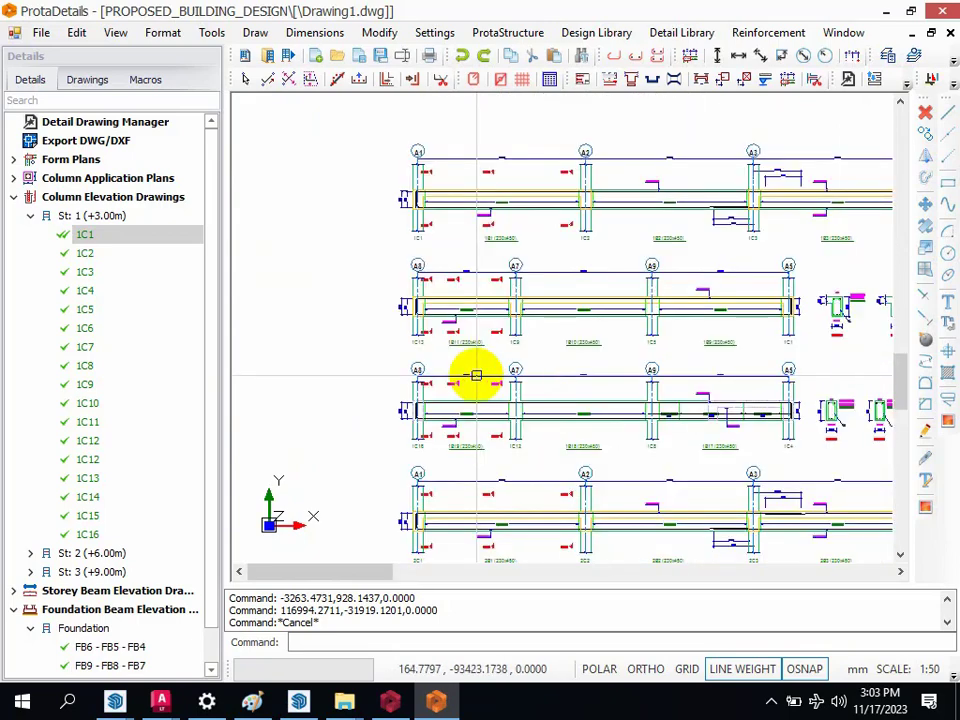
pyautogui.scroll(-3, 468, 362)
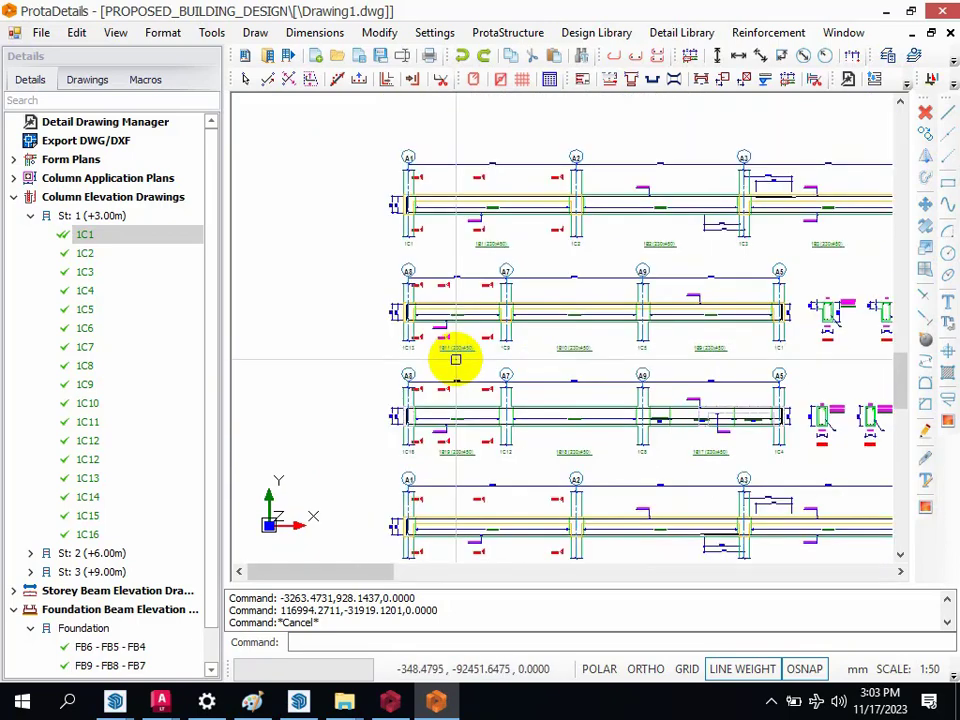
pyautogui.scroll(-1, 531, 450)
pyautogui.scroll(4, 679, 493)
pyautogui.scroll(3, 679, 493)
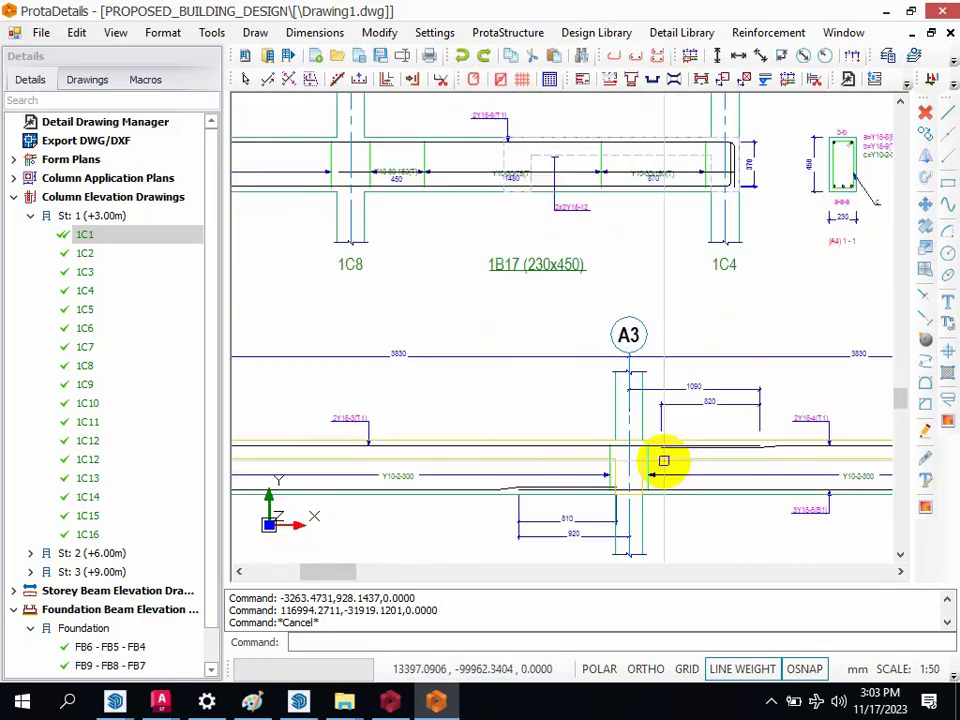
pyautogui.scroll(-2, 510, 425)
pyautogui.scroll(-2, 640, 450)
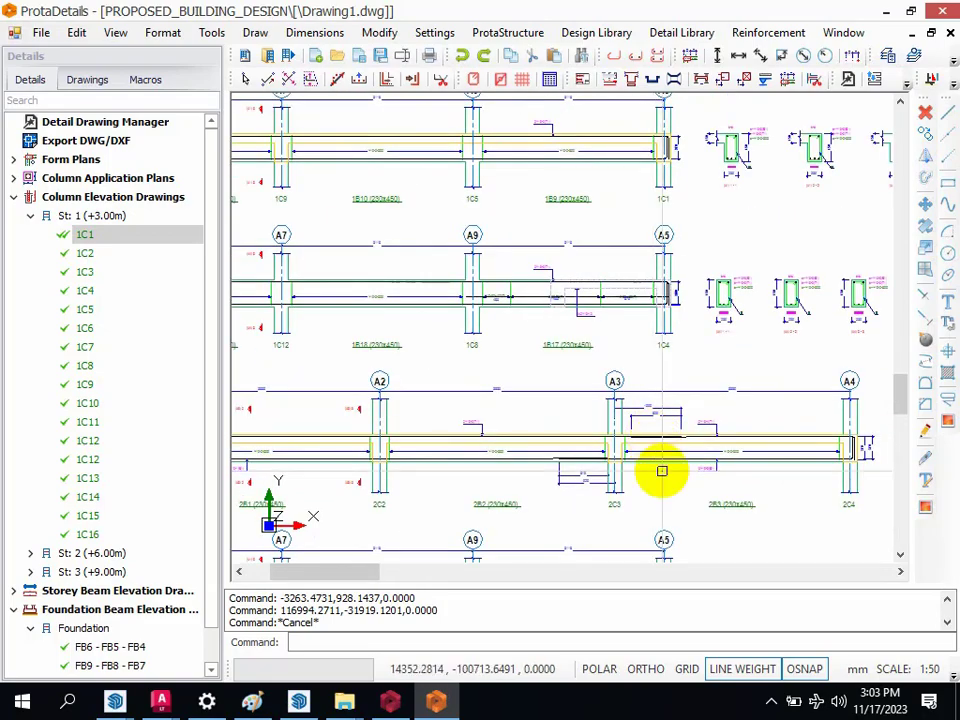
# Step: Inspect the pad footing details, including the plans and sections of F-1C6 and F-1C1, against the overall drawing set
pyautogui.scroll(-2, 551, 405)
pyautogui.scroll(-2, 553, 489)
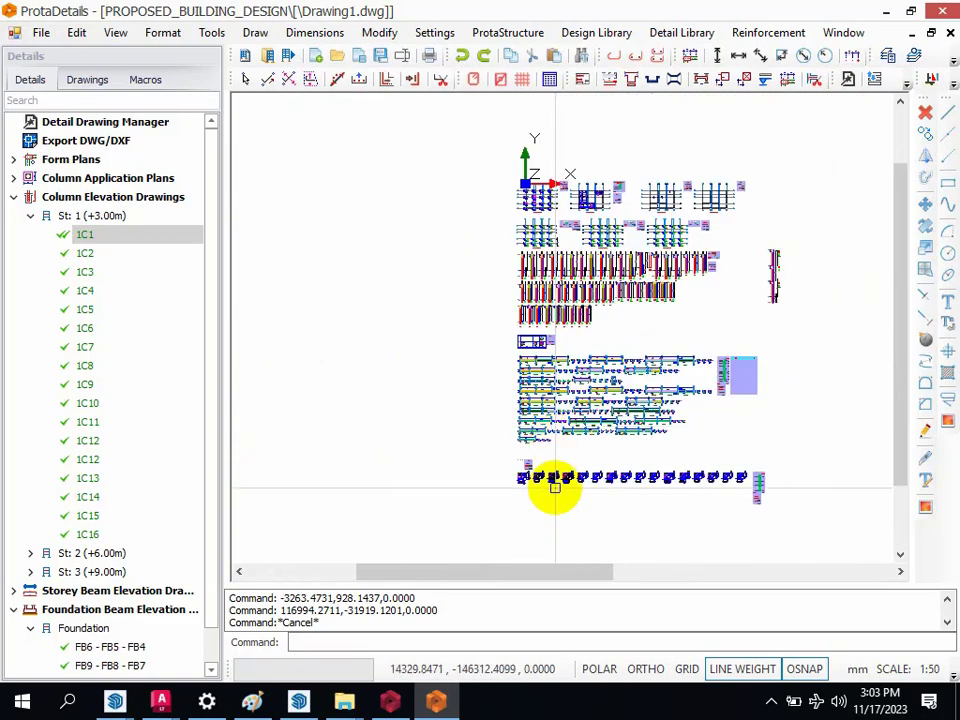
pyautogui.scroll(5, 551, 478)
pyautogui.scroll(4, 440, 531)
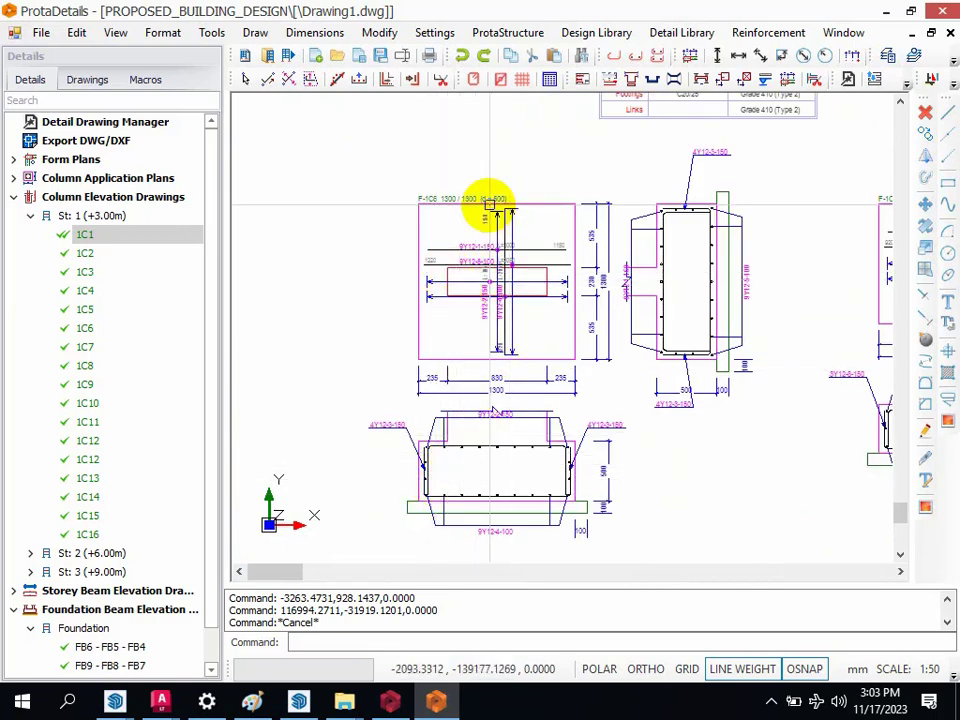
pyautogui.scroll(-3, 411, 293)
pyautogui.scroll(3, 737, 307)
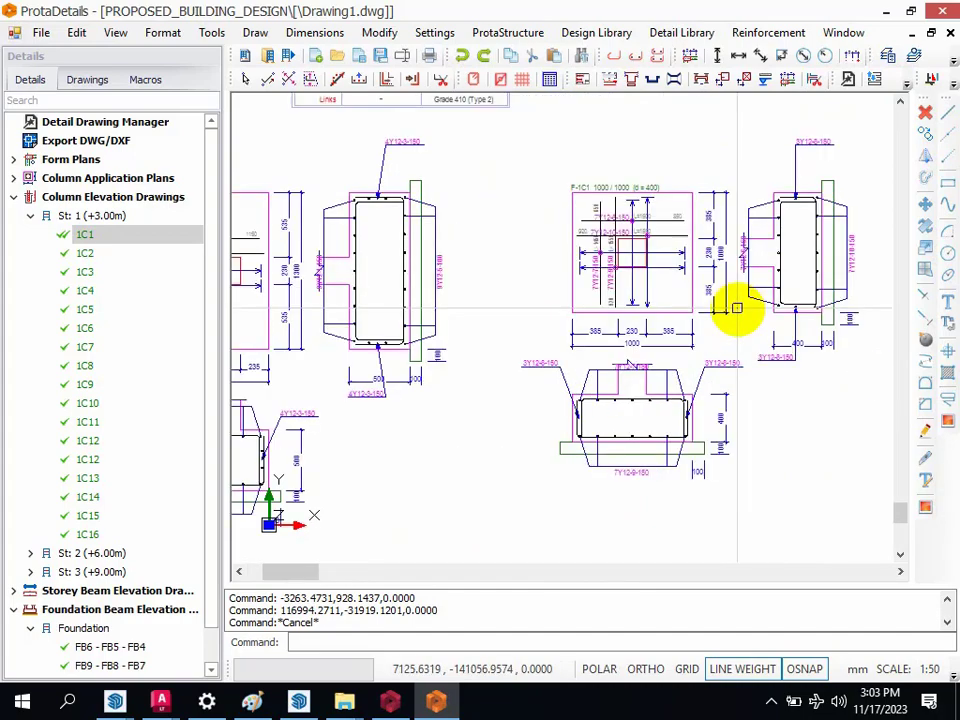
pyautogui.scroll(2, 737, 307)
pyautogui.scroll(-8, 493, 311)
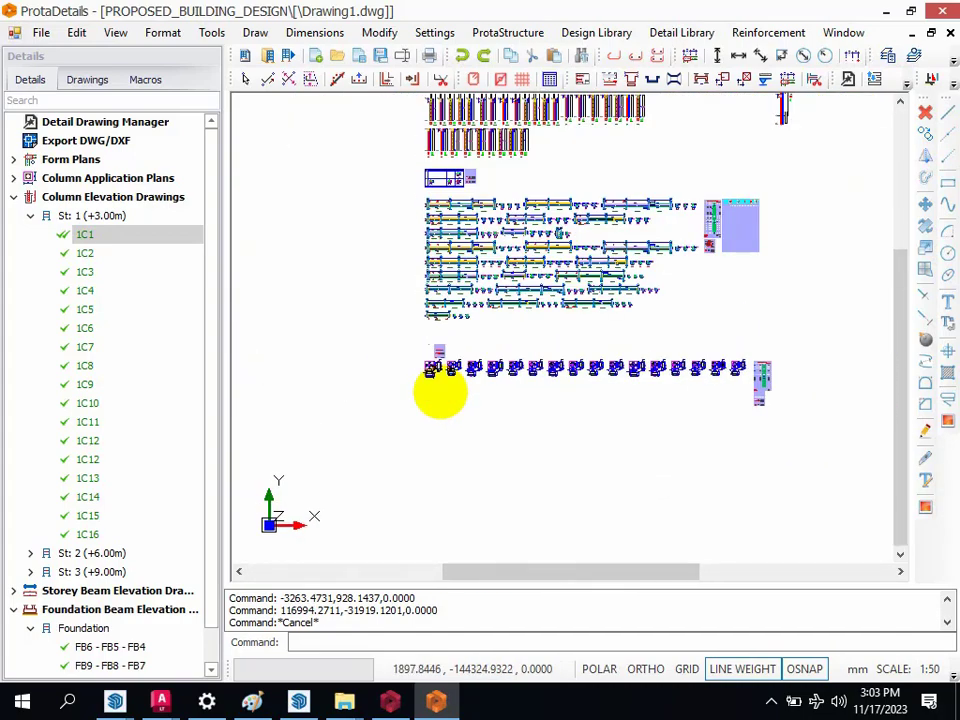
pyautogui.scroll(-3, 448, 415)
pyautogui.scroll(-2, 525, 354)
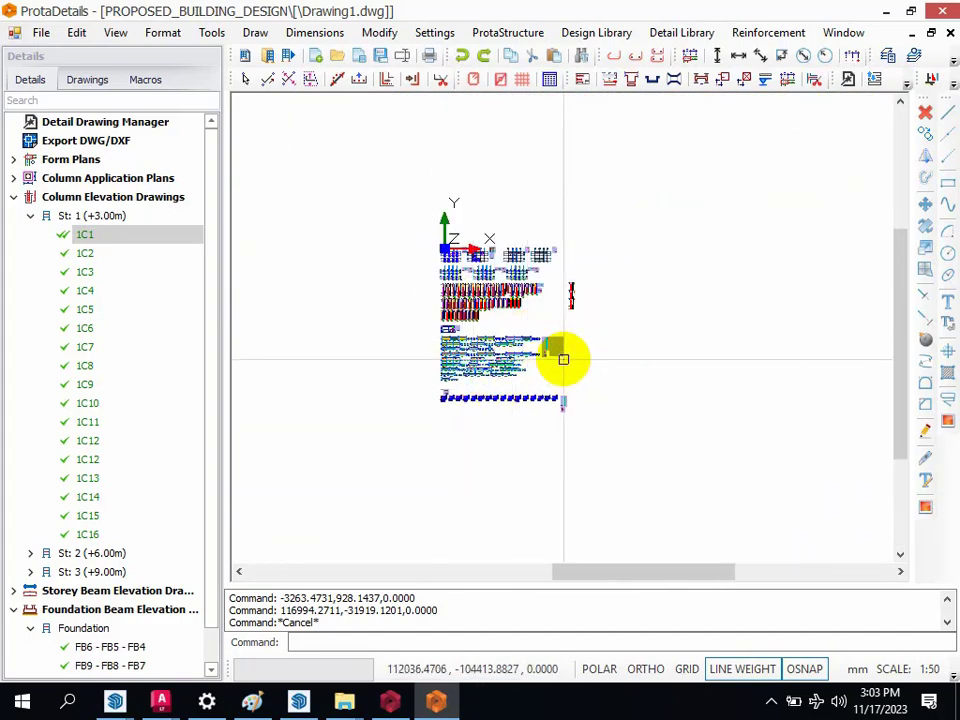
pyautogui.scroll(2, 563, 358)
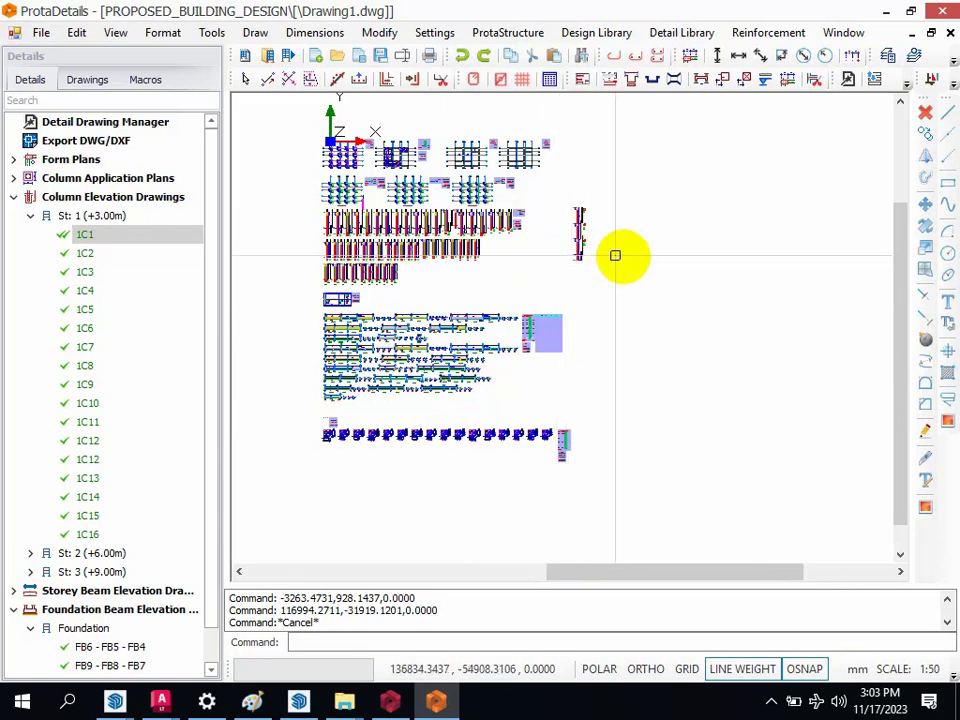
# Step: Switch to ProtaStructure to view the 3D building model, and return to the ProtaDetails drawing
pyautogui.click(390, 703)
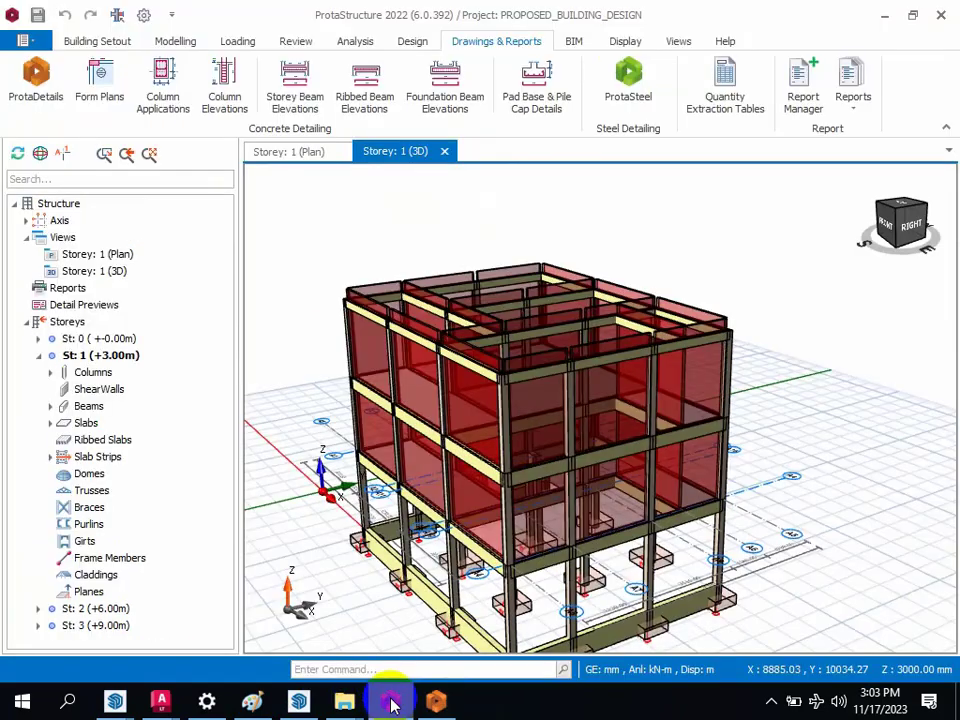
pyautogui.scroll(-3, 607, 458)
pyautogui.scroll(4, 587, 527)
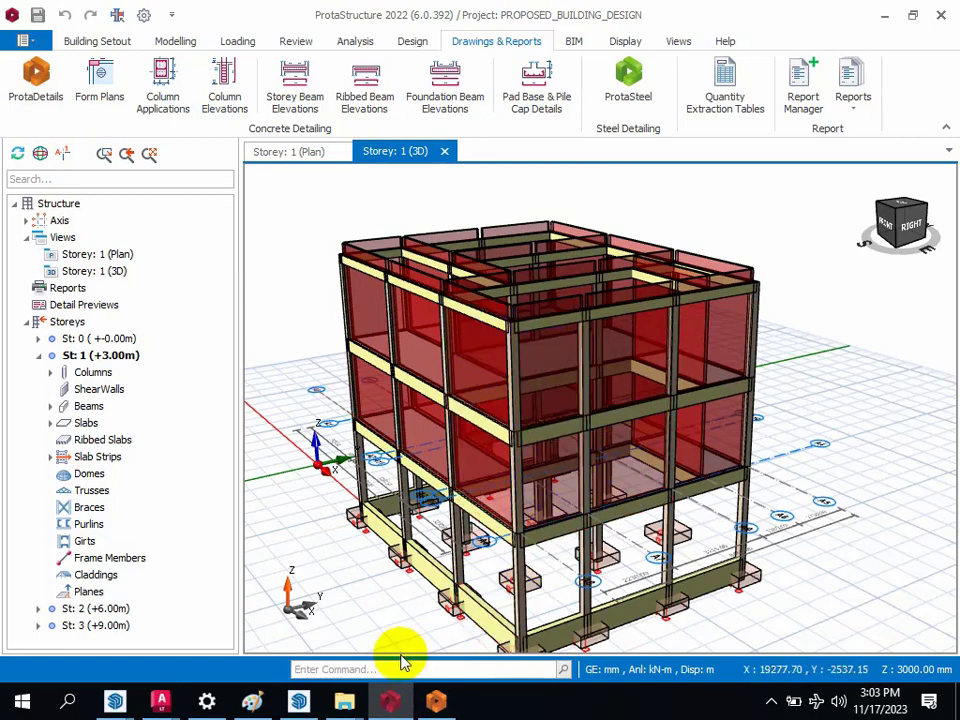
pyautogui.click(435, 703)
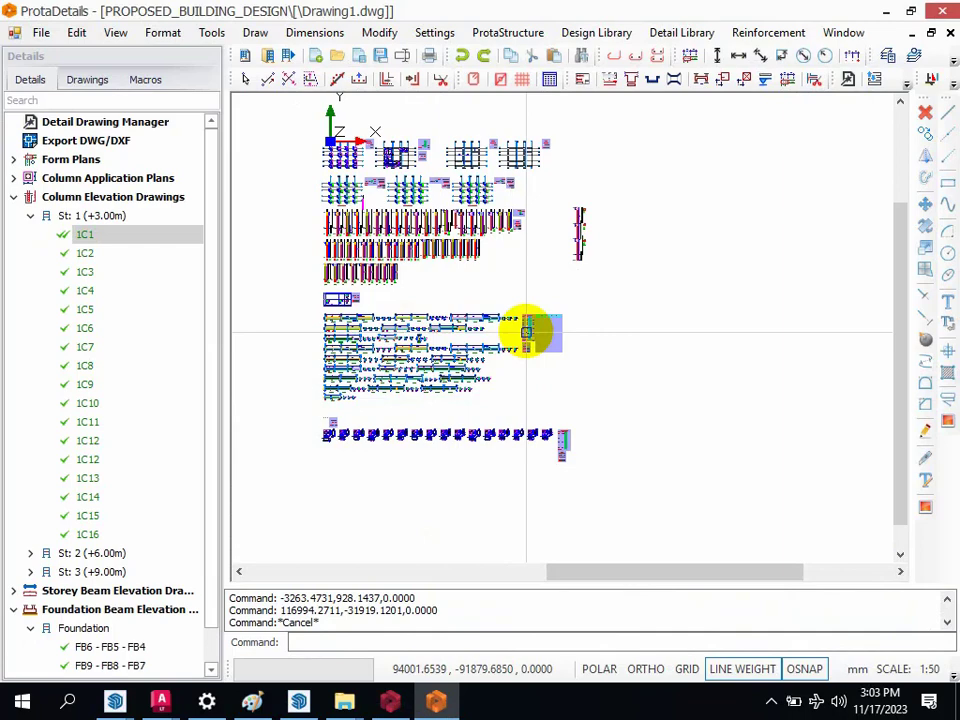
# Step: Look over the complete drawing set, from the form plans and column details to the beam and footing details
pyautogui.scroll(-1, 521, 292)
pyautogui.scroll(1, 423, 177)
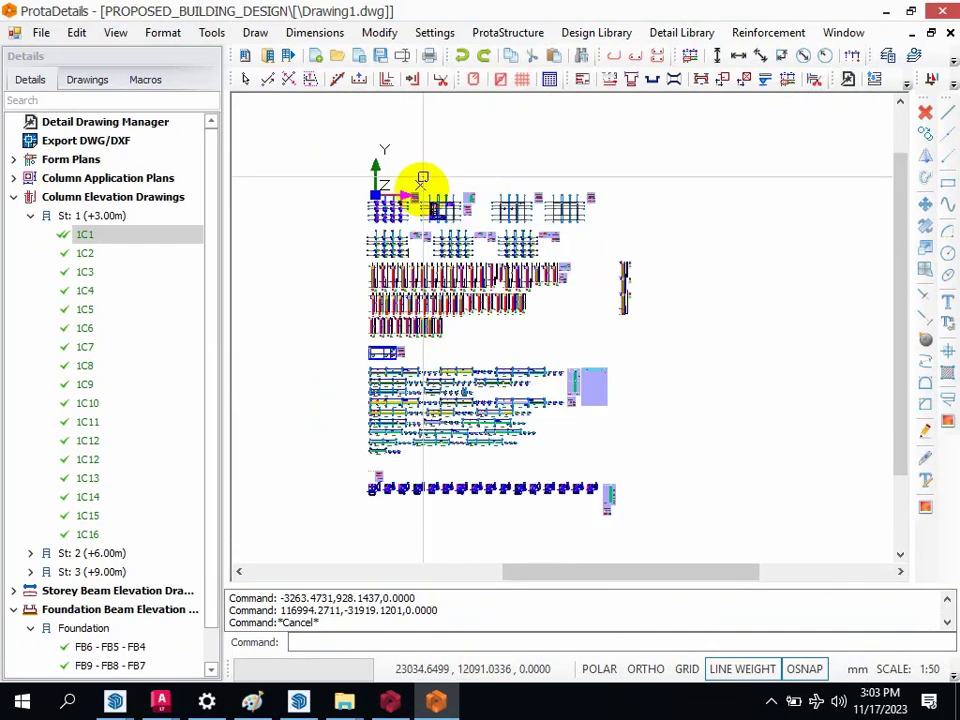
pyautogui.scroll(1, 423, 177)
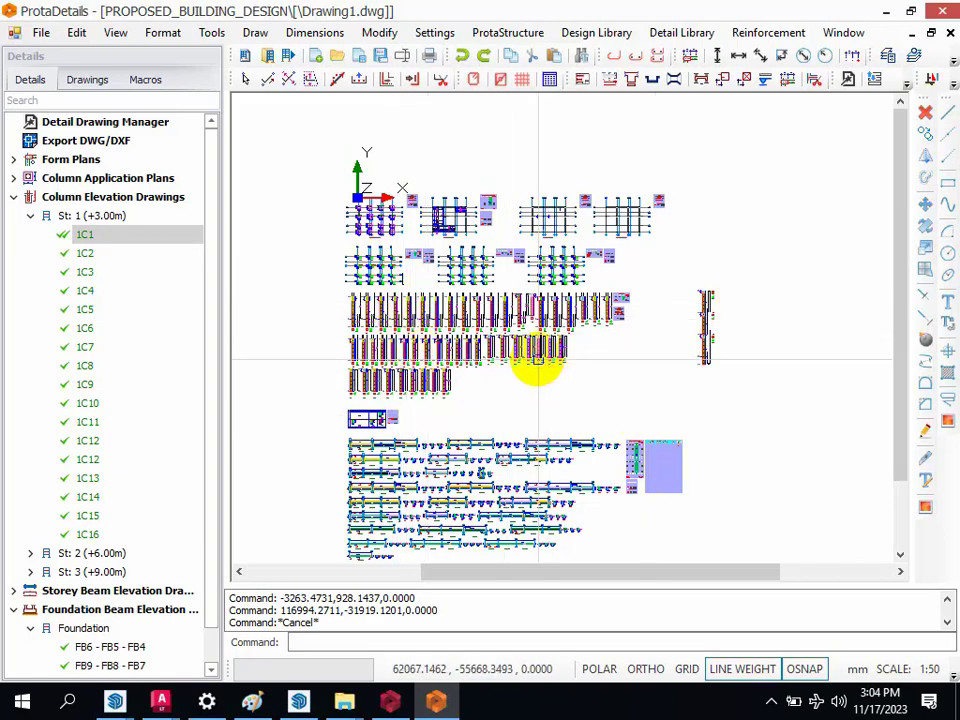
pyautogui.scroll(-1, 600, 318)
pyautogui.scroll(3, 596, 343)
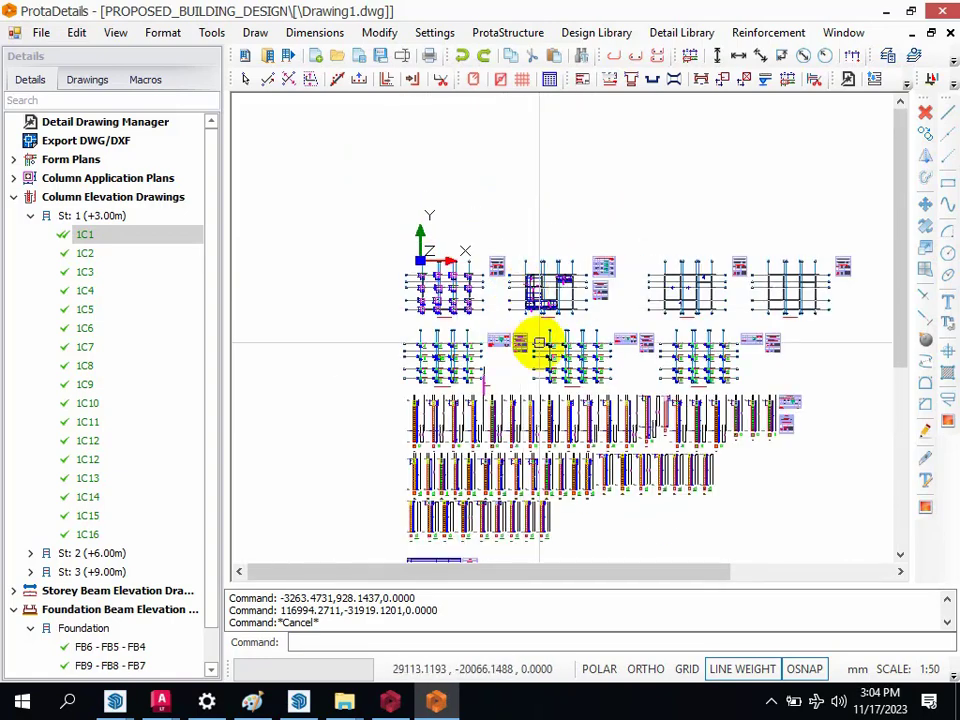
pyautogui.scroll(-2, 544, 326)
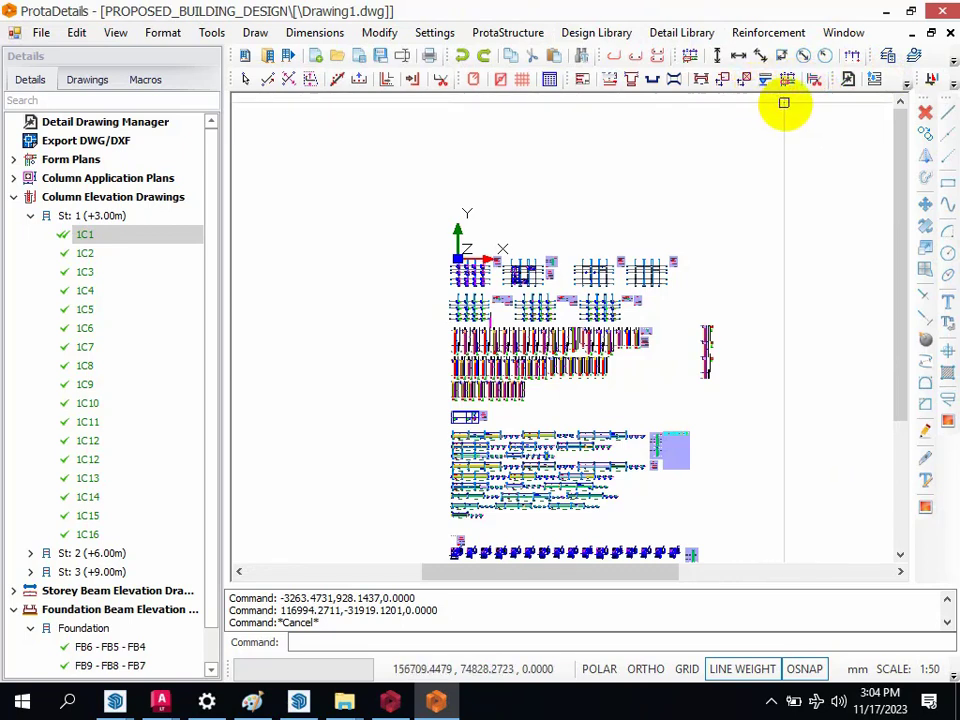
pyautogui.click(906, 88)
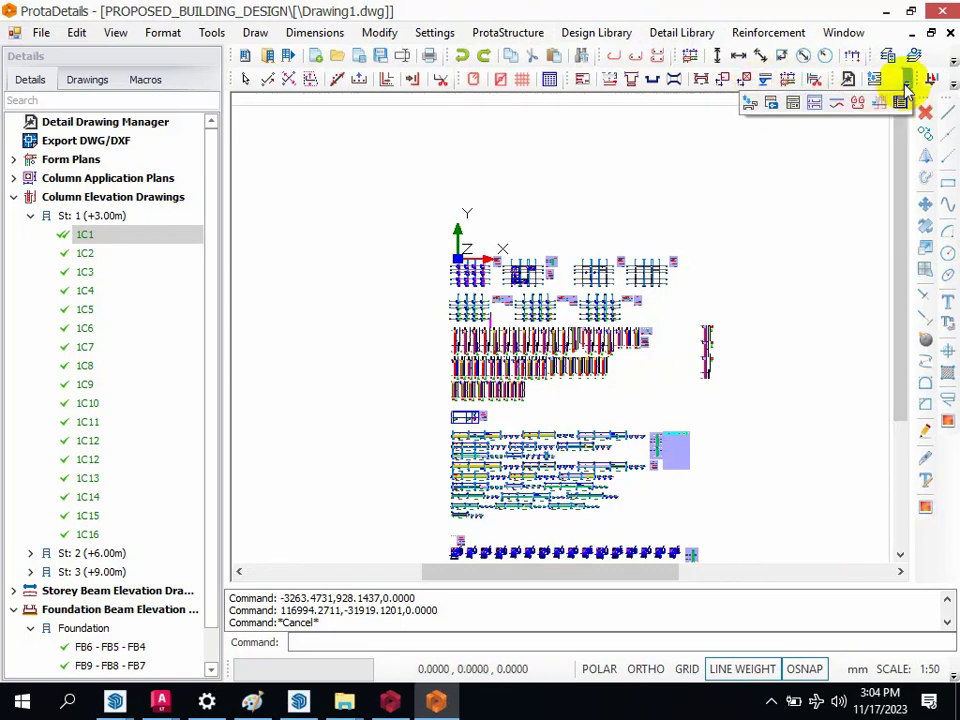
pyautogui.click(906, 88)
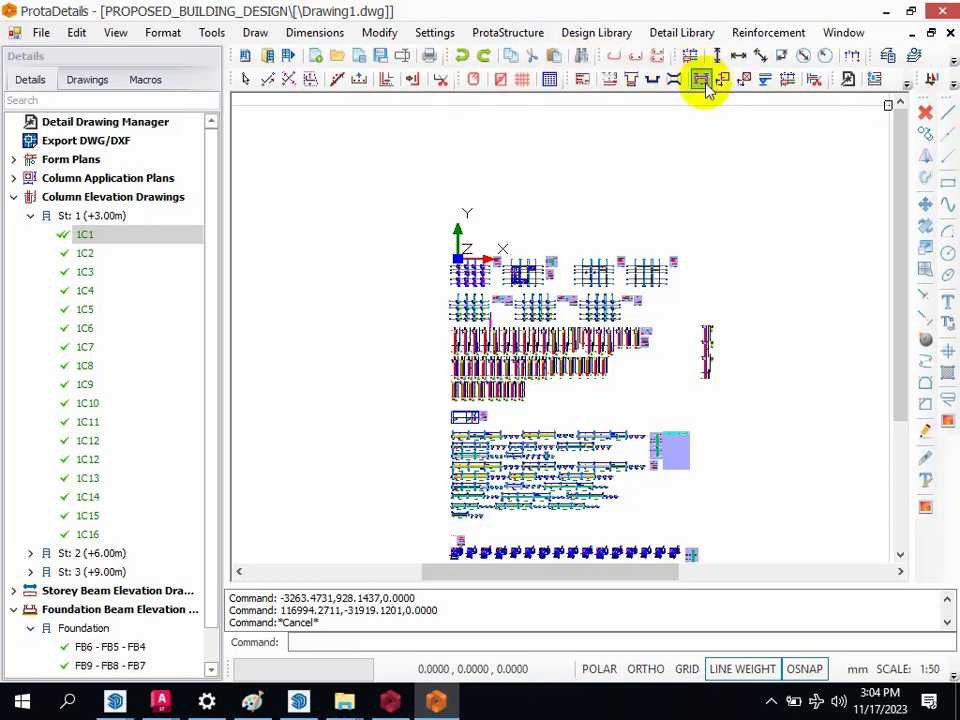
pyautogui.click(907, 85)
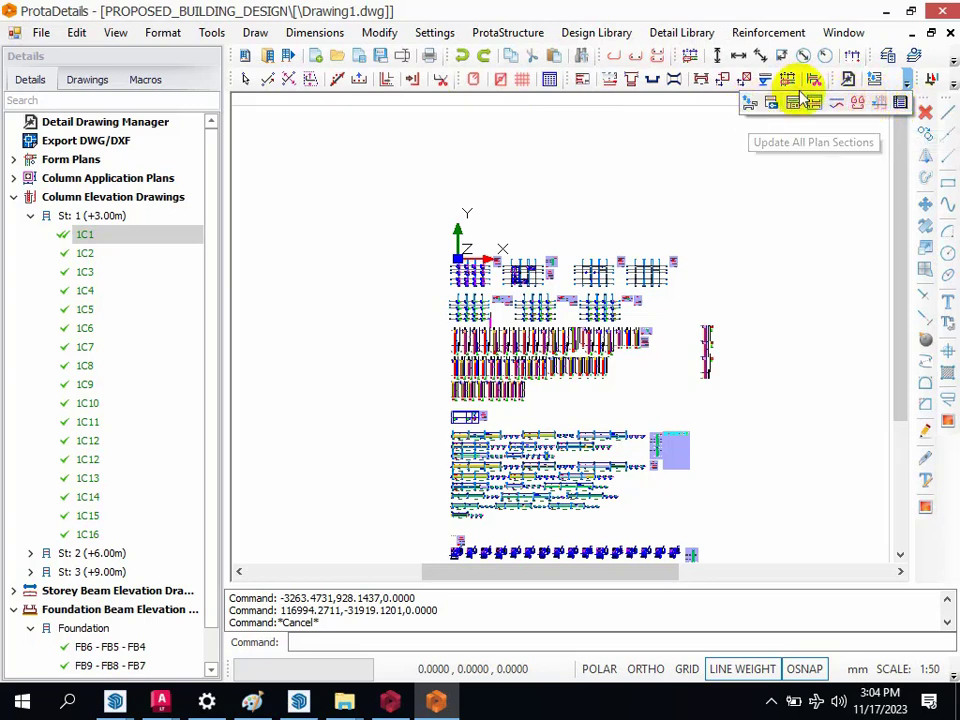
pyautogui.click(953, 62)
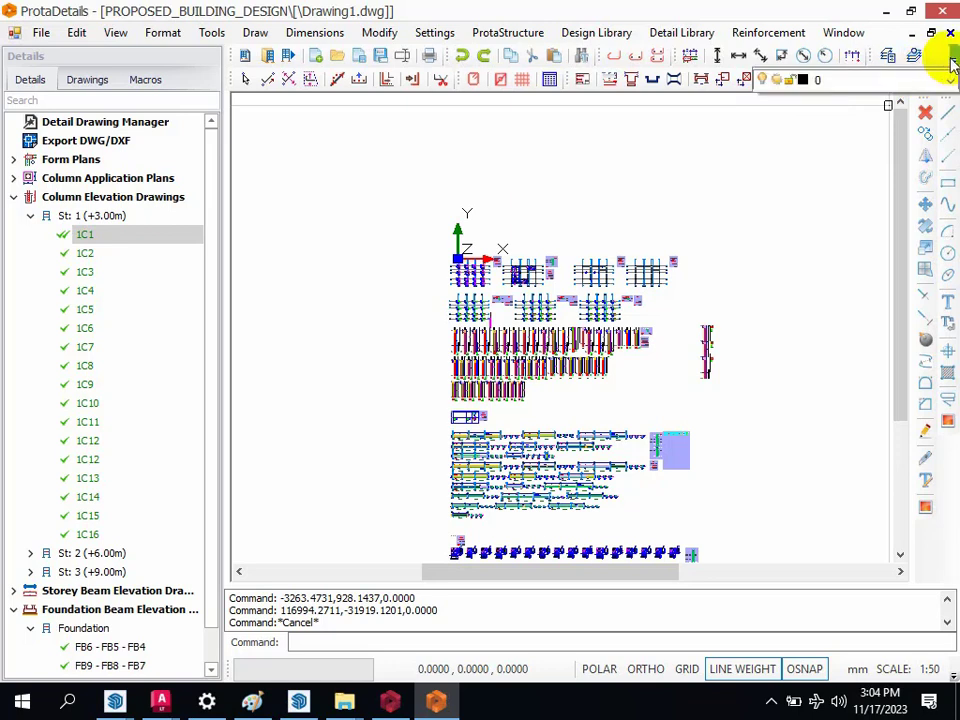
# Step: Design double-armed stair M1 supported by its outer edge, using the default 2800 mm storey height, 1250 mm width and 18 steps
pyautogui.click(952, 86)
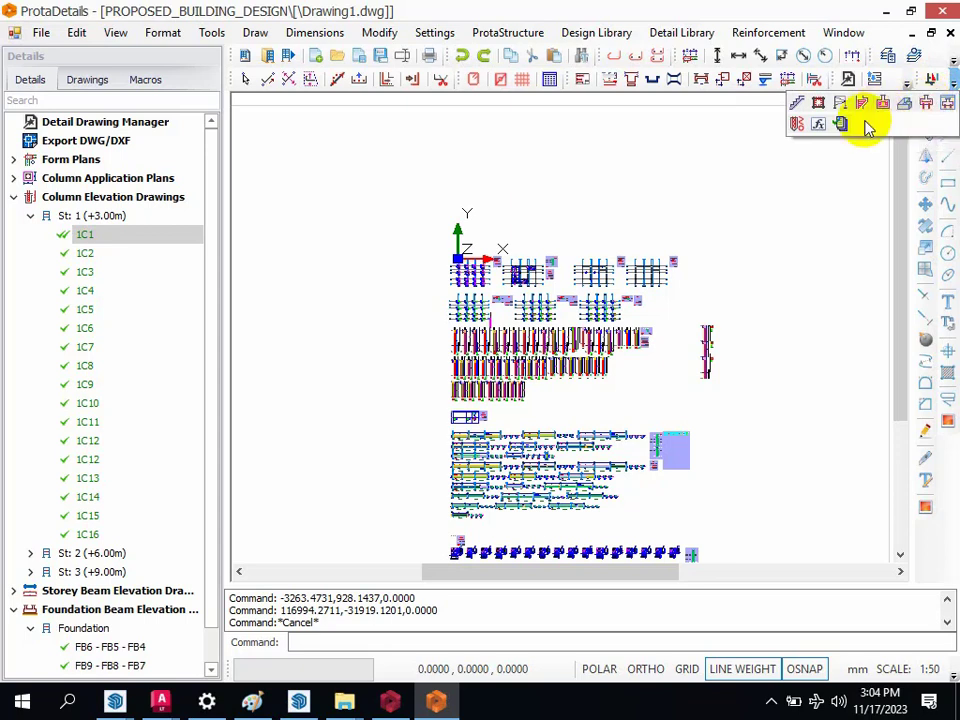
pyautogui.click(797, 106)
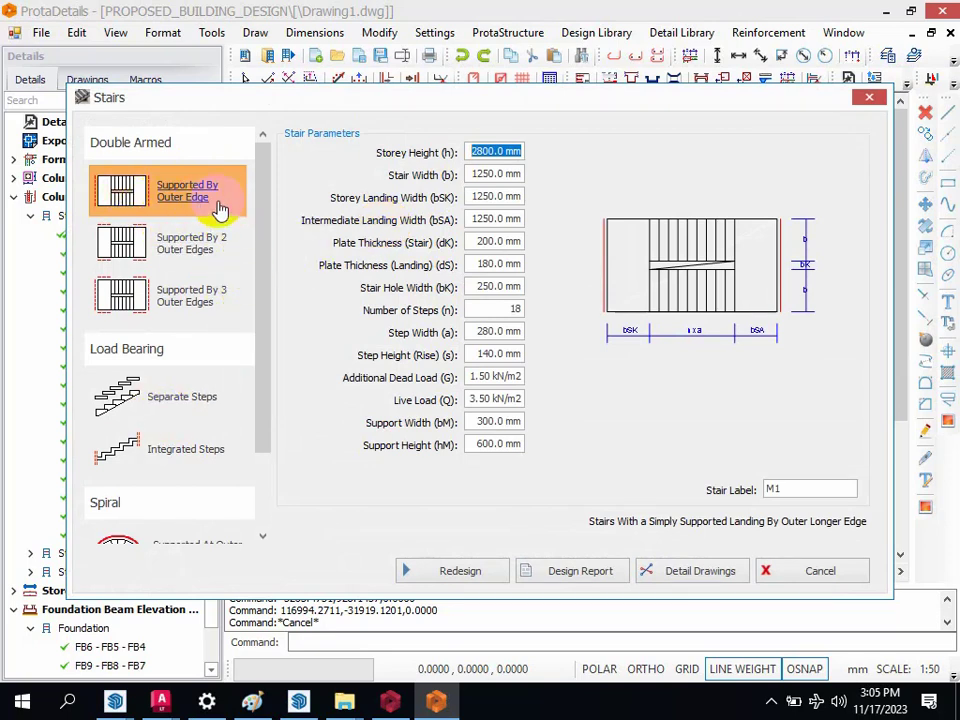
pyautogui.moveTo(268, 266); pyautogui.dragTo(246, 392)
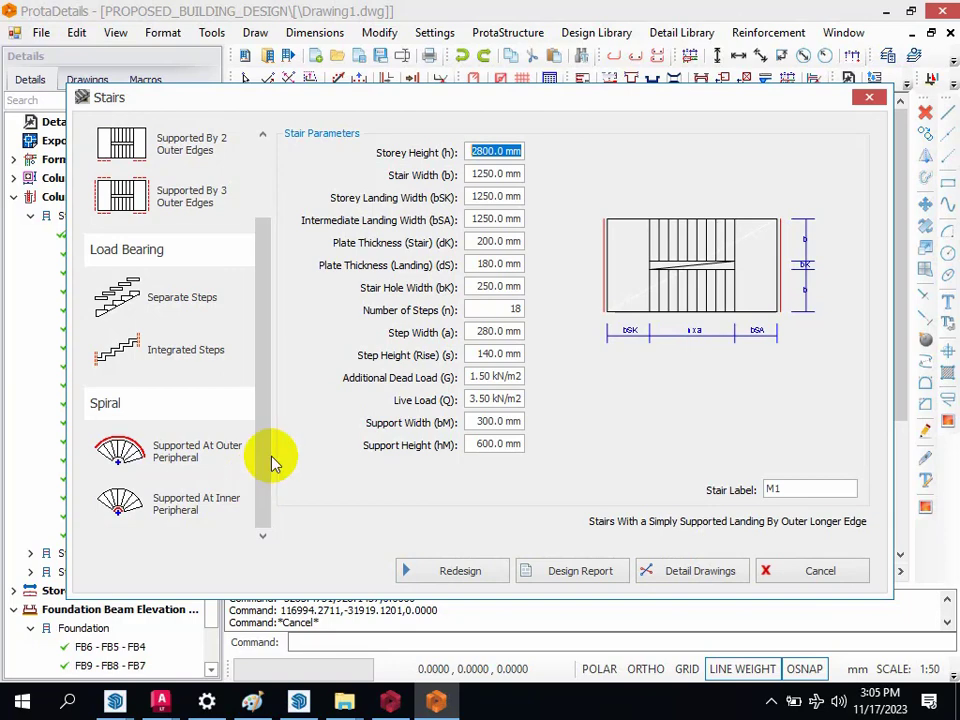
pyautogui.moveTo(261, 450); pyautogui.dragTo(284, 295)
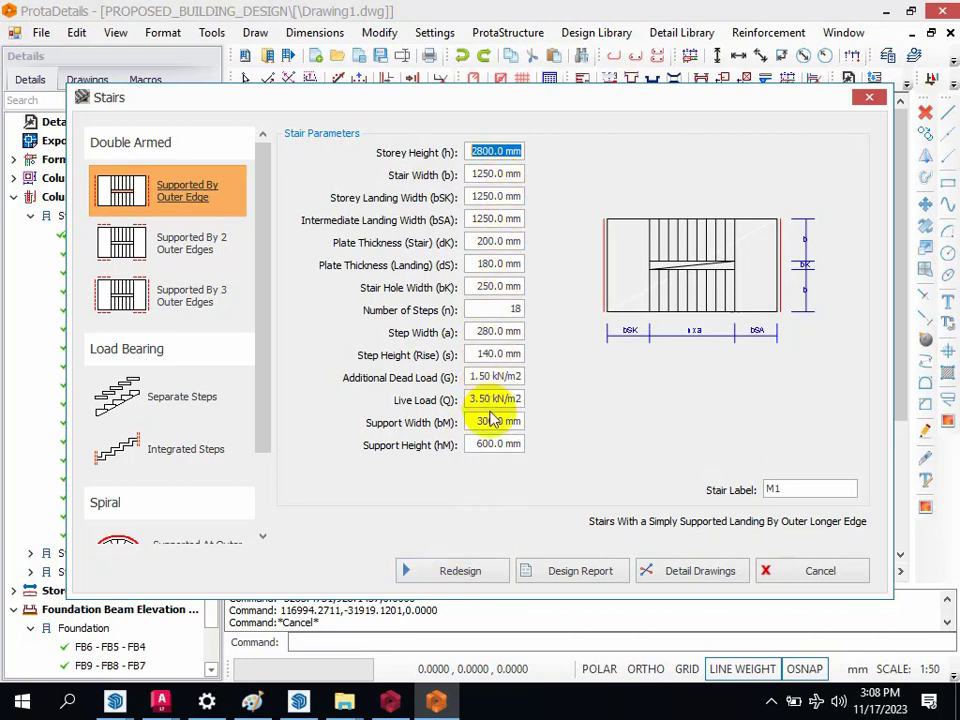
pyautogui.click(456, 572)
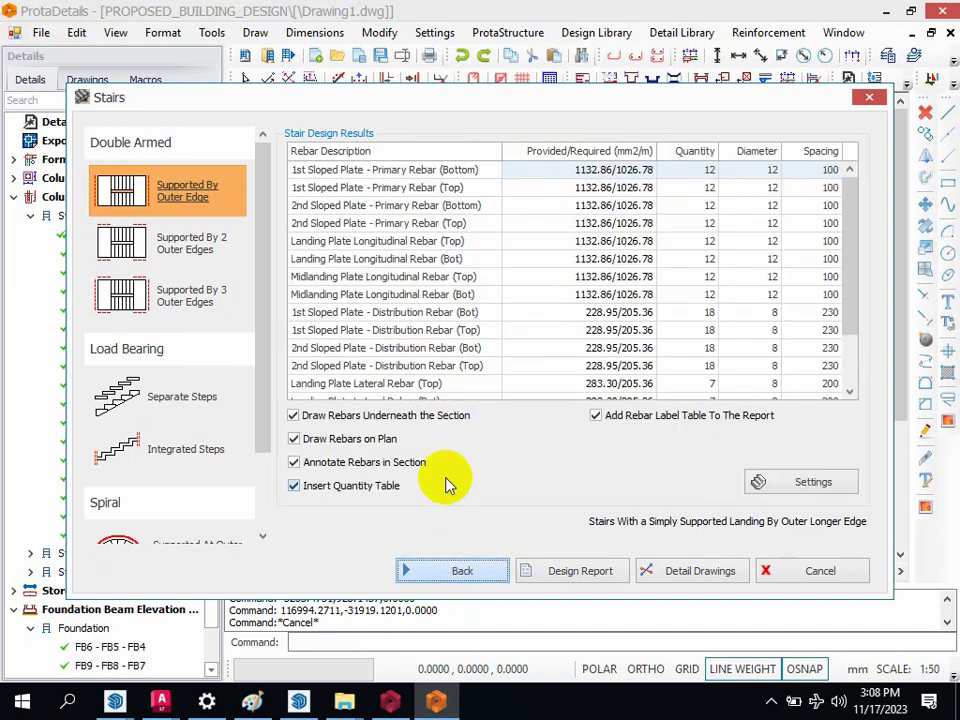
# Step: Generate the design report for stair M1, review its parameters, loads, reinforcement design and detail sketches, and close it
pyautogui.click(590, 578)
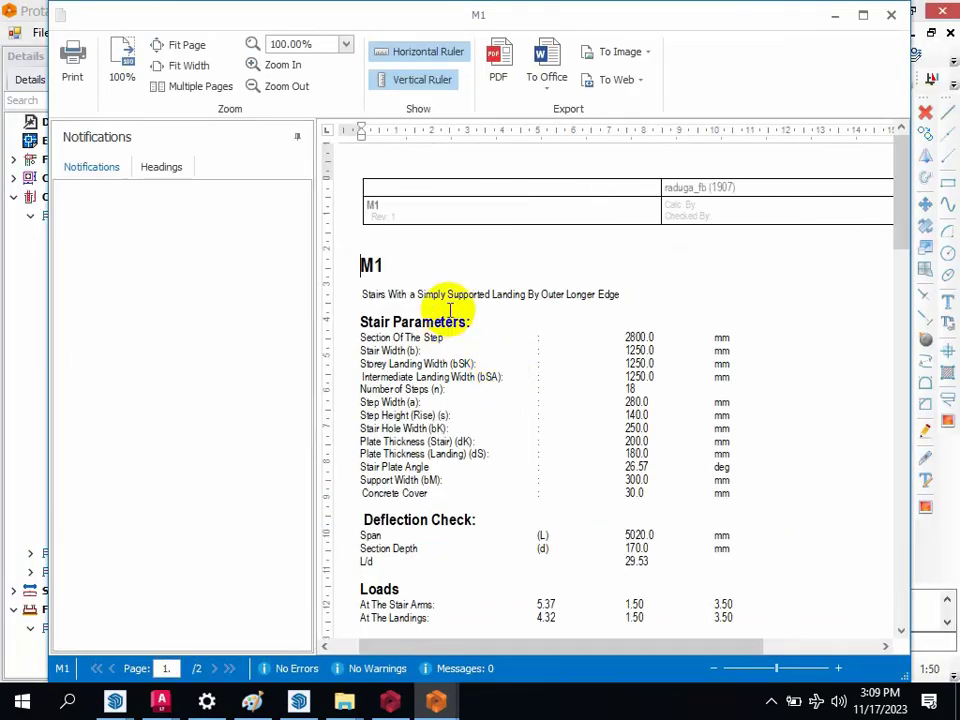
pyautogui.scroll(-10, 450, 379)
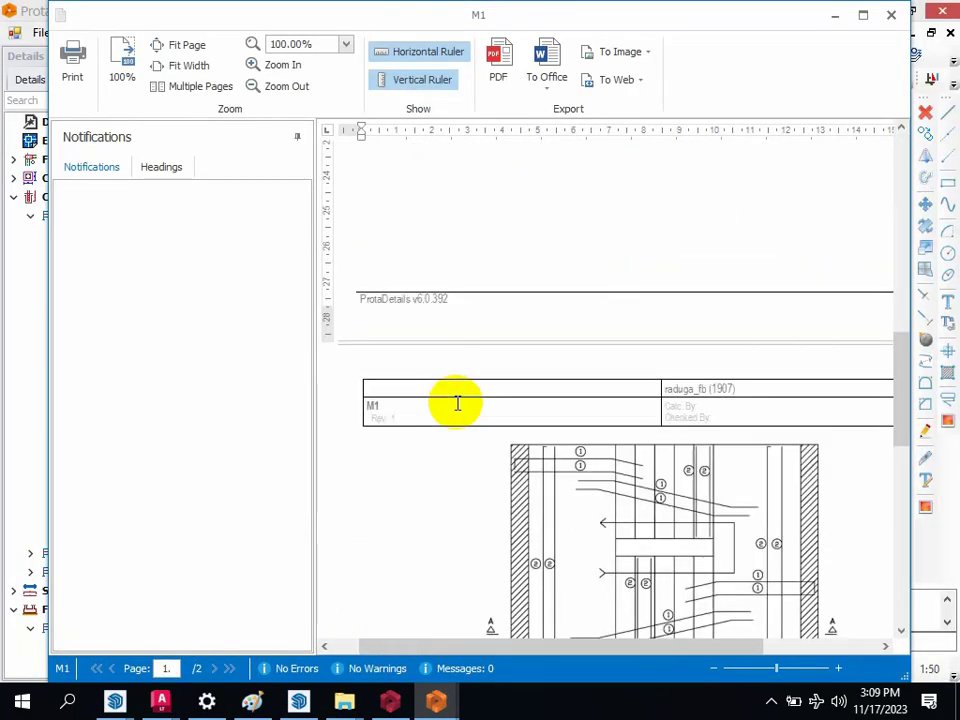
pyautogui.scroll(-10, 460, 440)
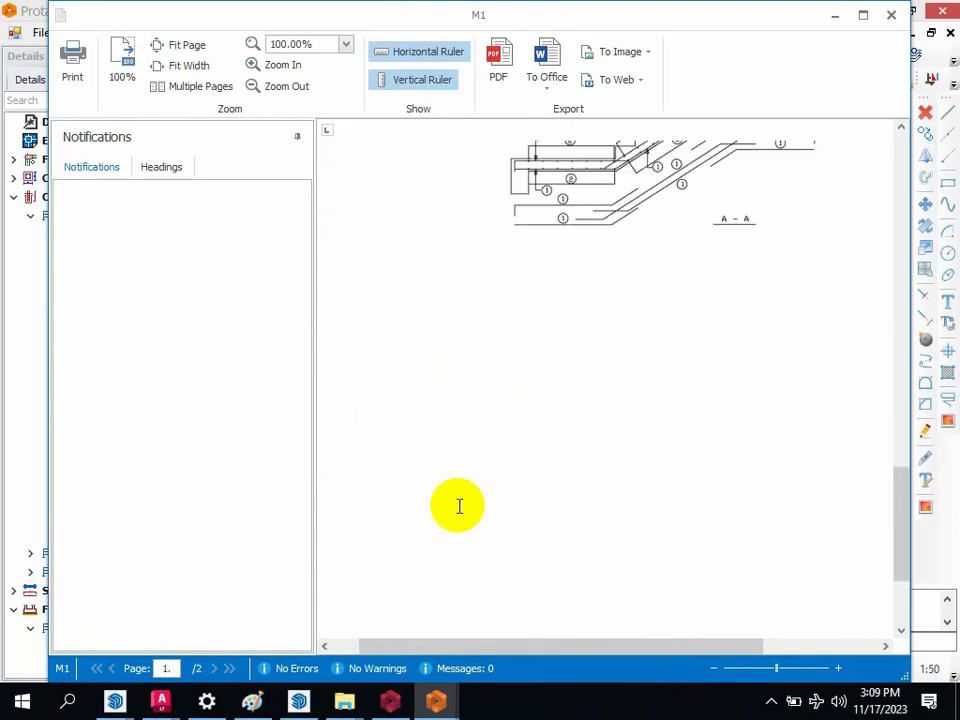
pyautogui.scroll(5, 480, 420)
pyautogui.scroll(10, 495, 330)
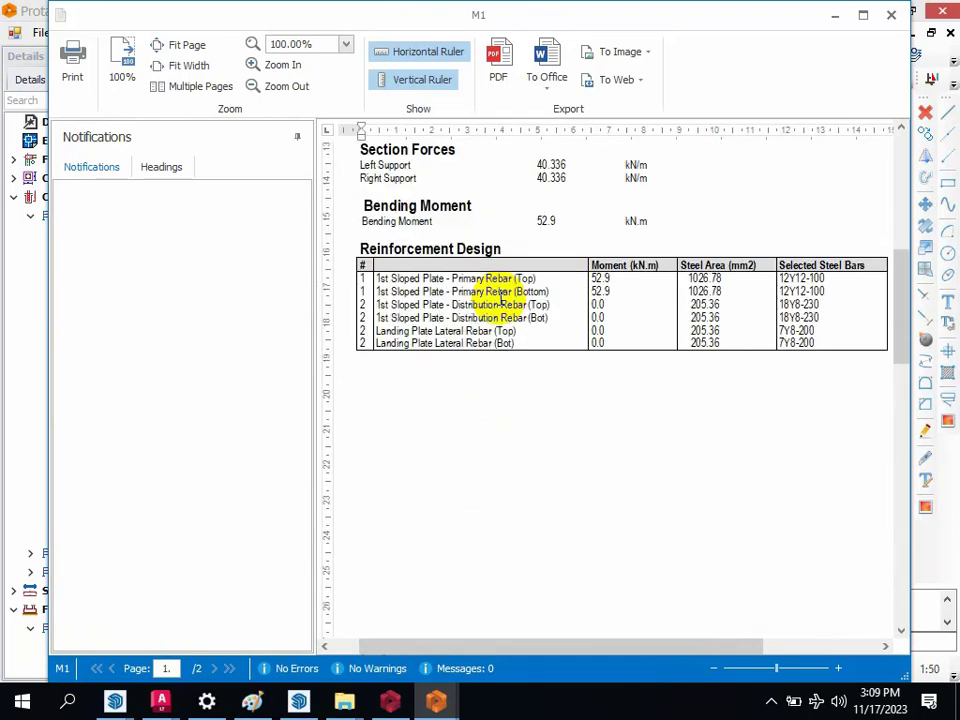
pyautogui.scroll(3, 500, 297)
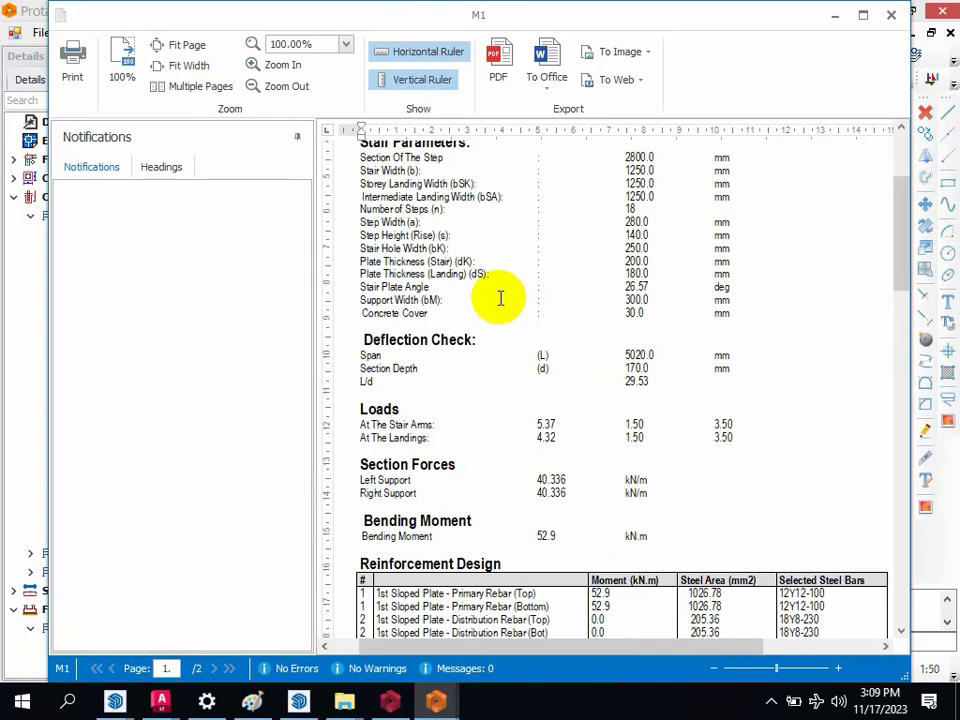
pyautogui.scroll(2, 500, 297)
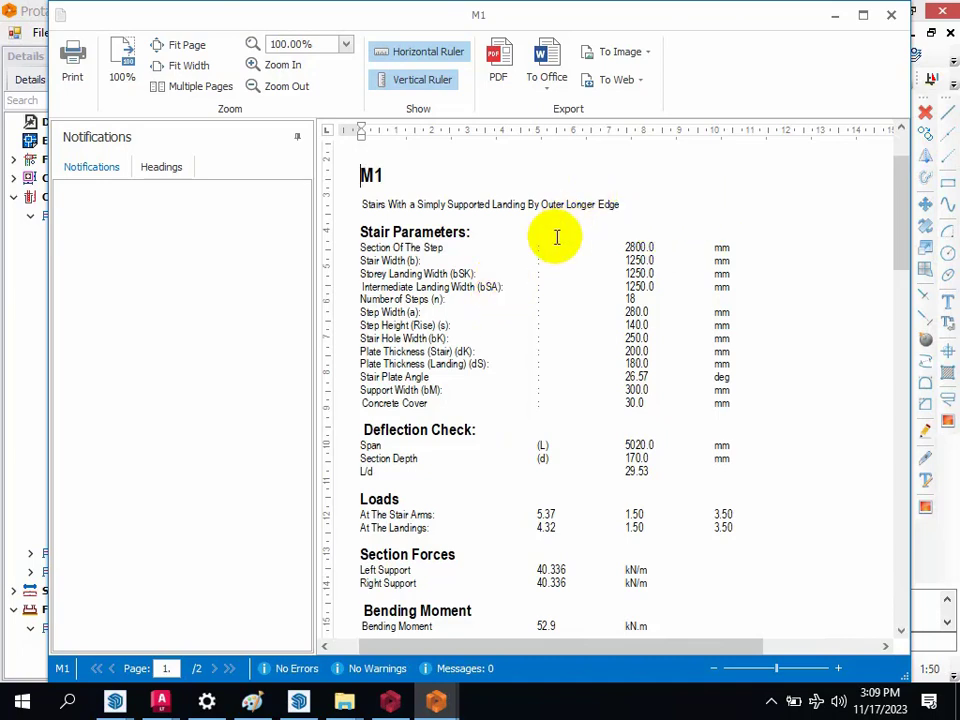
pyautogui.scroll(-5, 546, 291)
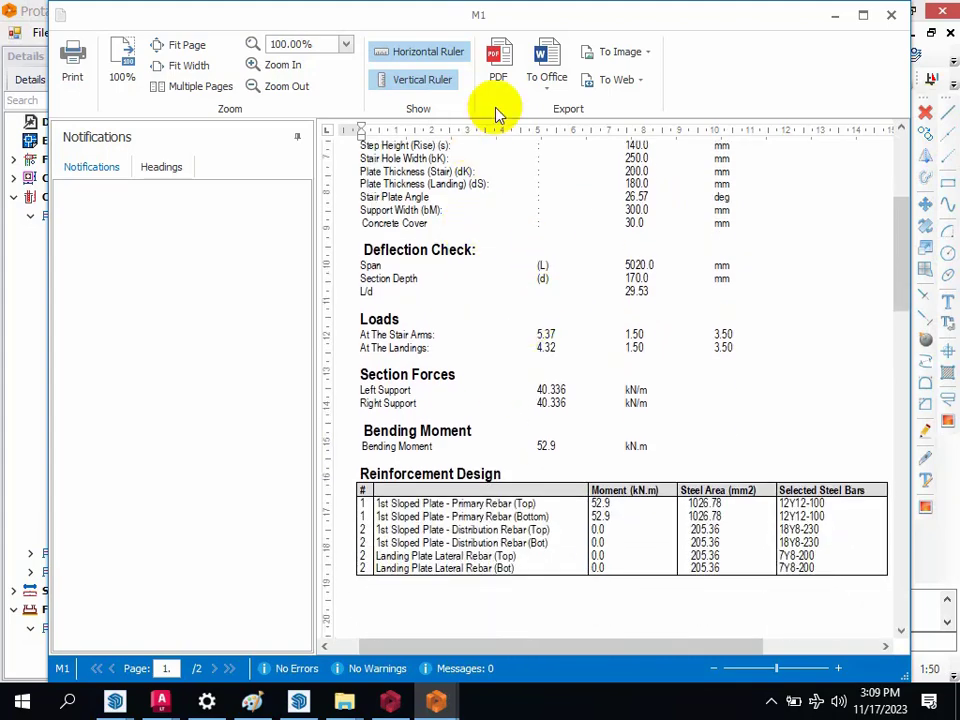
pyautogui.click(891, 18)
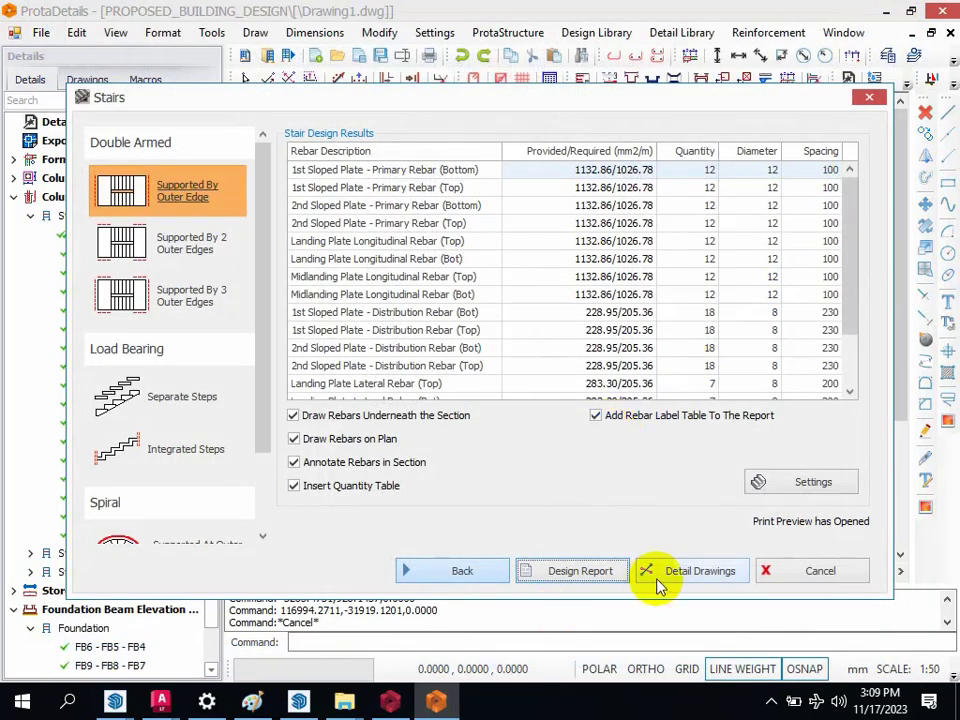
# Step: Generate the detail drawings of stair M1 and place them in the empty area well to the right of the existing details
pyautogui.click(703, 571)
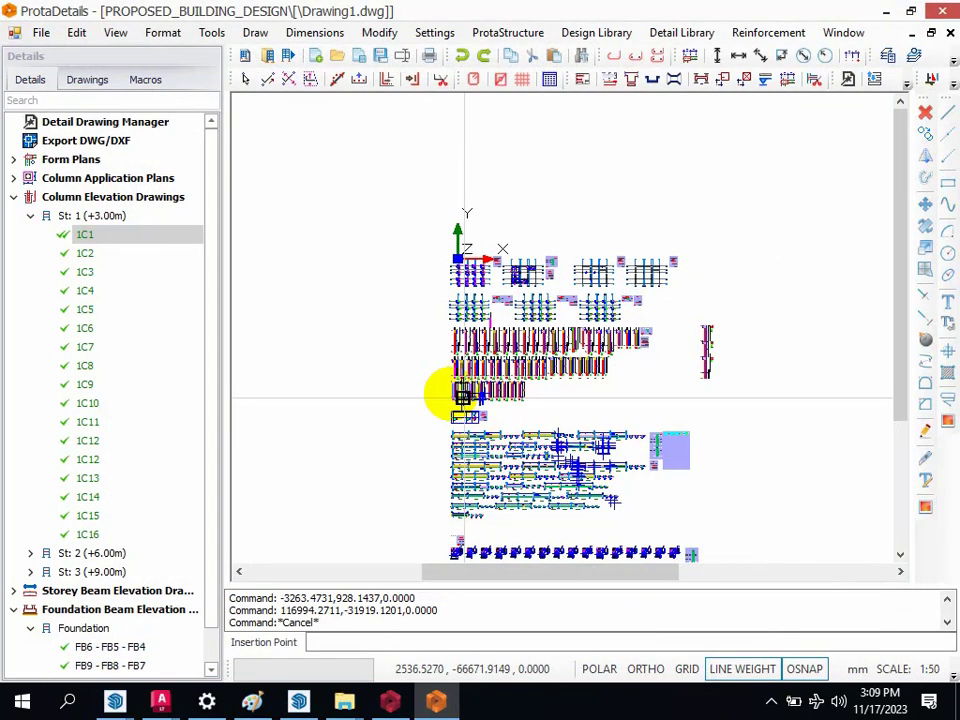
pyautogui.scroll(-3, 384, 378)
pyautogui.click(591, 366)
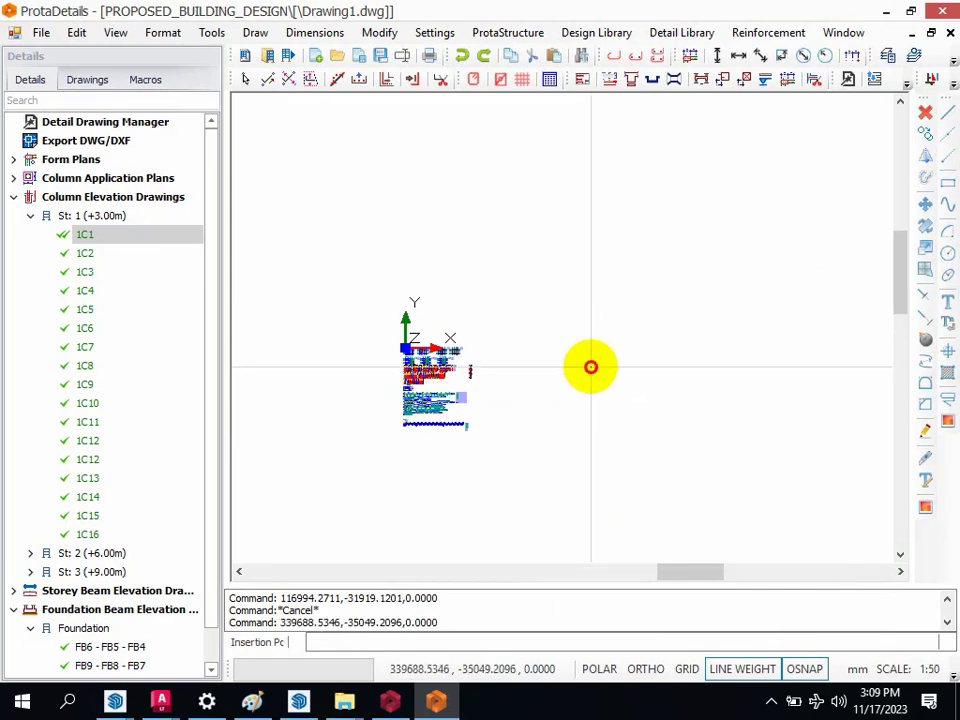
# Step: Inspect the stair plan, the stair quantity take-off table and the flight sections, and compare them with the overall drawing set
pyautogui.scroll(5, 602, 381)
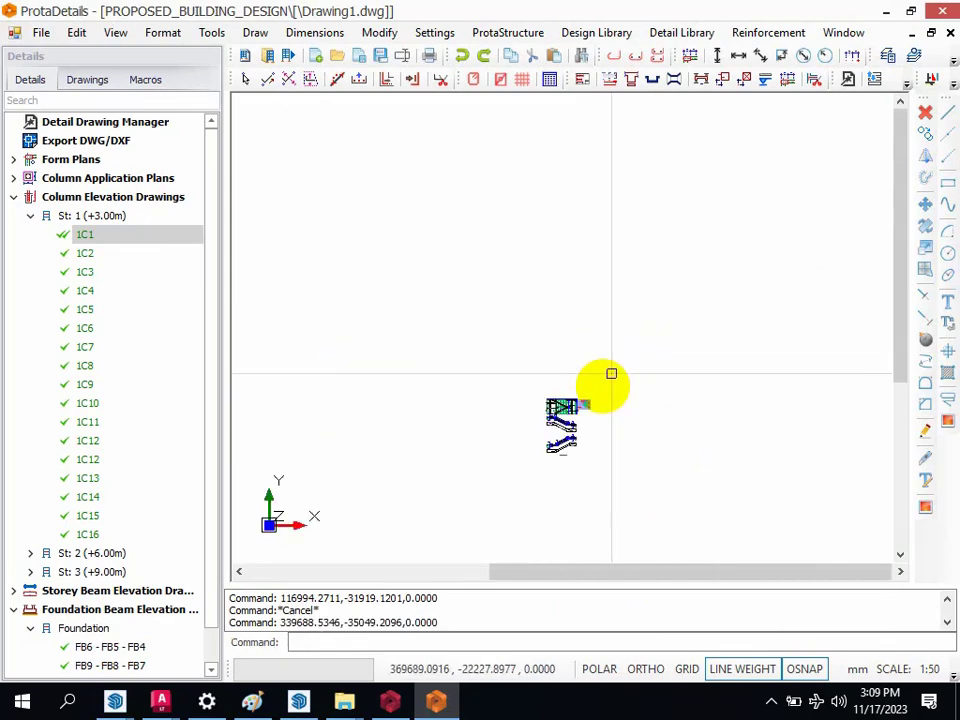
pyautogui.scroll(6, 686, 454)
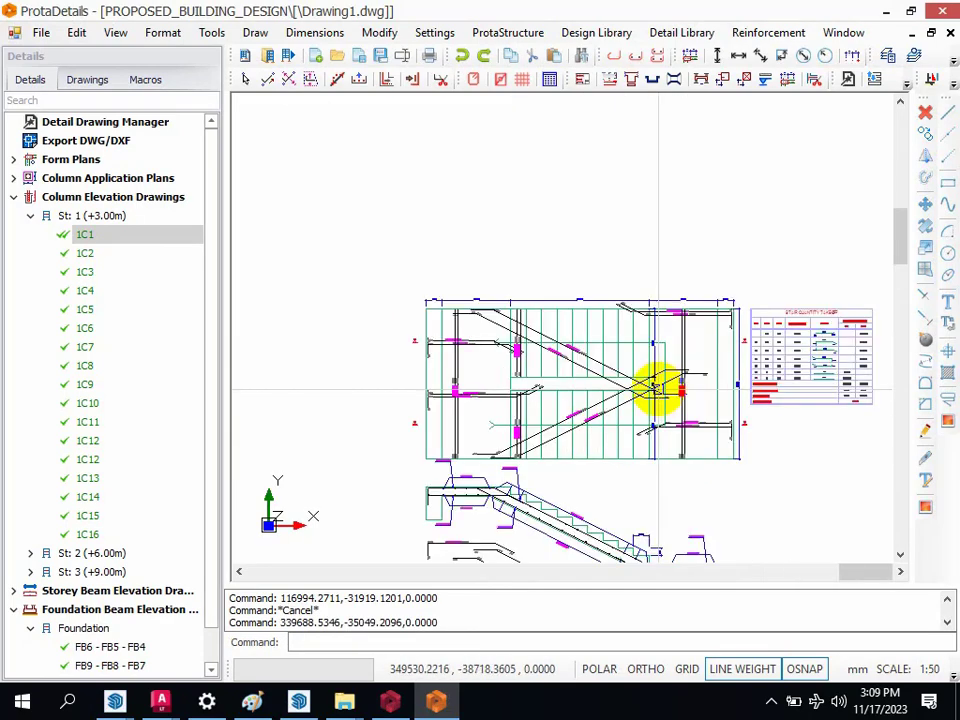
pyautogui.scroll(-3, 632, 279)
pyautogui.scroll(8, 750, 306)
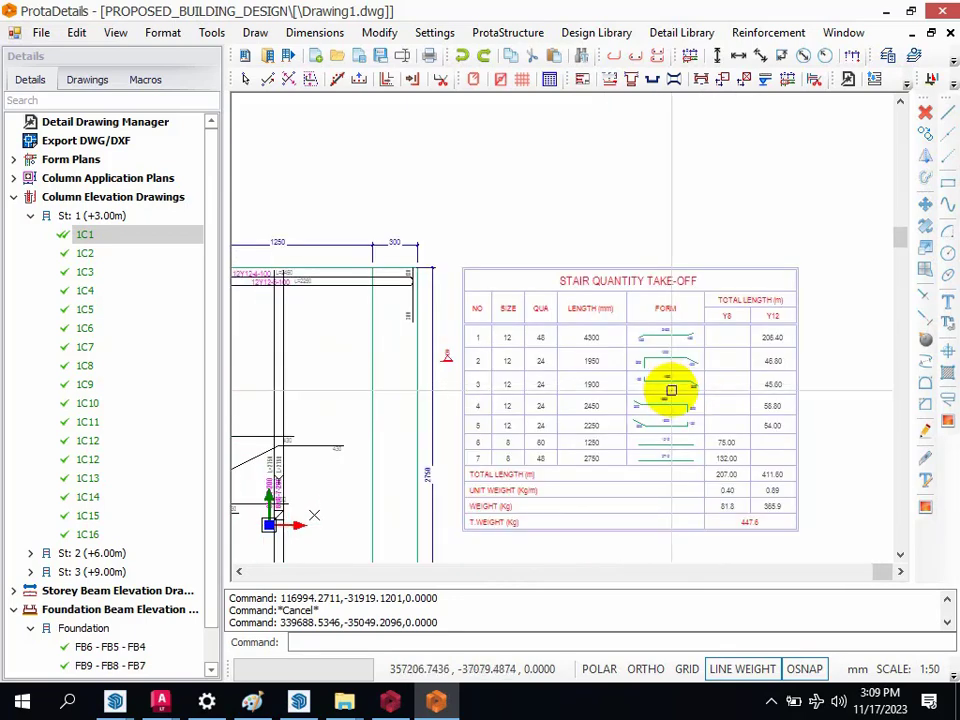
pyautogui.scroll(-6, 662, 375)
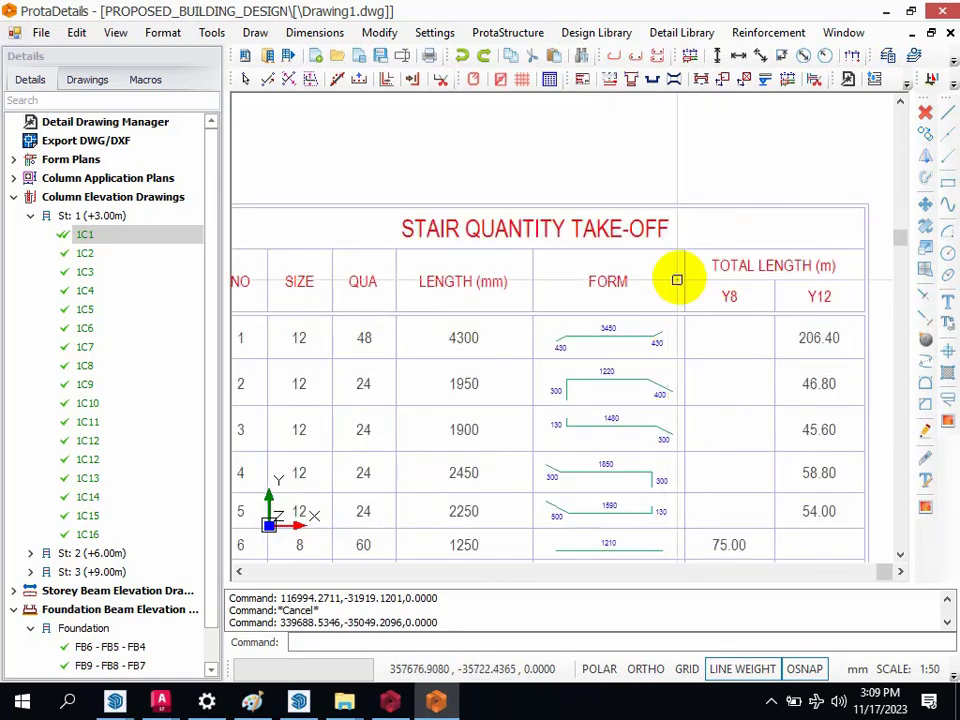
pyautogui.scroll(3, 578, 518)
pyautogui.scroll(-3, 652, 300)
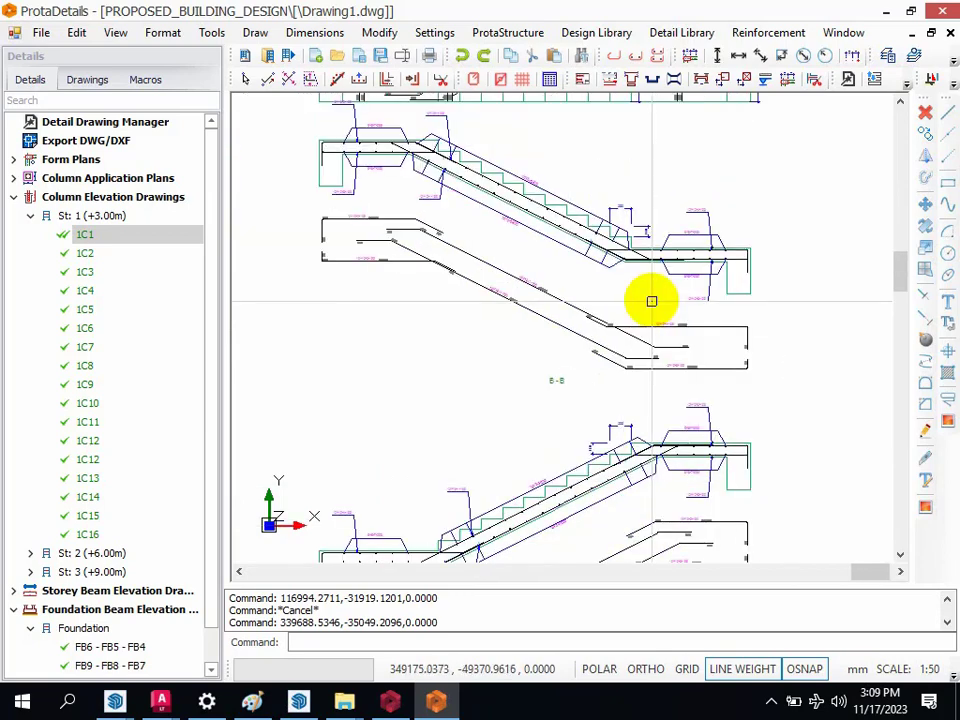
pyautogui.scroll(3, 611, 457)
pyautogui.scroll(-3, 611, 457)
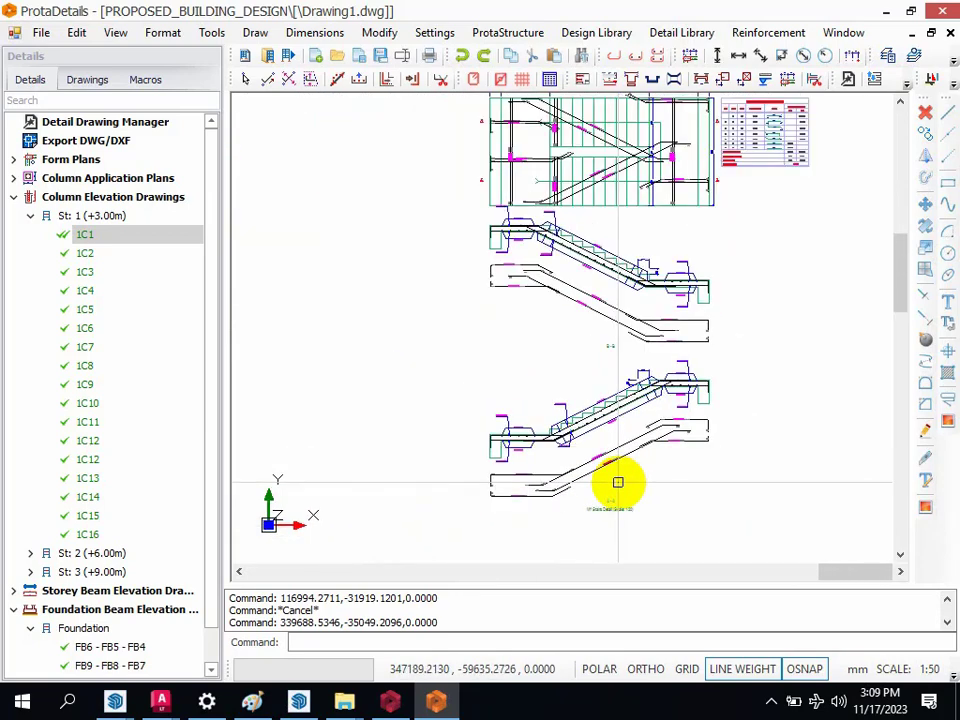
pyautogui.scroll(-4, 705, 360)
pyautogui.scroll(-2, 799, 383)
pyautogui.scroll(-3, 794, 385)
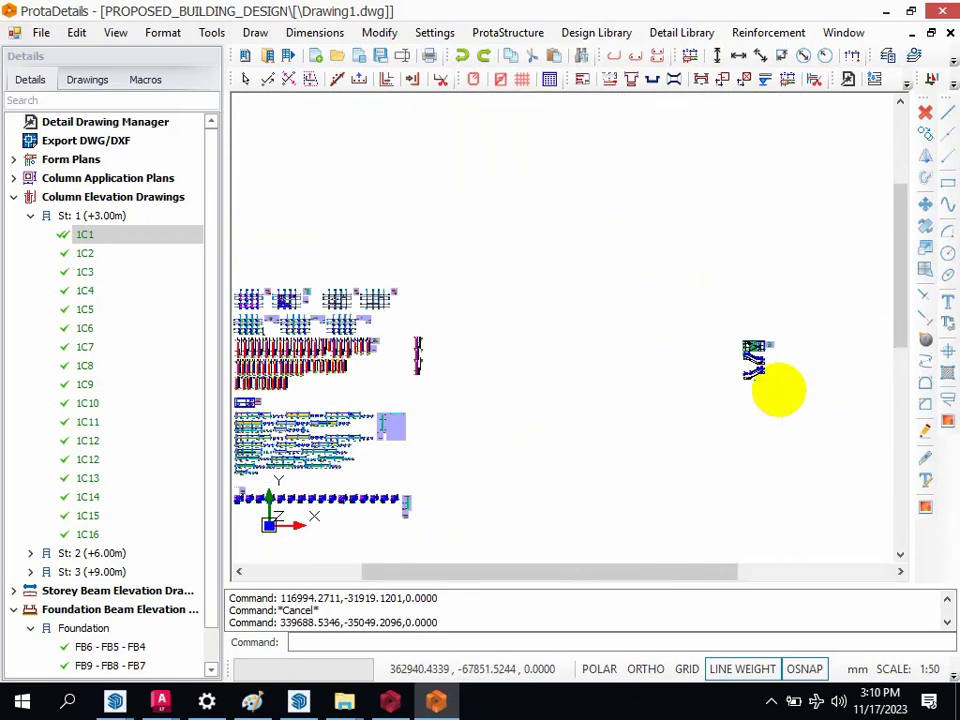
pyautogui.scroll(2, 526, 384)
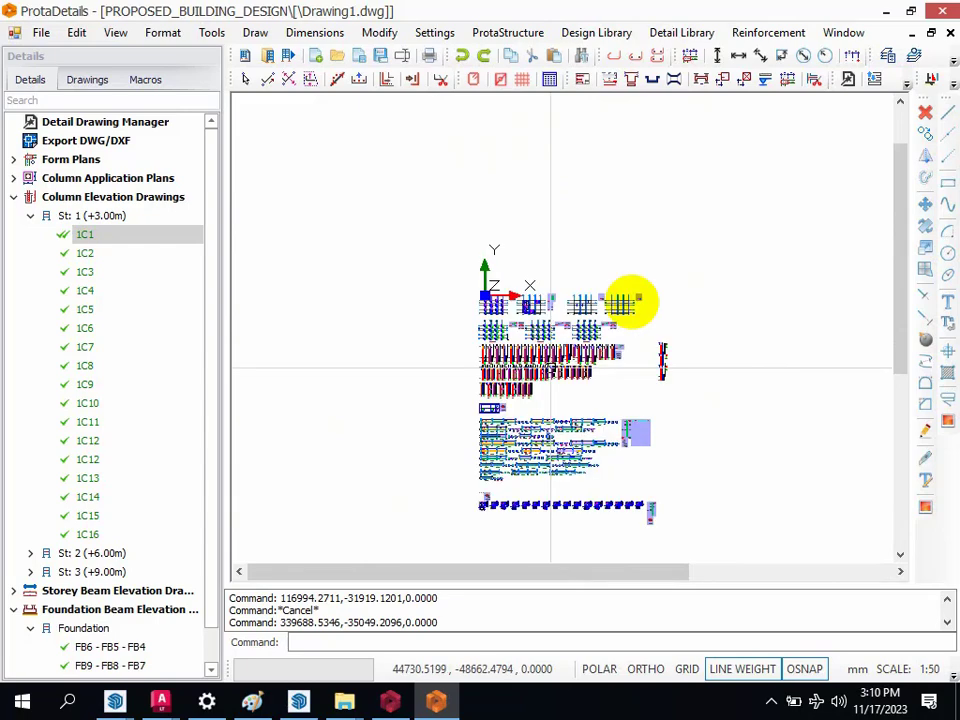
# Step: Design pad footing F-1C16 at 1000 x 1000 mm with 400 mm depth, and place its detail above the stair drawings
pyautogui.click(953, 86)
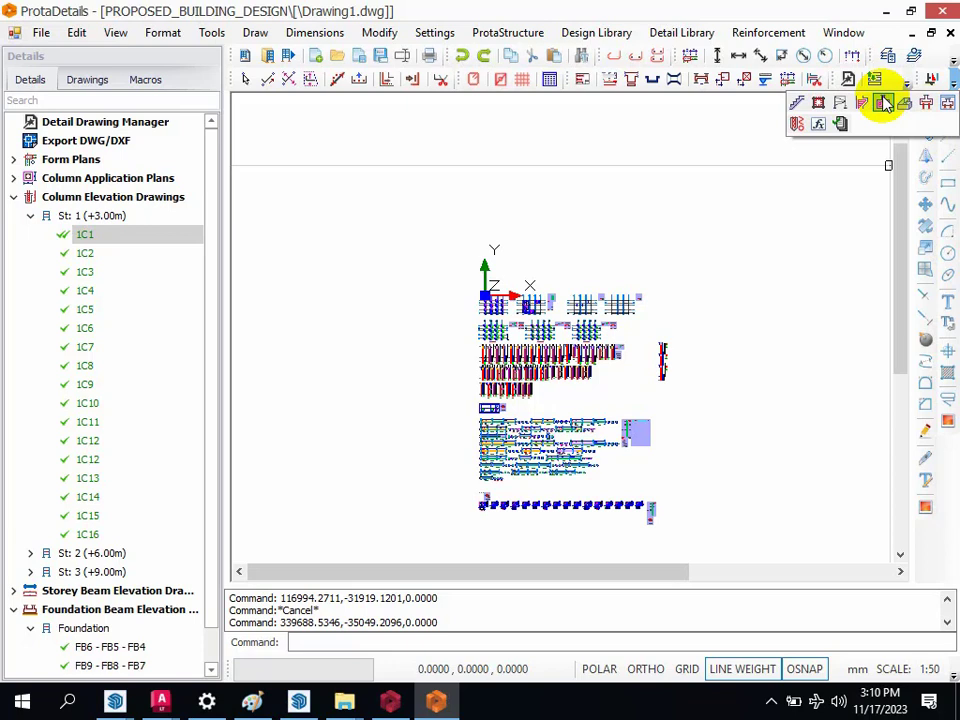
pyautogui.click(884, 103)
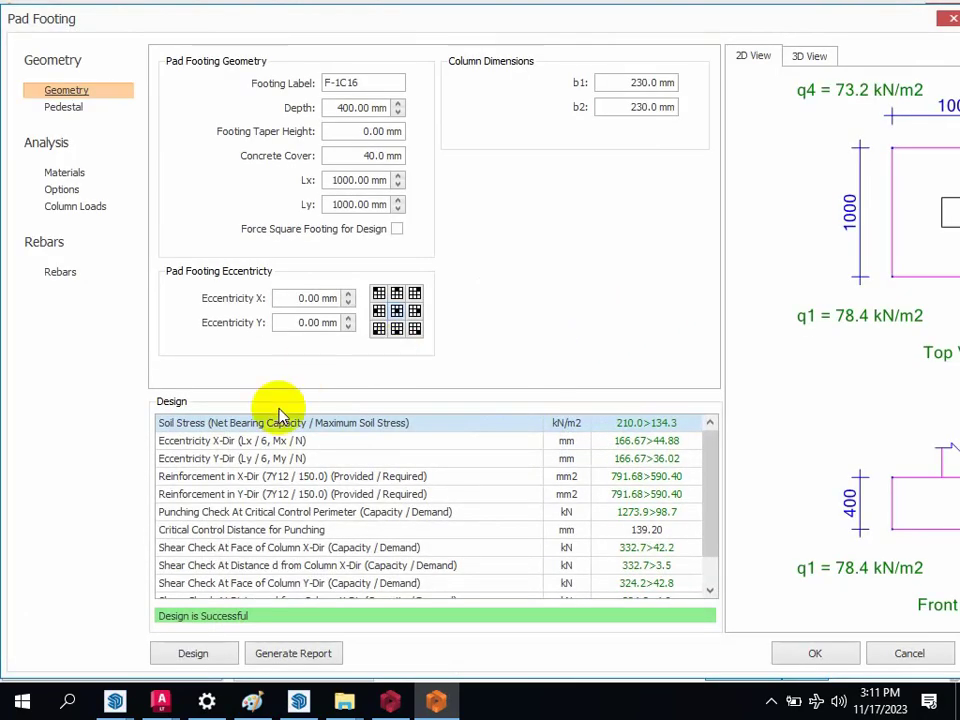
pyautogui.click(205, 657)
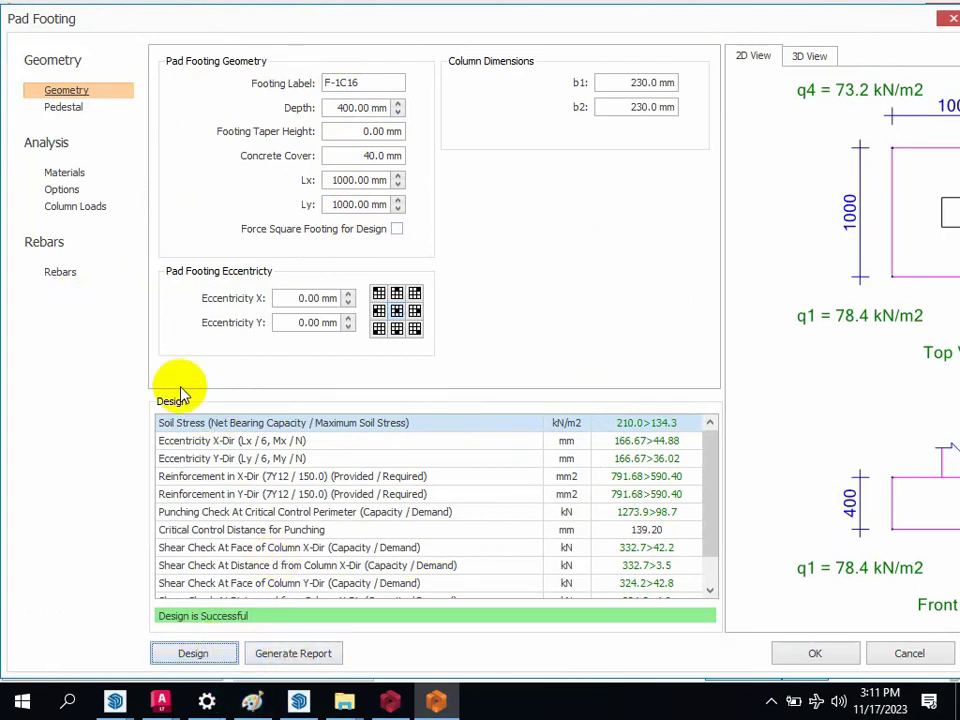
pyautogui.click(826, 652)
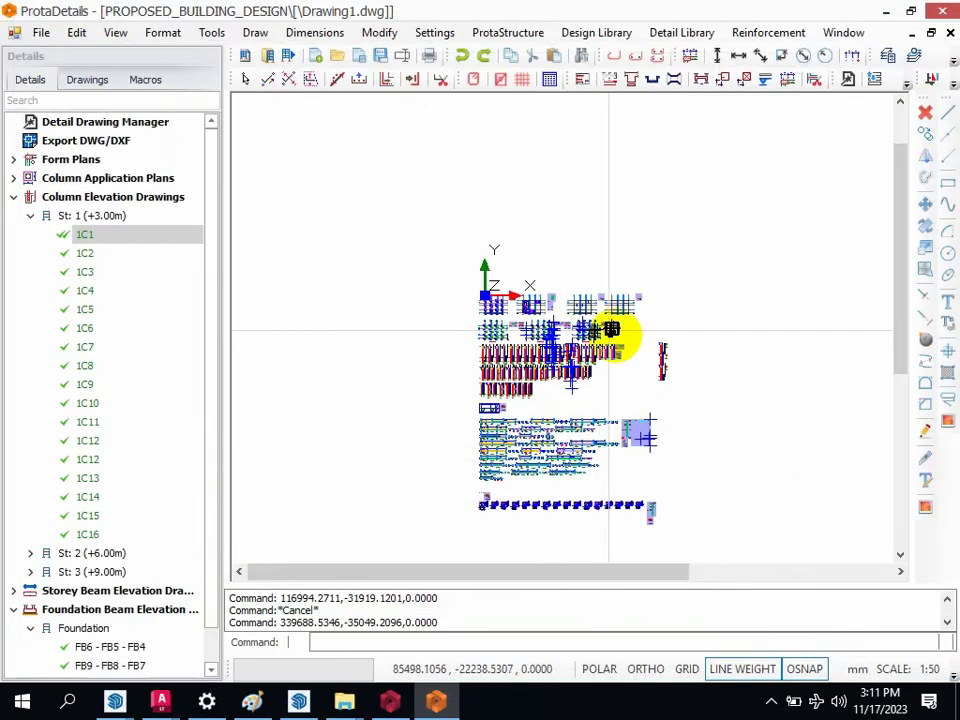
pyautogui.click(712, 331)
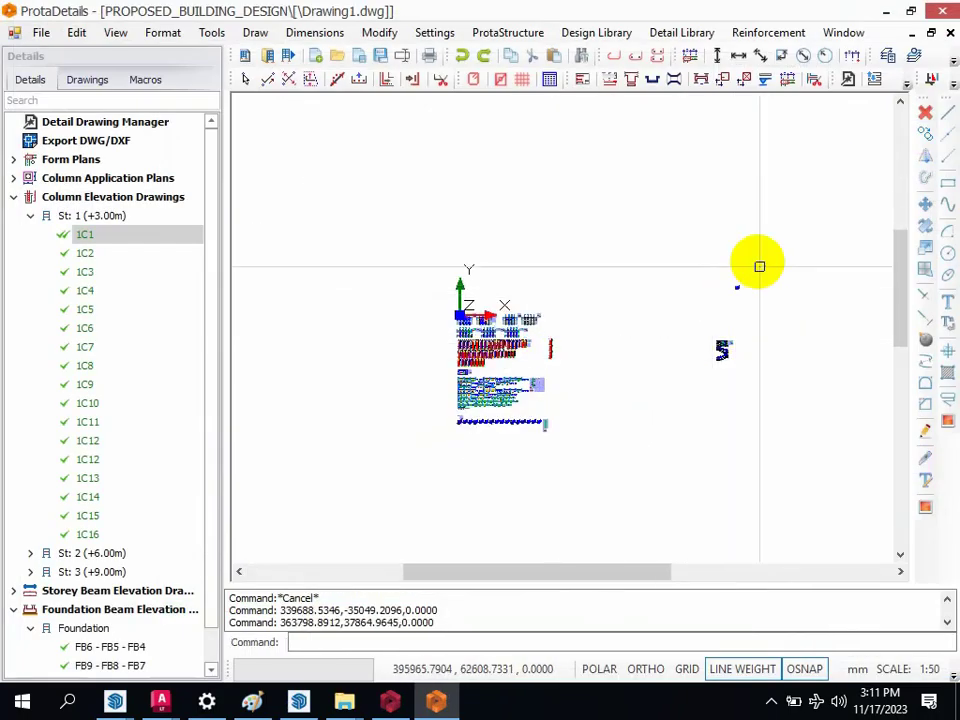
# Step: Inspect the plan and sections of the F-1C16 pad footing detail, including rebar labels and dimensions
pyautogui.scroll(3, 750, 289)
pyautogui.scroll(-8, 692, 313)
pyautogui.scroll(4, 692, 313)
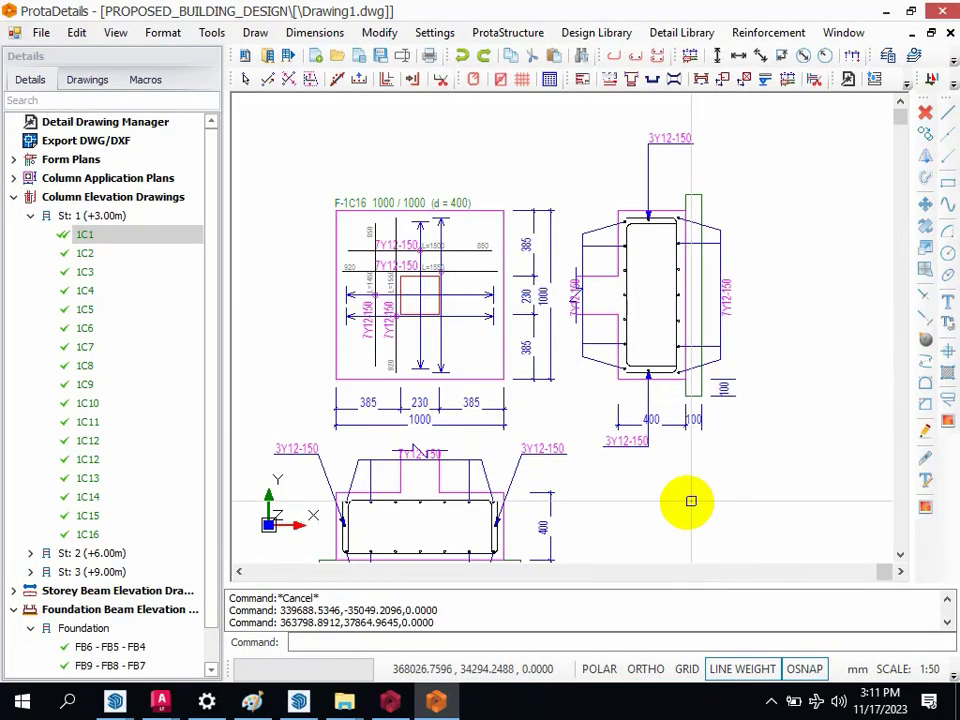
pyautogui.scroll(-3, 621, 439)
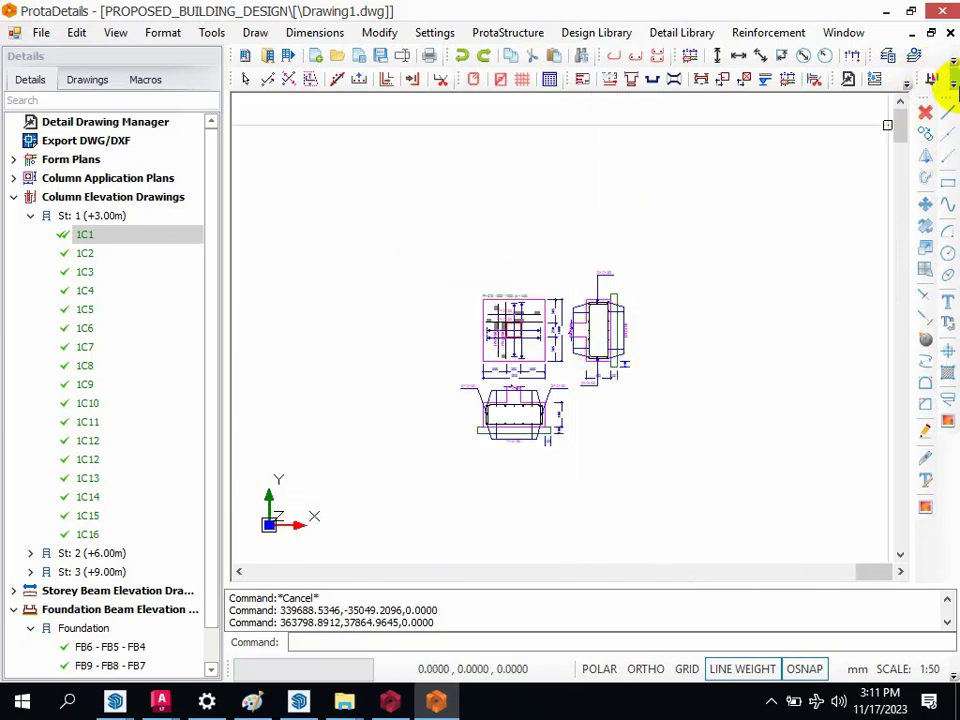
# Step: Start a new pool design and replace the current geometry with the gallery's third pool type, whose floor slopes down to a deeper end
pyautogui.click(953, 86)
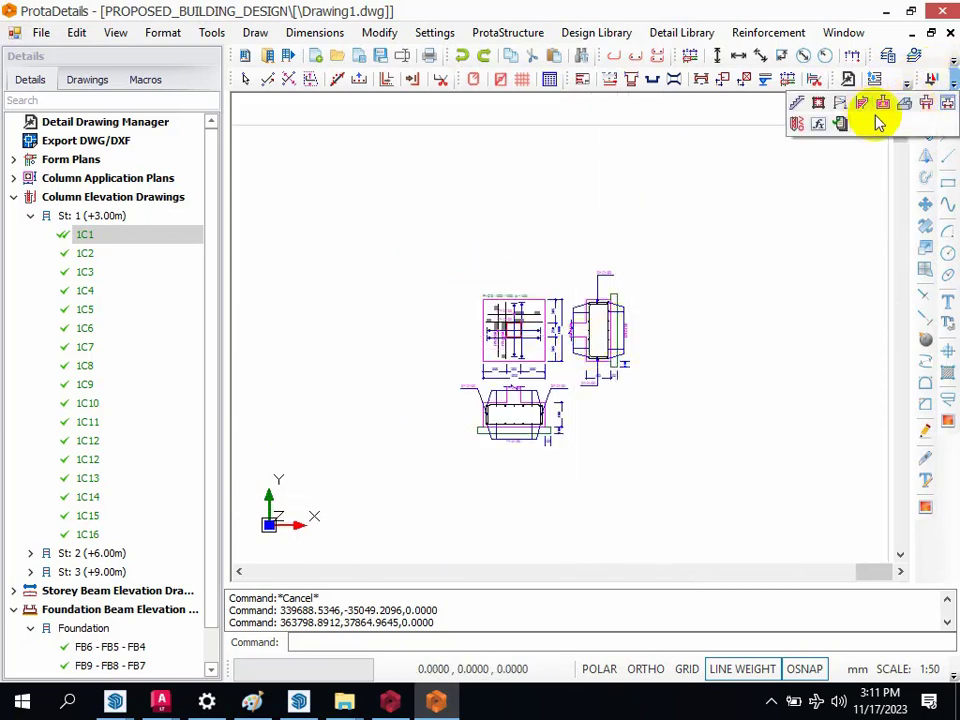
pyautogui.click(905, 108)
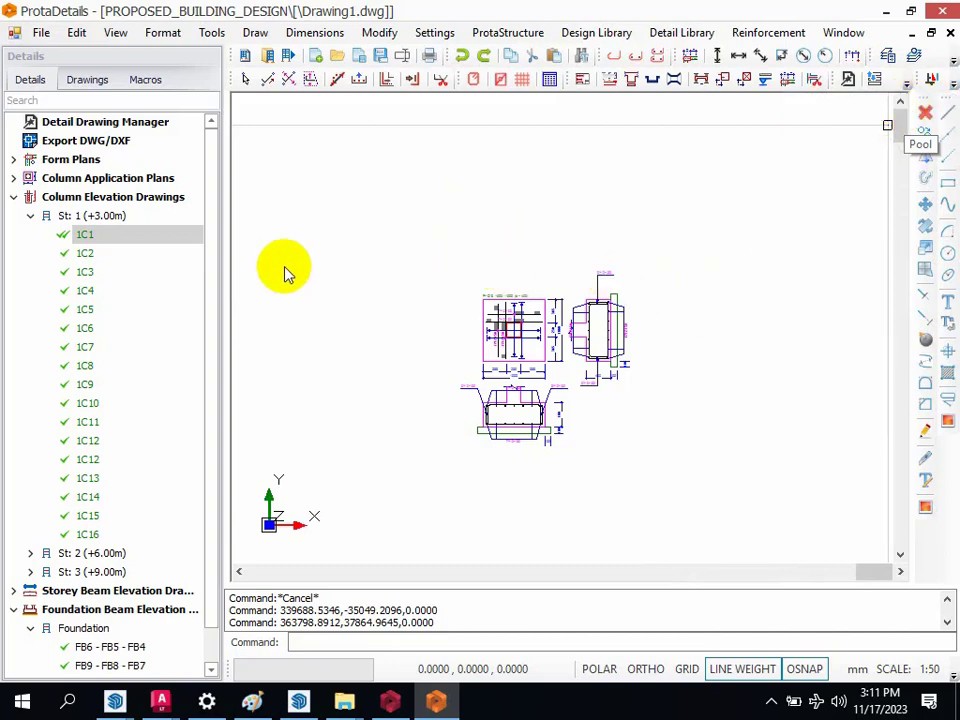
pyautogui.click(418, 259)
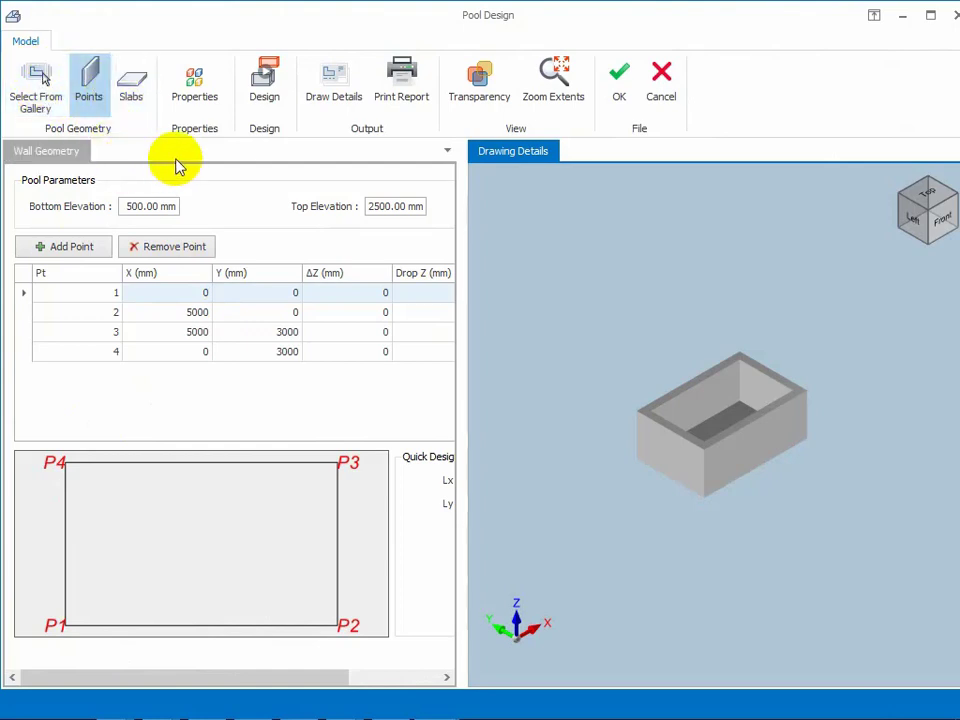
pyautogui.click(40, 100)
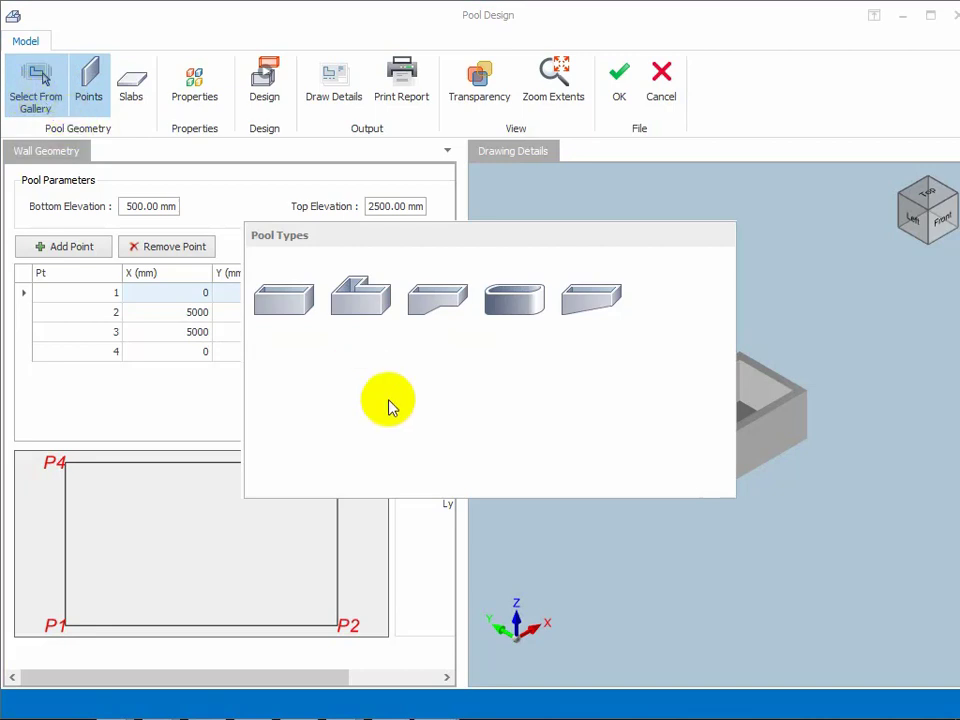
pyautogui.click(38, 100)
pyautogui.click(40, 100)
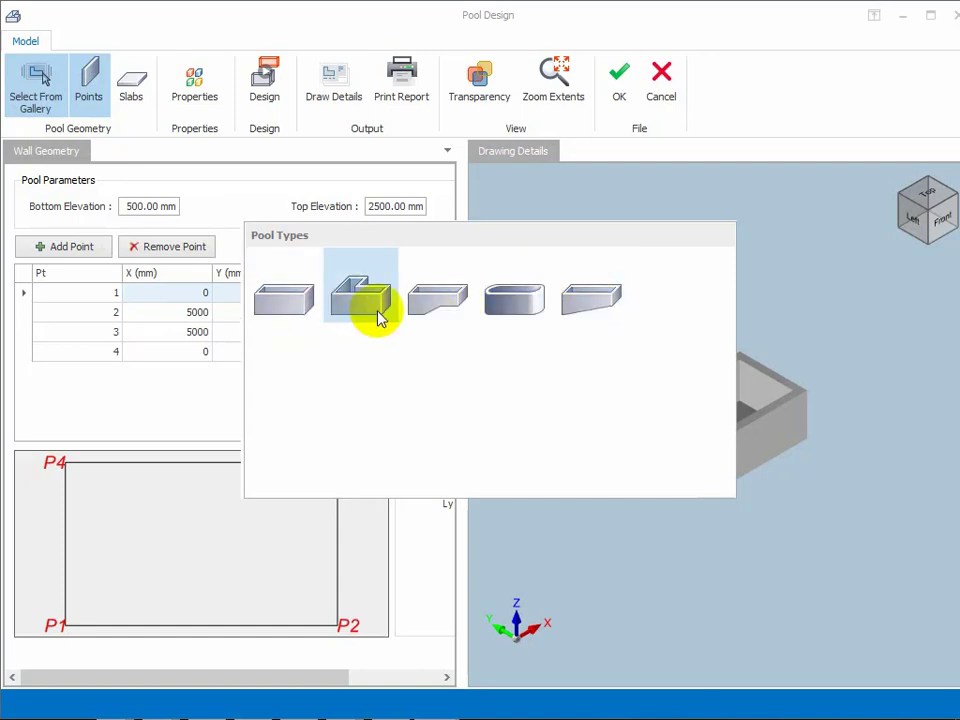
pyautogui.click(453, 312)
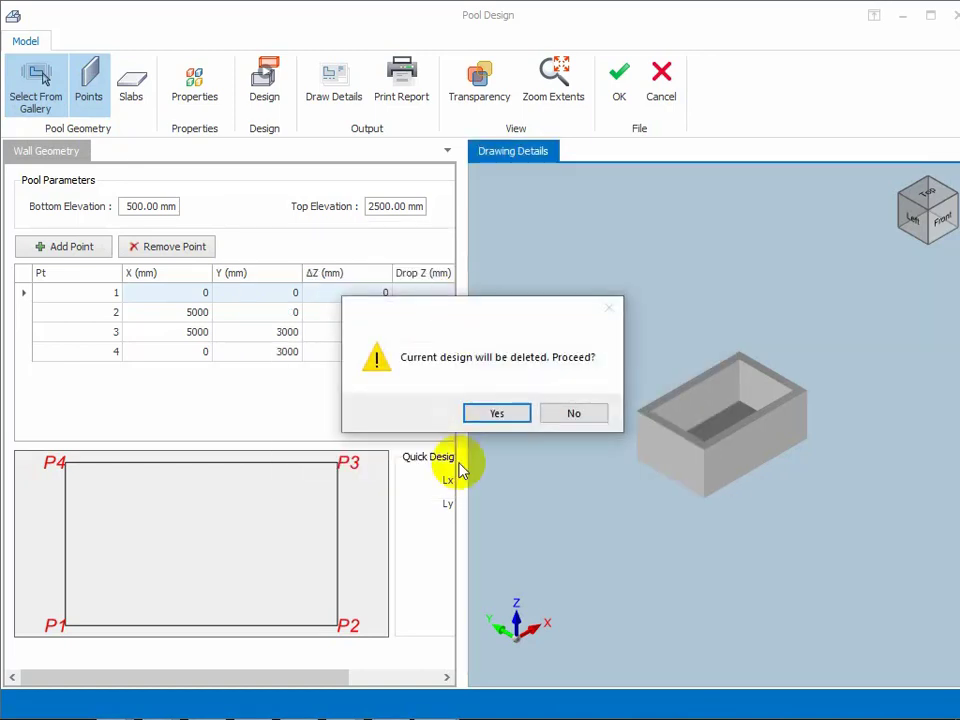
pyautogui.click(497, 414)
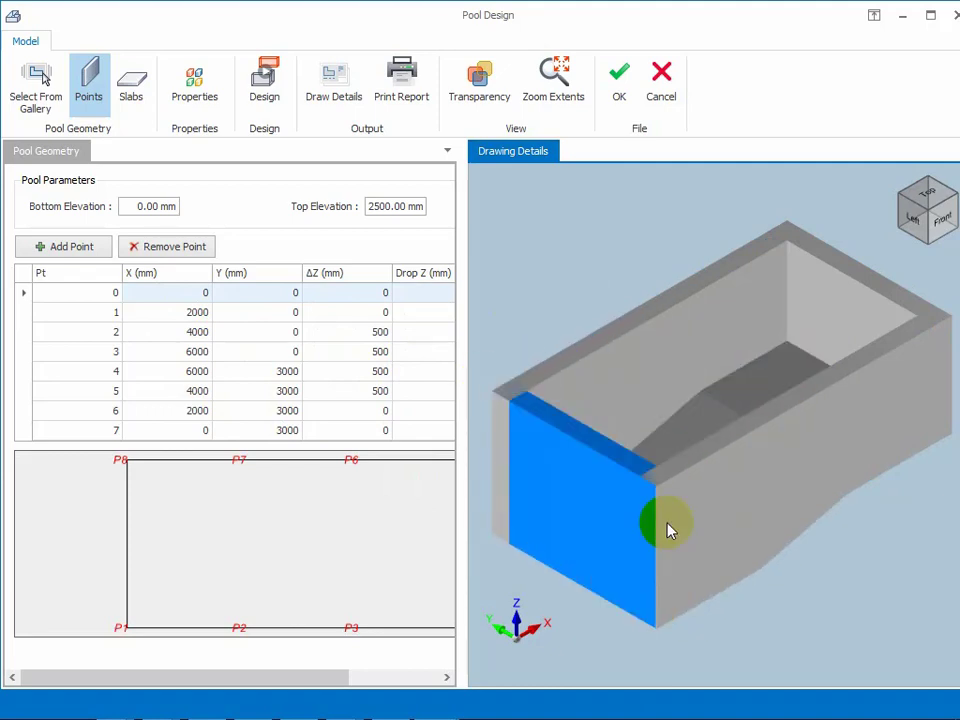
# Step: Try to design the pool's walls and slabs, and open the wall soil model properties
pyautogui.moveTo(668, 482); pyautogui.dragTo(645, 497)
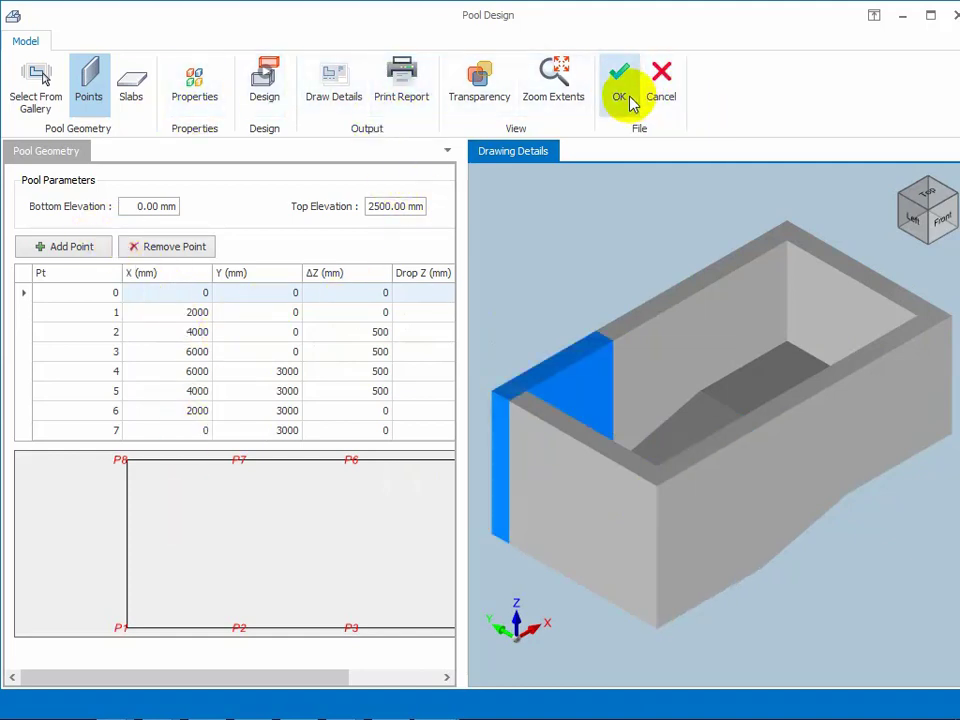
pyautogui.click(266, 86)
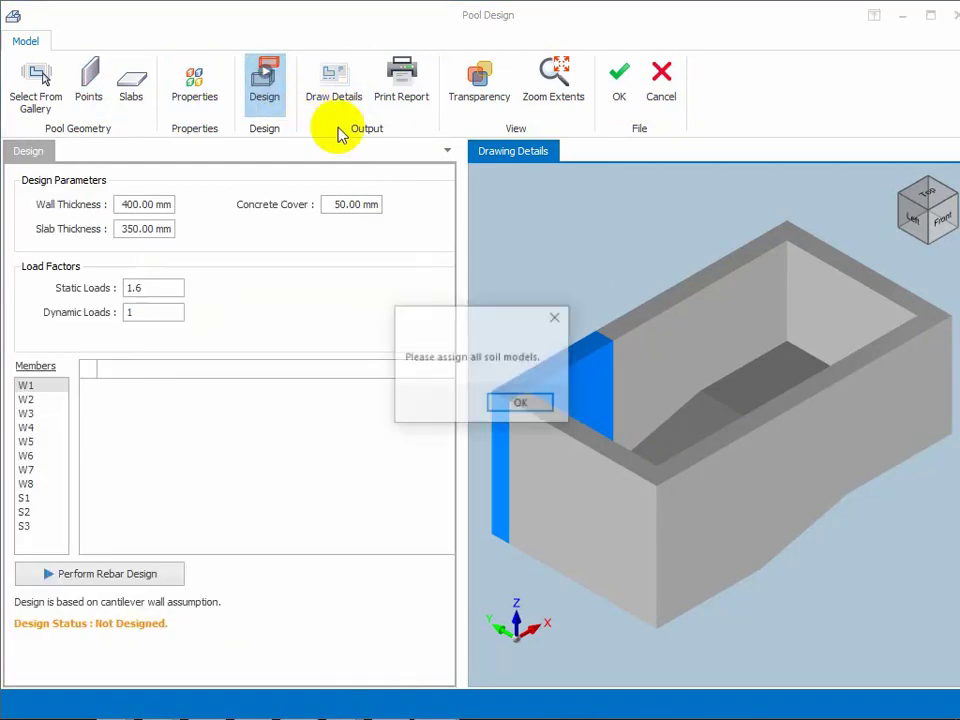
pyautogui.click(516, 403)
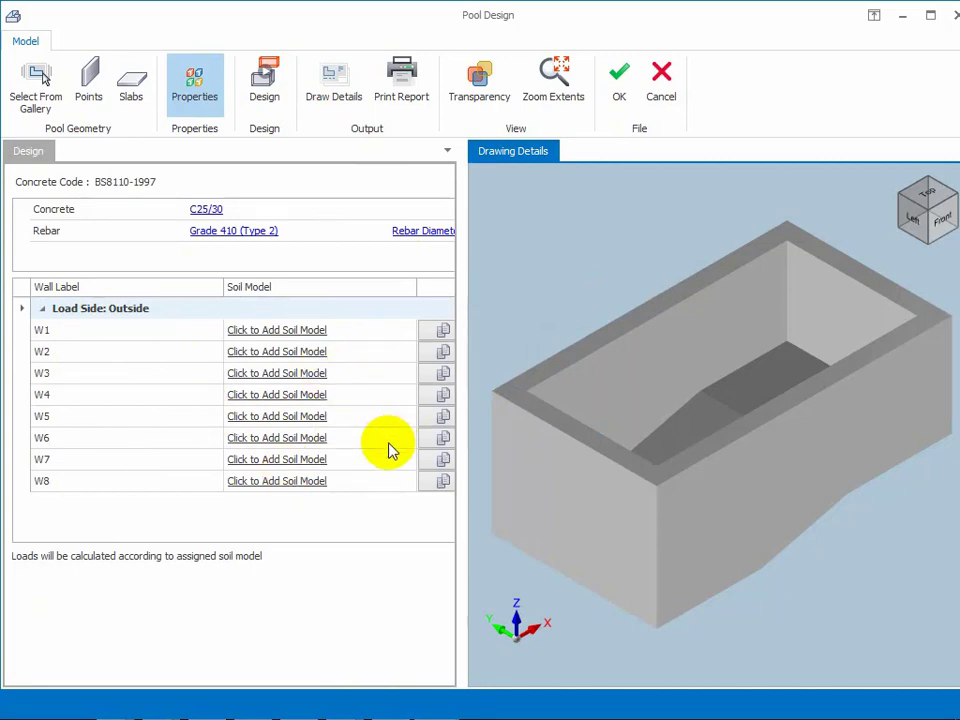
# Step: Accept the pool design, place its plan to the right of the pad footing detail, and examine the wall labels and dimensions
pyautogui.click(619, 86)
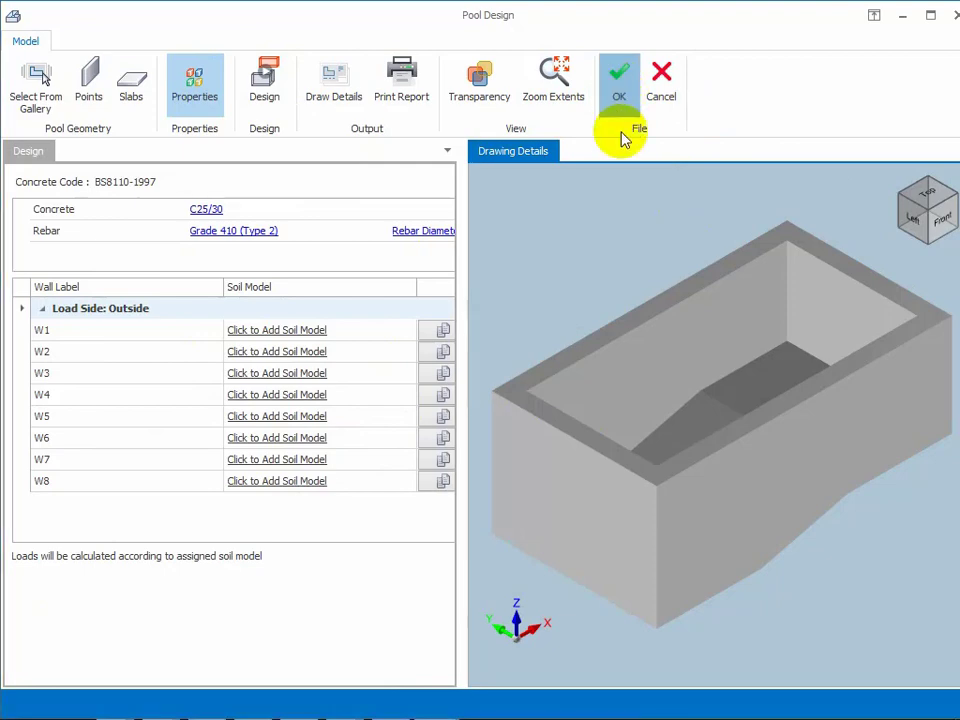
pyautogui.click(716, 317)
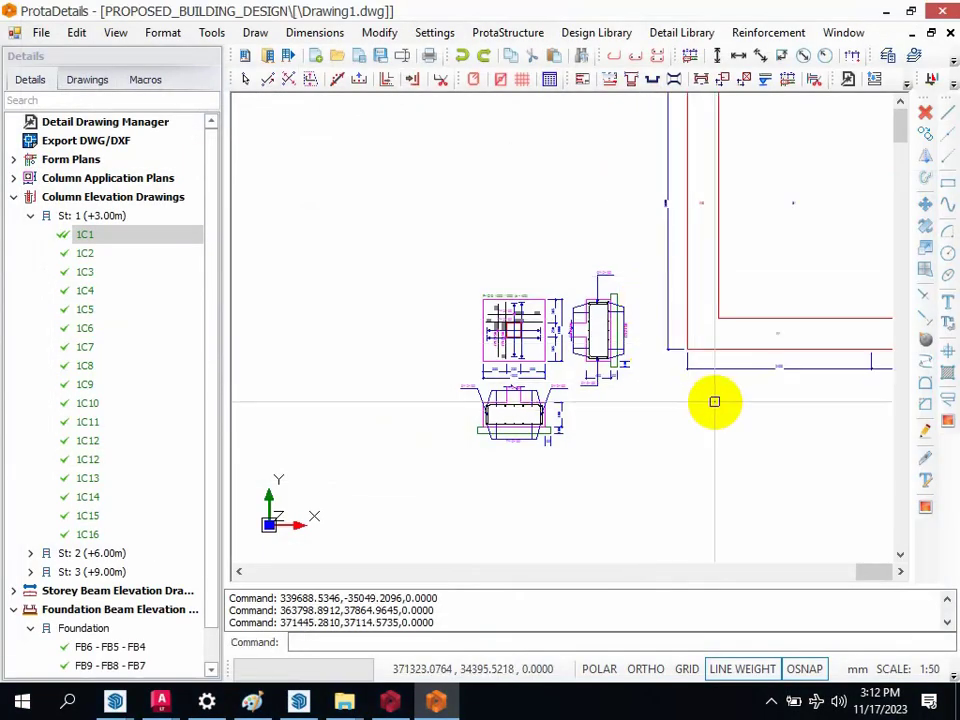
pyautogui.scroll(-4, 515, 295)
pyautogui.scroll(4, 669, 259)
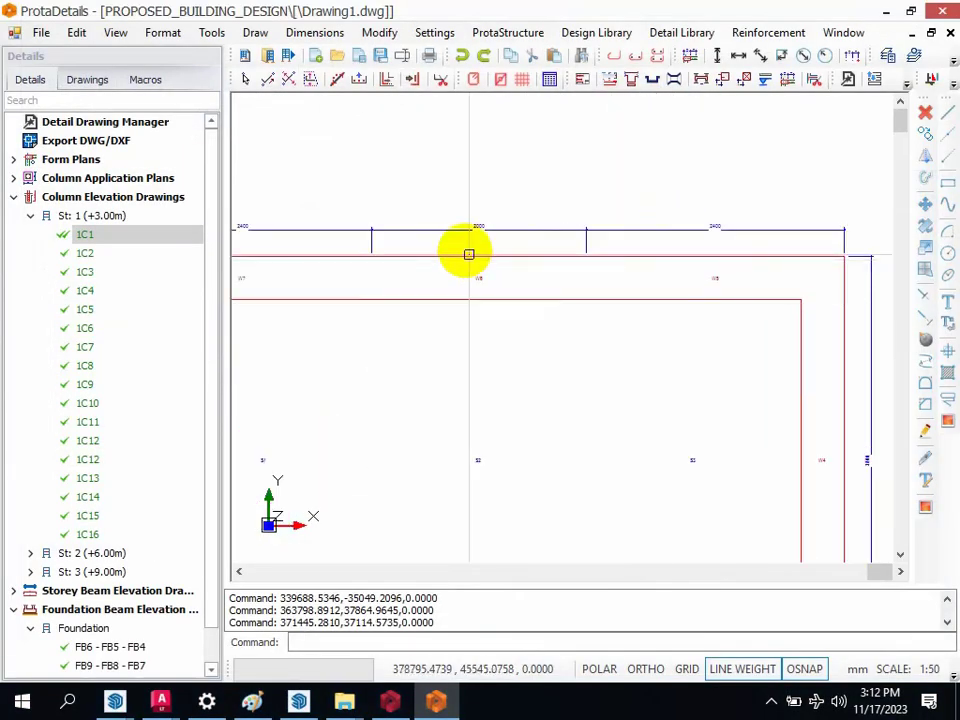
pyautogui.scroll(3, 451, 317)
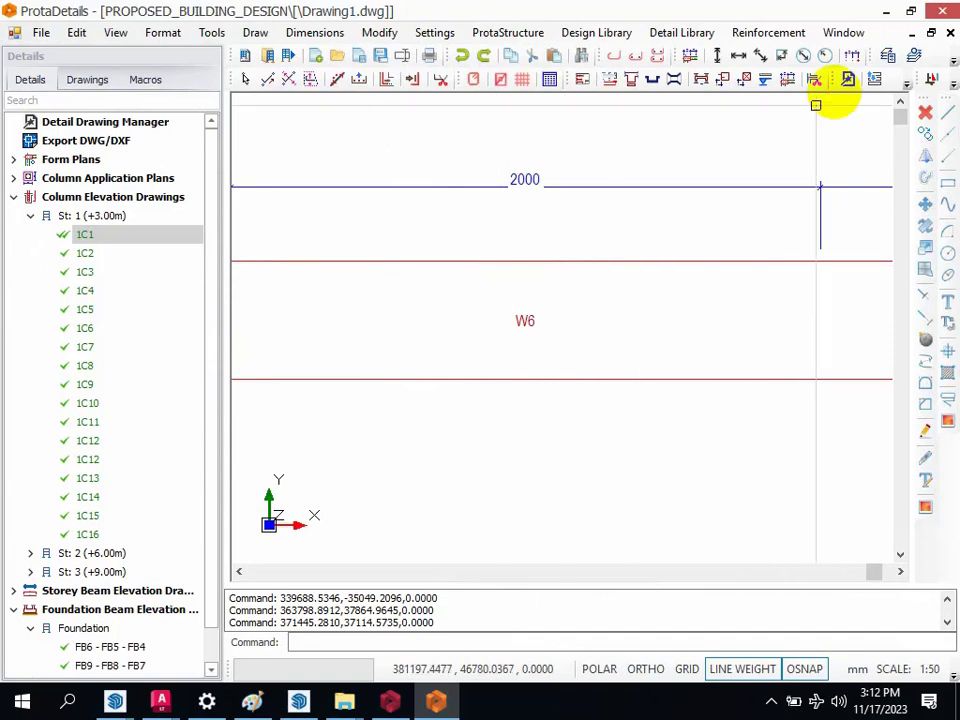
# Step: Calculate the uniform flow discharge of a rectangular channel in Engineering Utils with a flow depth of 2000 mm
pyautogui.click(953, 87)
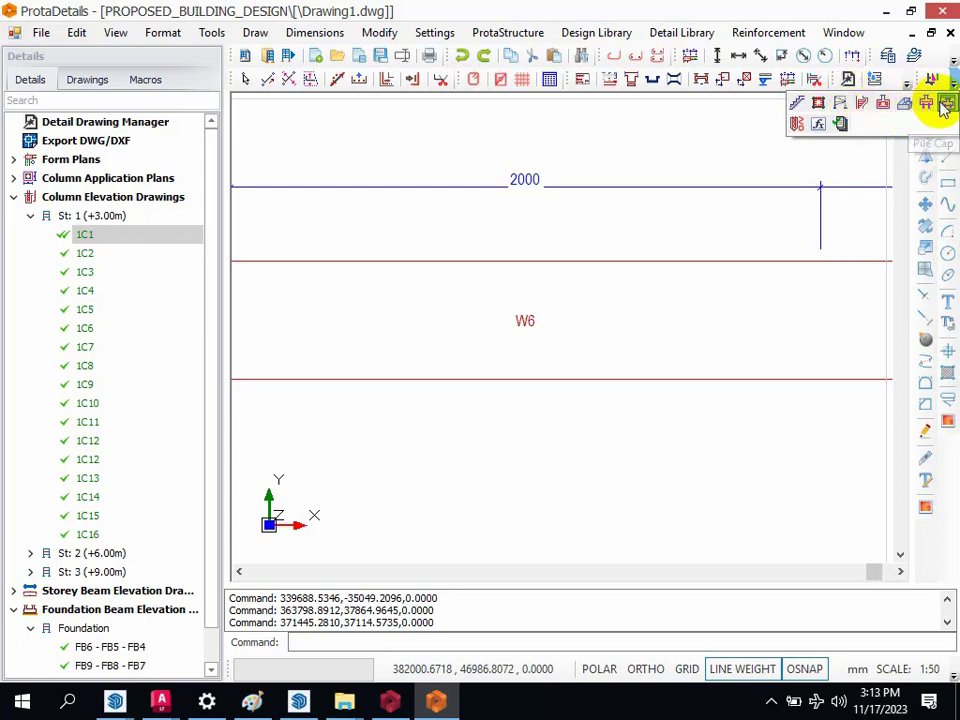
pyautogui.click(819, 122)
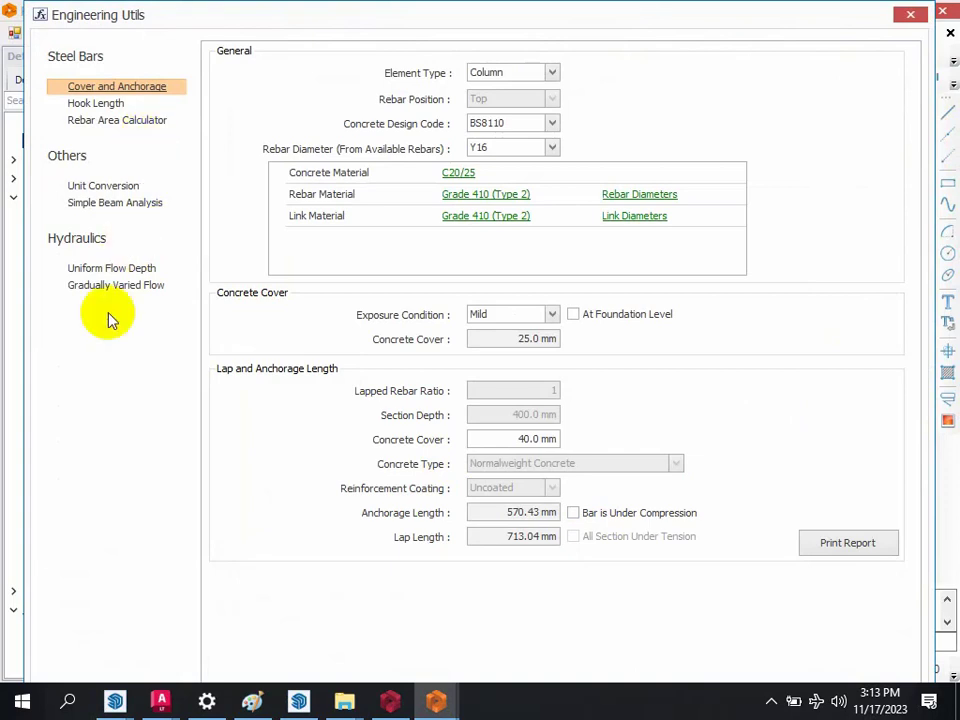
pyautogui.click(111, 269)
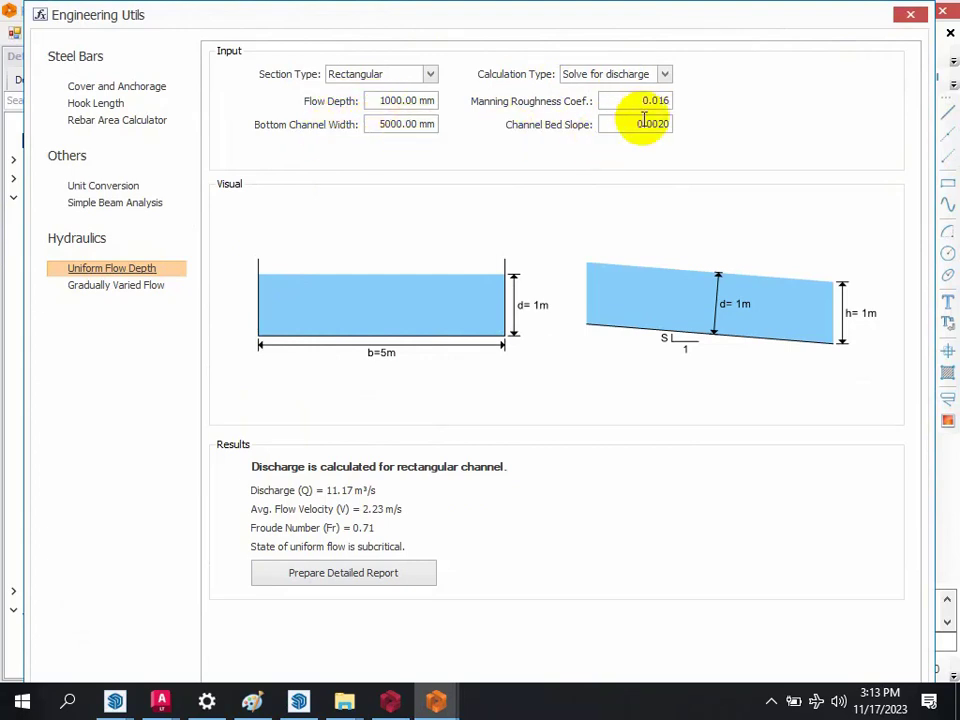
pyautogui.click(386, 97)
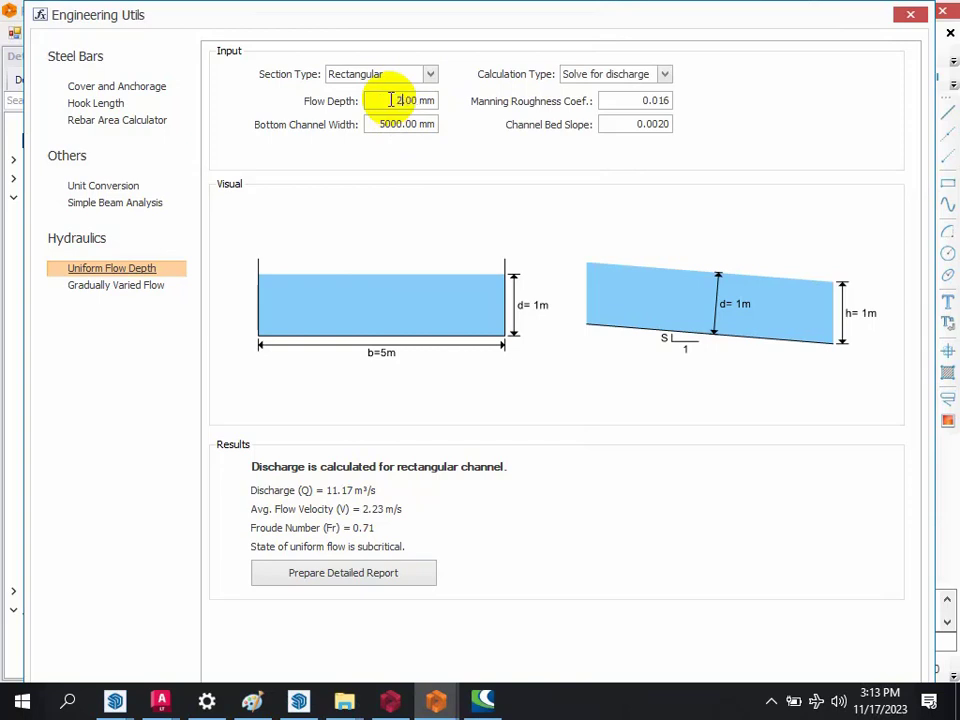
pyautogui.write('000')
pyautogui.click(416, 124)
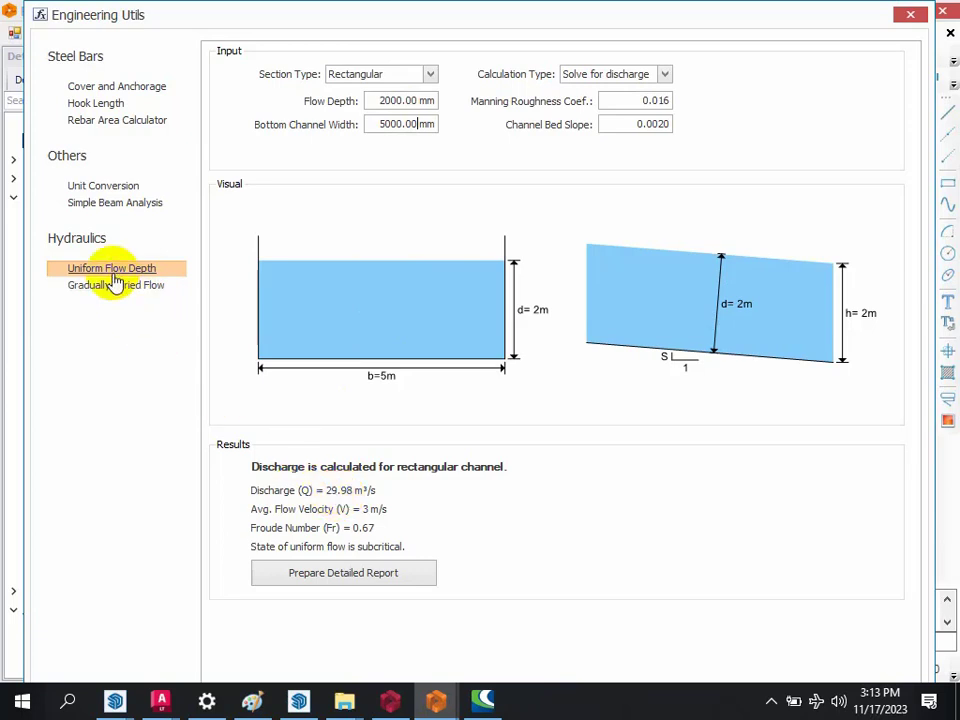
# Step: View the Gradually Varied Flow inputs, and set the unit type to Area in the Unit Conversion utility
pyautogui.click(134, 290)
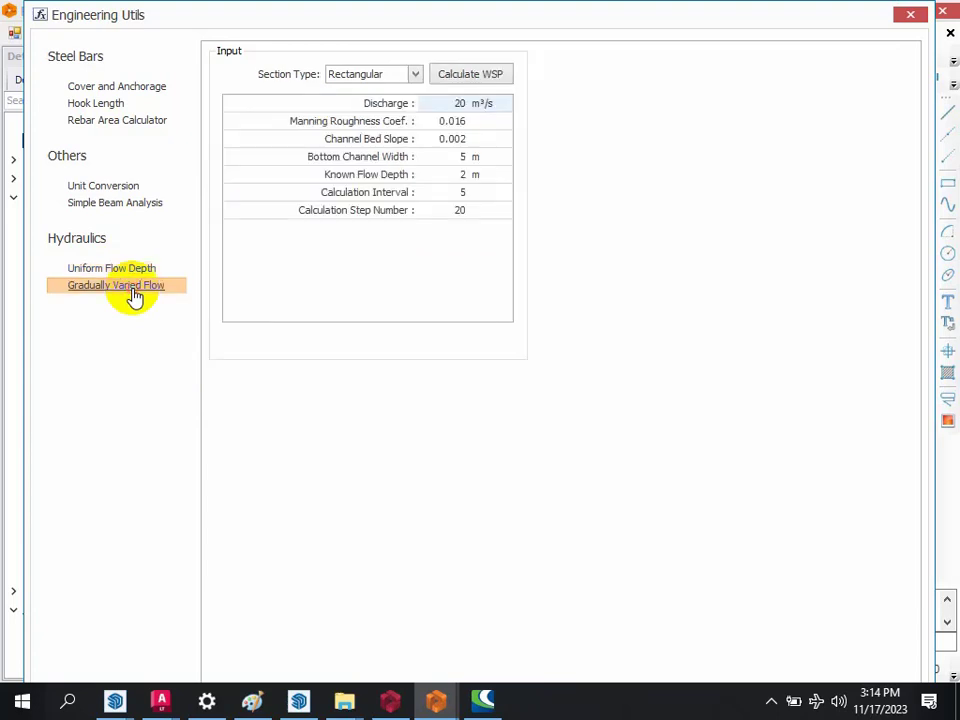
pyautogui.click(104, 186)
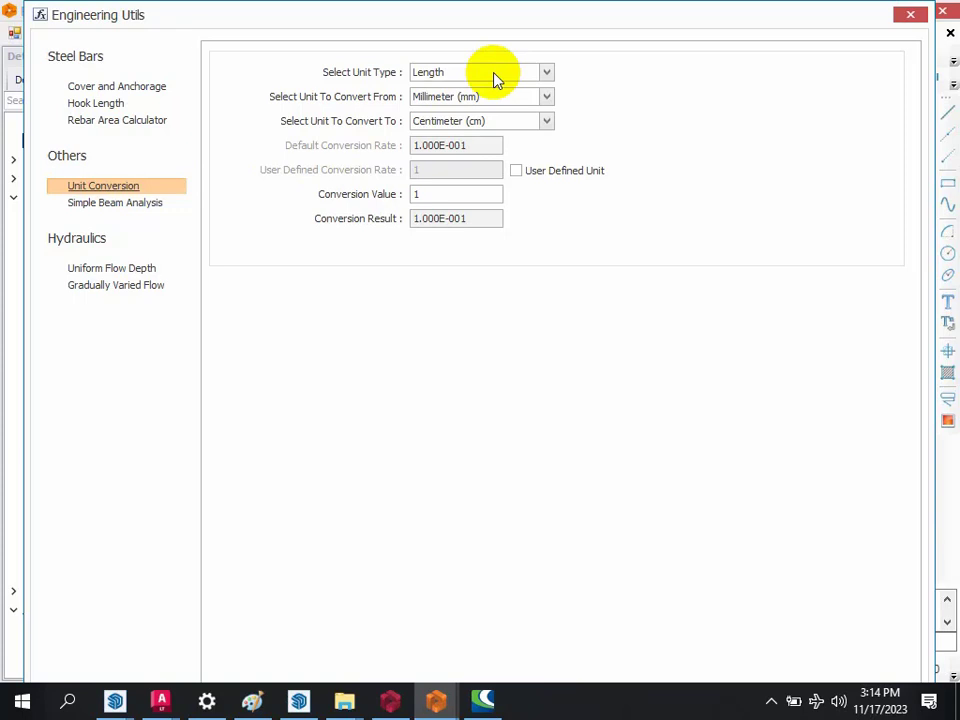
pyautogui.click(494, 77)
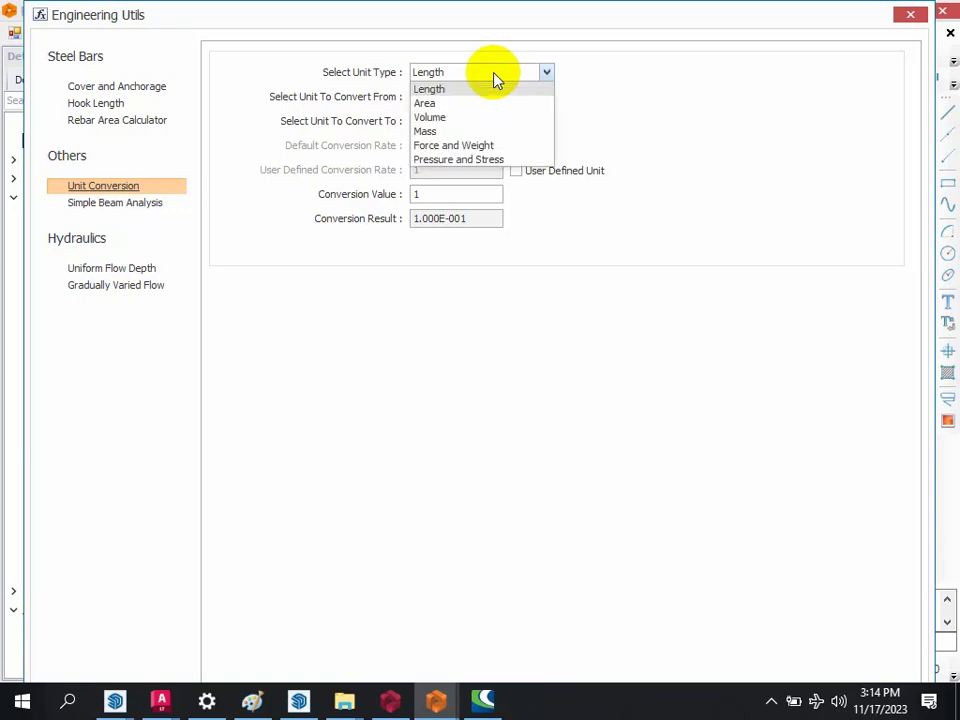
pyautogui.click(441, 105)
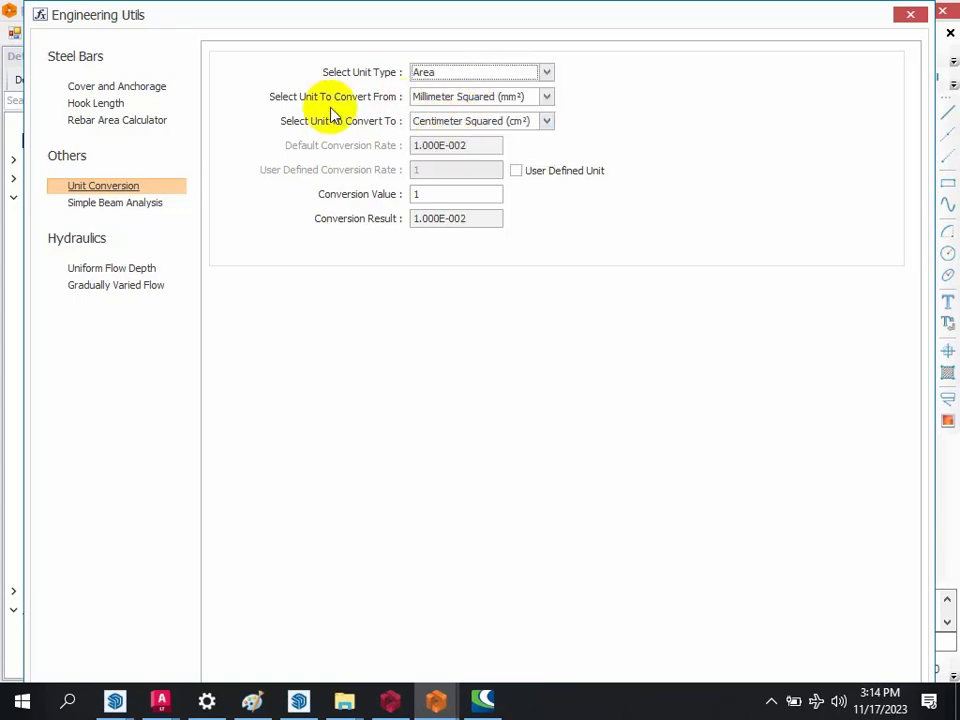
pyautogui.click(509, 75)
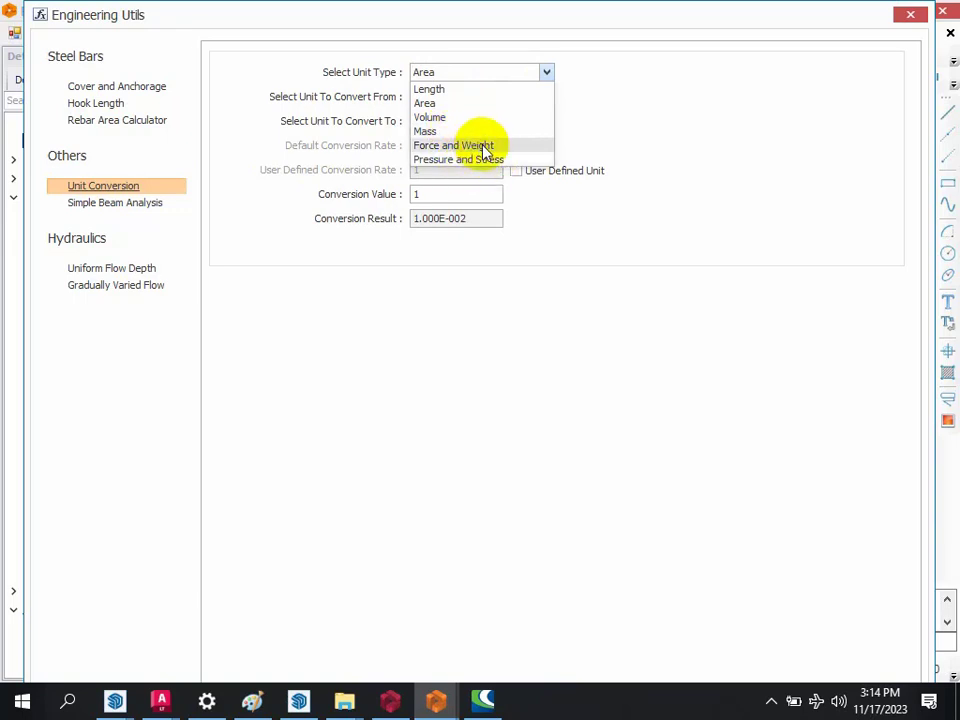
pyautogui.click(543, 68)
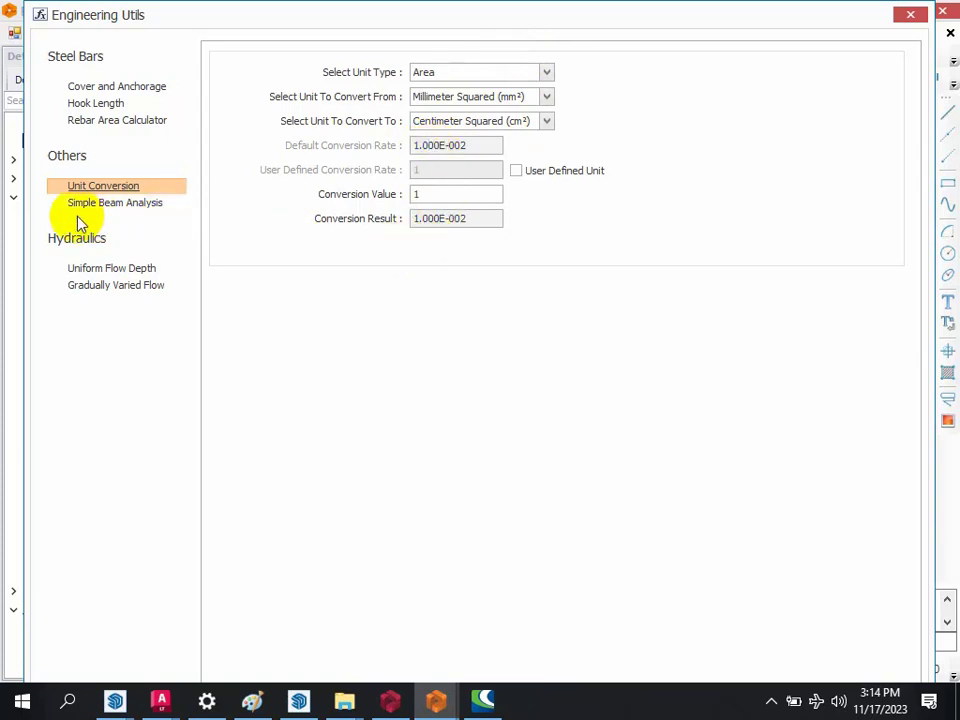
# Step: Examine the simple beam analysis, rebar area, hook length, and cover and anchorage calculators, and close Engineering Utils
pyautogui.click(103, 203)
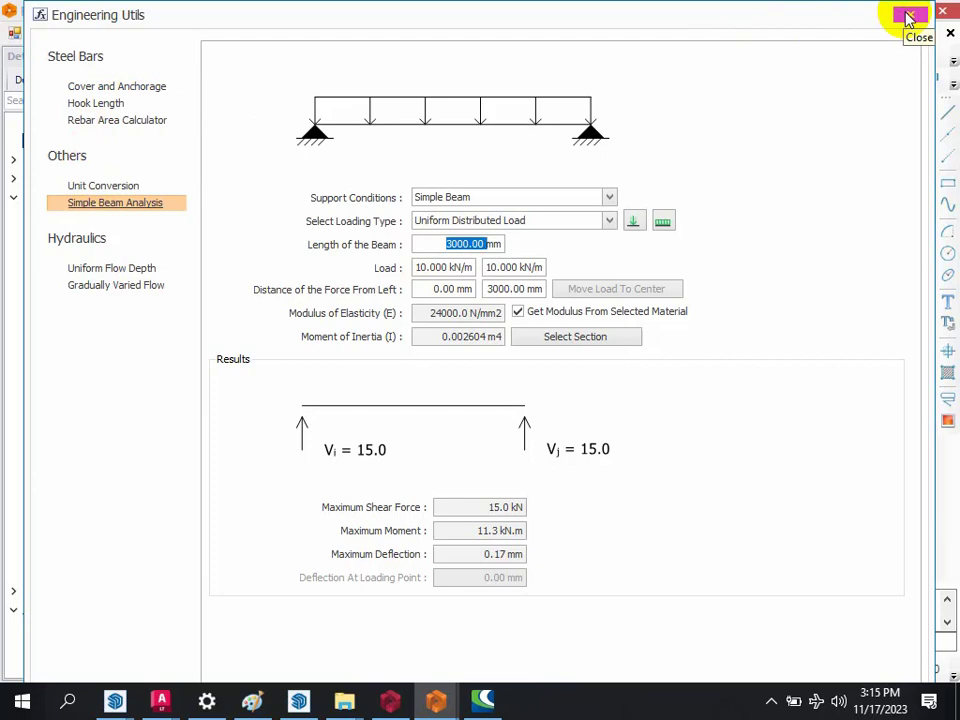
pyautogui.click(124, 187)
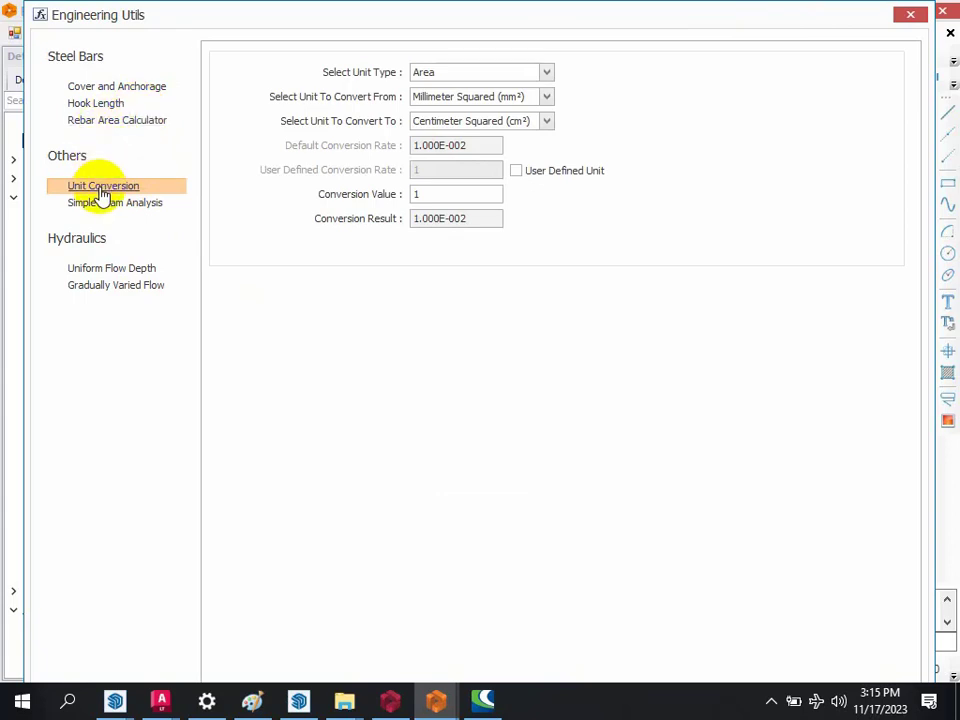
pyautogui.click(134, 121)
pyautogui.click(119, 106)
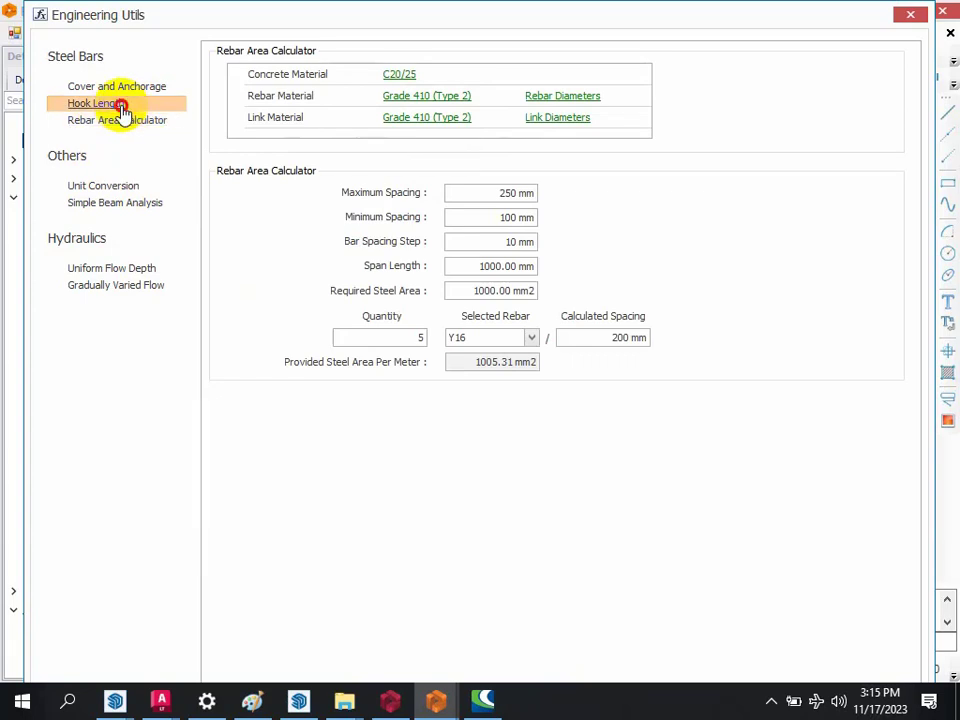
pyautogui.click(120, 88)
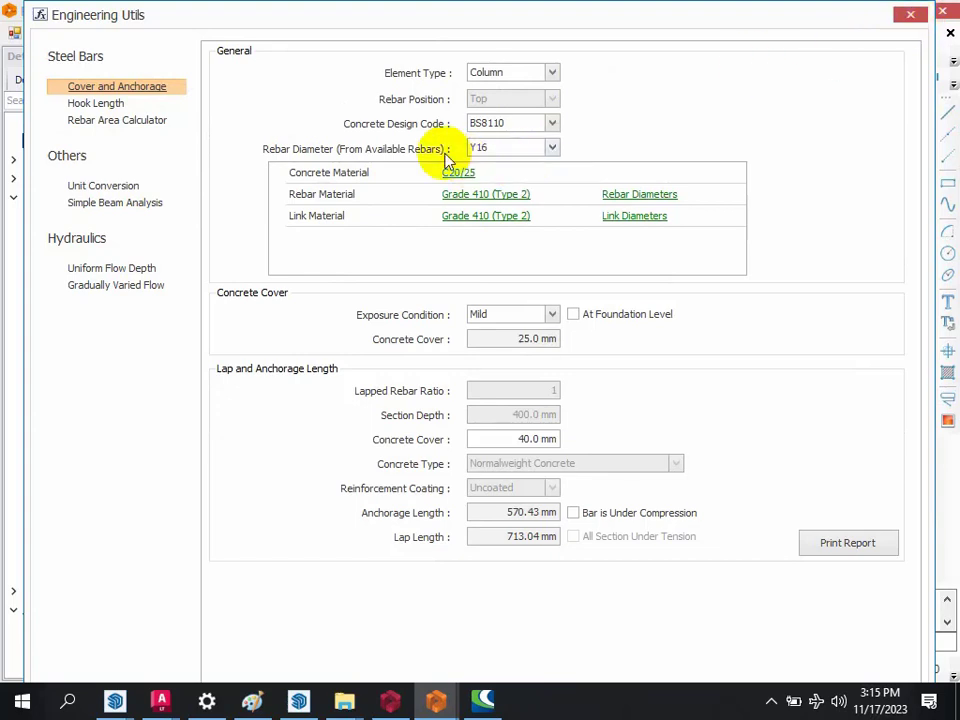
pyautogui.click(106, 110)
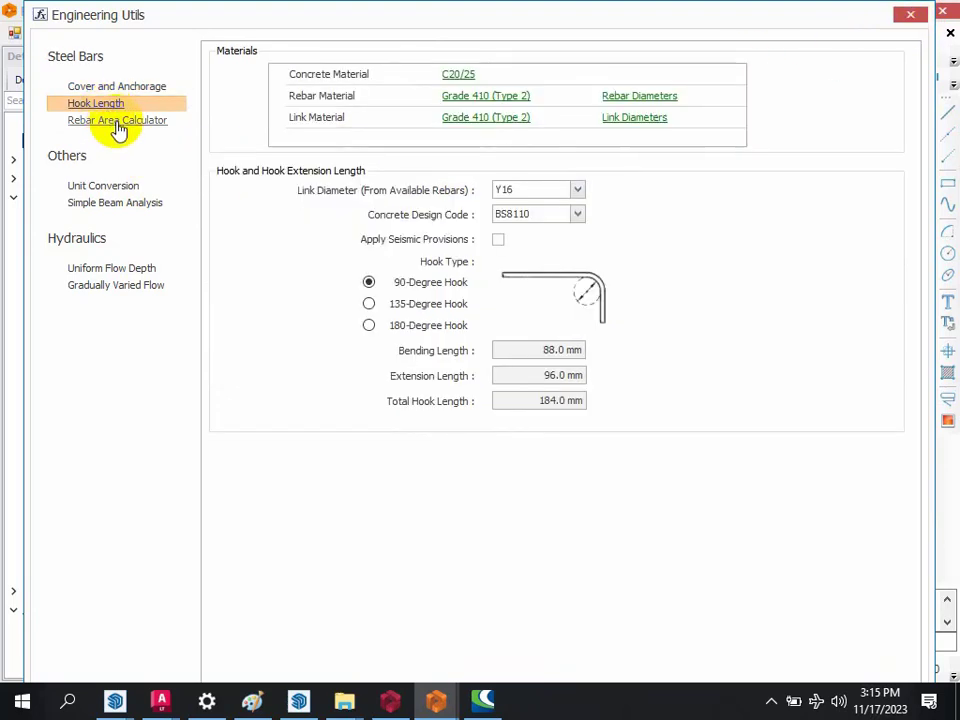
pyautogui.click(117, 124)
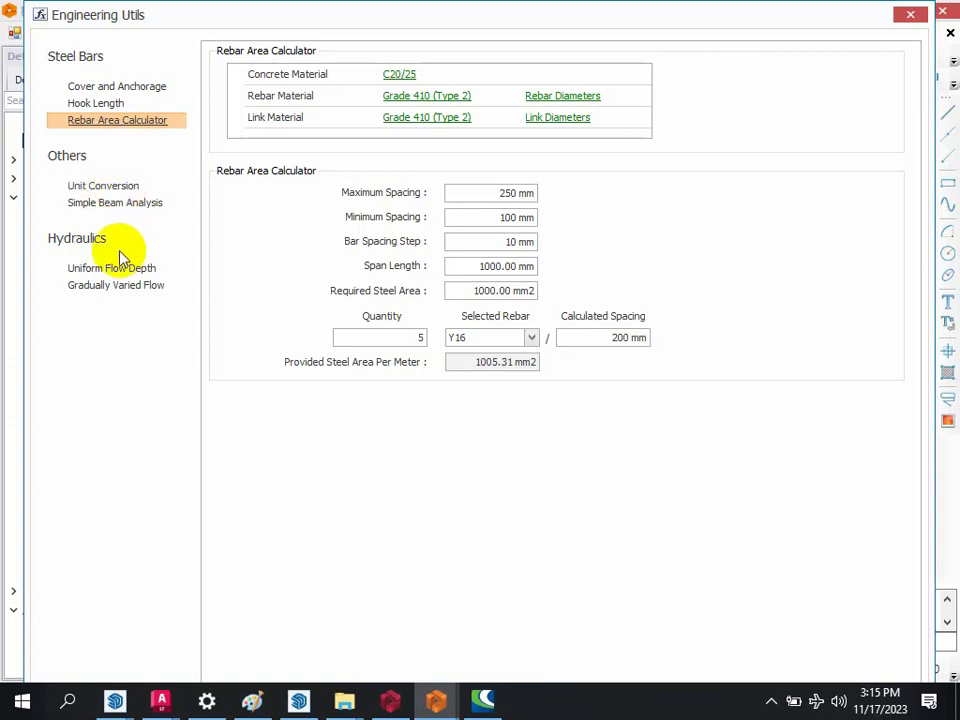
pyautogui.click(88, 105)
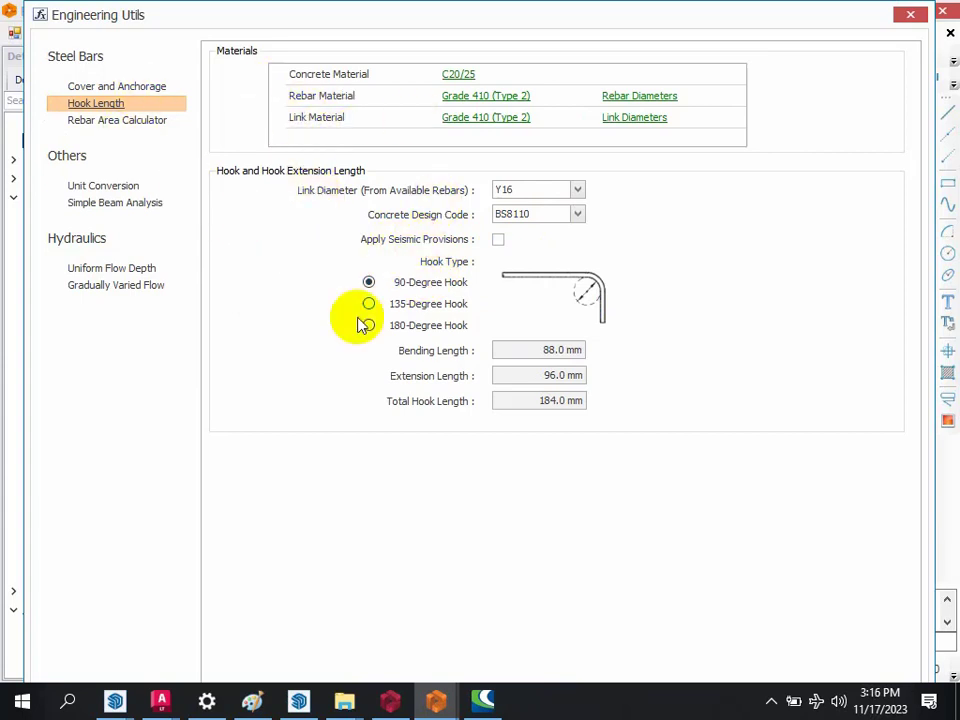
pyautogui.click(95, 88)
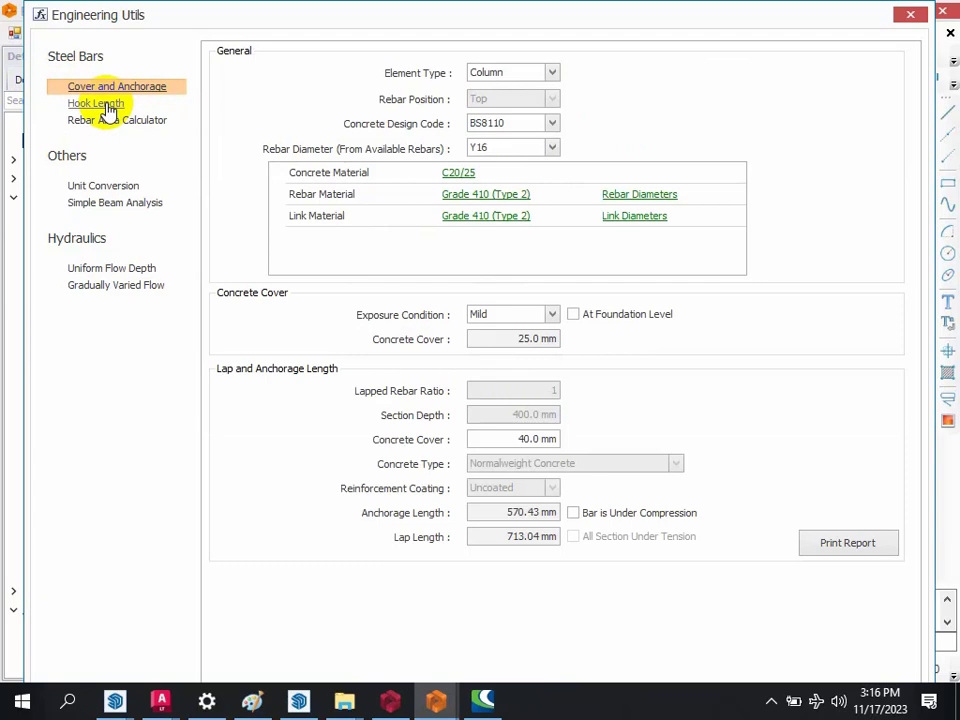
pyautogui.click(106, 106)
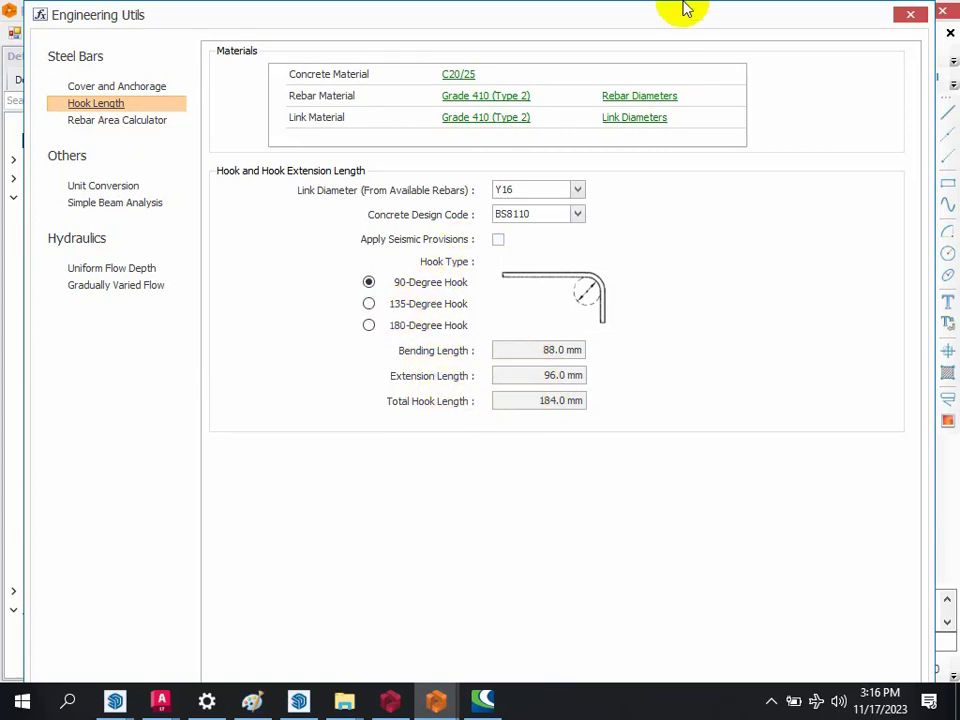
pyautogui.click(912, 17)
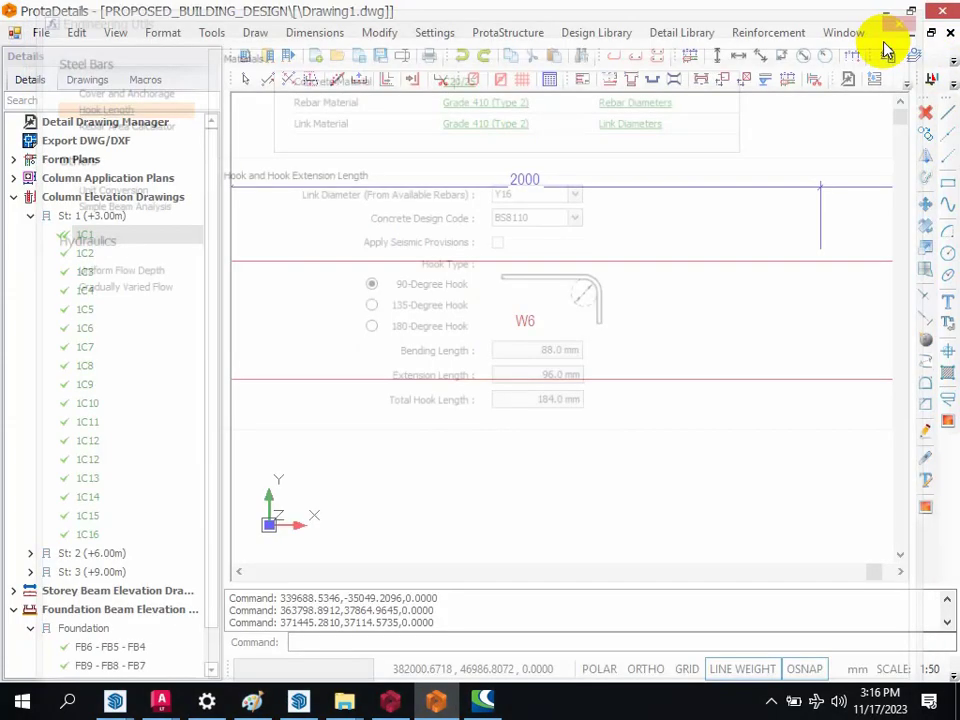
pyautogui.click(952, 82)
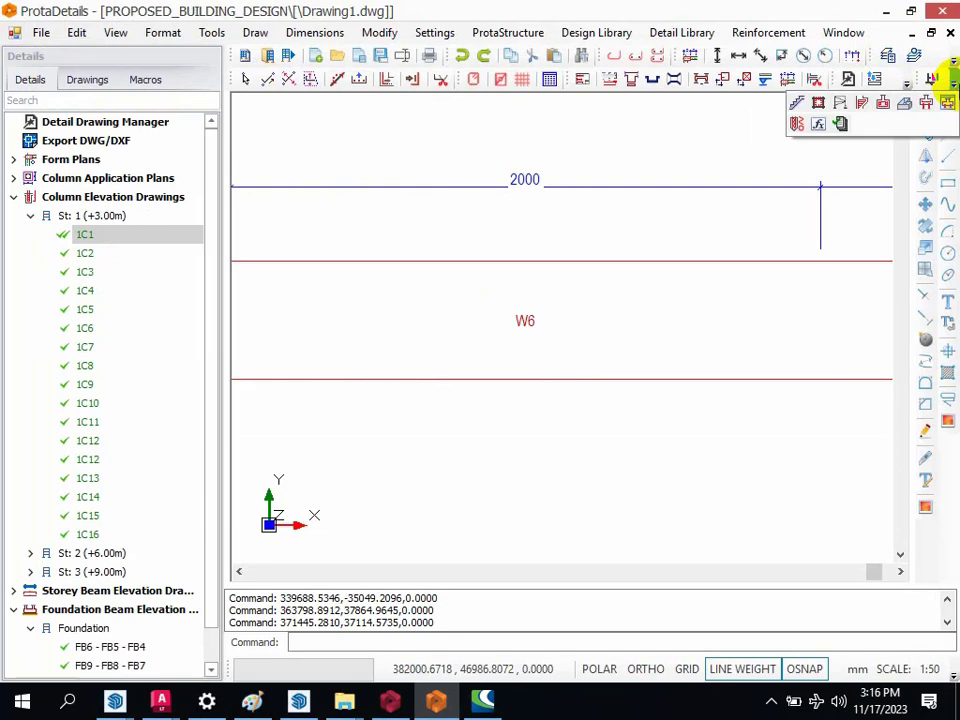
pyautogui.click(951, 88)
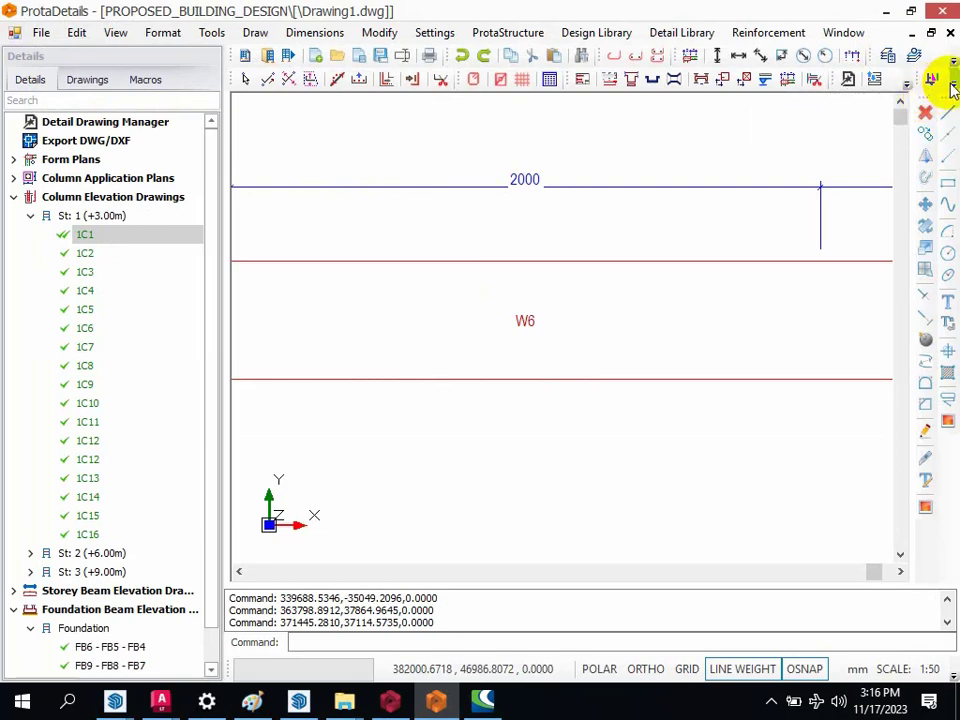
pyautogui.click(952, 88)
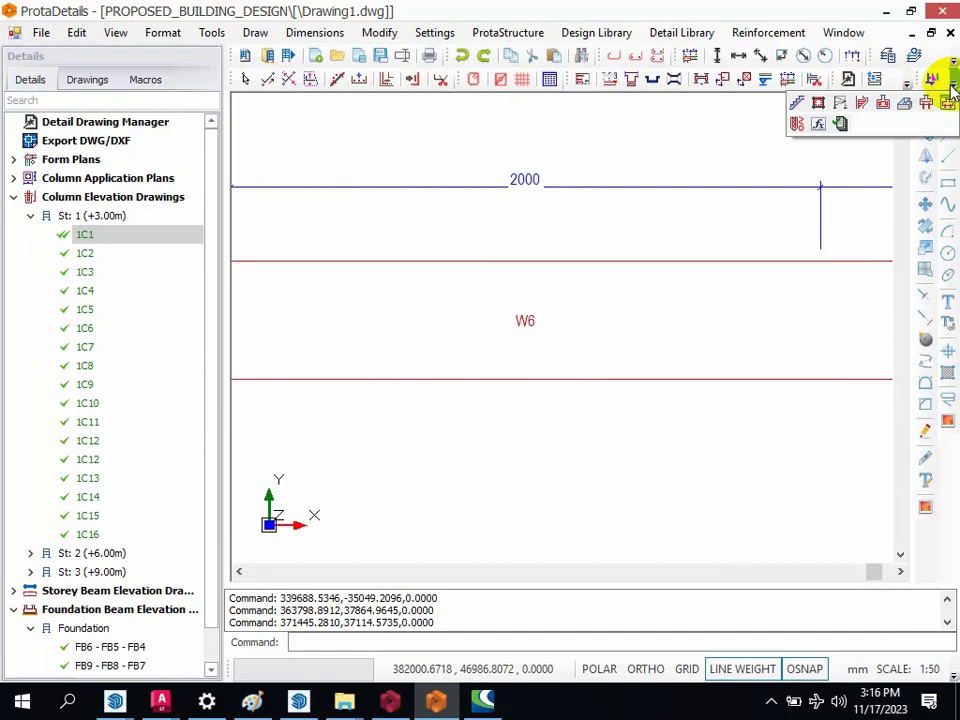
pyautogui.click(953, 89)
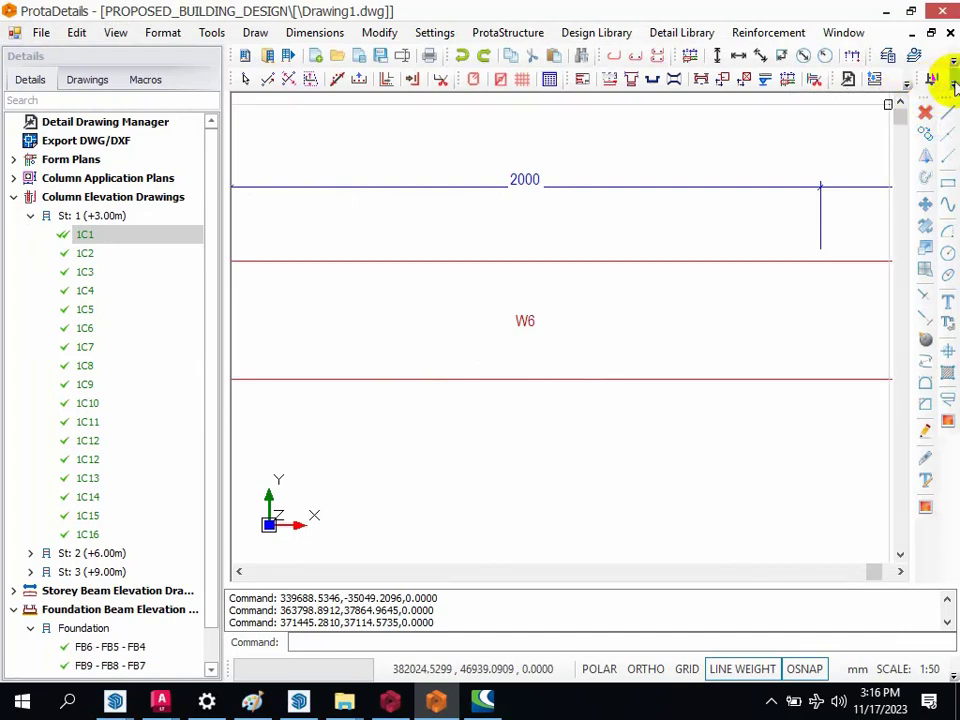
pyautogui.click(953, 88)
pyautogui.click(952, 88)
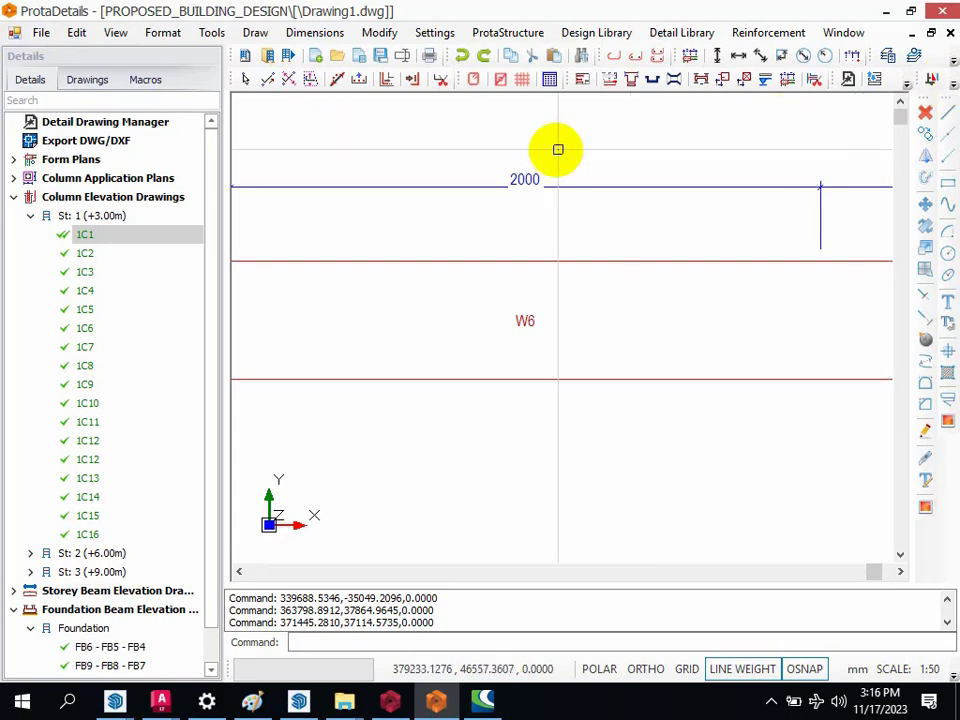
# Step: Cut a plan section labelled A on the storey 1 slab plan between axes A6 and A9, from outside A1 to between A11 and A3
pyautogui.scroll(-8, 664, 204)
pyautogui.scroll(-3, 767, 242)
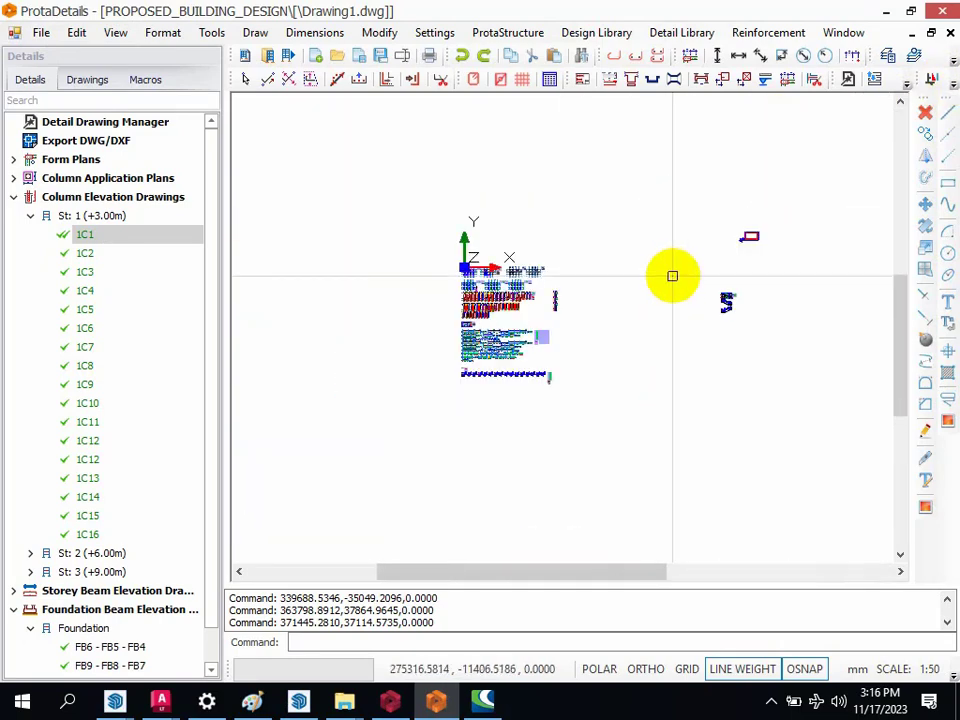
pyautogui.scroll(7, 480, 245)
pyautogui.scroll(10, 628, 283)
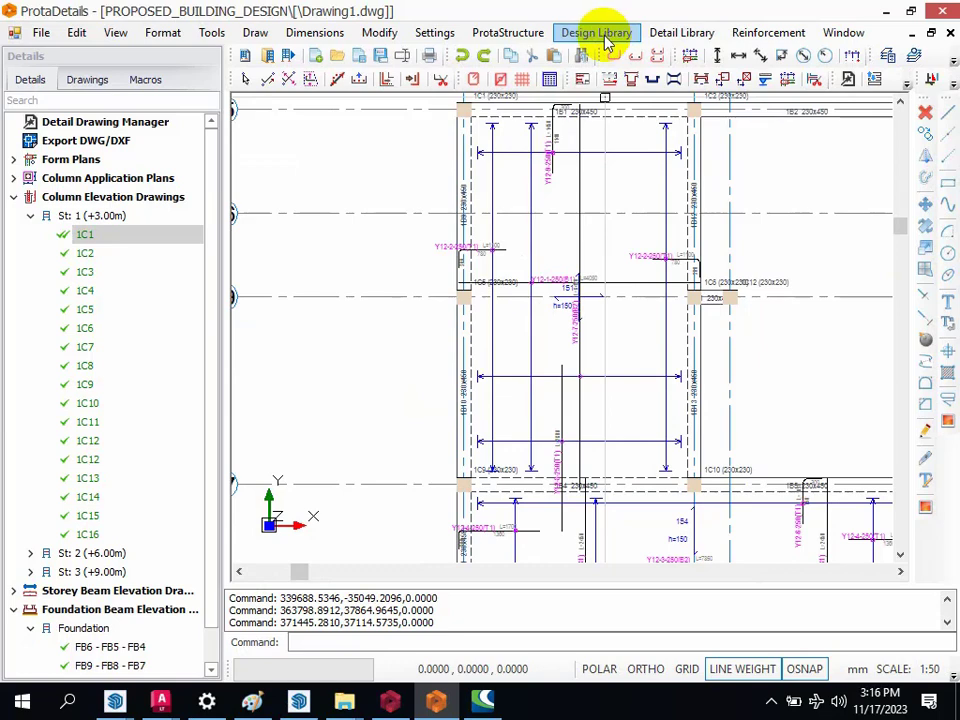
pyautogui.click(688, 36)
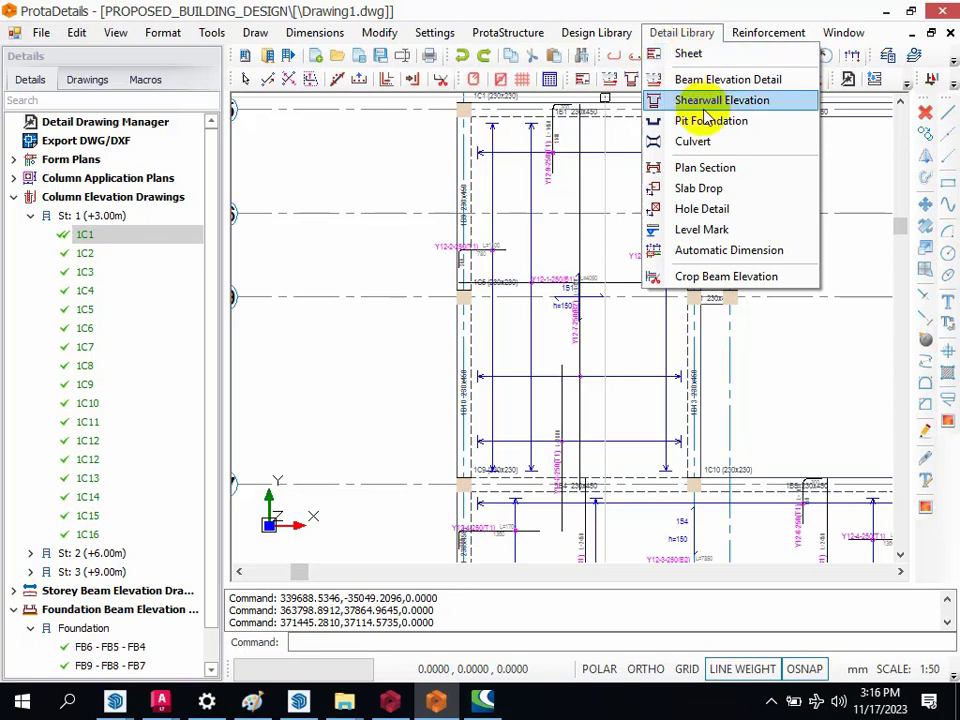
pyautogui.click(745, 168)
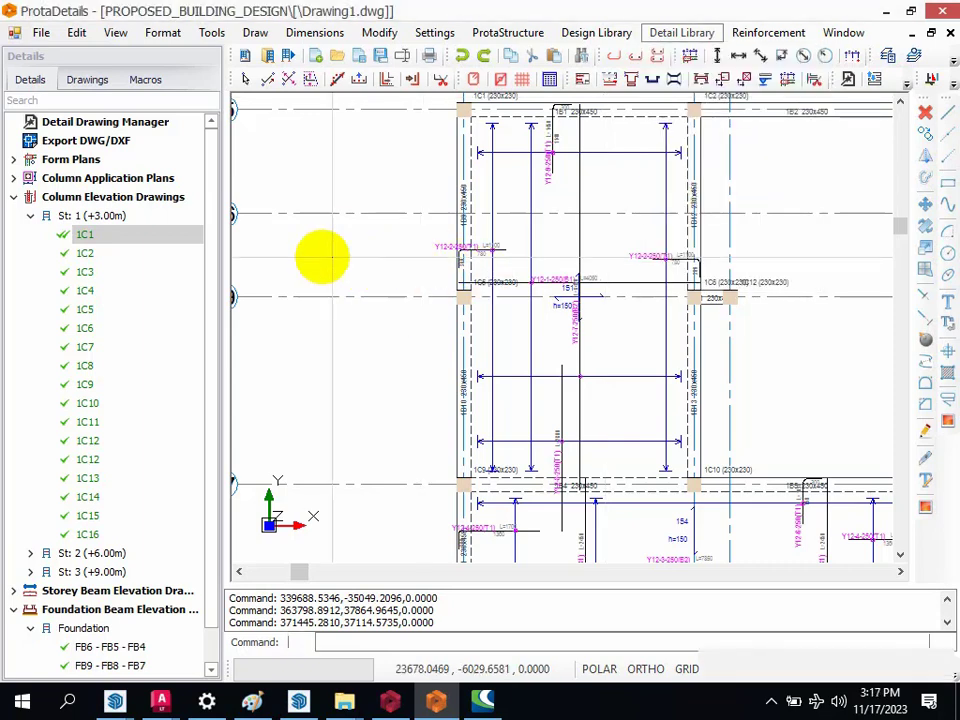
pyautogui.scroll(-3, 340, 235)
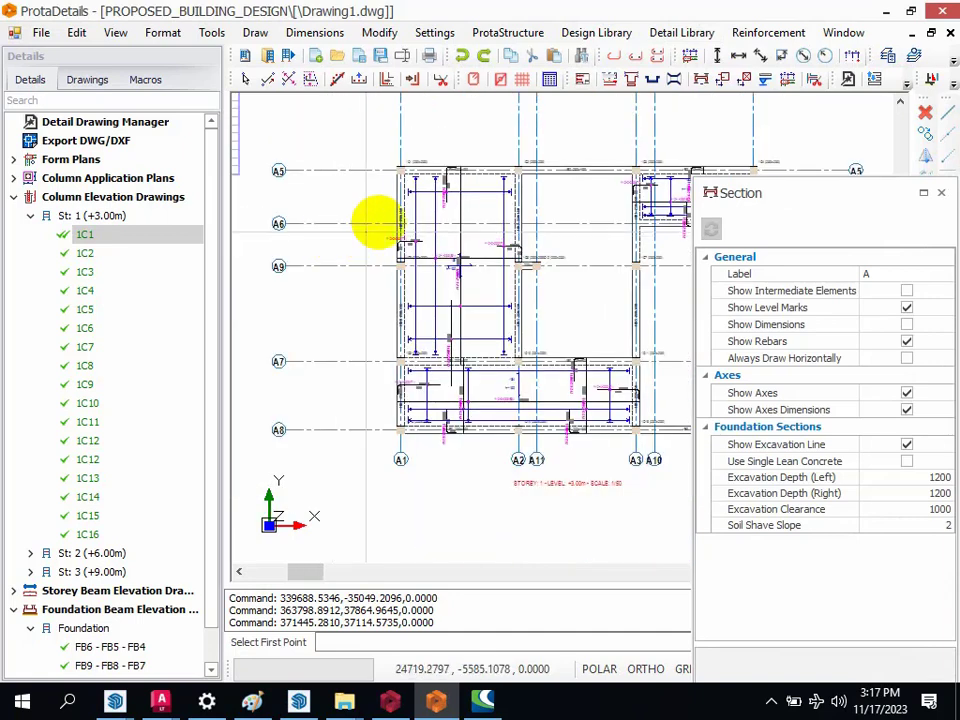
pyautogui.scroll(4, 476, 171)
pyautogui.click(285, 307)
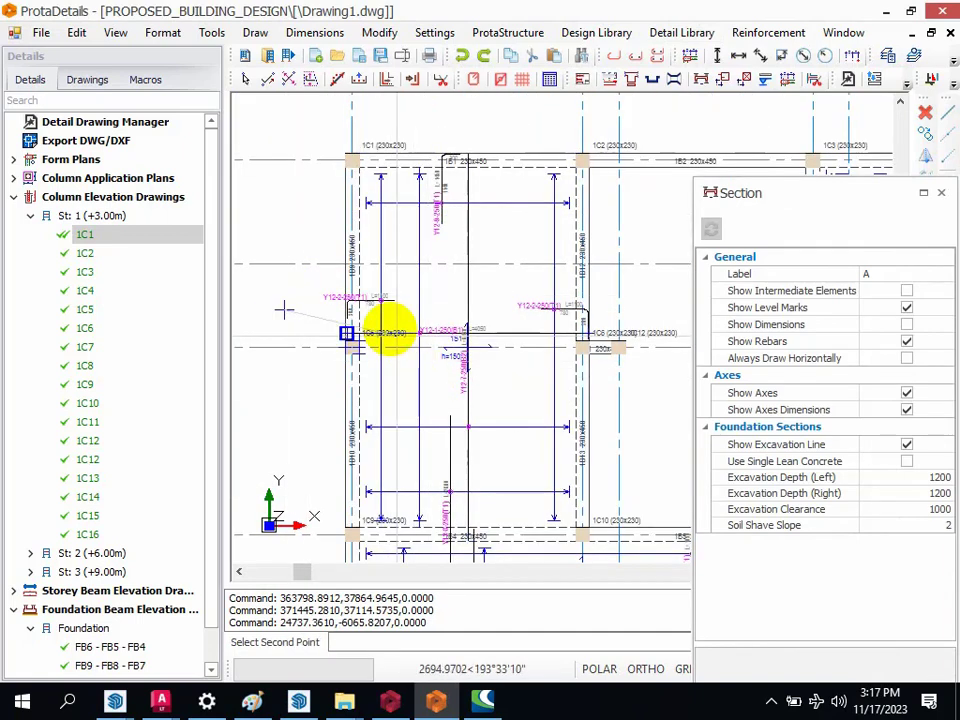
pyautogui.scroll(-4, 342, 268)
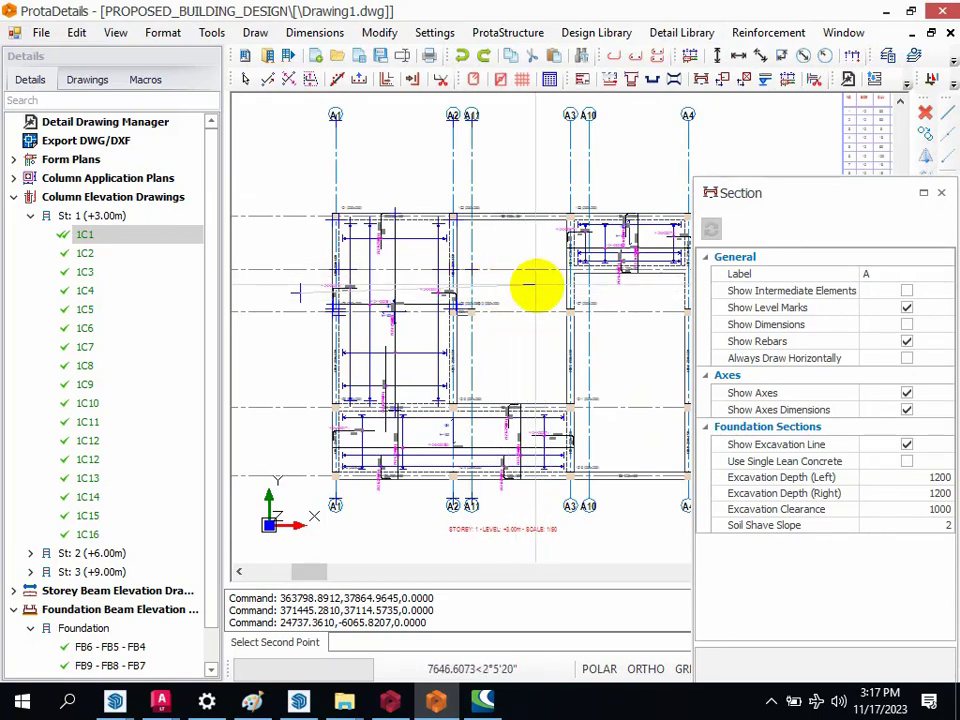
pyautogui.scroll(2, 515, 285)
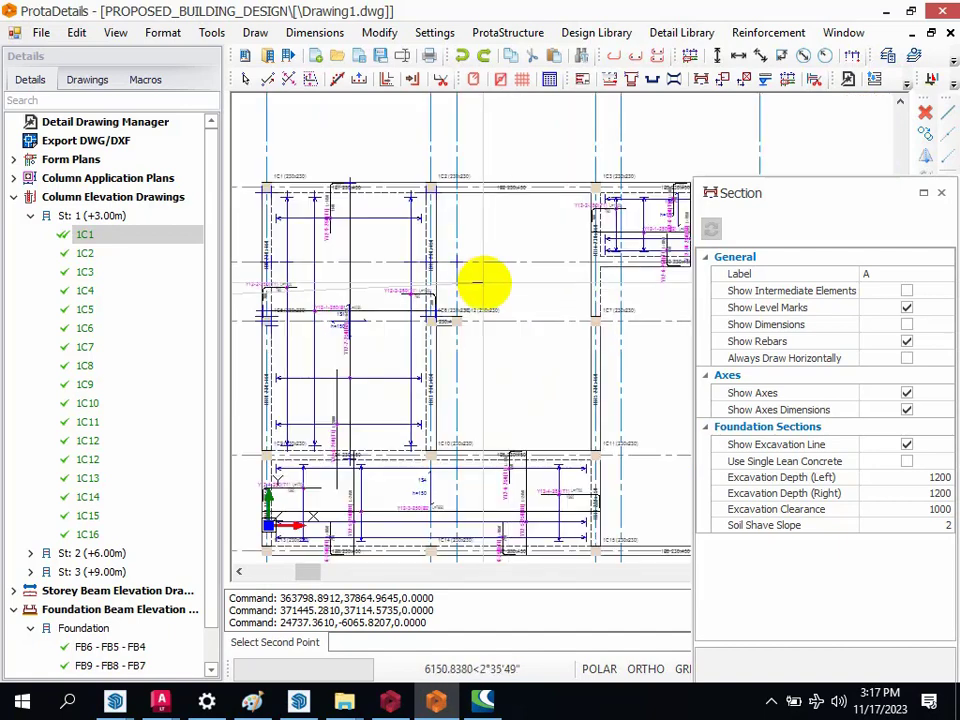
pyautogui.scroll(-2, 542, 288)
pyautogui.scroll(2, 496, 282)
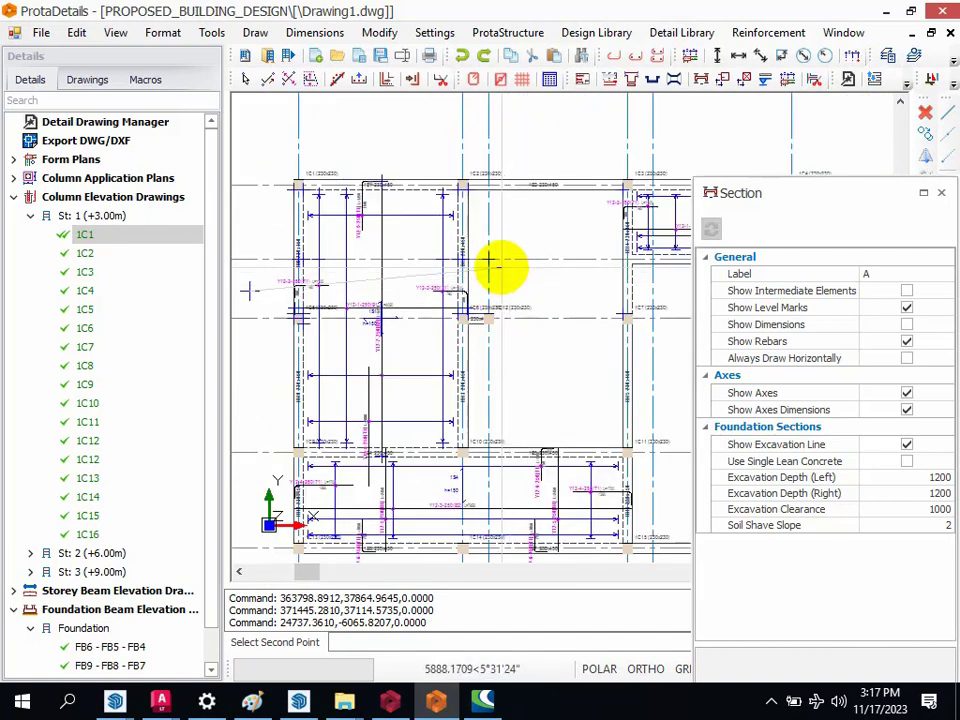
pyautogui.scroll(-2, 501, 269)
pyautogui.scroll(2, 502, 278)
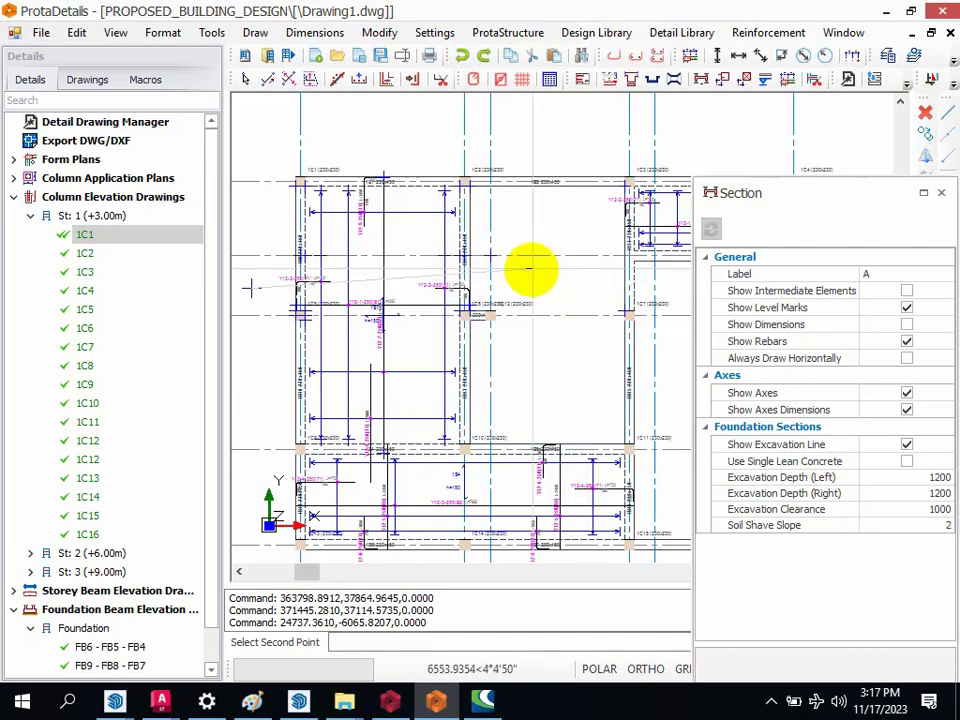
pyautogui.click(541, 288)
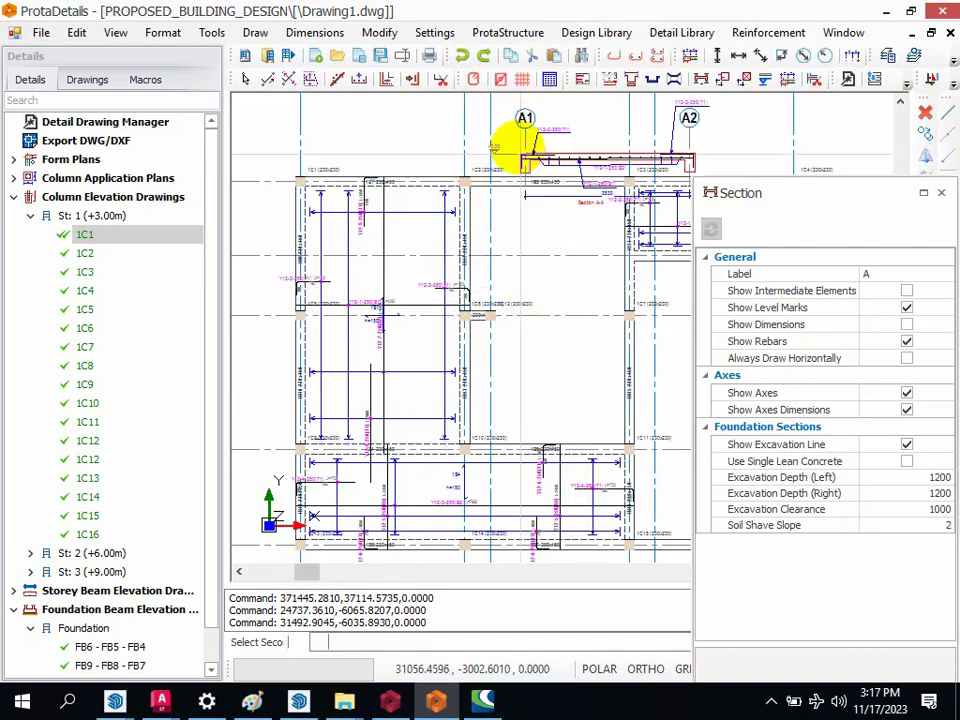
# Step: Place the section drawing above the storey 1 plan over axes A3 and A4, and end the Plan Section command
pyautogui.scroll(-5, 380, 225)
pyautogui.scroll(5, 446, 116)
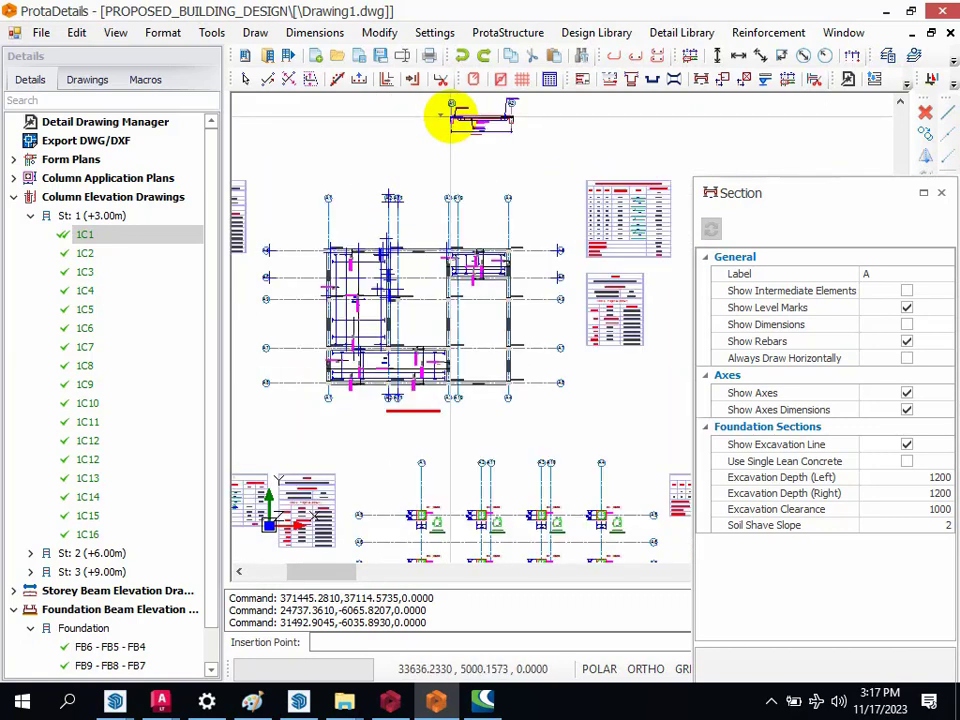
pyautogui.click(446, 175)
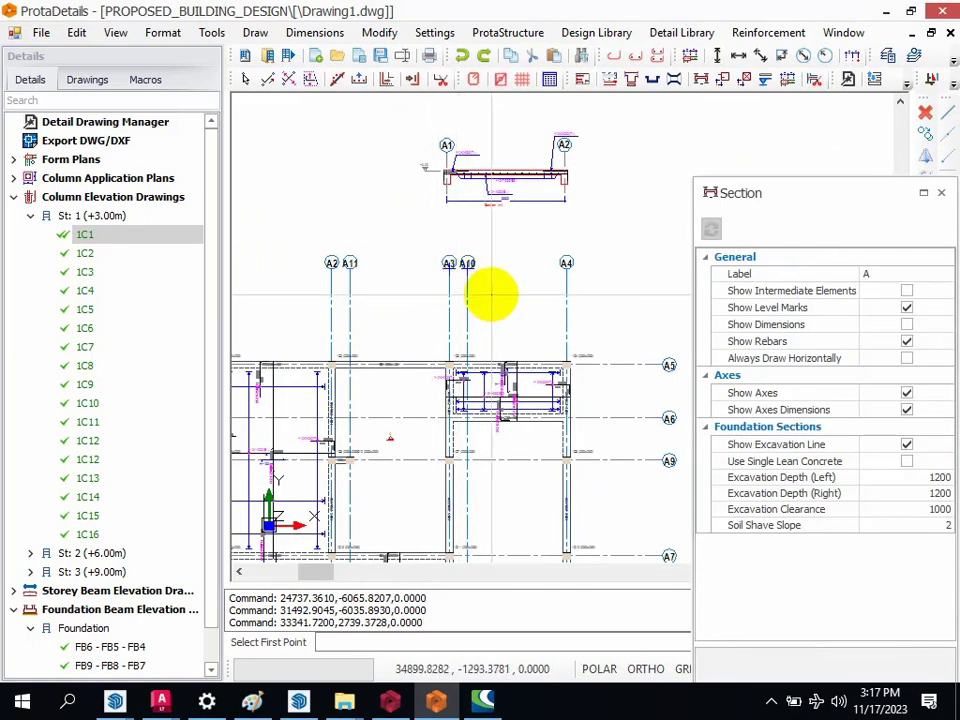
pyautogui.scroll(-5, 540, 250)
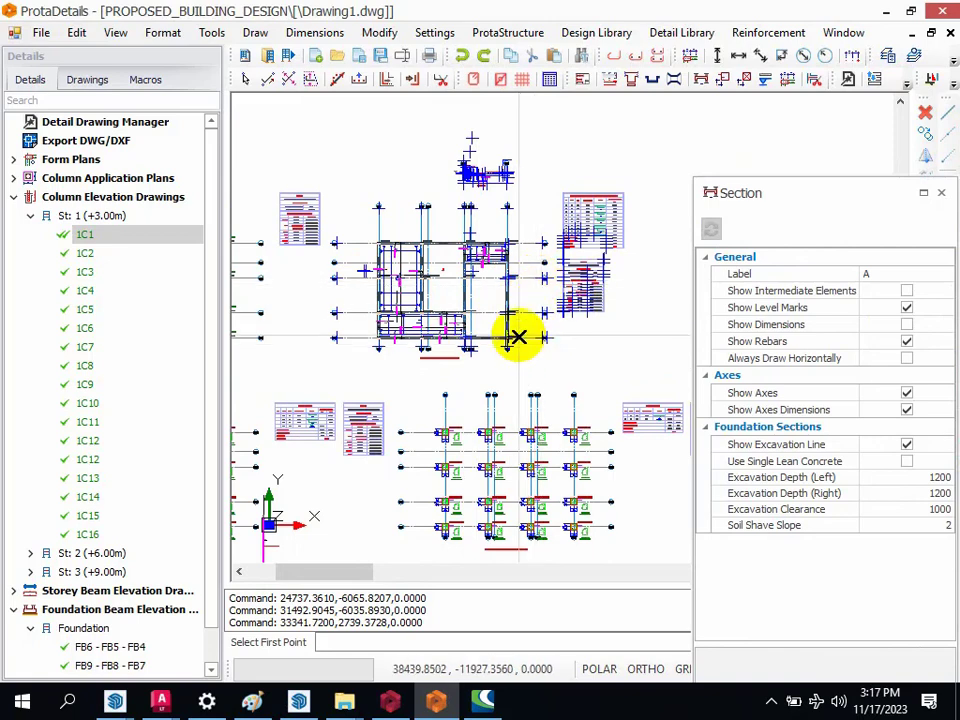
pyautogui.press('Escape')
pyautogui.scroll(-1, 524, 335)
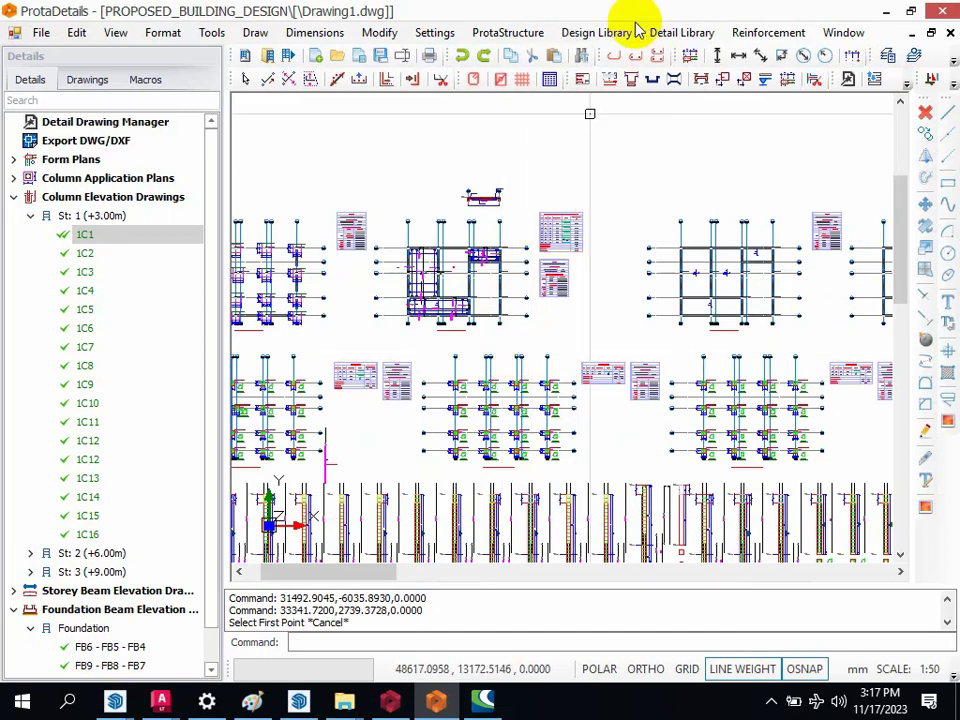
# Step: Start an Automatic Dimension on the foundation plan, with its reference line running from axis A1 to axis A4 above the footings
pyautogui.click(664, 34)
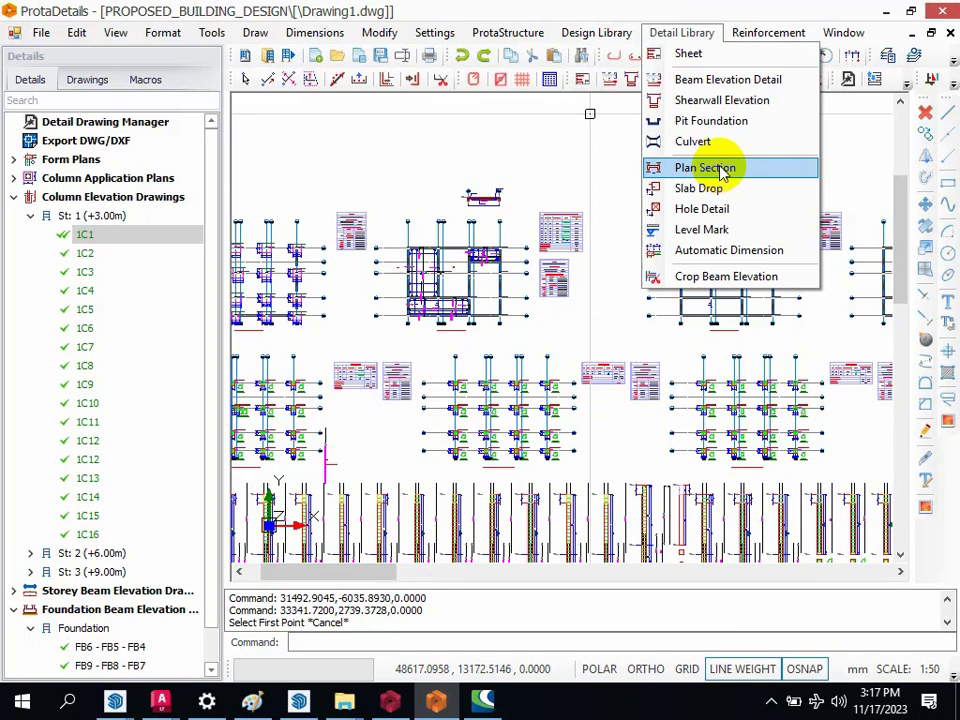
pyautogui.click(740, 252)
pyautogui.scroll(3, 379, 253)
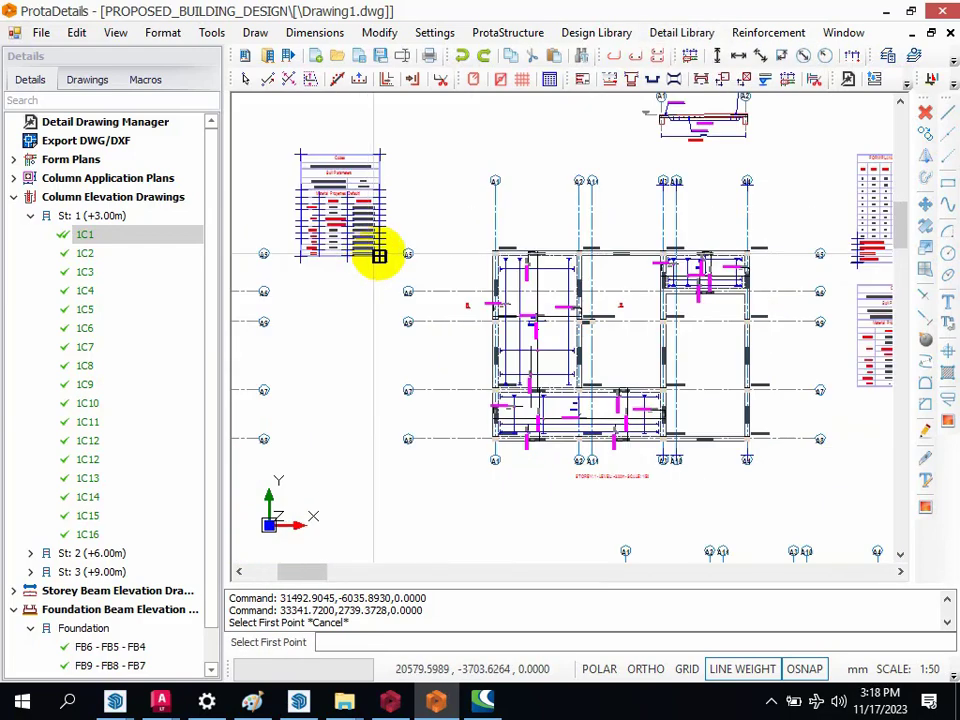
pyautogui.scroll(2, 495, 180)
pyautogui.scroll(-6, 500, 215)
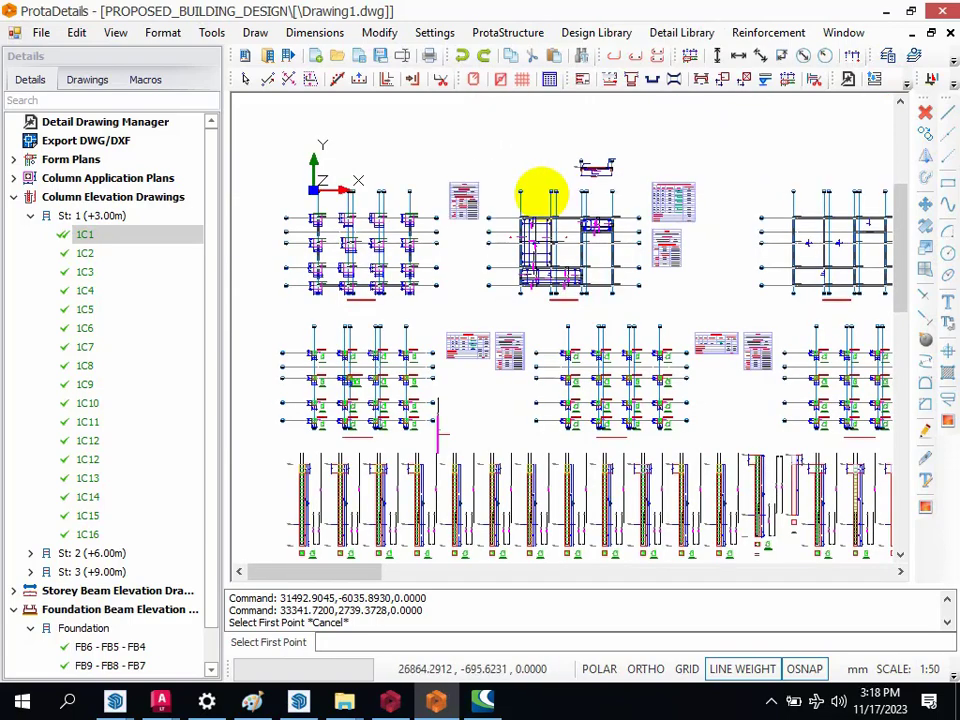
pyautogui.scroll(4, 446, 214)
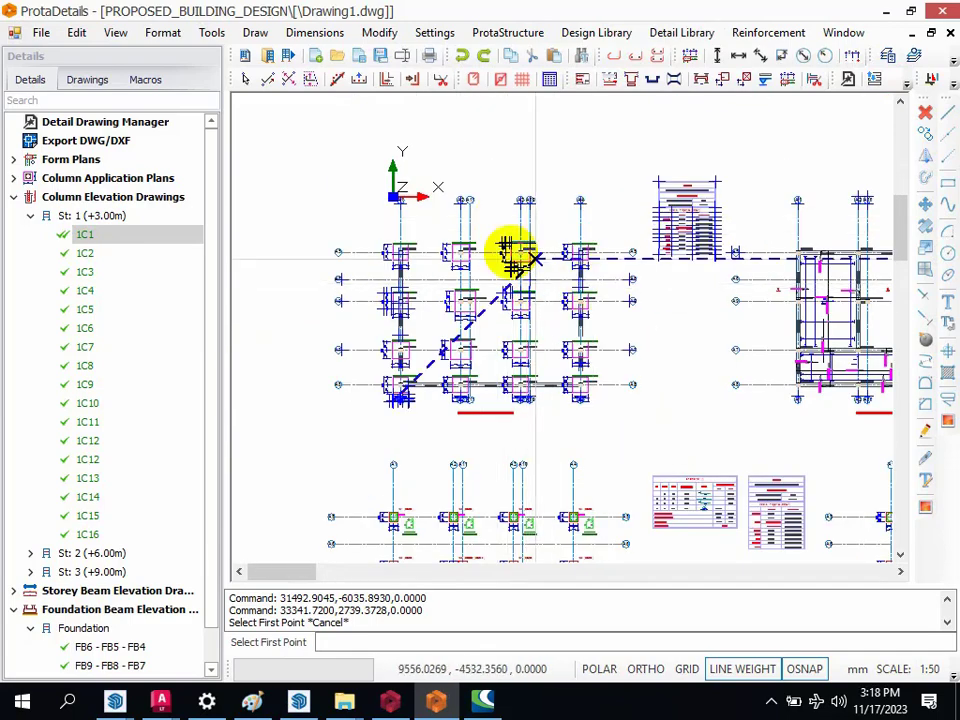
pyautogui.scroll(1, 396, 232)
pyautogui.scroll(1, 396, 232)
pyautogui.click(396, 232)
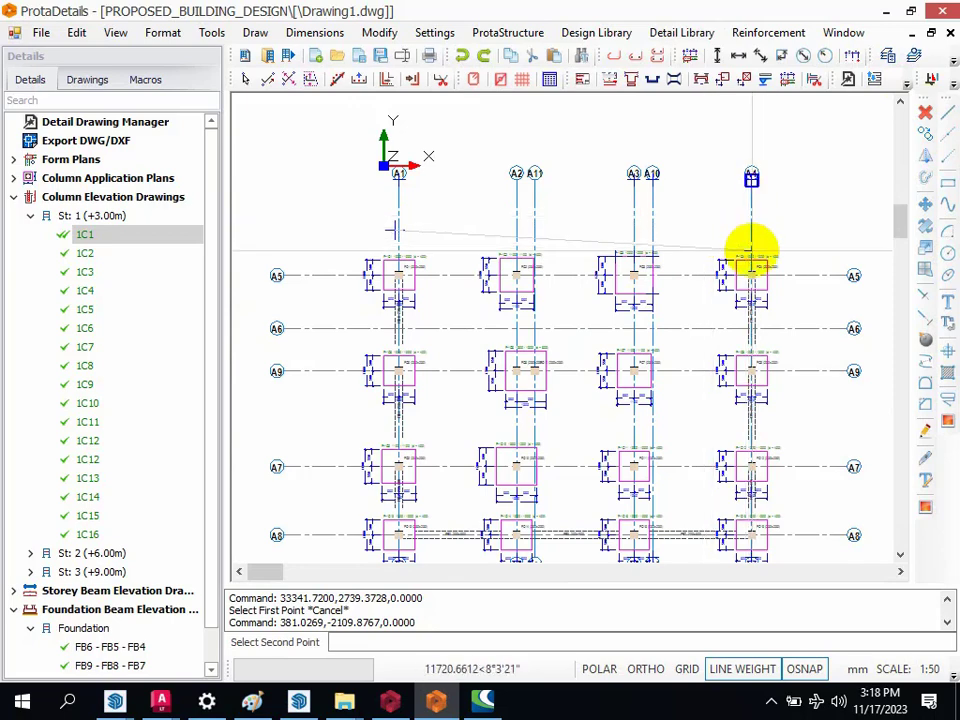
pyautogui.click(751, 182)
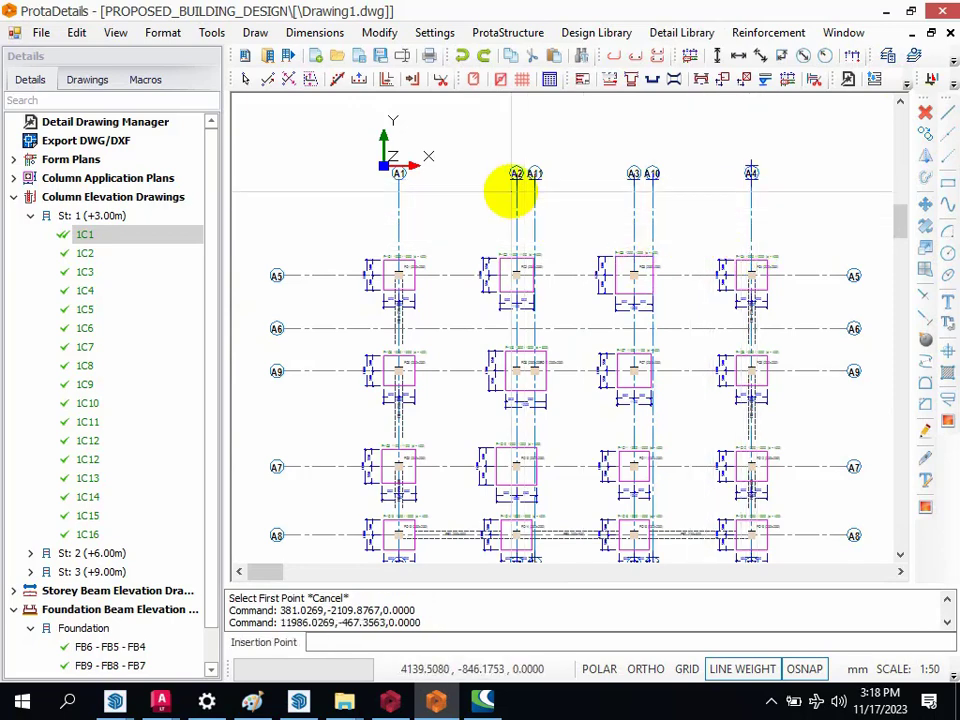
# Step: Insert the axis dimensions at A1 with a total dimension, 200 mm spacing and 350 mm extension lines, and undo them
pyautogui.scroll(1, 415, 160)
pyautogui.scroll(1, 417, 158)
pyautogui.click(388, 184)
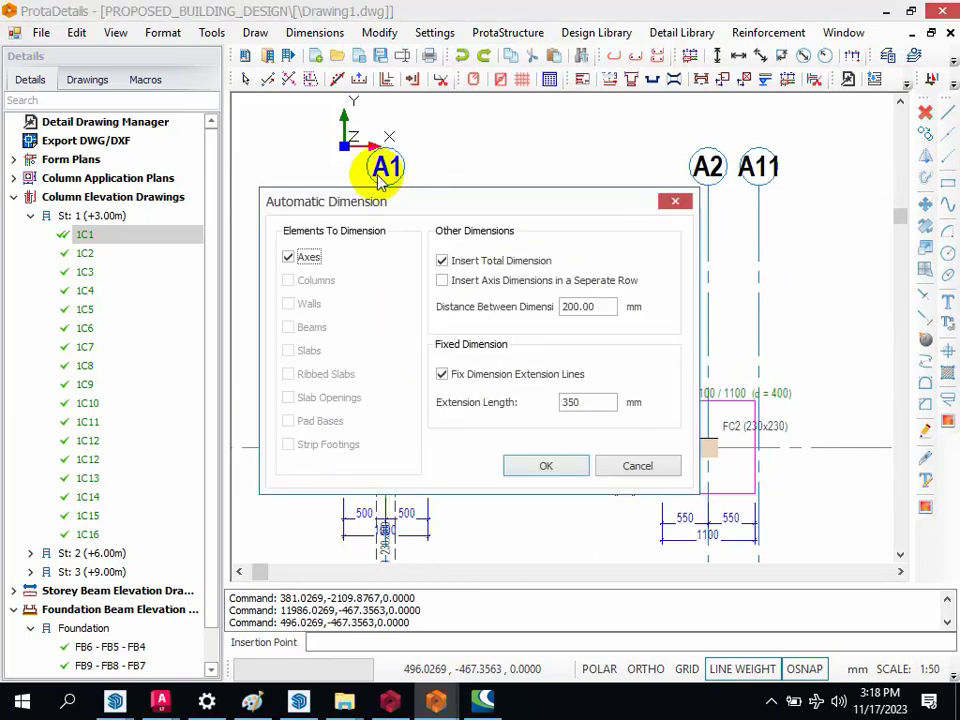
pyautogui.click(544, 466)
pyautogui.scroll(-2, 525, 255)
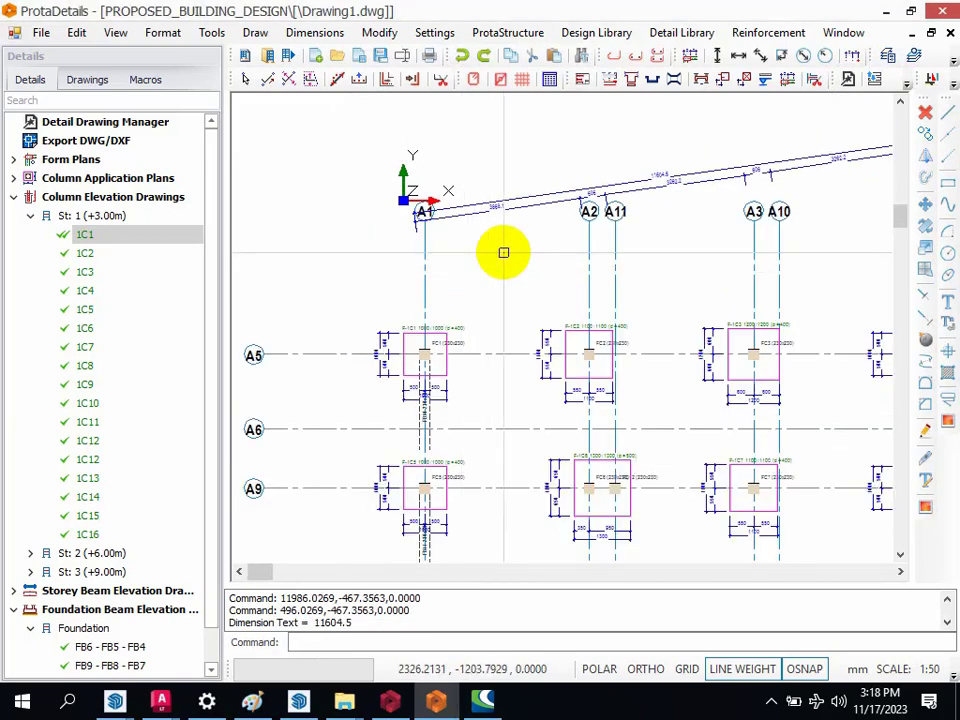
pyautogui.hotkey('ctrl', 'z')
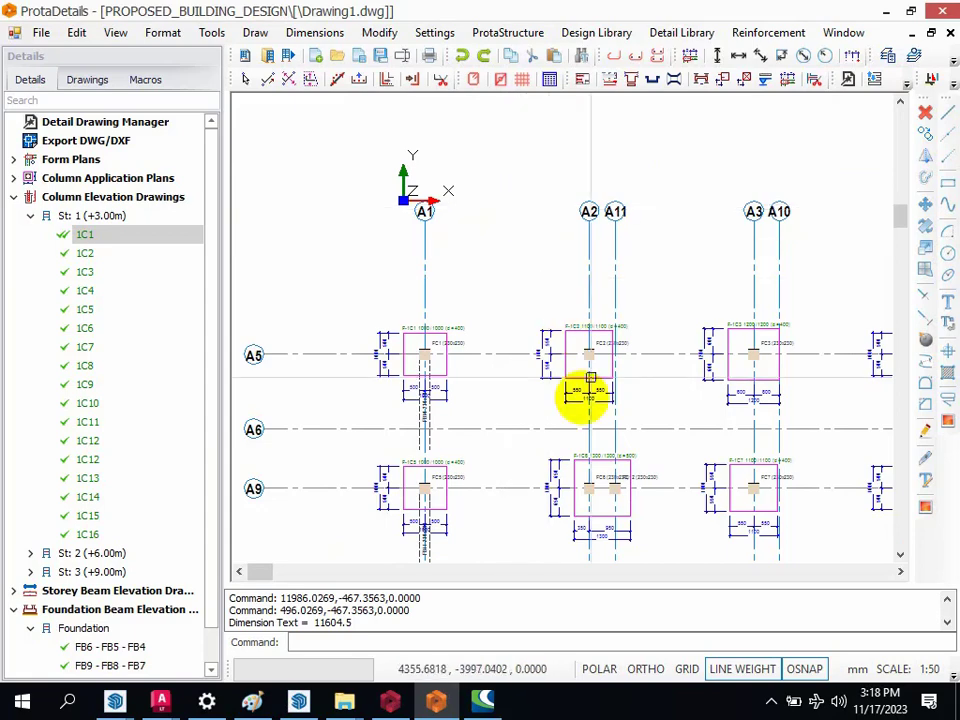
# Step: Turn on Ortho mode and try copying the plan section drawing horizontally to the right with the Copy command
pyautogui.click(645, 669)
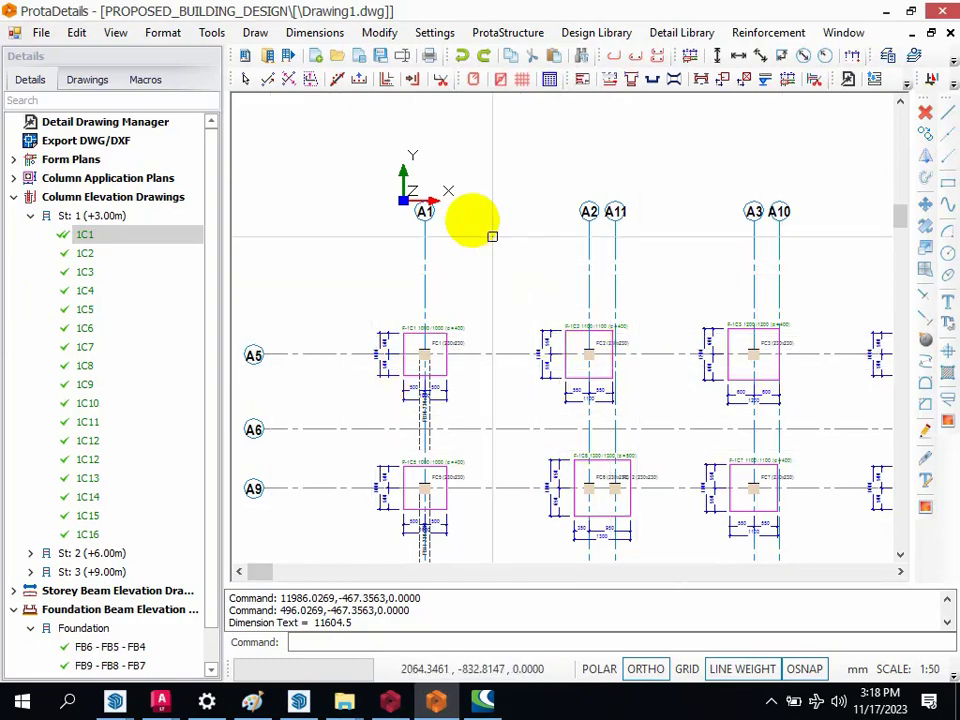
pyautogui.scroll(-3, 396, 304)
pyautogui.scroll(4, 513, 297)
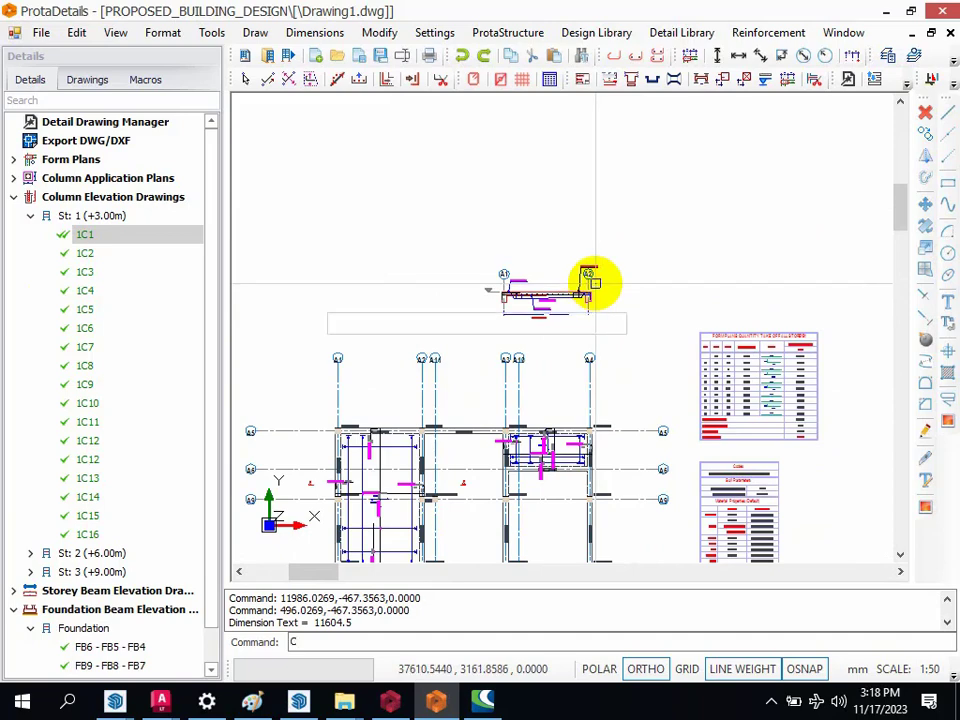
pyautogui.write('O')
pyautogui.press('Return')
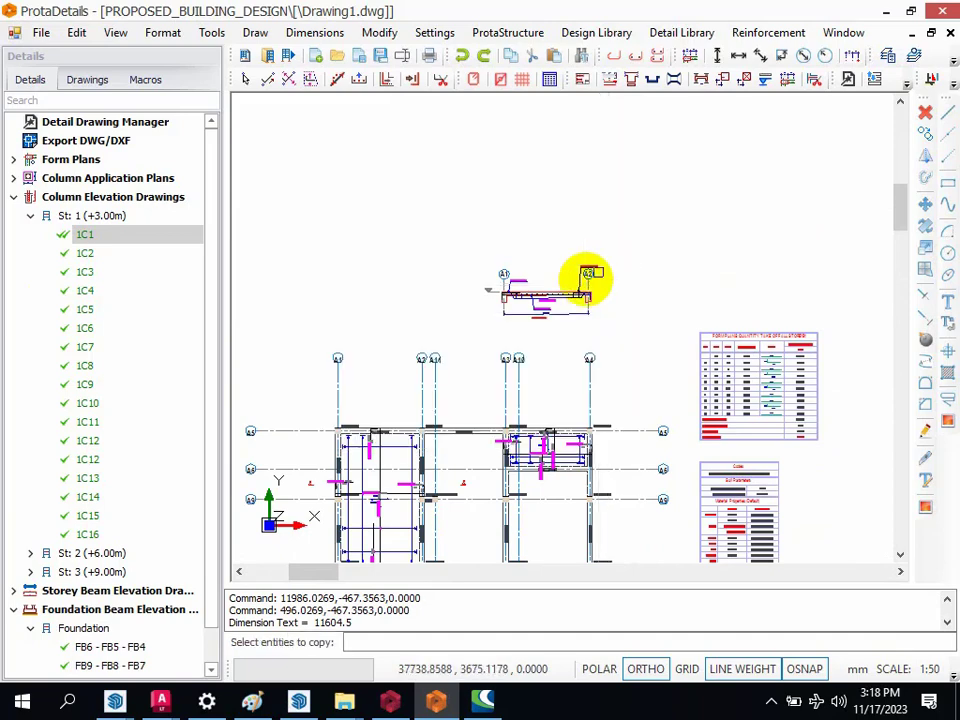
pyautogui.click(439, 229)
pyautogui.click(637, 333)
pyautogui.rightClick(615, 298)
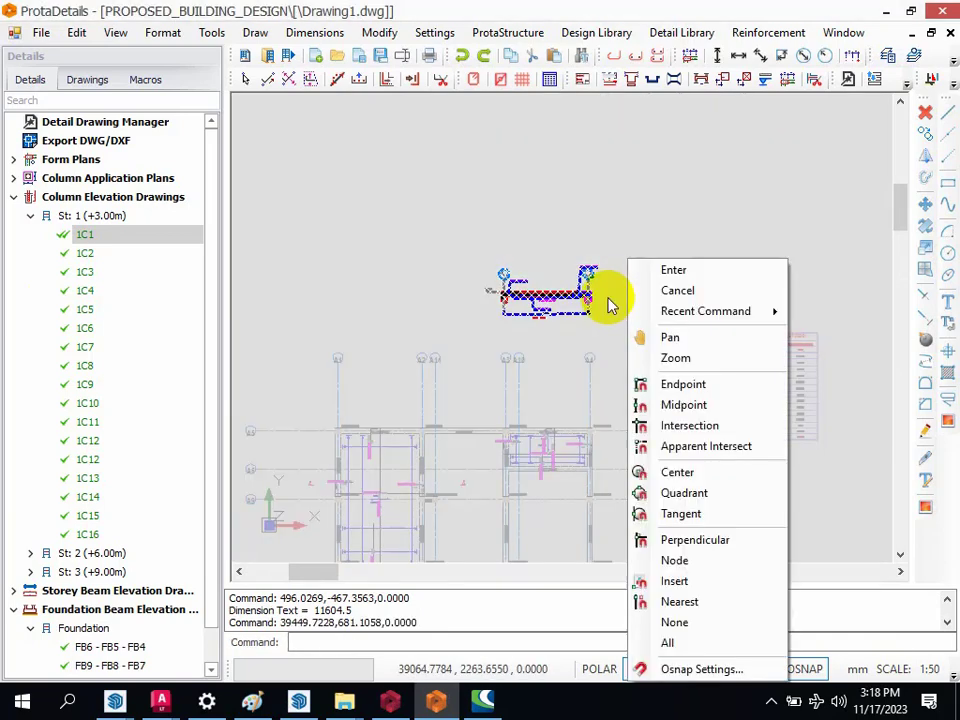
pyautogui.click(645, 270)
pyautogui.click(610, 331)
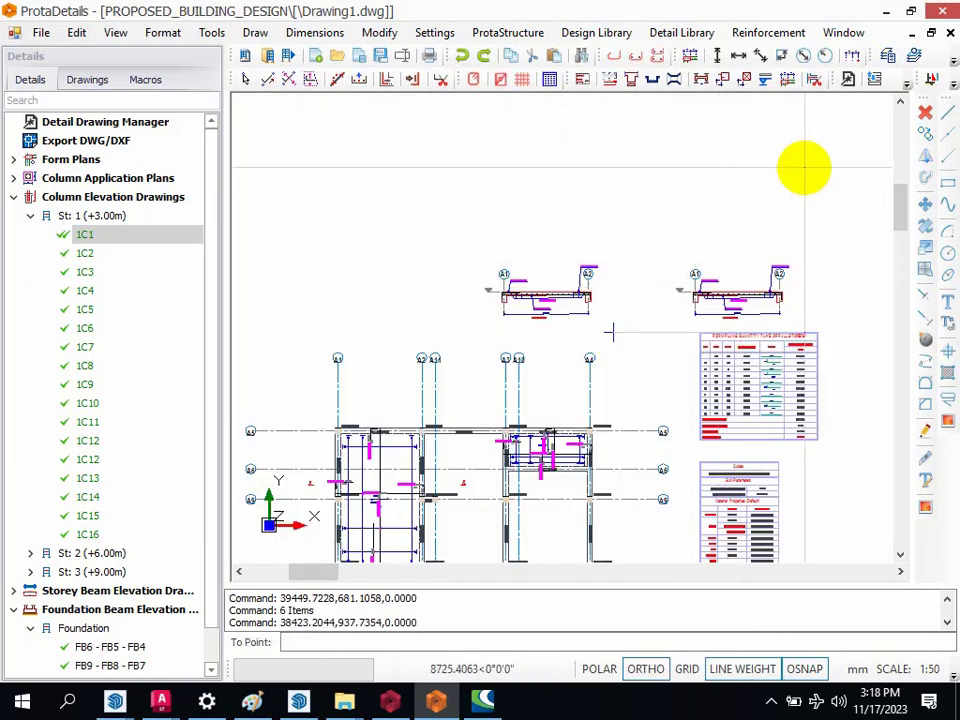
pyautogui.press('Escape')
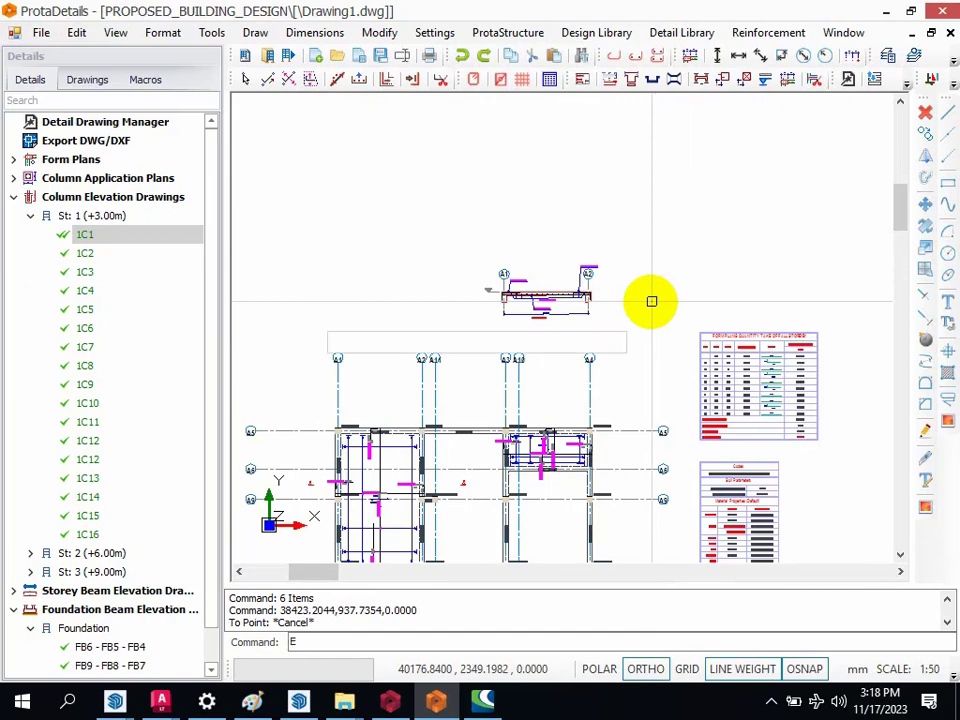
# Step: Erase the whole plan section drawing placed above the storey 1 plan
pyautogui.press('Return')
pyautogui.click(464, 232)
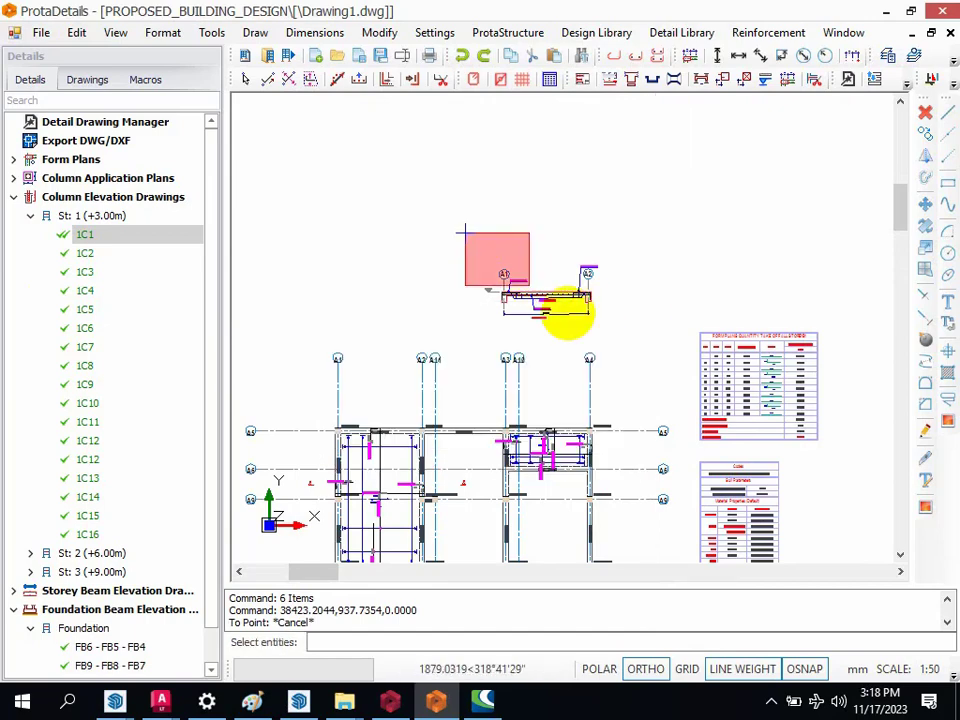
pyautogui.click(633, 319)
pyautogui.rightClick(626, 301)
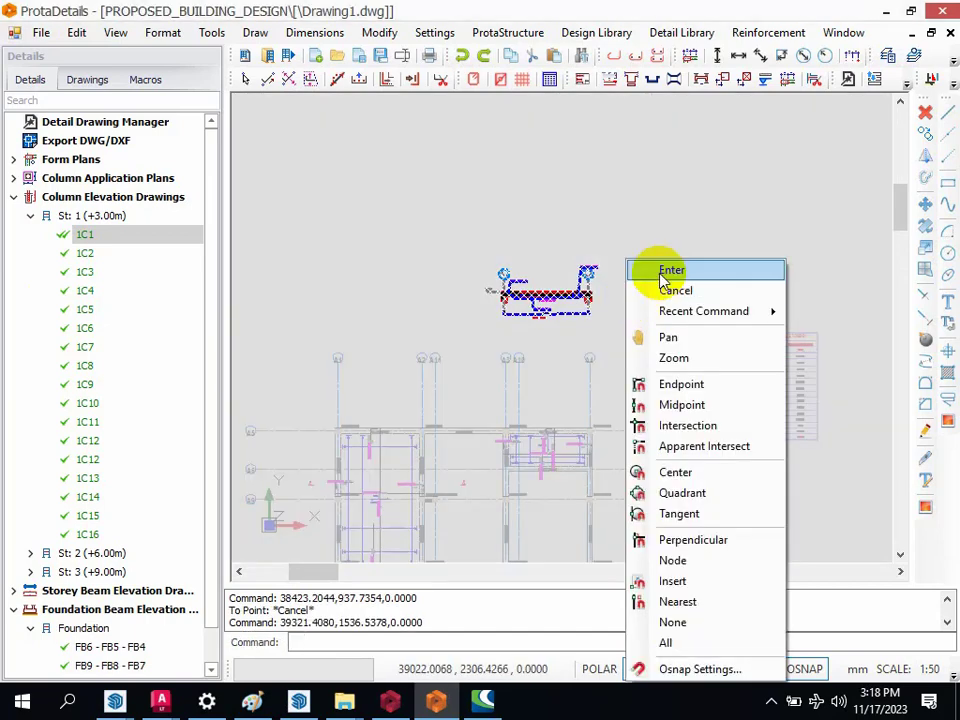
pyautogui.click(640, 267)
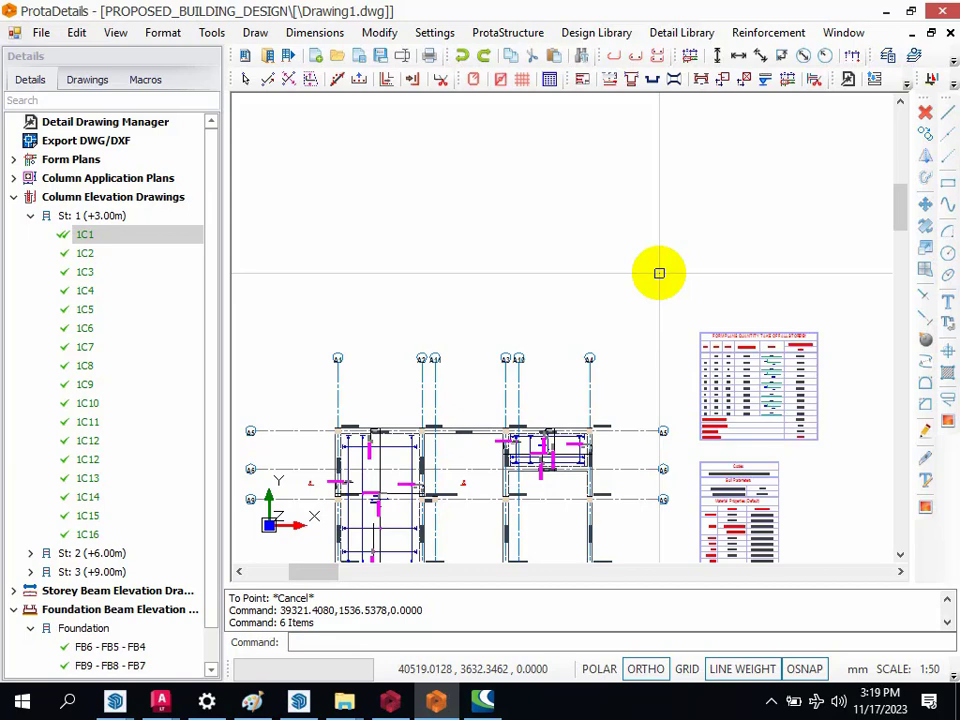
# Step: Start an Automatic Dimension on the storey 1 plan, with its reference line running from axis A1 to axis A4 at the upper axis bubbles
pyautogui.scroll(-2, 648, 209)
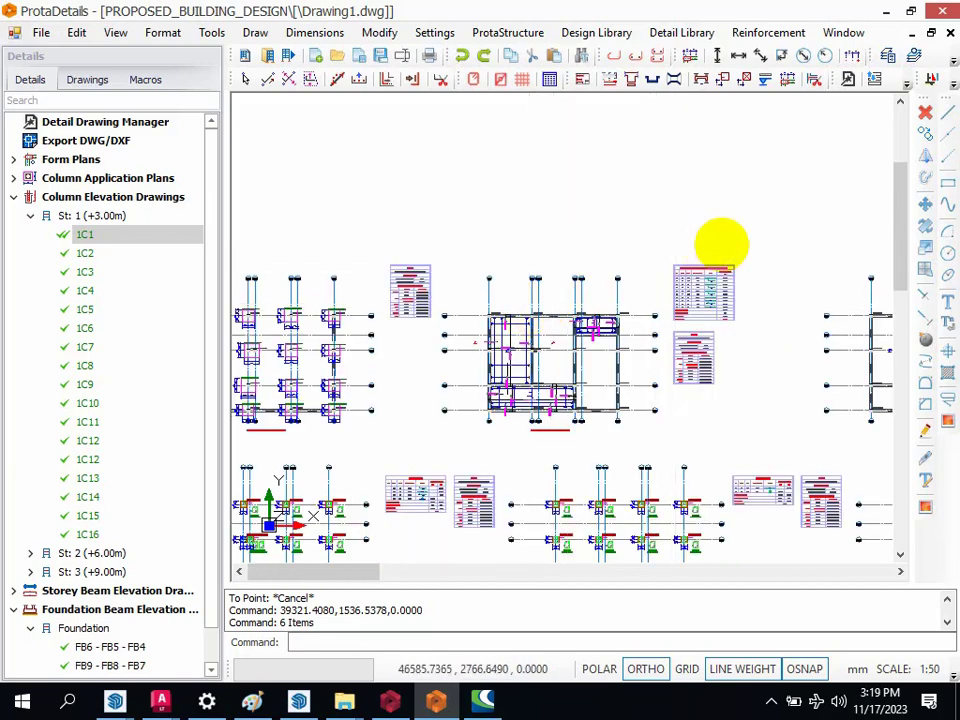
pyautogui.scroll(-1, 721, 243)
pyautogui.scroll(3, 575, 290)
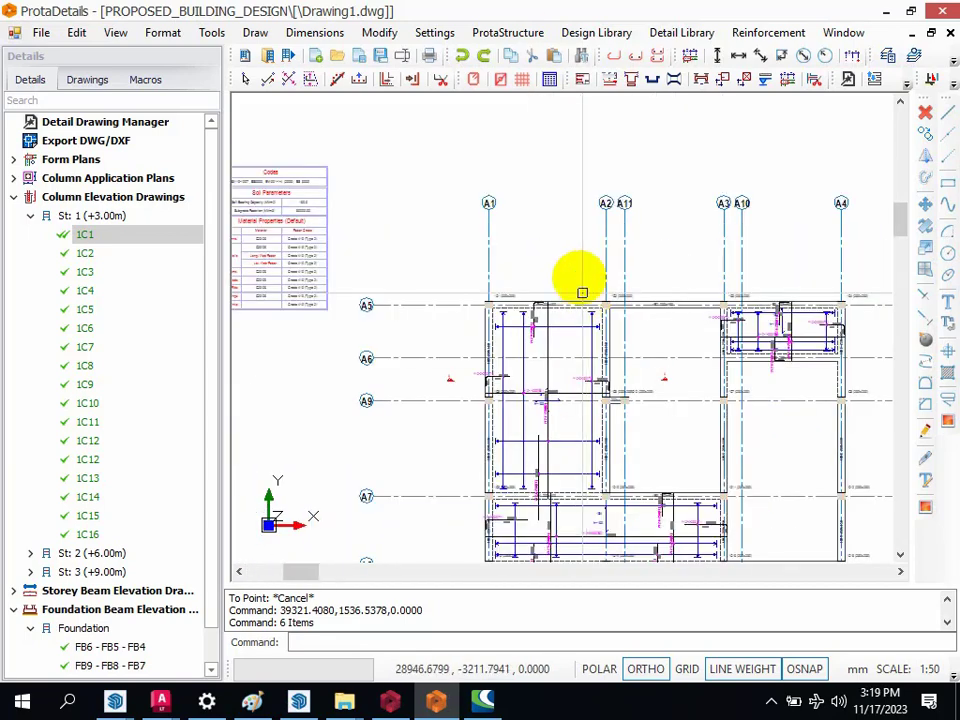
pyautogui.click(683, 33)
pyautogui.click(707, 250)
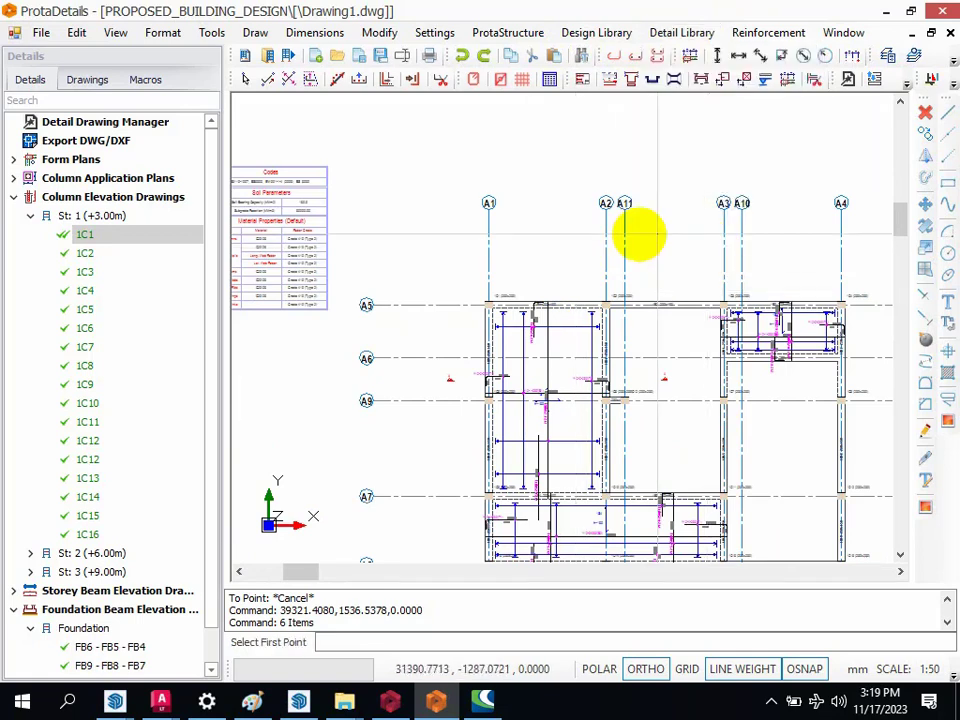
pyautogui.scroll(4, 505, 262)
pyautogui.click(505, 202)
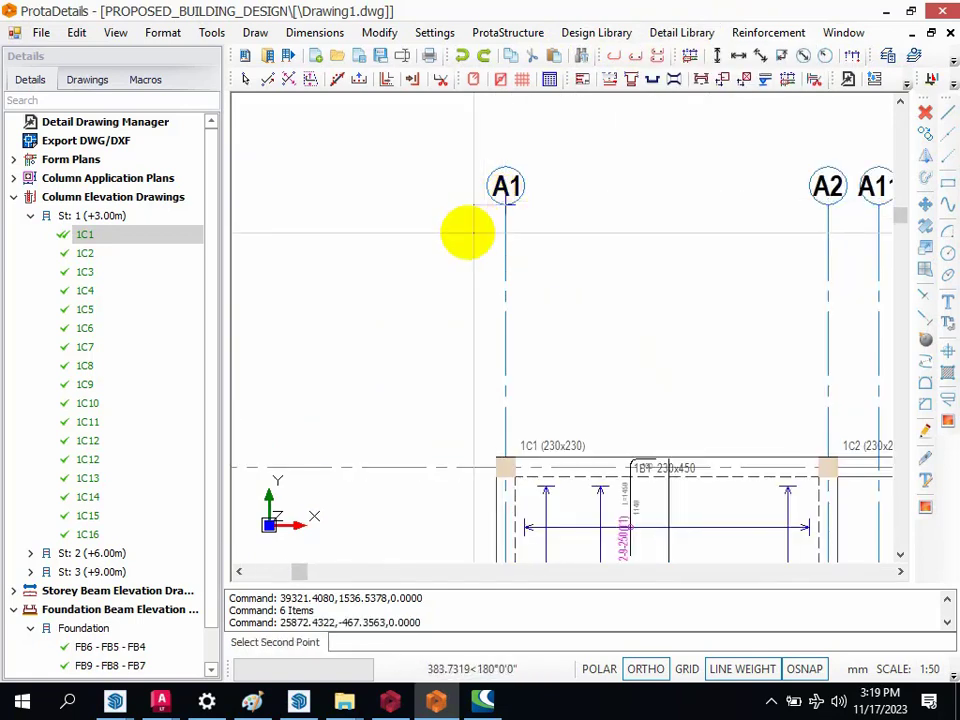
pyautogui.scroll(-4, 467, 229)
pyautogui.scroll(4, 819, 236)
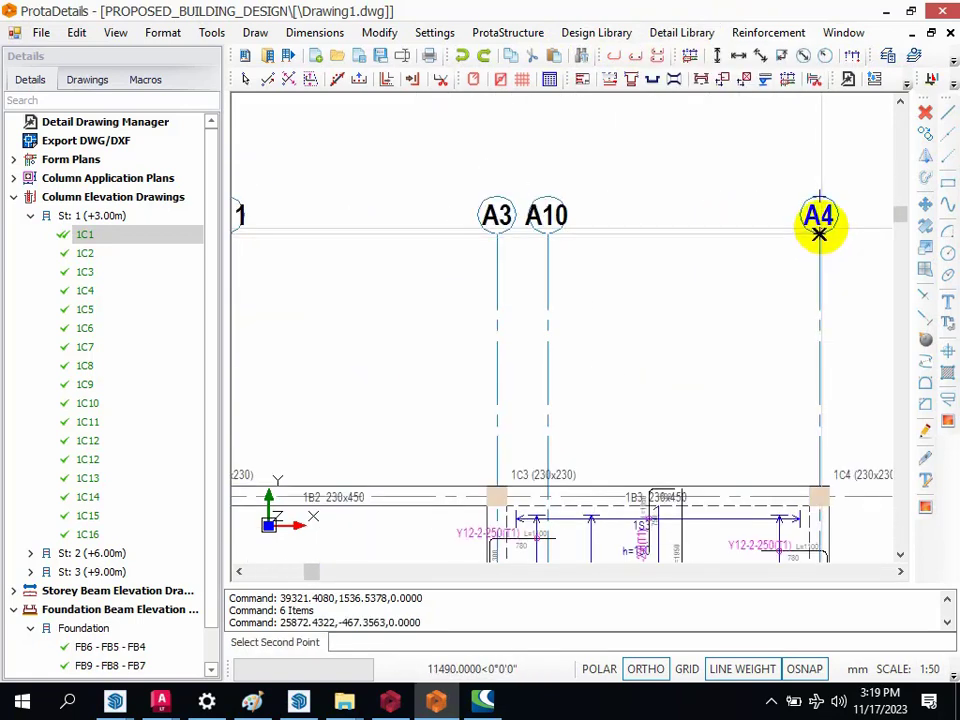
pyautogui.click(819, 233)
# Step: Insert the axis dimensions just below the upper axis bubbles with a total dimension, 200 mm spacing and fixed 350 mm extension lines
pyautogui.scroll(-2, 754, 223)
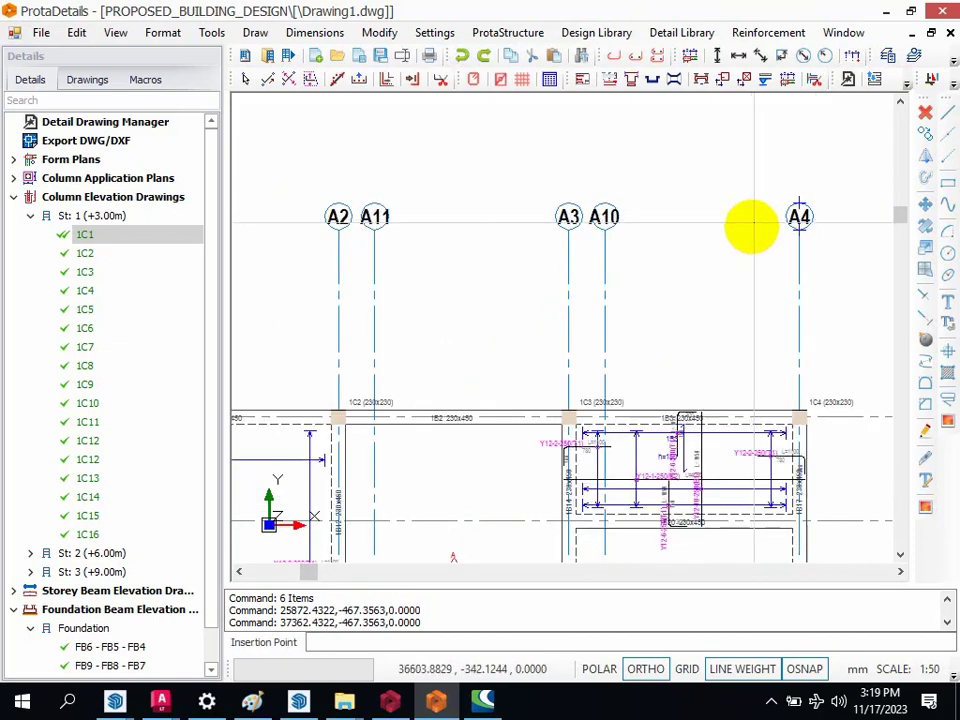
pyautogui.click(733, 268)
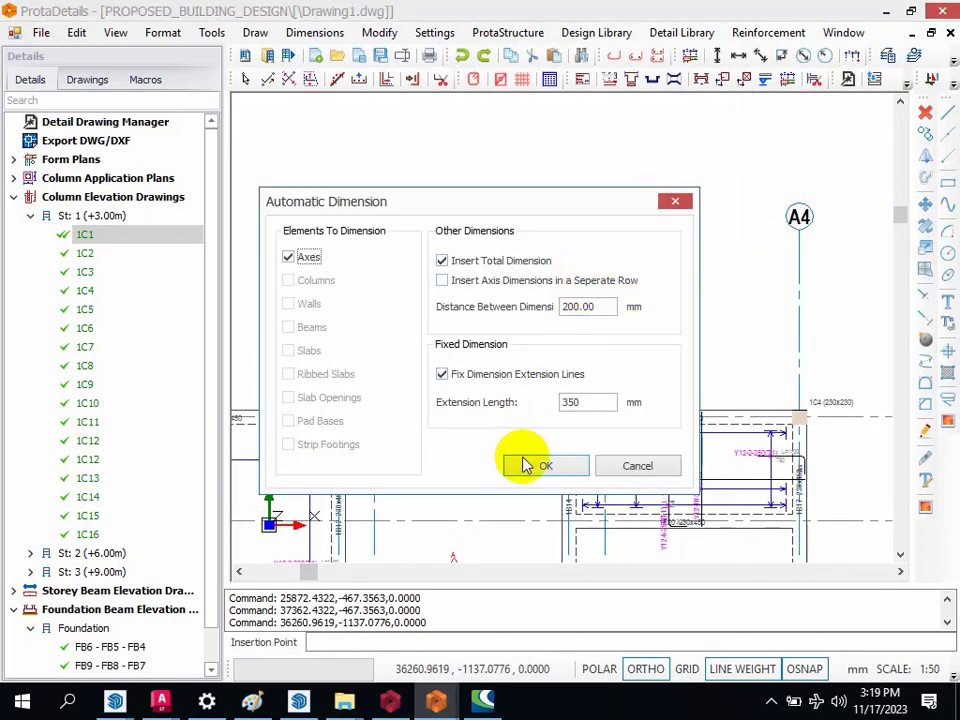
pyautogui.click(529, 468)
pyautogui.scroll(-2, 657, 250)
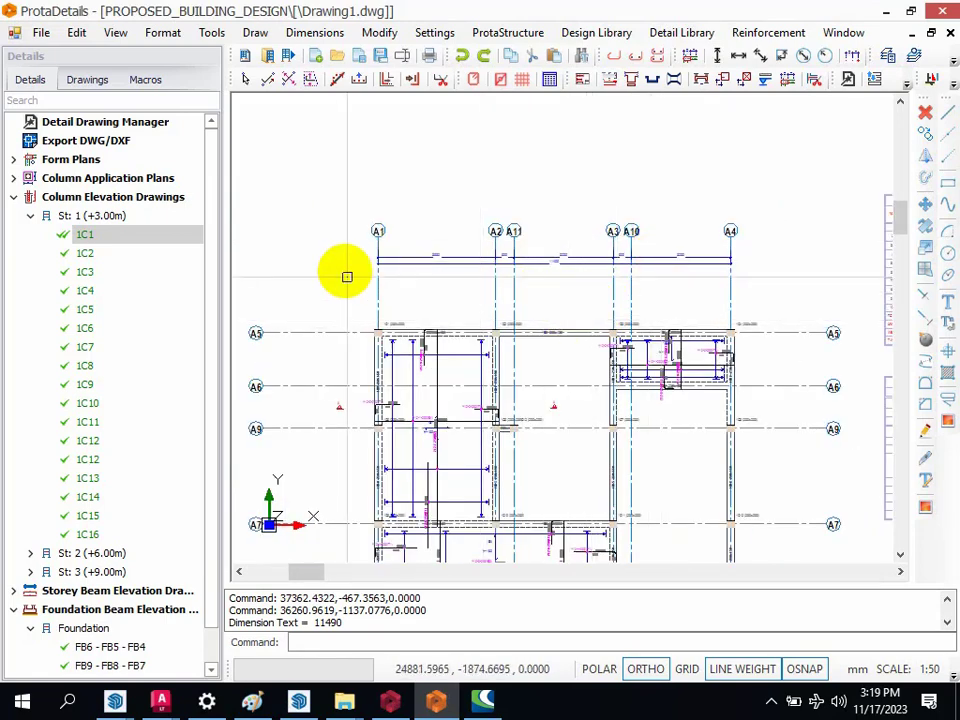
# Step: Examine the axis dimensions on the storey 1 plan and the Y12-9-250(T1) slab bar near beam 1B1
pyautogui.scroll(2, 359, 291)
pyautogui.scroll(1, 359, 291)
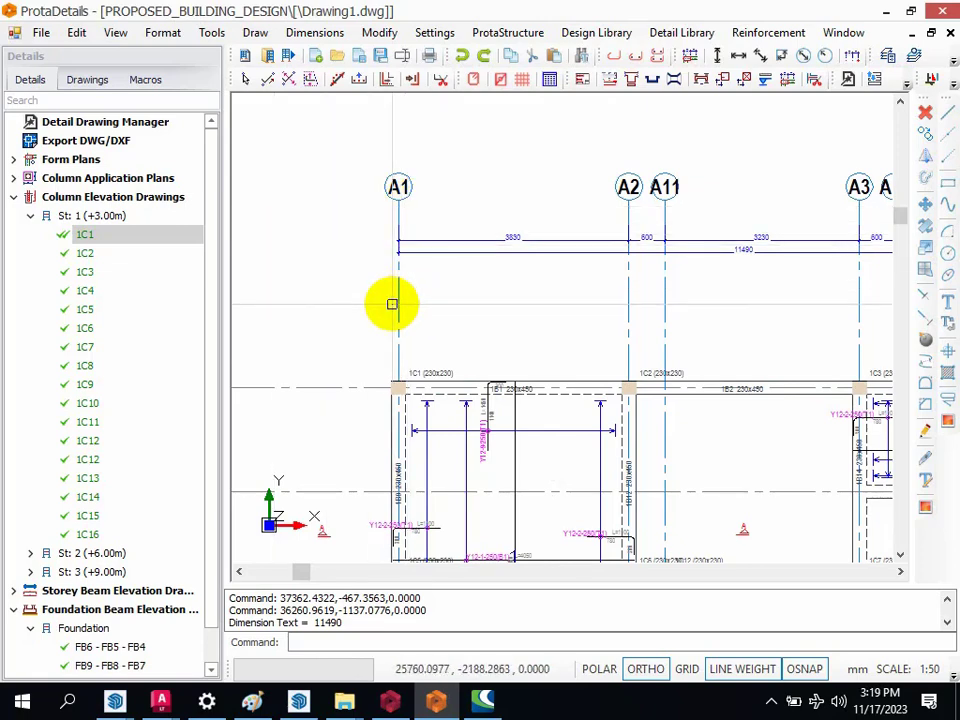
pyautogui.scroll(-4, 368, 229)
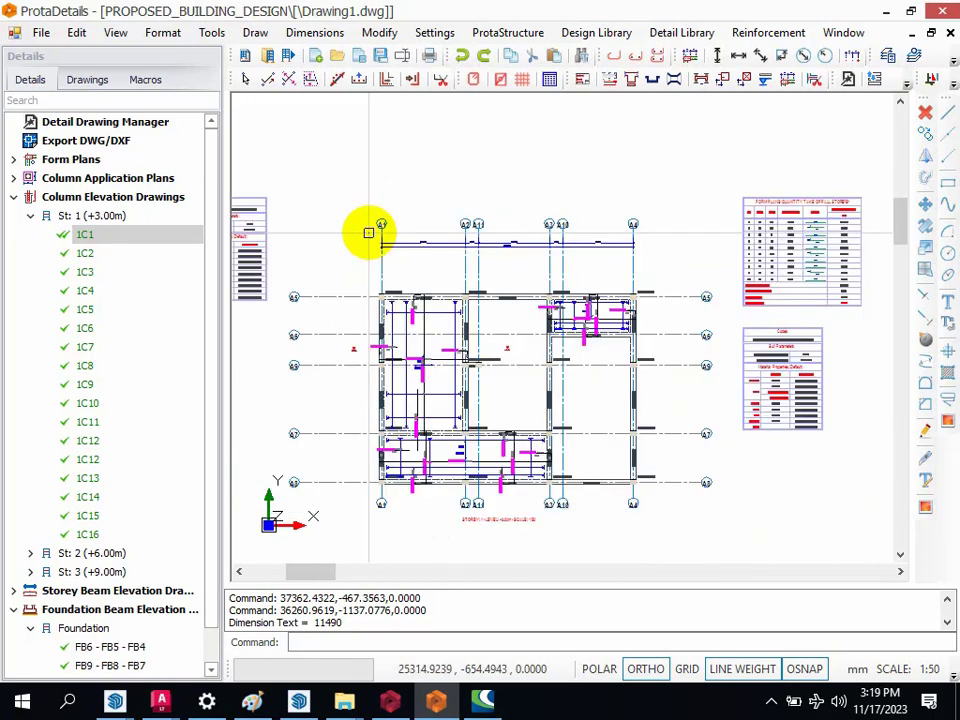
pyautogui.scroll(10, 386, 285)
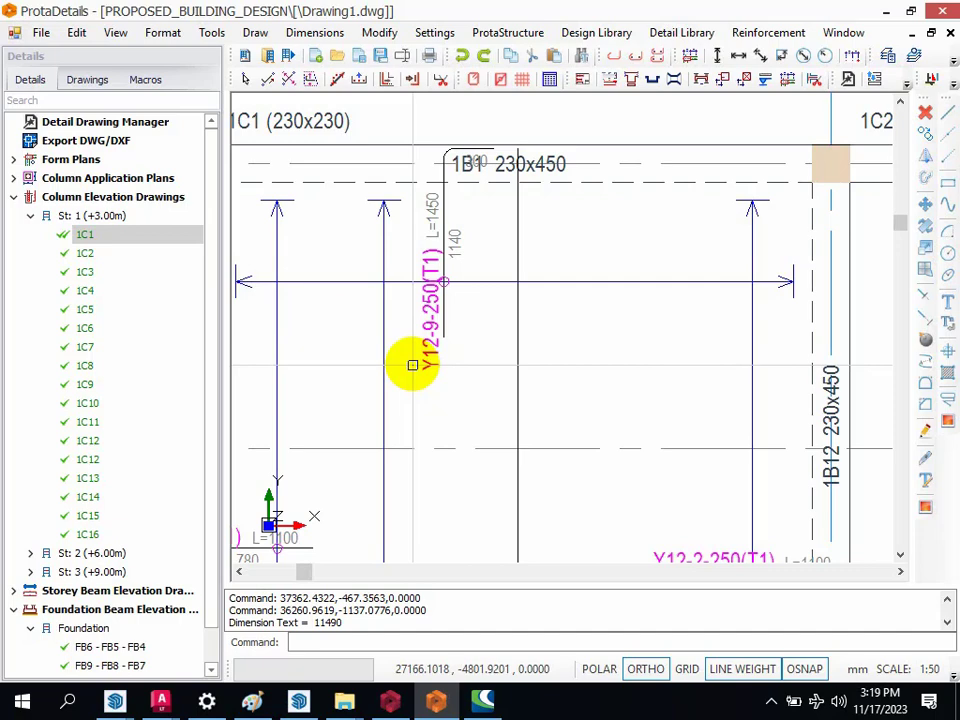
pyautogui.click(429, 343)
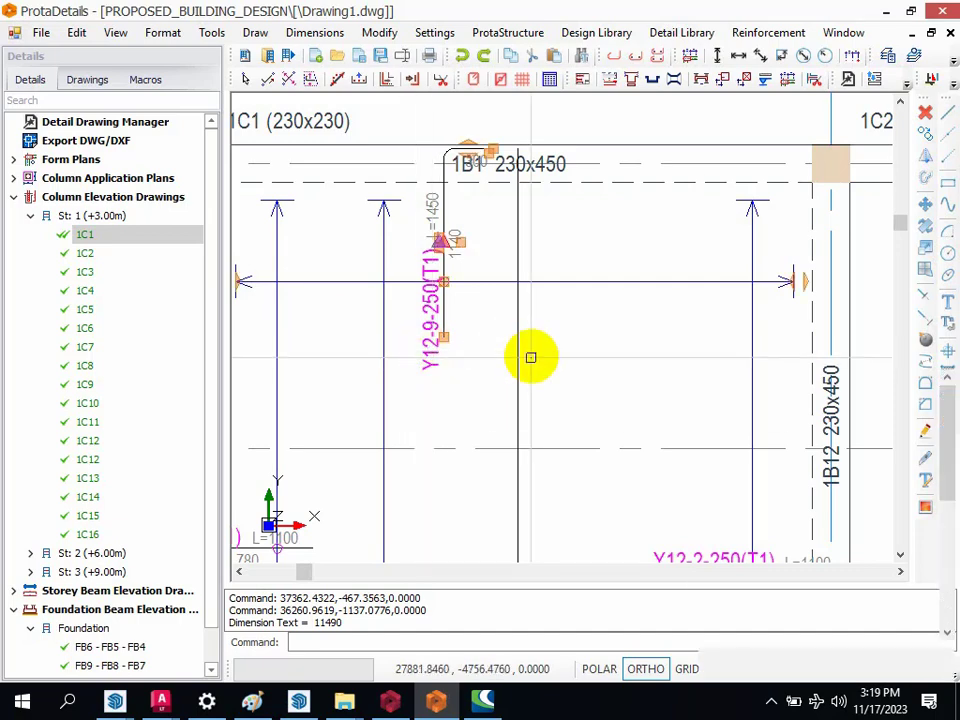
pyautogui.press('Escape')
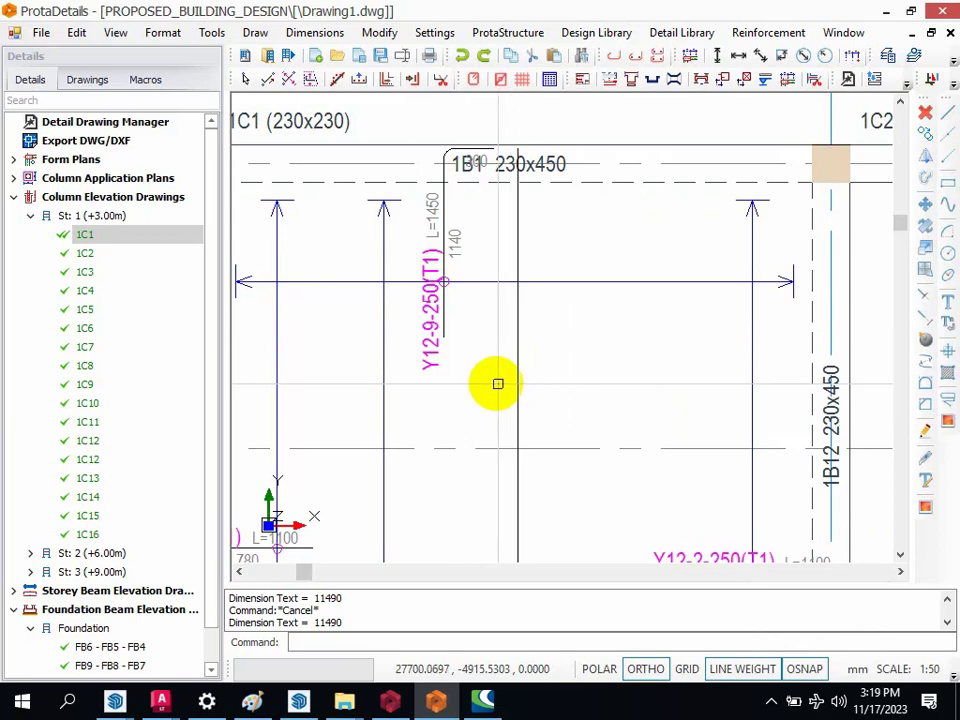
# Step: Review the overall layout of all generated plans, column elevations and beam details in the drawing
pyautogui.scroll(-4, 441, 296)
pyautogui.scroll(-2, 358, 238)
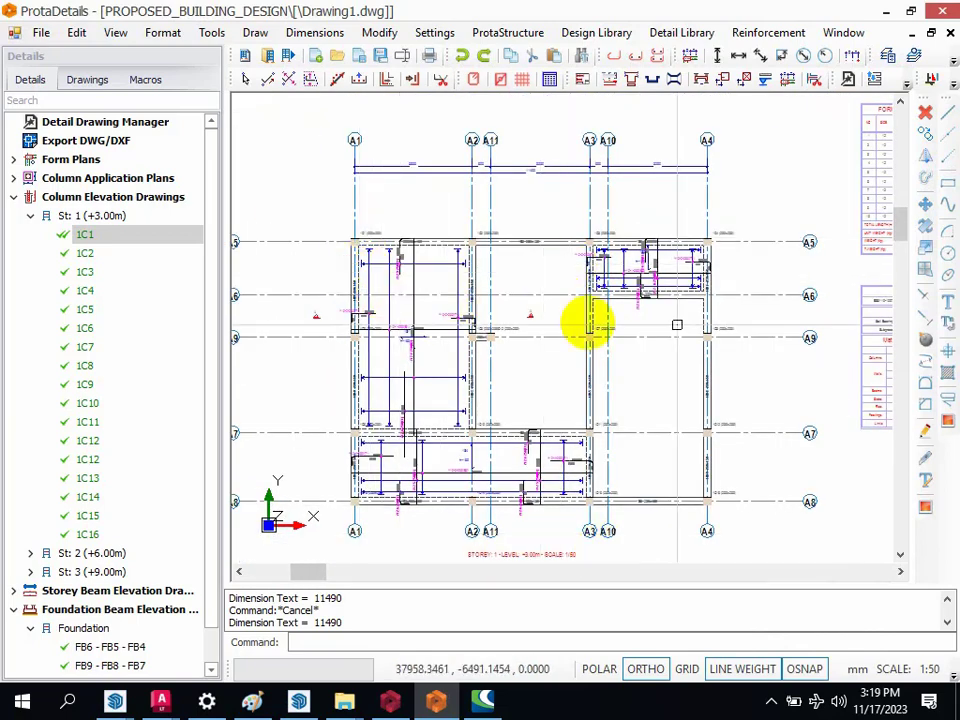
pyautogui.scroll(-1, 483, 272)
pyautogui.scroll(-2, 470, 279)
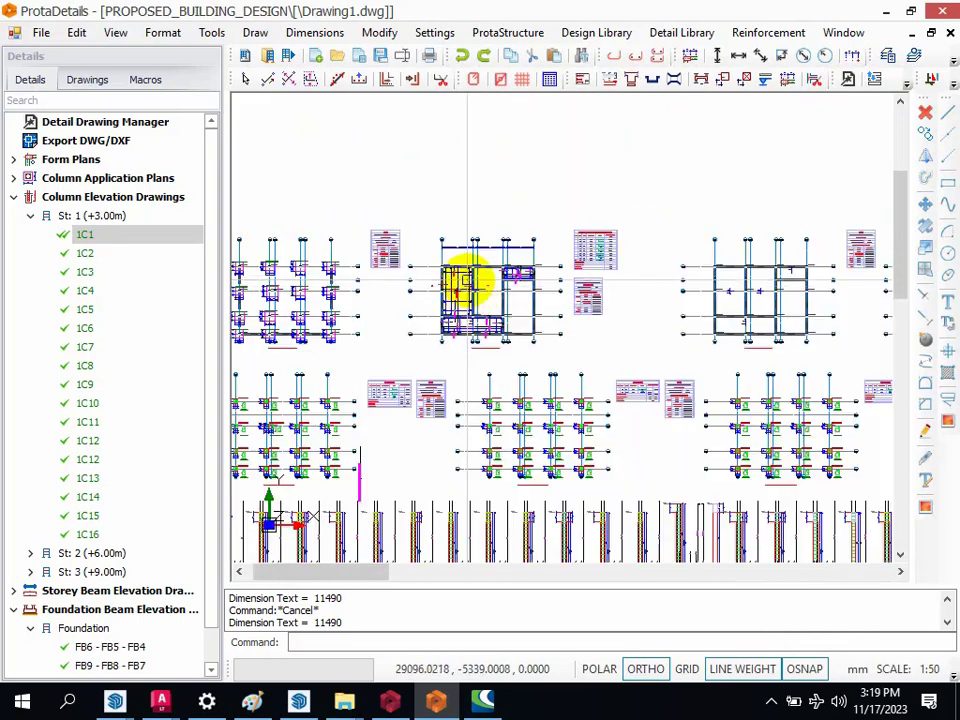
pyautogui.scroll(-1, 473, 283)
pyautogui.scroll(-2, 483, 280)
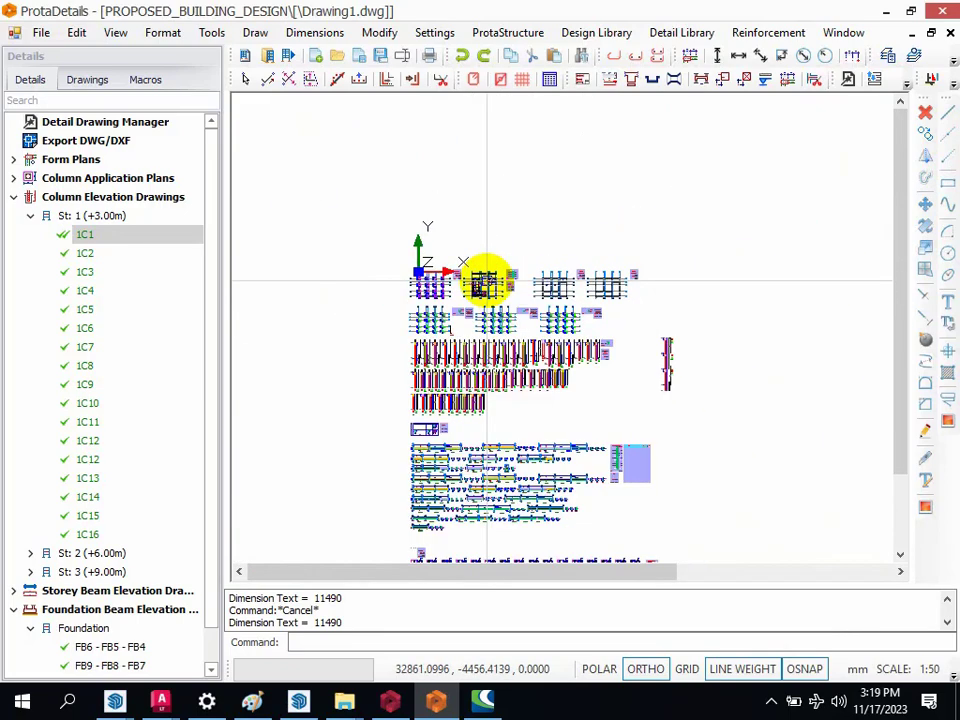
pyautogui.scroll(1, 425, 286)
pyautogui.scroll(1, 420, 286)
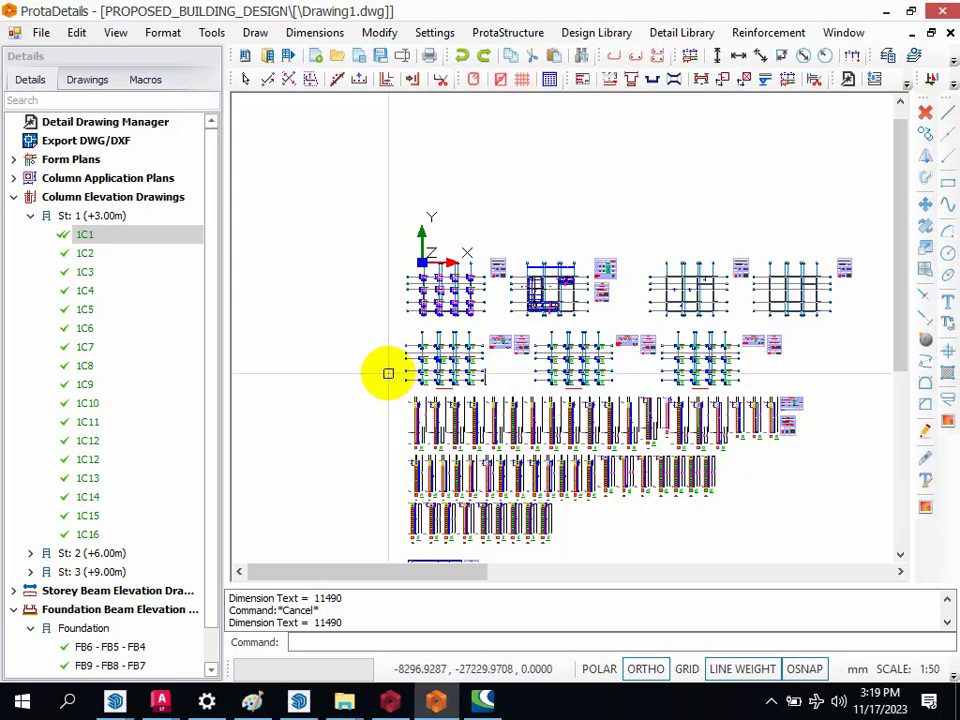
pyautogui.scroll(-3, 354, 262)
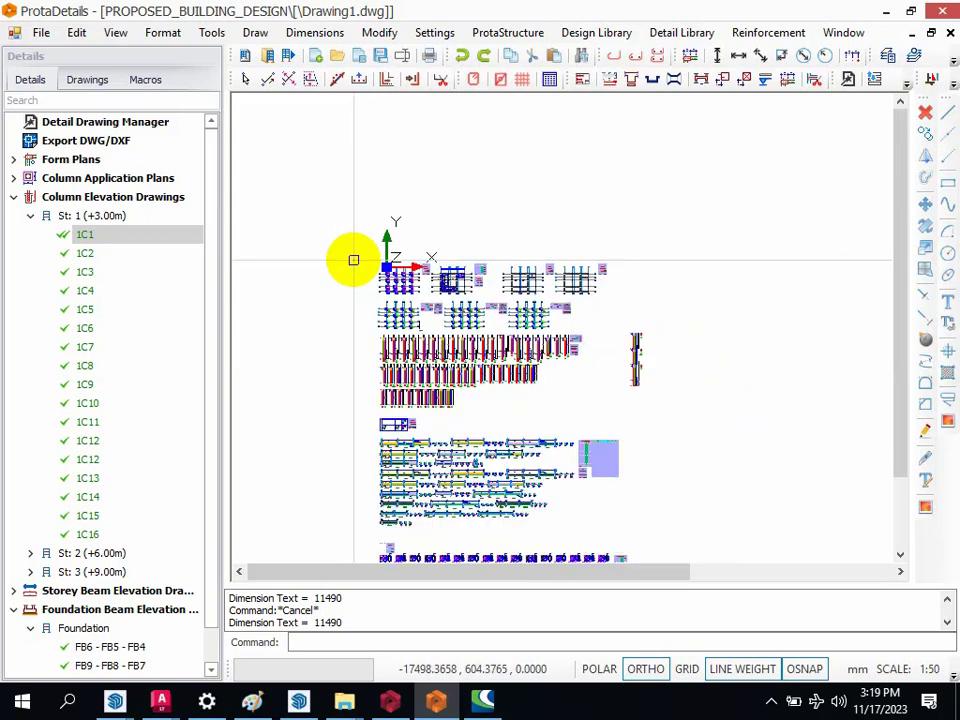
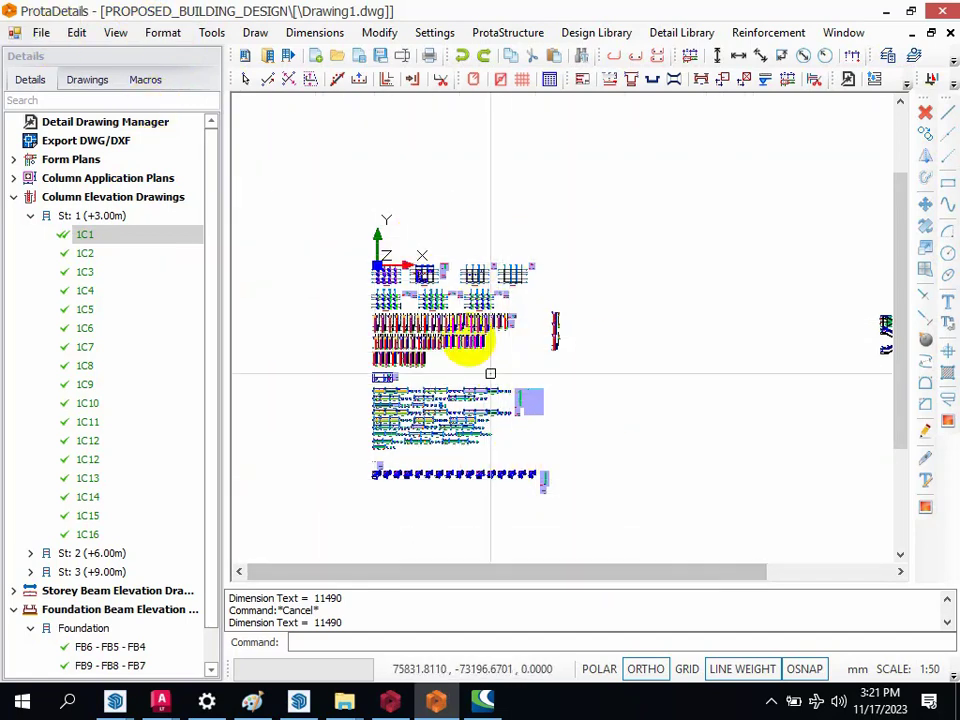
# Step: Export Drawing1.dwg to the ExportedDrawings directory in DWG2010 version
pyautogui.click(39, 36)
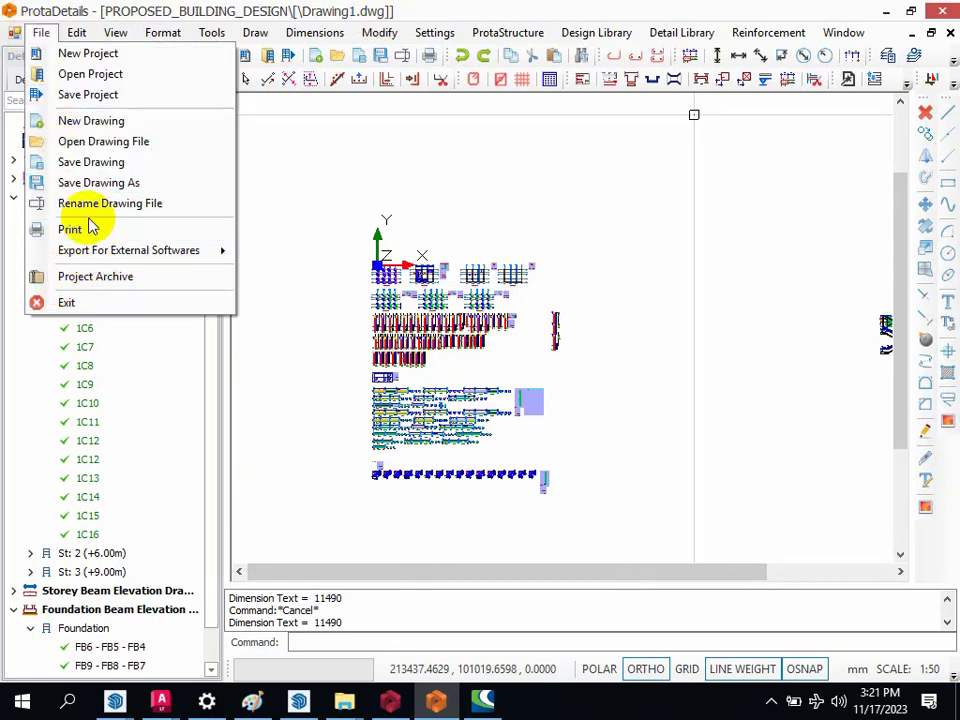
pyautogui.moveTo(110, 253)
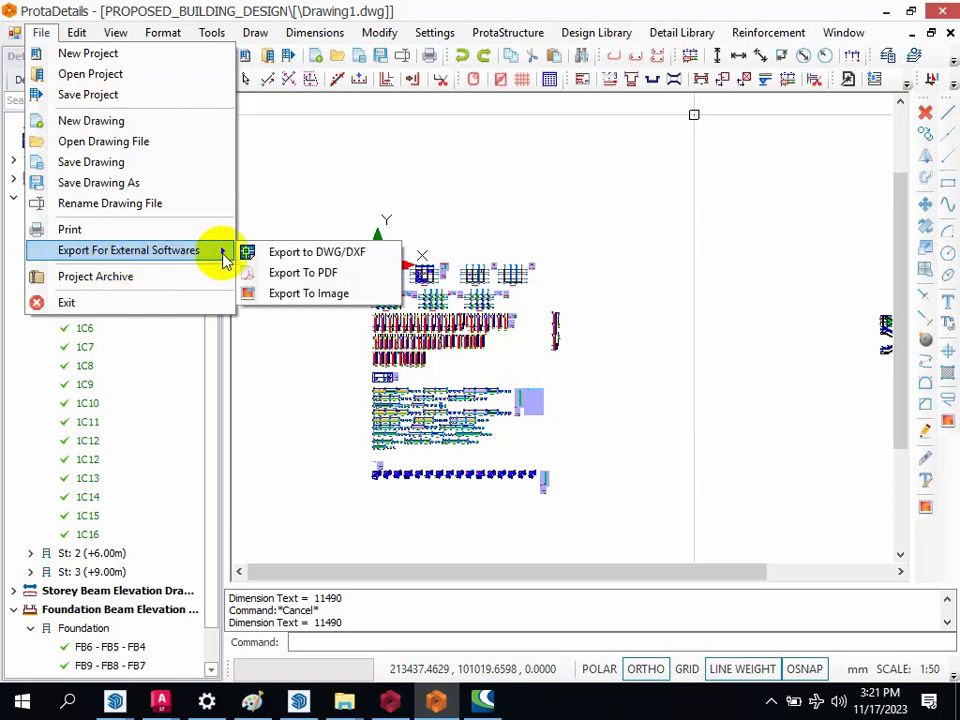
pyautogui.click(336, 262)
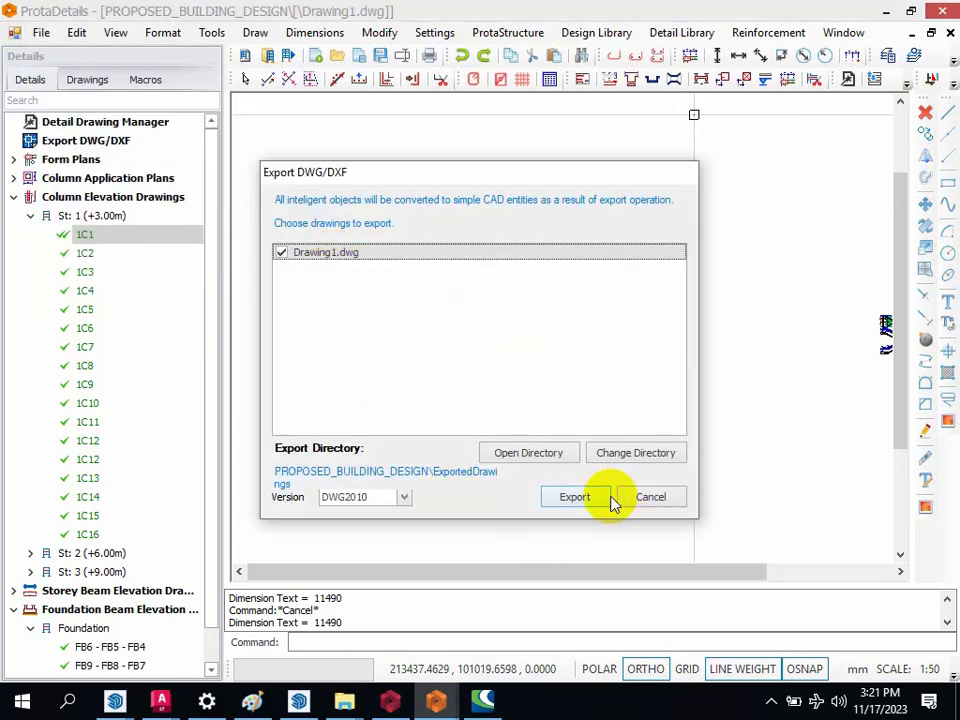
pyautogui.click(605, 497)
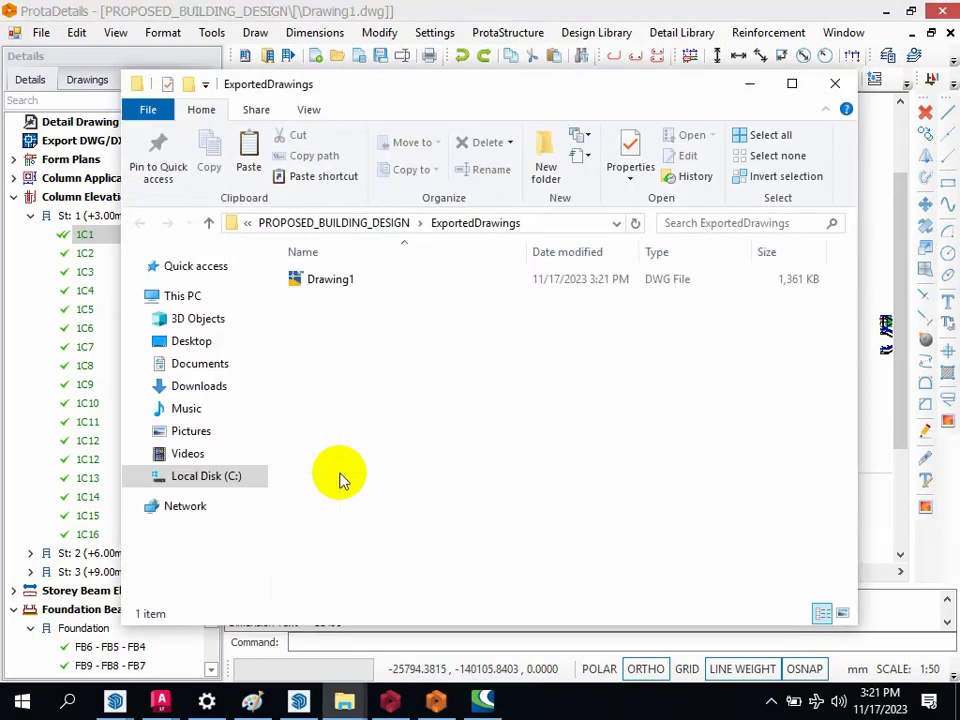
# Step: Open the exported Drawing1 file in AutoCAD LT and continue despite its foreign DWG origin
pyautogui.click(322, 285)
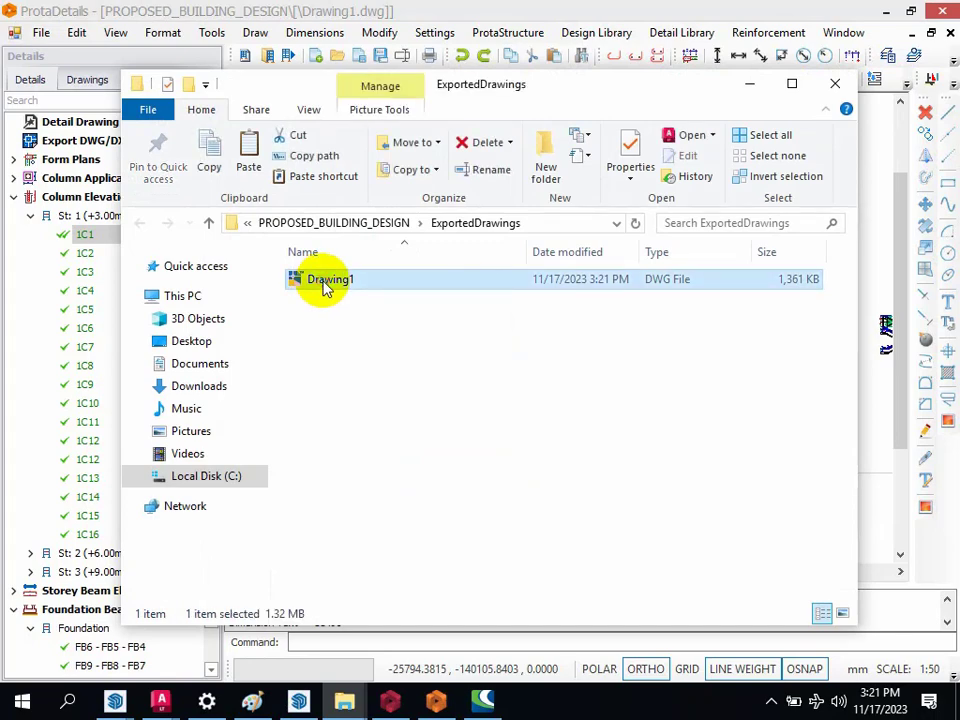
pyautogui.doubleClick(323, 285)
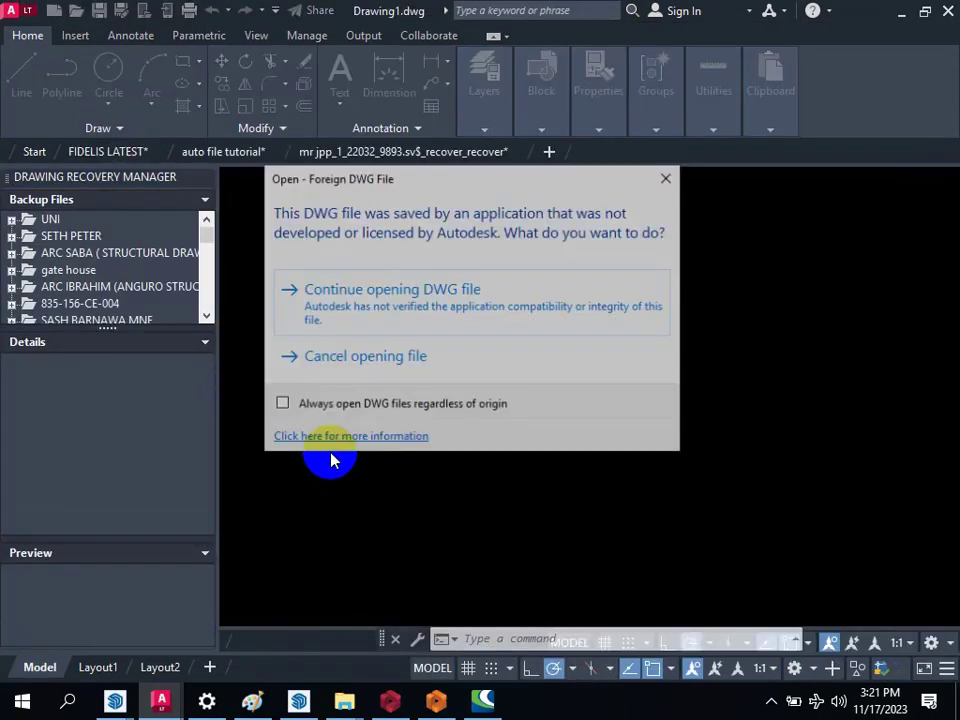
pyautogui.click(396, 294)
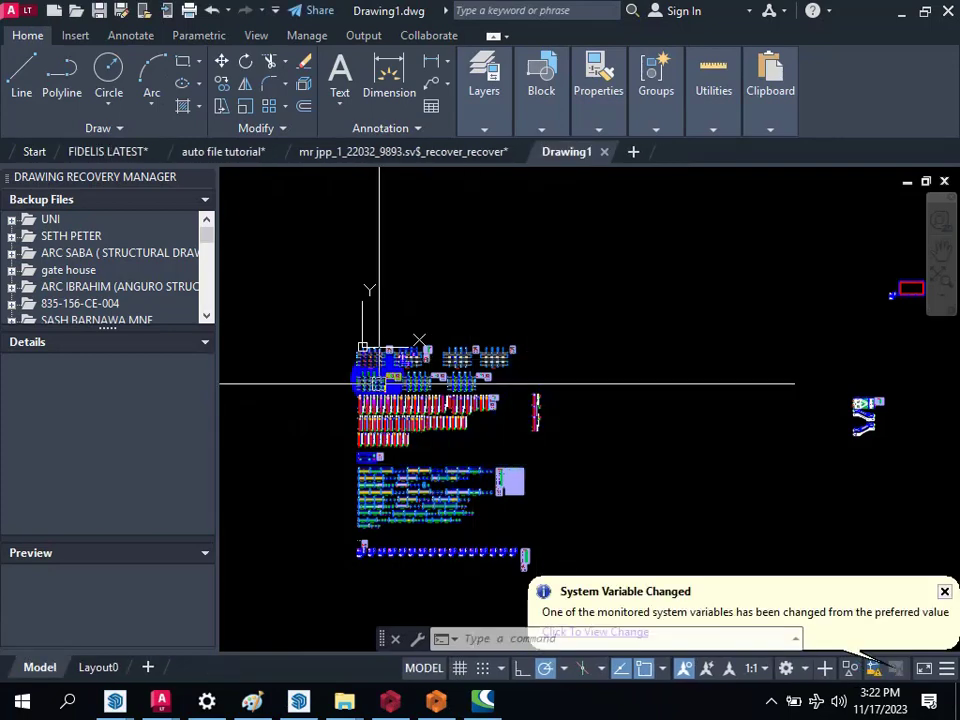
# Step: Examine the exported foundation plan, column elevations, beam elevations and pad base details in Drawing1
pyautogui.scroll(2, 315, 336)
pyautogui.scroll(12, 401, 369)
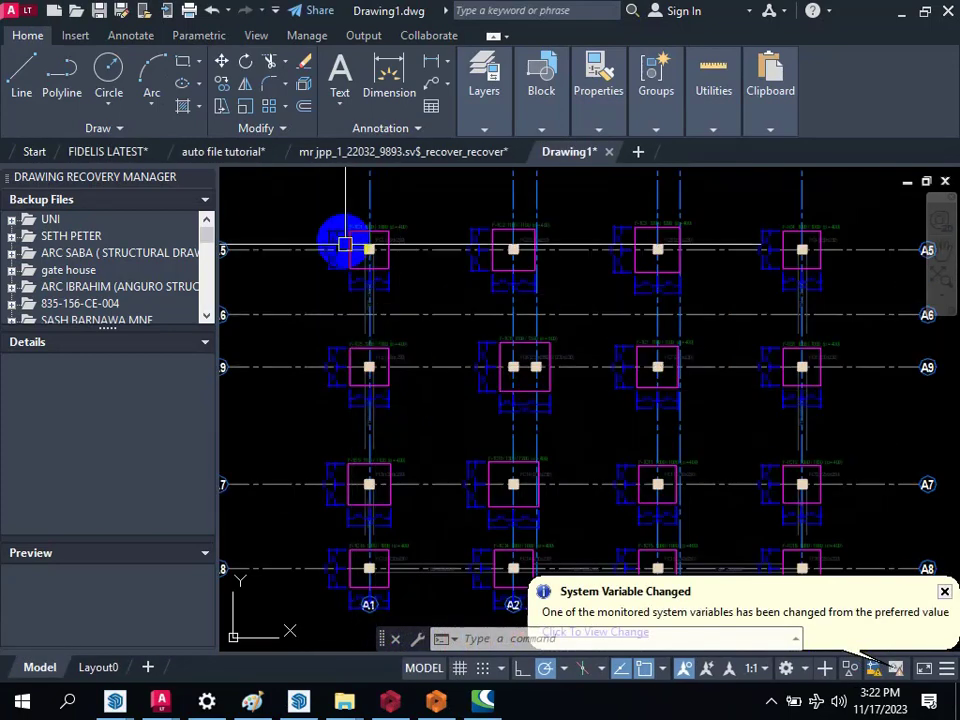
pyautogui.scroll(-10, 337, 207)
pyautogui.scroll(5, 364, 343)
pyautogui.scroll(-8, 386, 300)
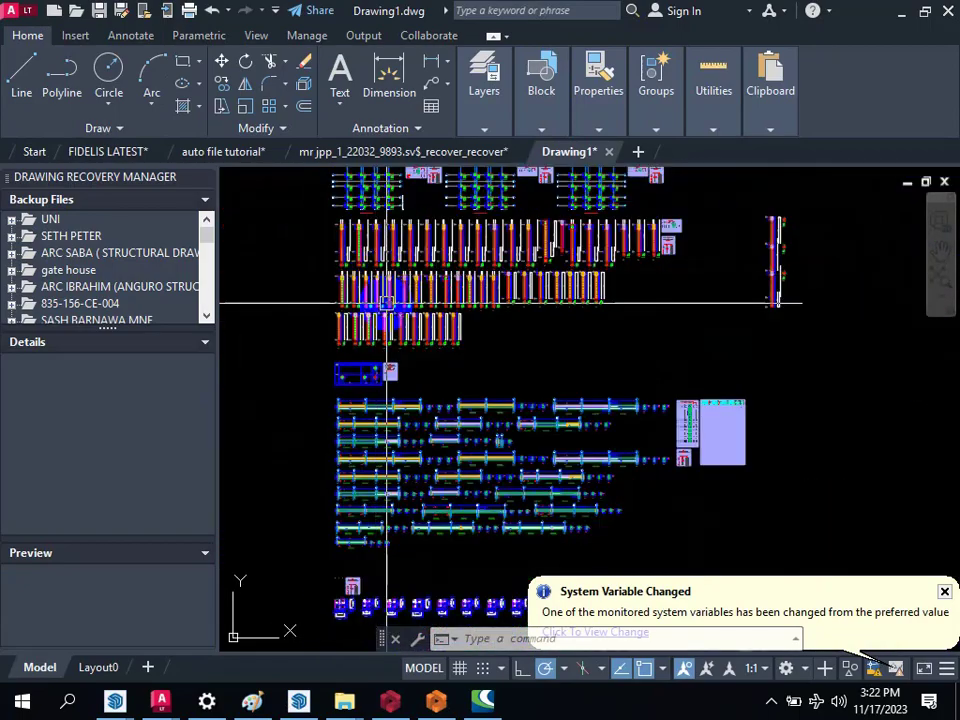
pyautogui.scroll(12, 371, 392)
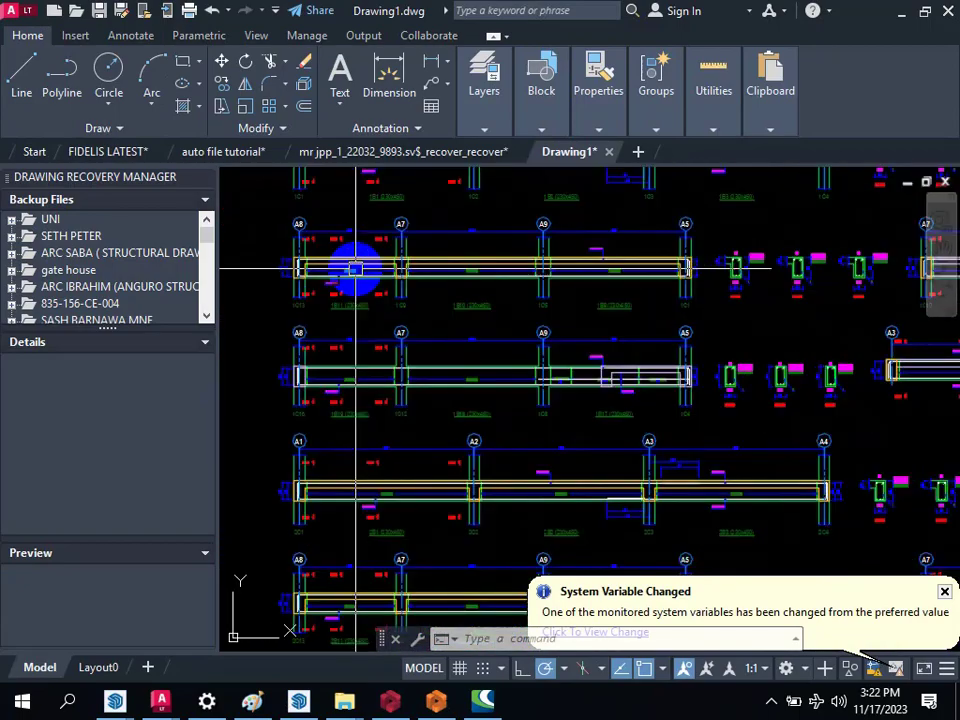
pyautogui.scroll(4, 265, 212)
pyautogui.scroll(-5, 389, 378)
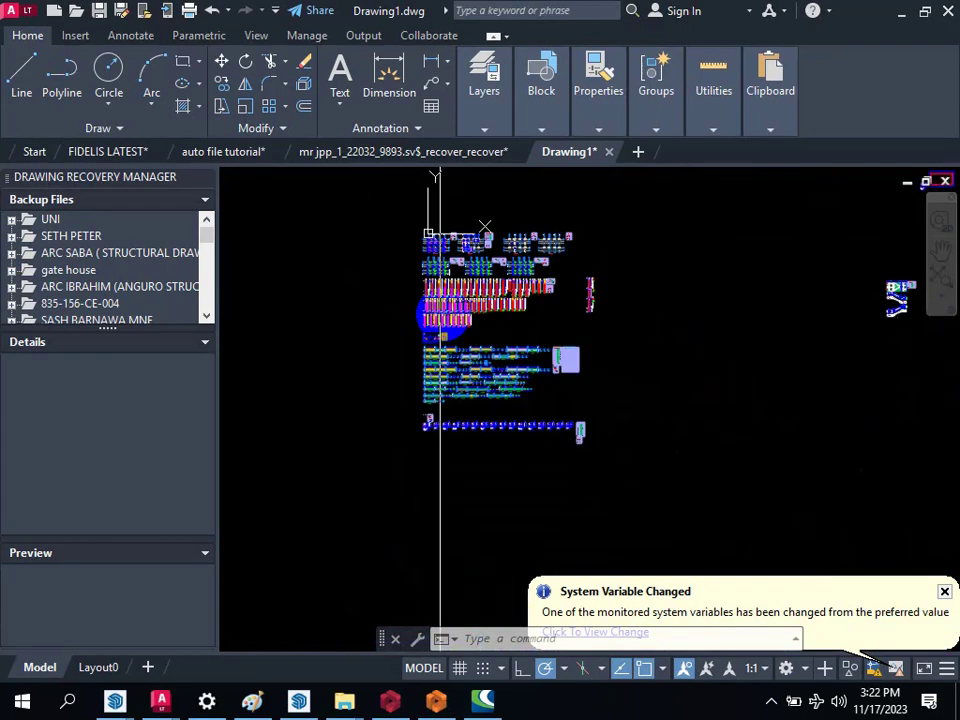
pyautogui.scroll(4, 439, 311)
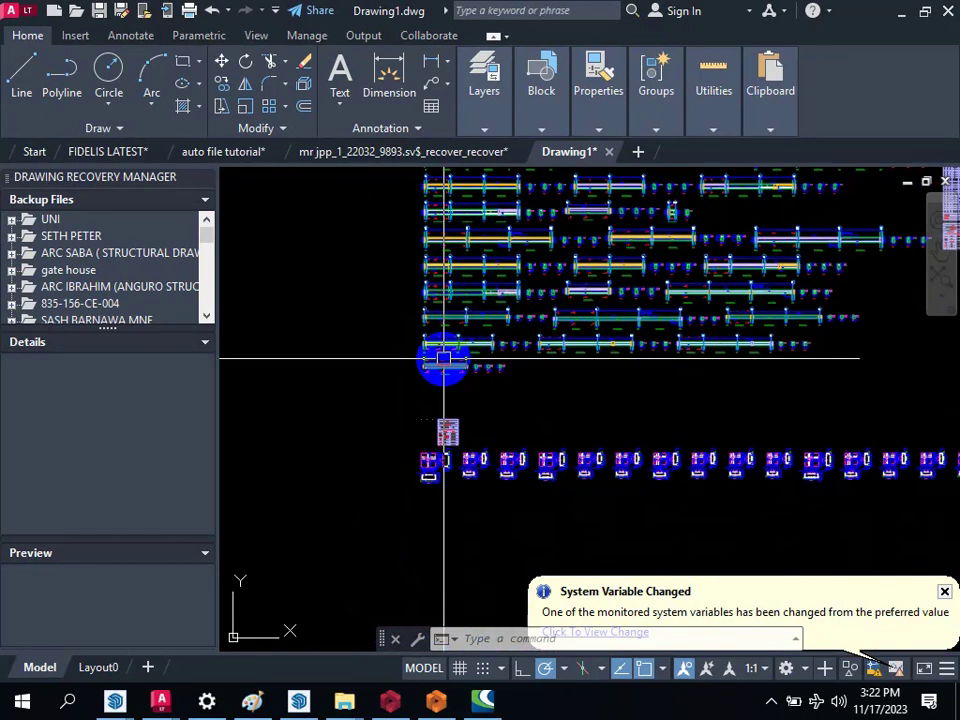
pyautogui.scroll(-5, 444, 358)
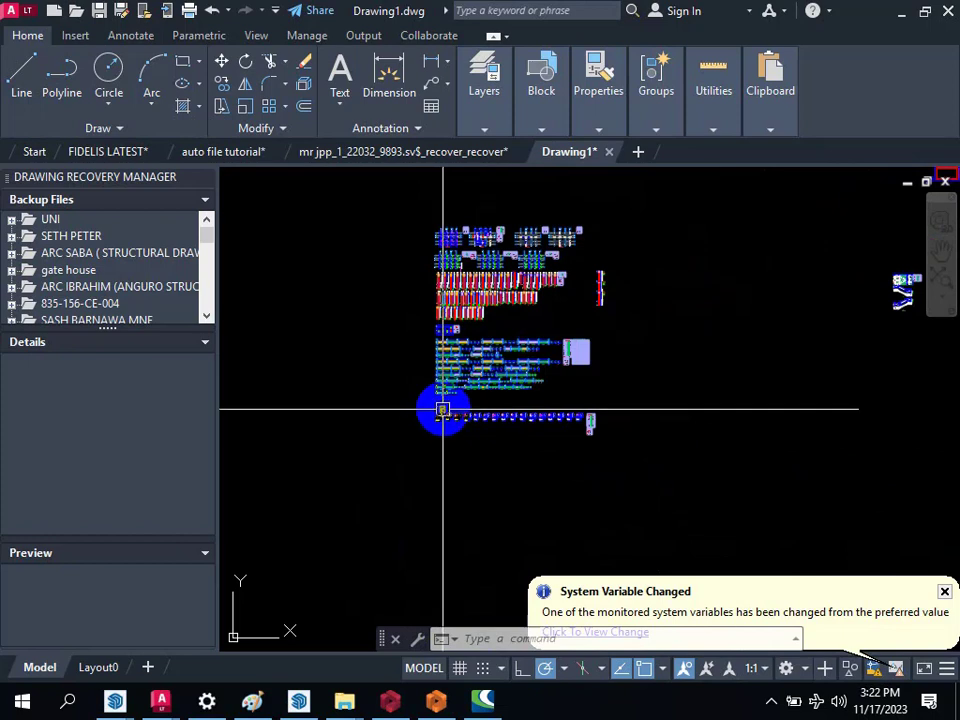
pyautogui.scroll(-5, 445, 408)
pyautogui.scroll(5, 424, 347)
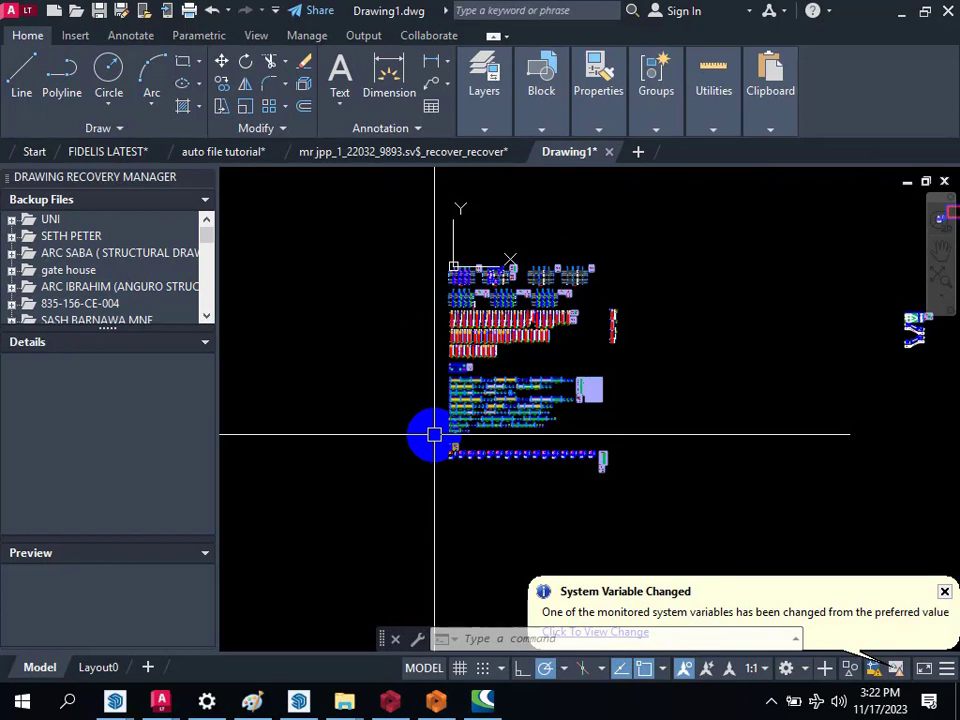
# Step: Examine the storey 1 plan's axis dimensions and slab reinforcement around columns 1C1 and 1C2
pyautogui.scroll(5, 455, 271)
pyautogui.scroll(-2, 565, 289)
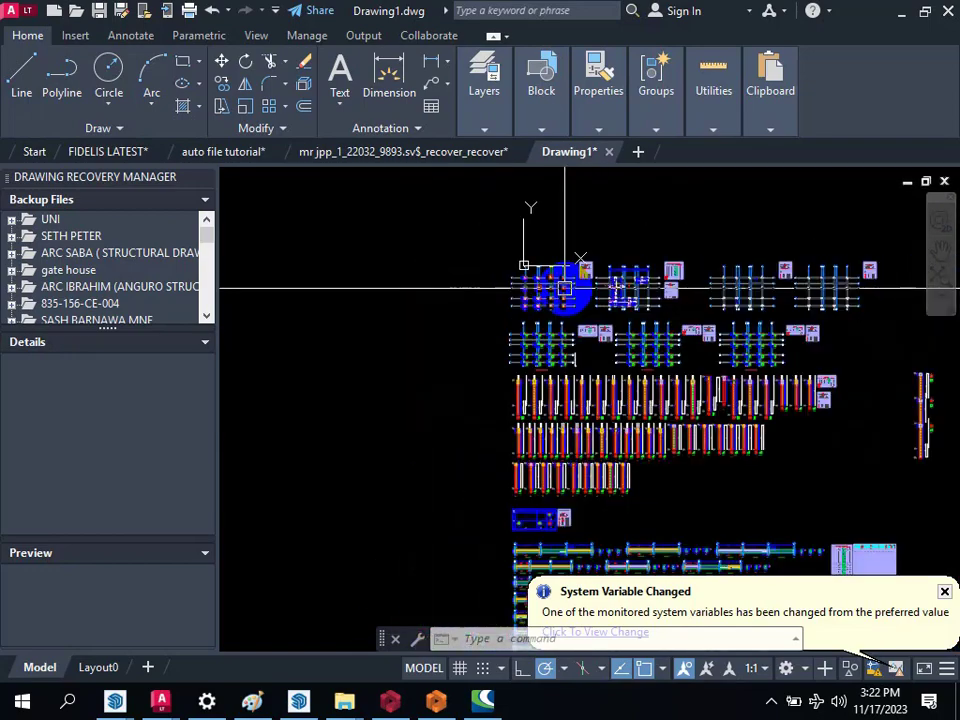
pyautogui.scroll(3, 565, 289)
pyautogui.scroll(2, 449, 357)
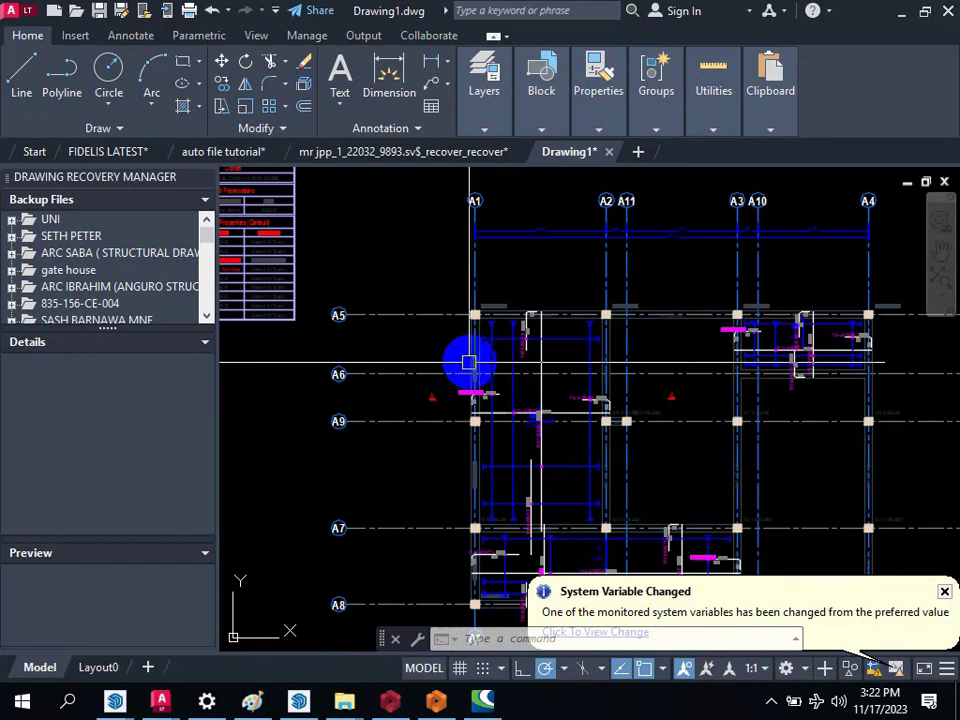
pyautogui.scroll(5, 510, 315)
pyautogui.scroll(-2, 480, 352)
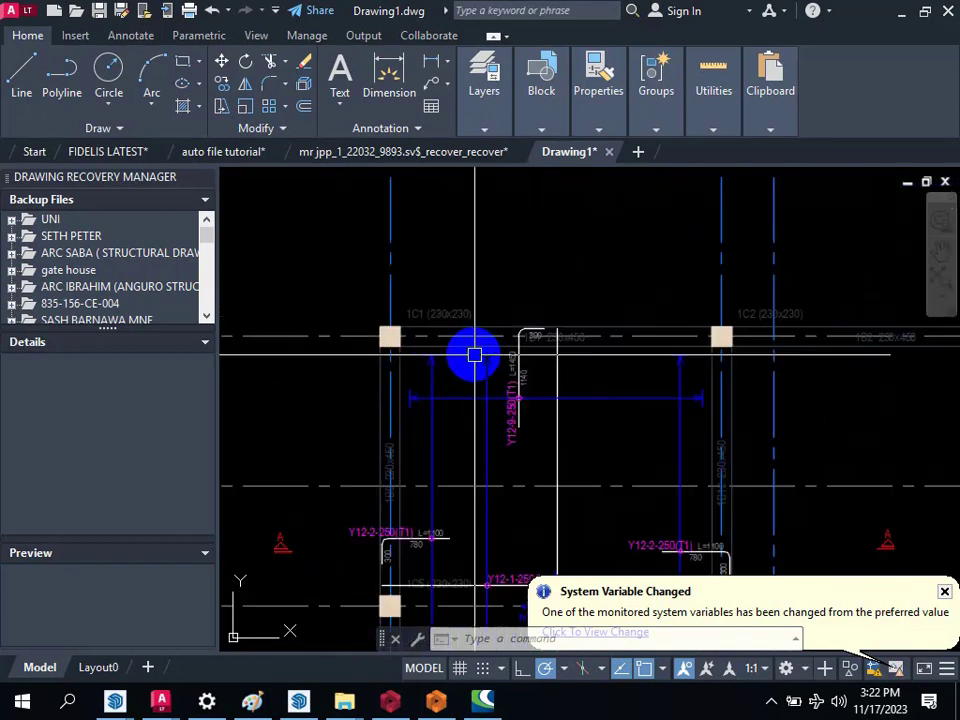
# Step: Switch to ProtaStructure and show the Storey 1 plan view
pyautogui.moveTo(393, 708)
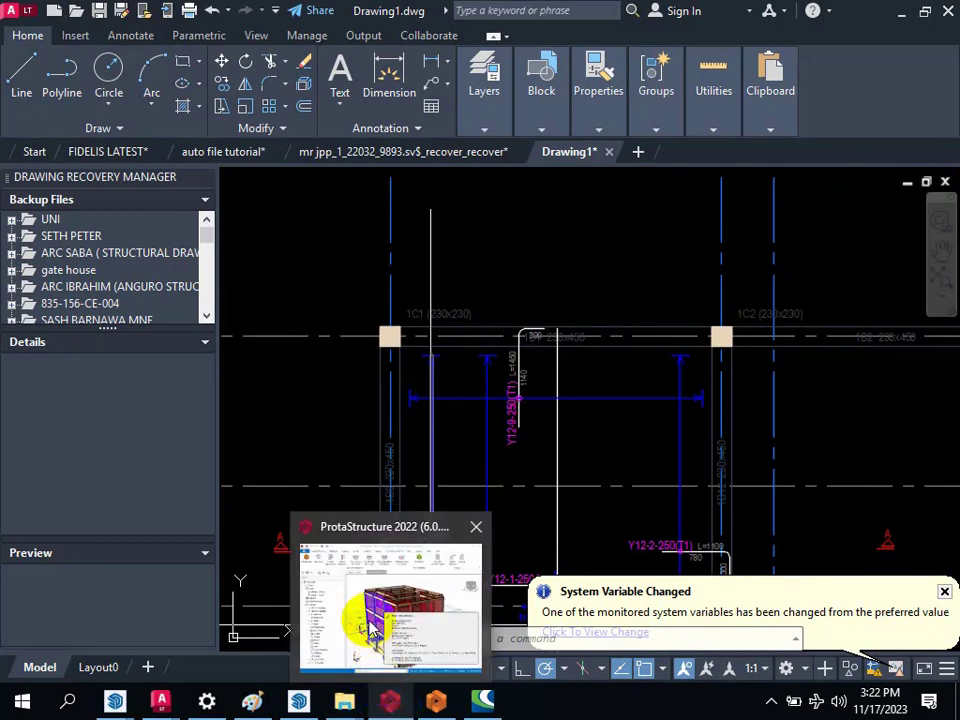
pyautogui.moveTo(372, 632)
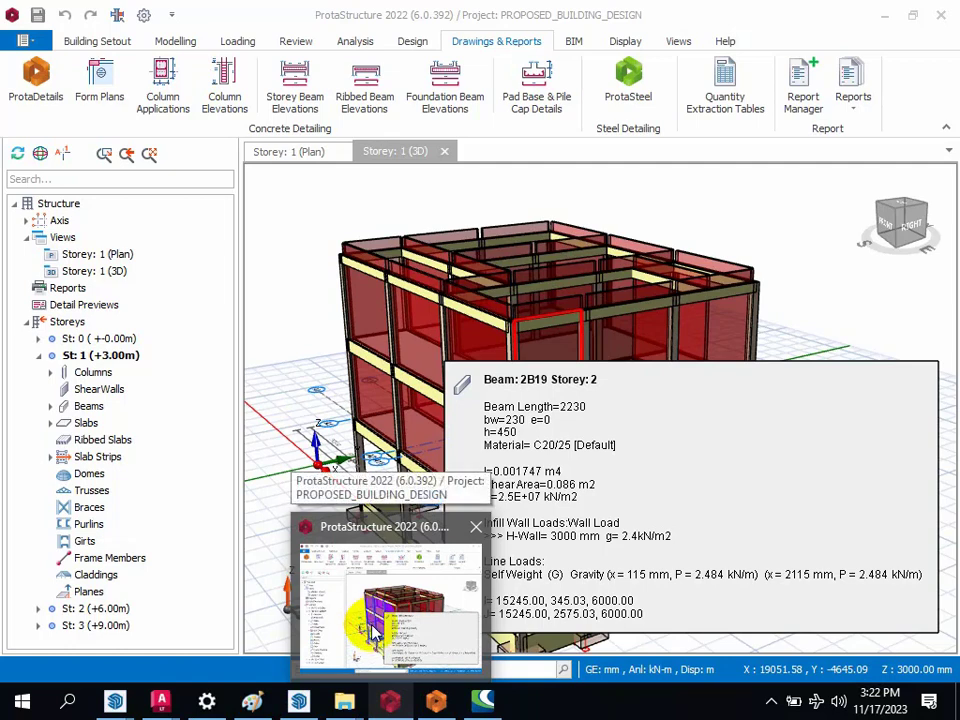
pyautogui.click(372, 632)
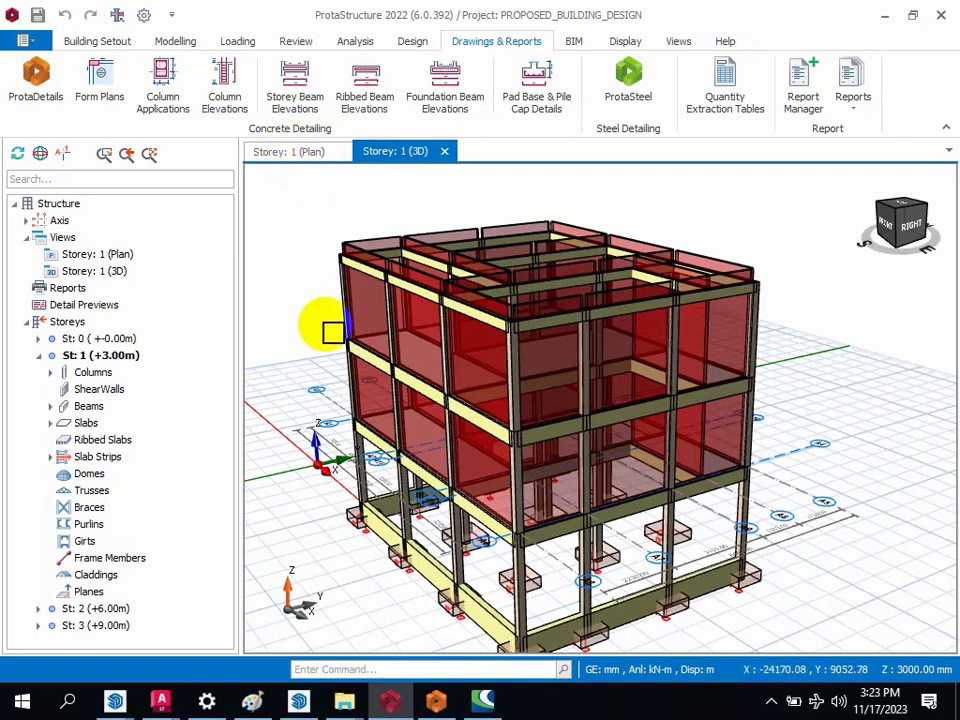
pyautogui.click(289, 152)
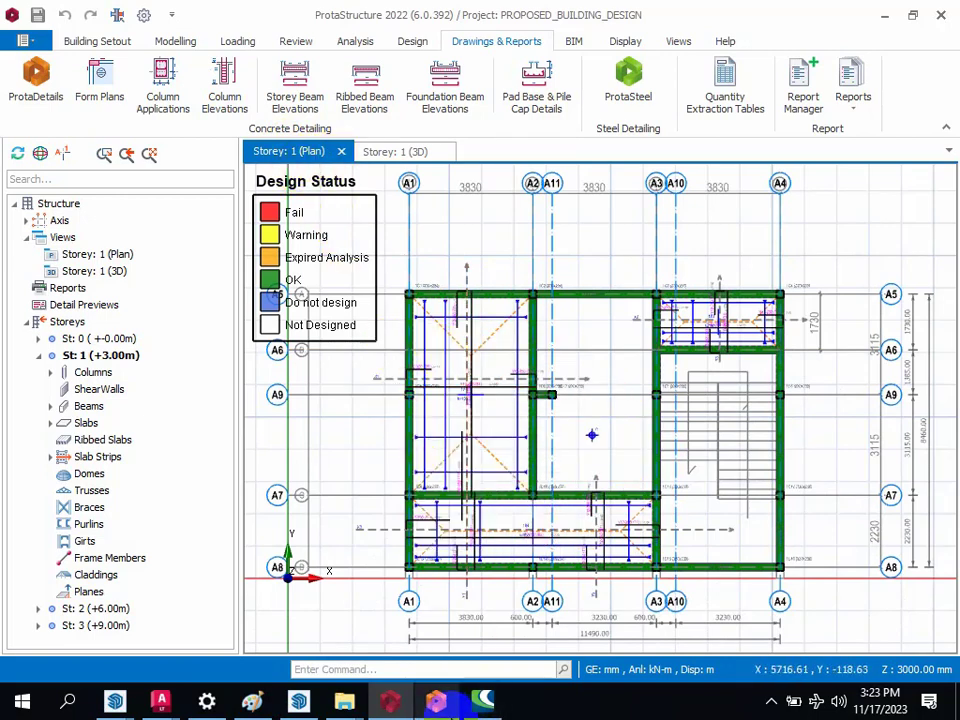
# Step: Go through ProtaDetails back to Drawing1 in AutoCAD LT and review the overall layout of the exported drawings
pyautogui.click(431, 662)
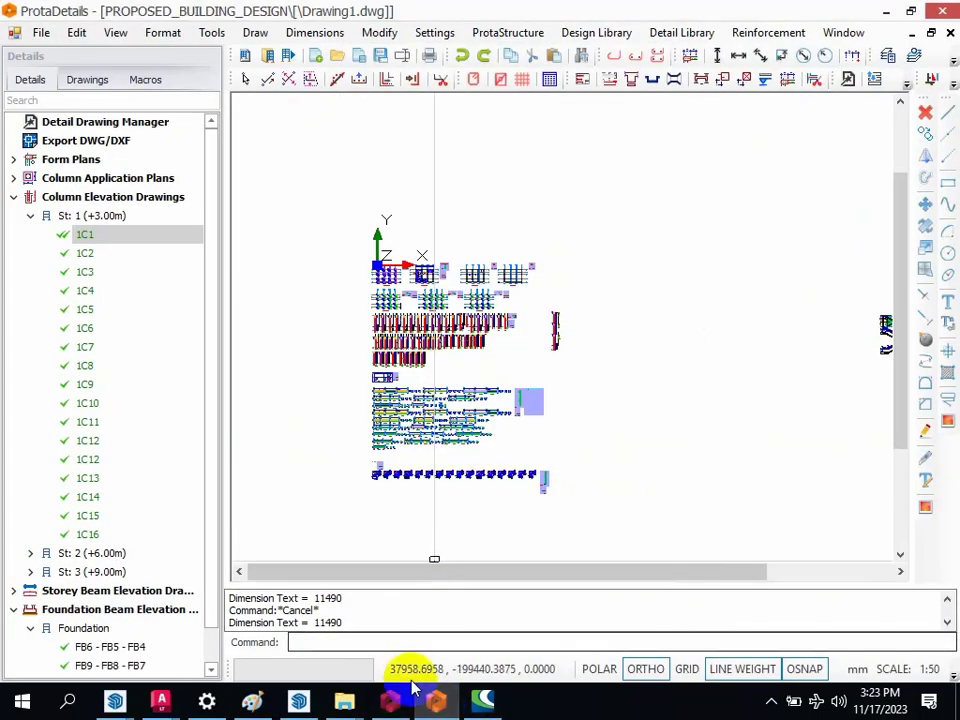
pyautogui.moveTo(165, 703)
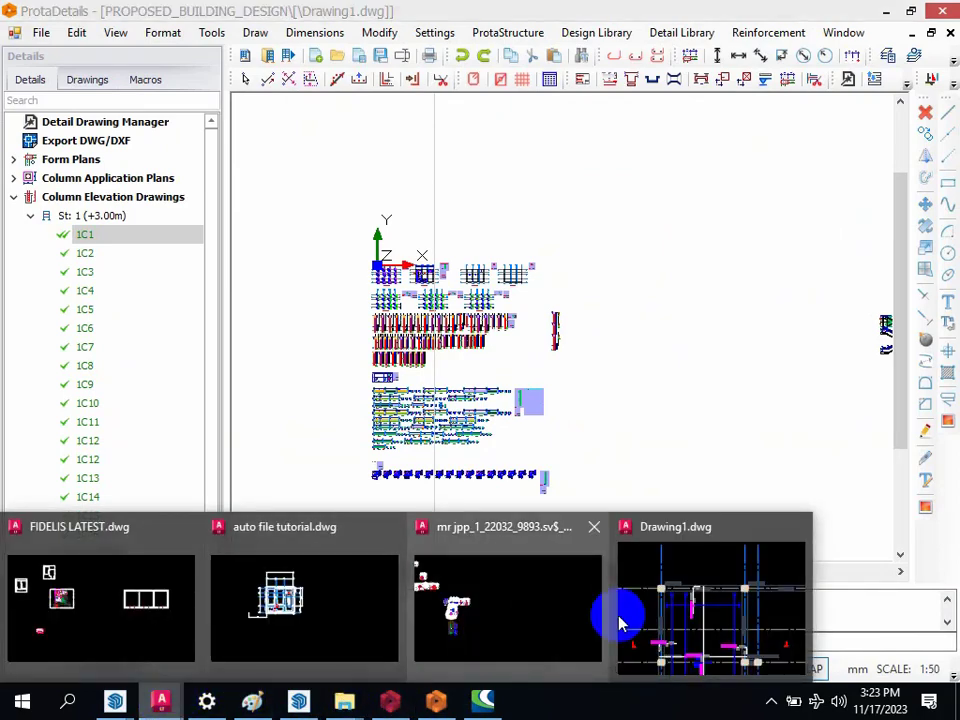
pyautogui.click(706, 601)
pyautogui.scroll(-3, 418, 240)
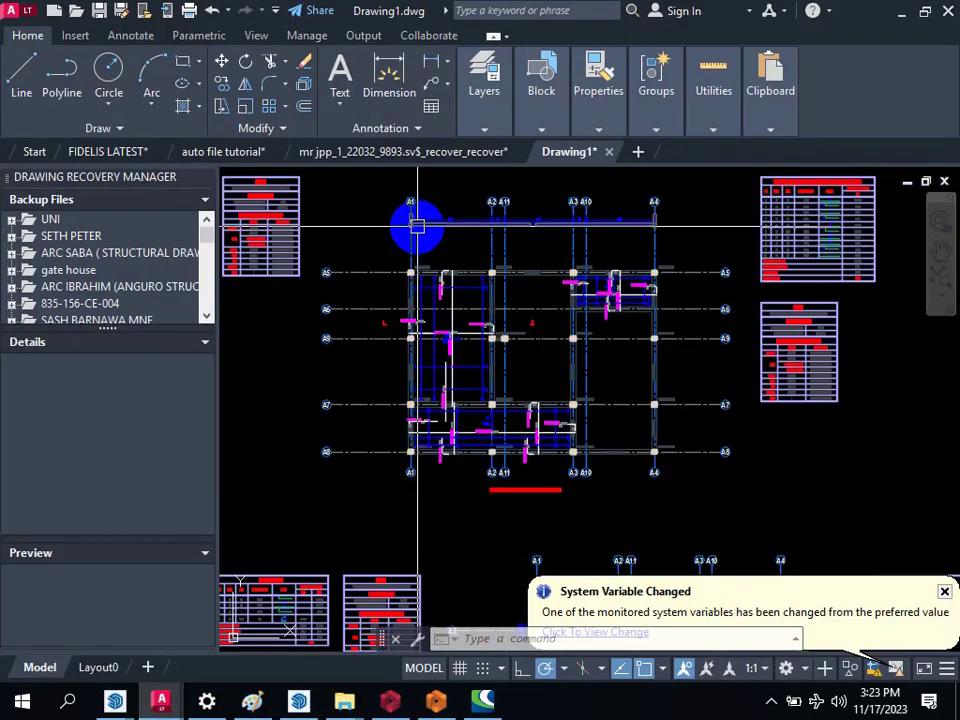
pyautogui.scroll(-5, 445, 258)
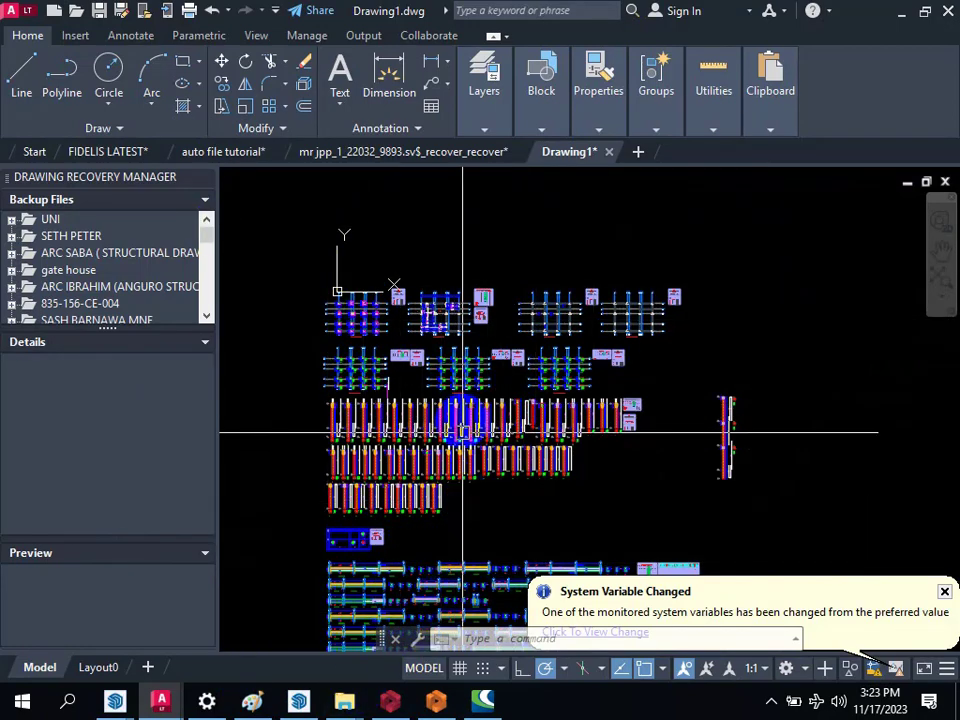
pyautogui.scroll(-4, 281, 366)
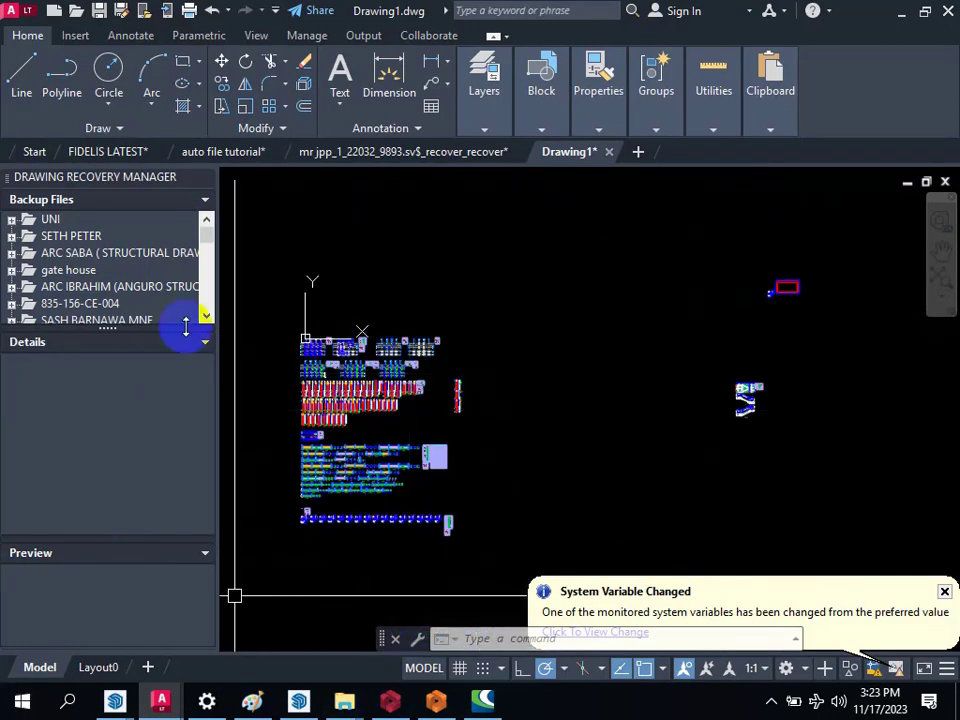
pyautogui.scroll(6, 290, 360)
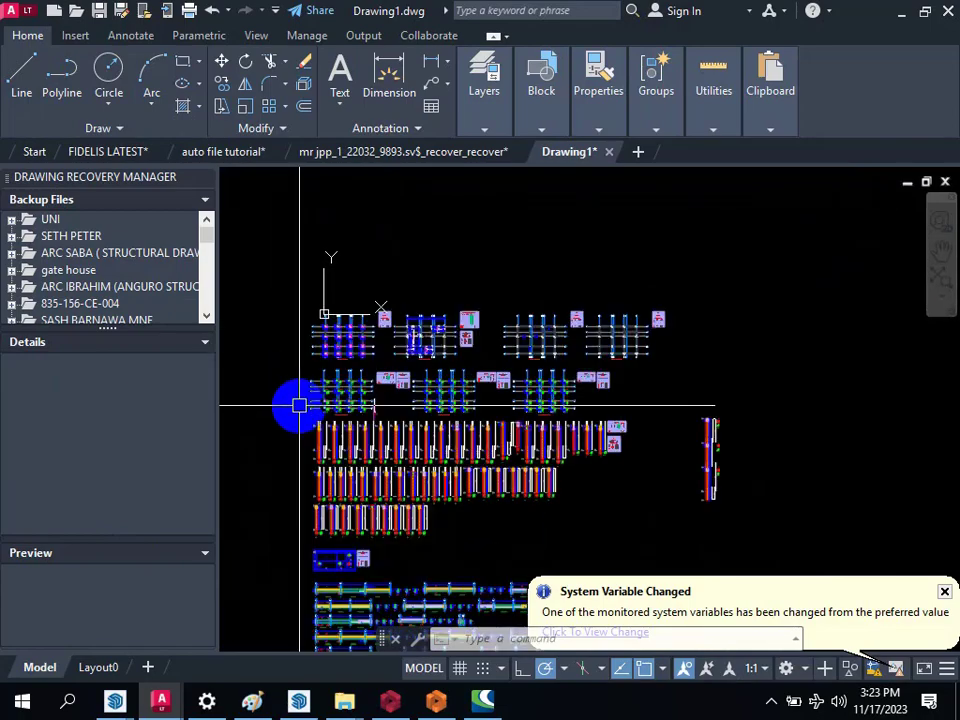
pyautogui.scroll(-5, 357, 355)
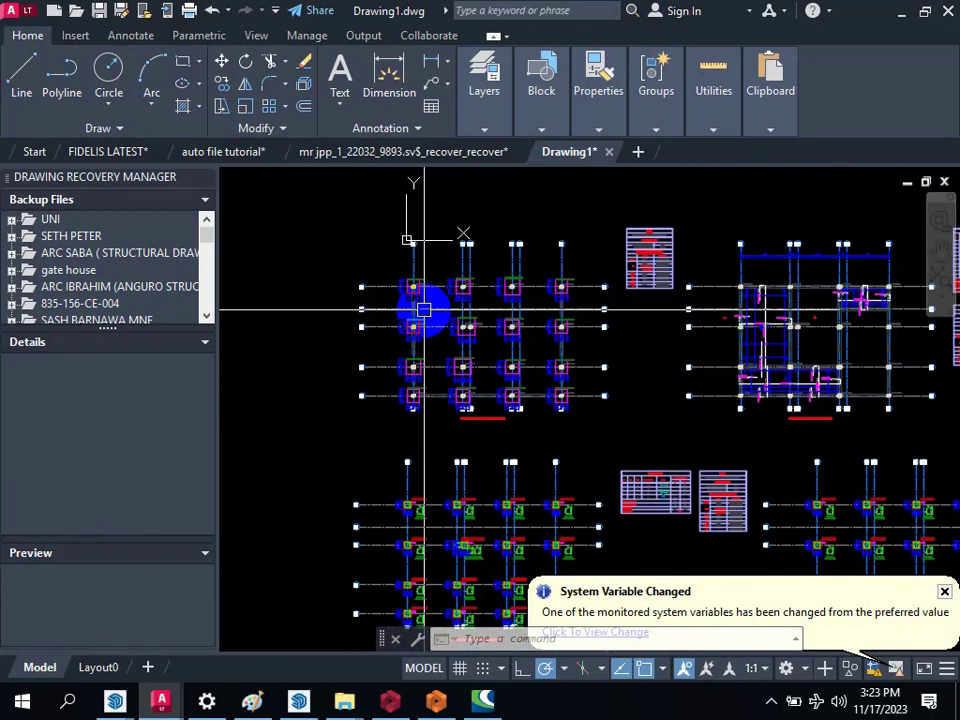
# Step: Move the foundation plan and its adjacent table into the empty space far left of the other drawings
pyautogui.write('m')
pyautogui.press('Return')
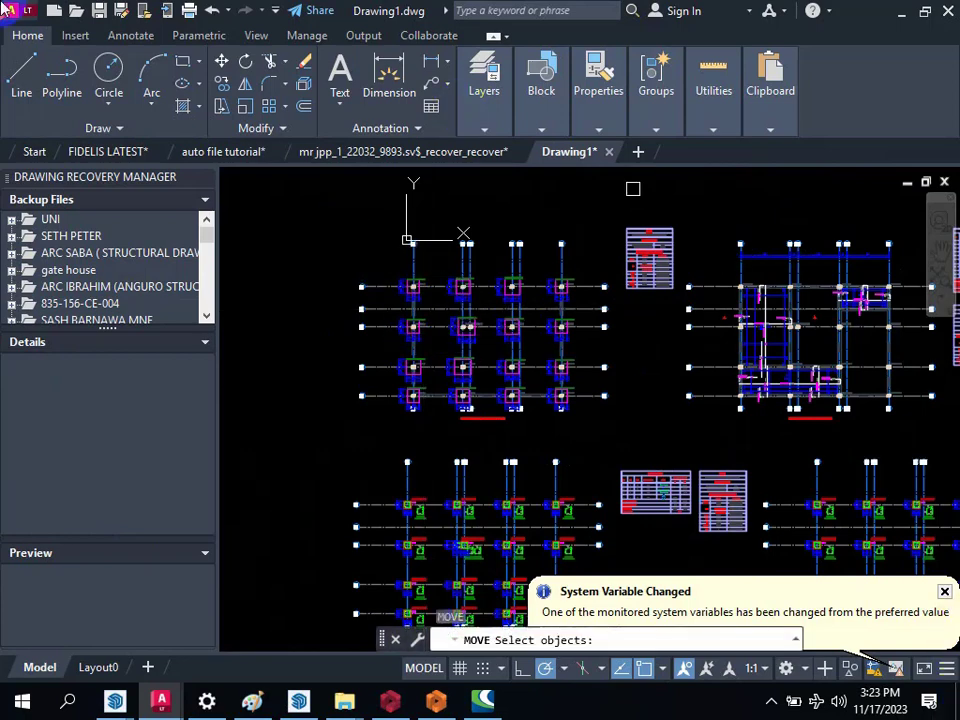
pyautogui.click(258, 195)
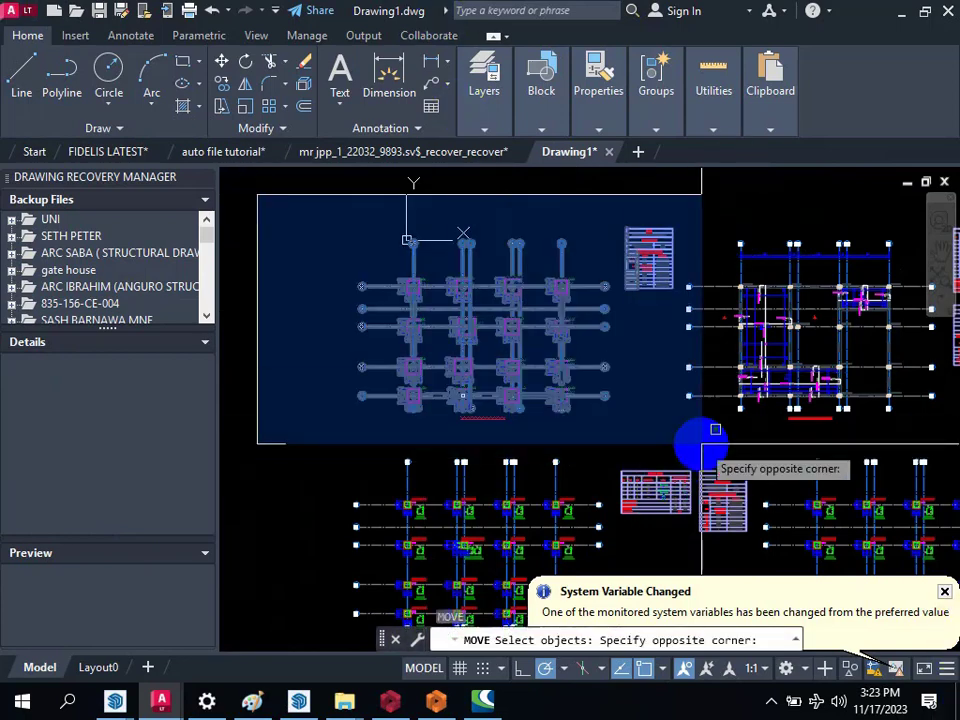
pyautogui.click(697, 405)
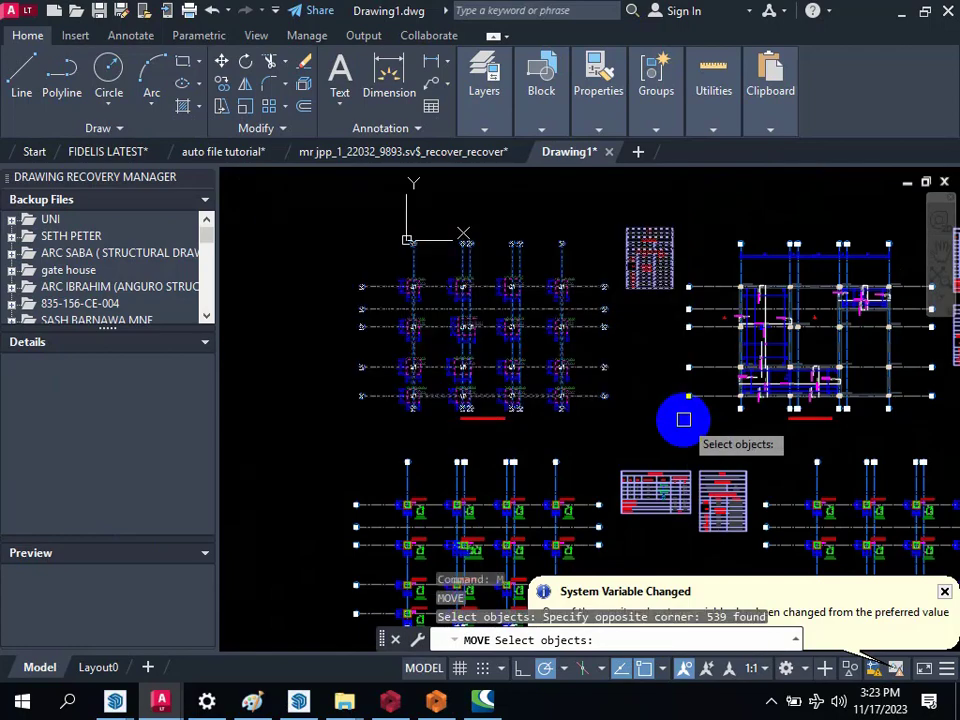
pyautogui.press('Return')
pyautogui.click(628, 430)
pyautogui.scroll(-5, 770, 380)
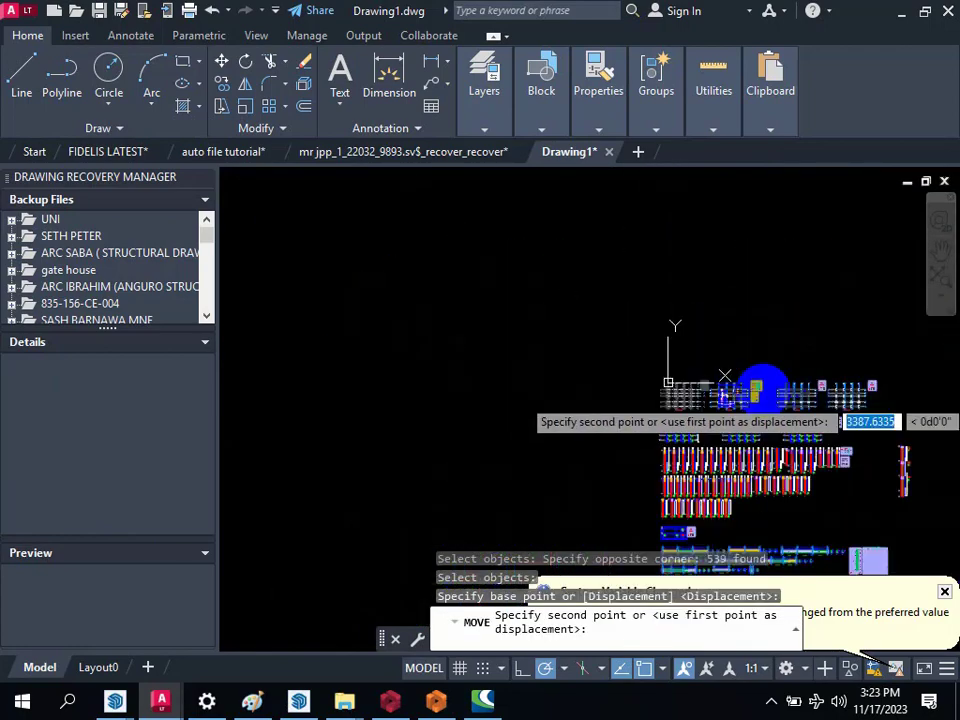
pyautogui.click(531, 345)
# Step: Review the remaining storey plans, column application plans, column elevations and beam details
pyautogui.scroll(8, 734, 388)
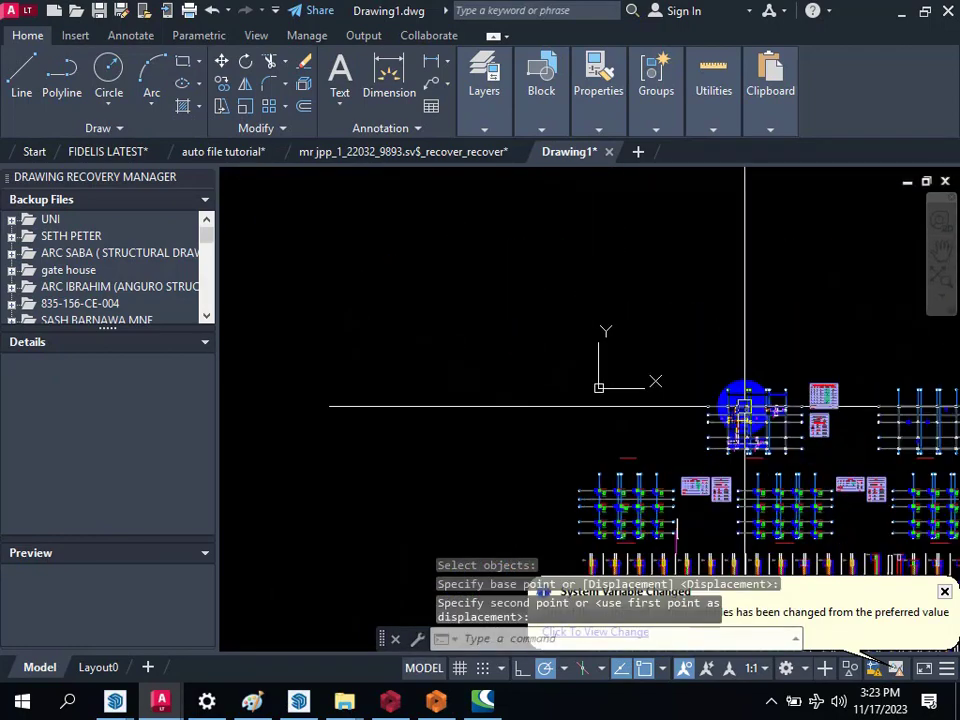
pyautogui.scroll(-5, 561, 330)
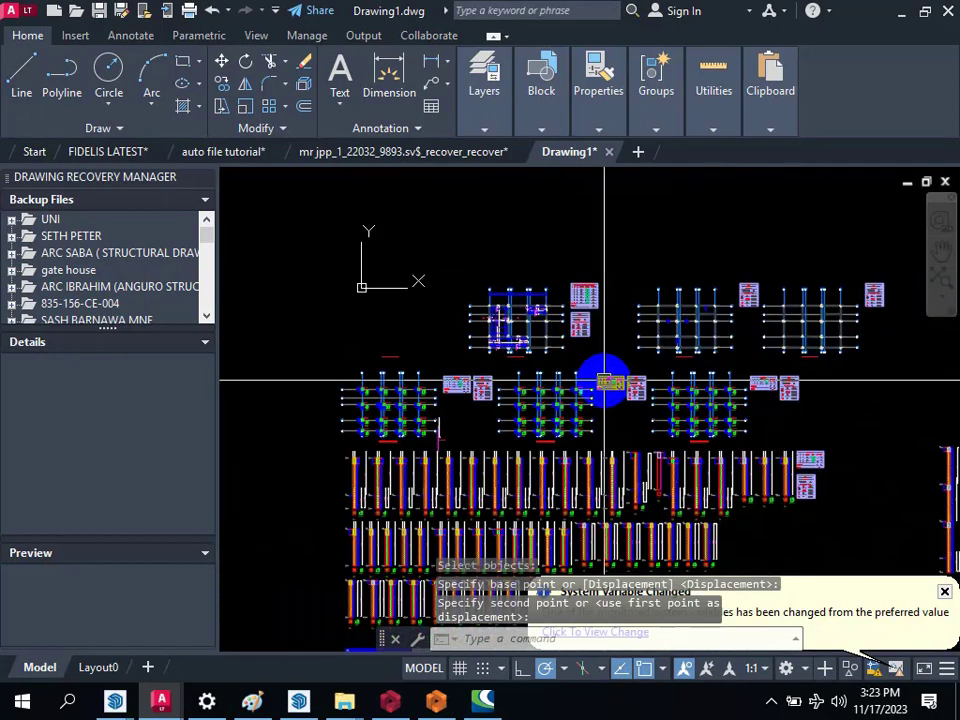
pyautogui.scroll(5, 513, 463)
pyautogui.scroll(-4, 499, 392)
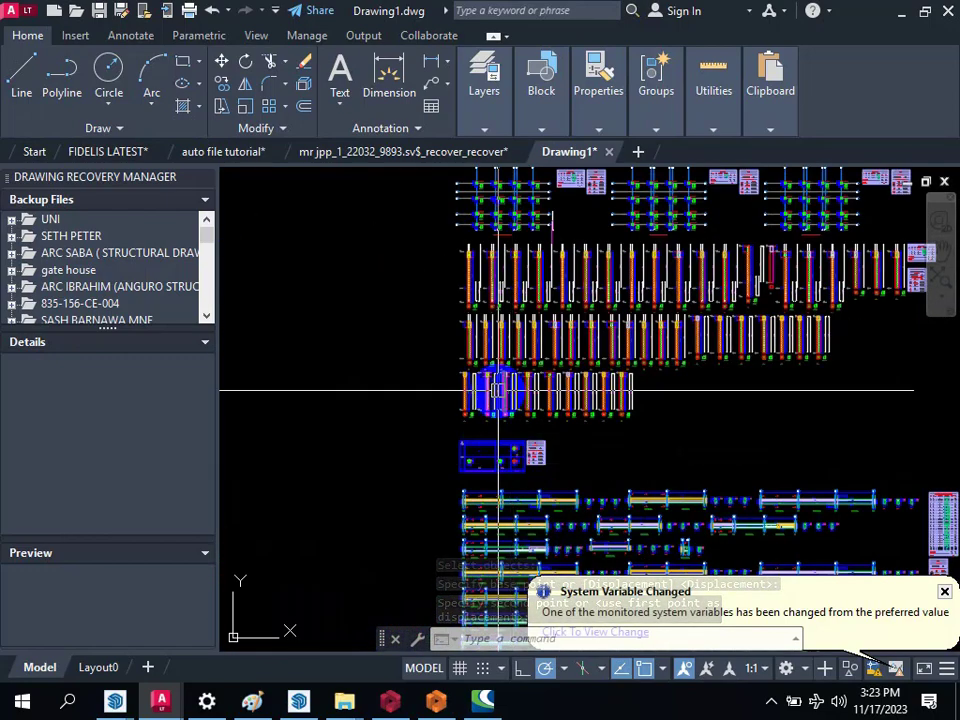
# Step: Copy the isolated full-height column elevation with its section details into the empty space beside the relocated foundation plan and its table
pyautogui.scroll(6, 751, 378)
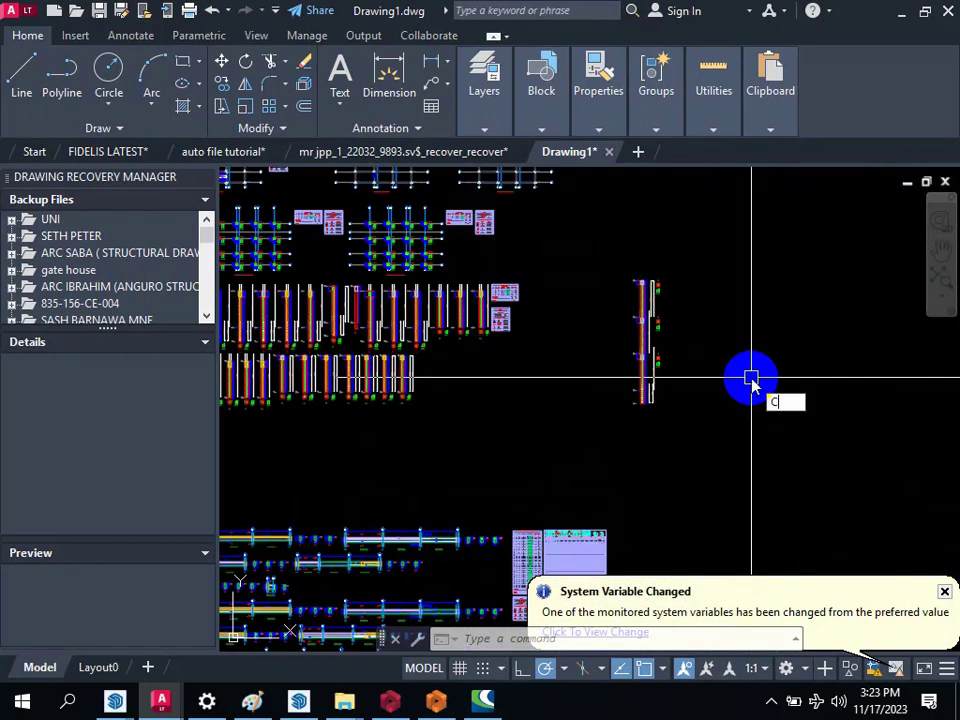
pyautogui.write('O')
pyautogui.press('Return')
pyautogui.click(591, 268)
pyautogui.click(712, 486)
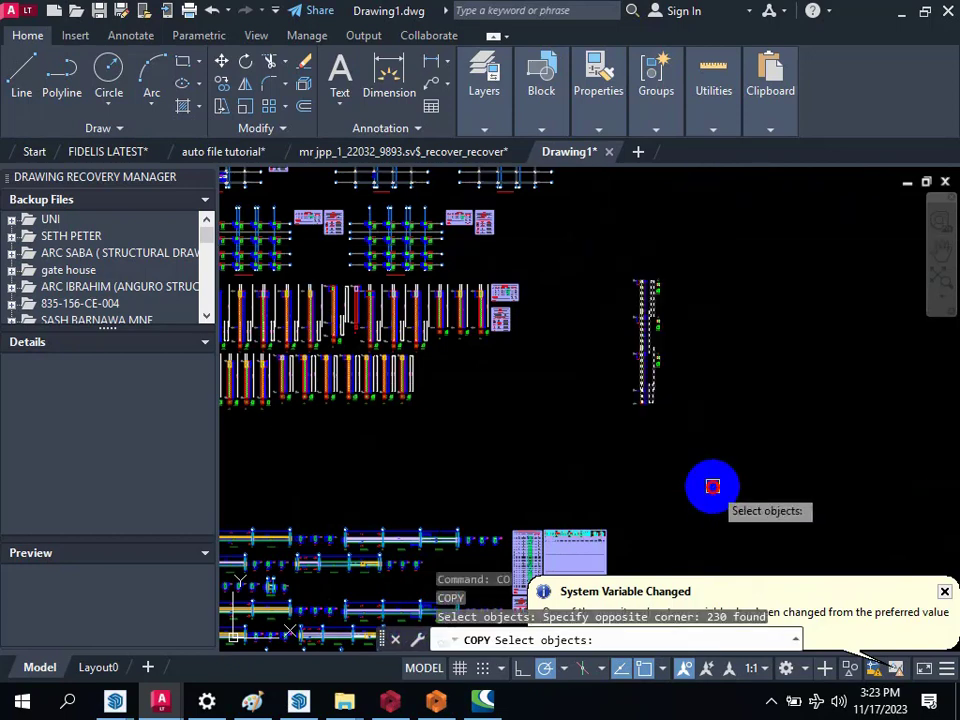
pyautogui.press('Return')
pyautogui.click(691, 406)
pyautogui.scroll(-6, 752, 476)
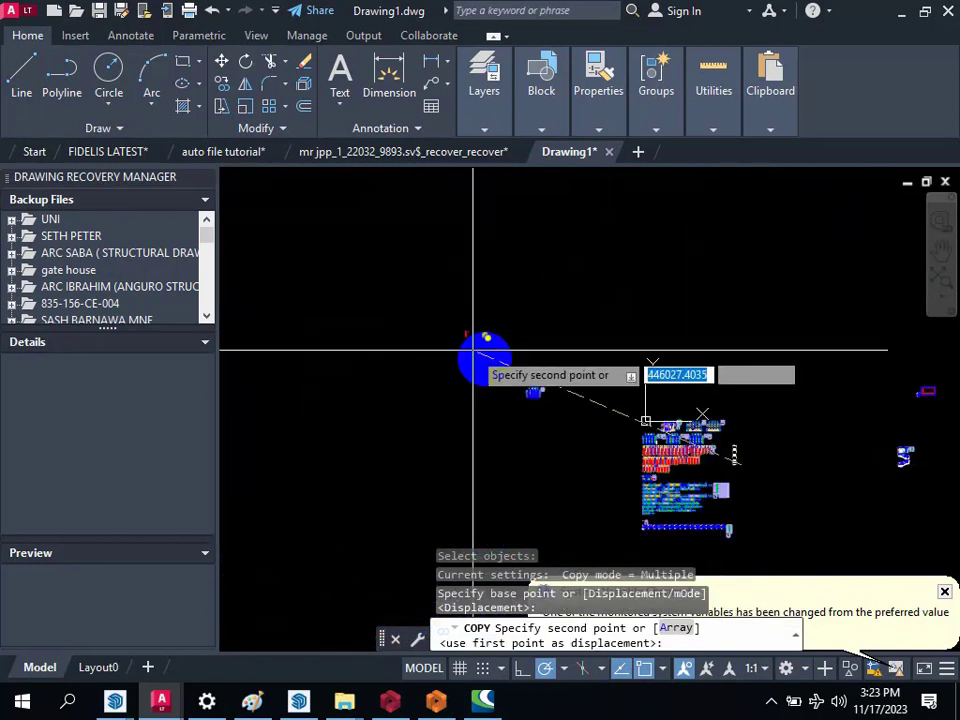
pyautogui.scroll(3, 560, 390)
pyautogui.scroll(3, 589, 405)
pyautogui.scroll(3, 510, 402)
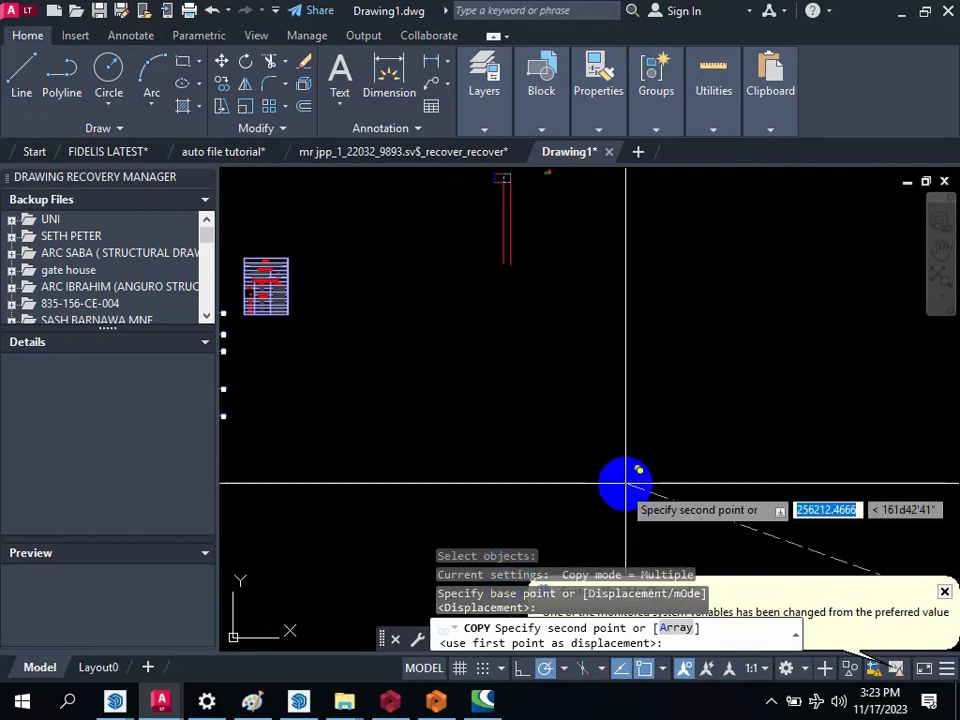
pyautogui.scroll(-3, 640, 491)
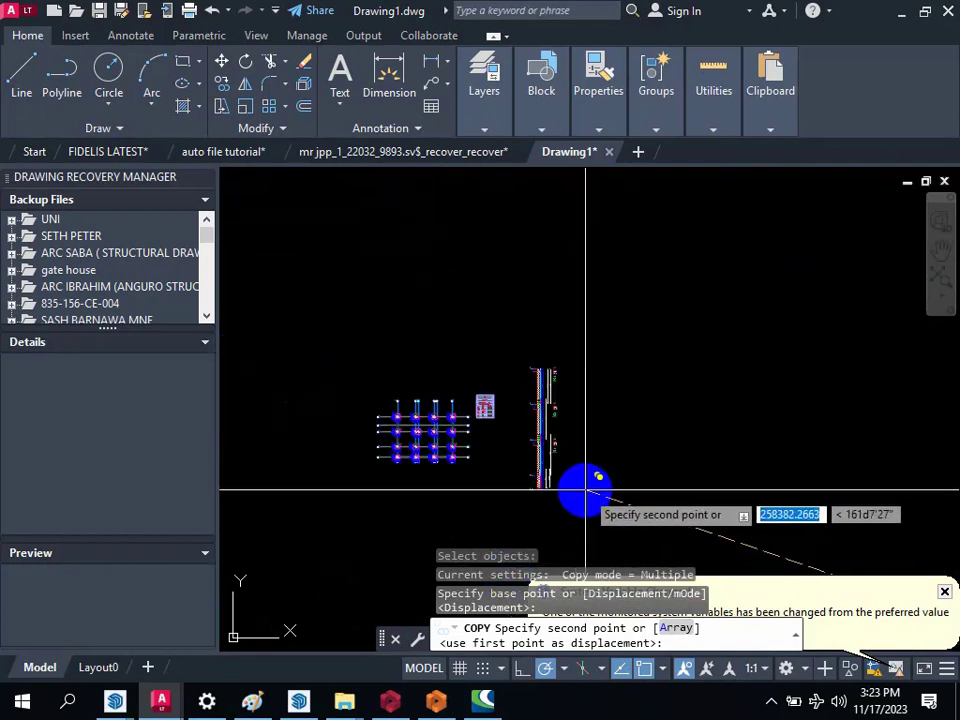
pyautogui.click(550, 455)
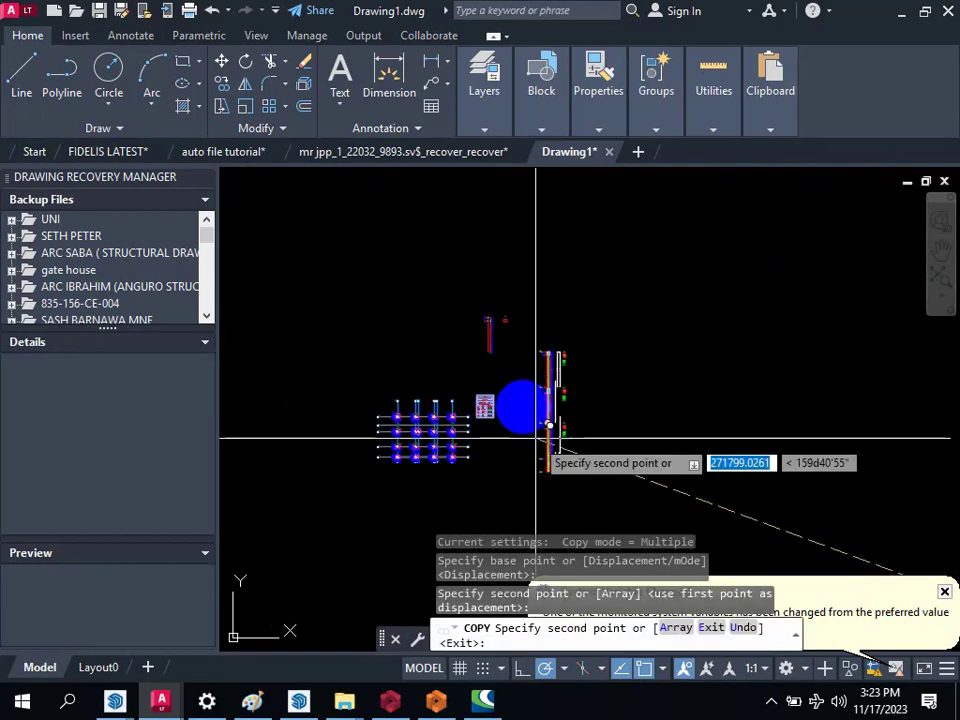
pyautogui.scroll(-3, 565, 415)
pyautogui.press('Escape')
# Step: Review the slab reinforcement plan and the rows of column elevations in the main group of drawings
pyautogui.scroll(3, 700, 430)
pyautogui.scroll(2, 760, 422)
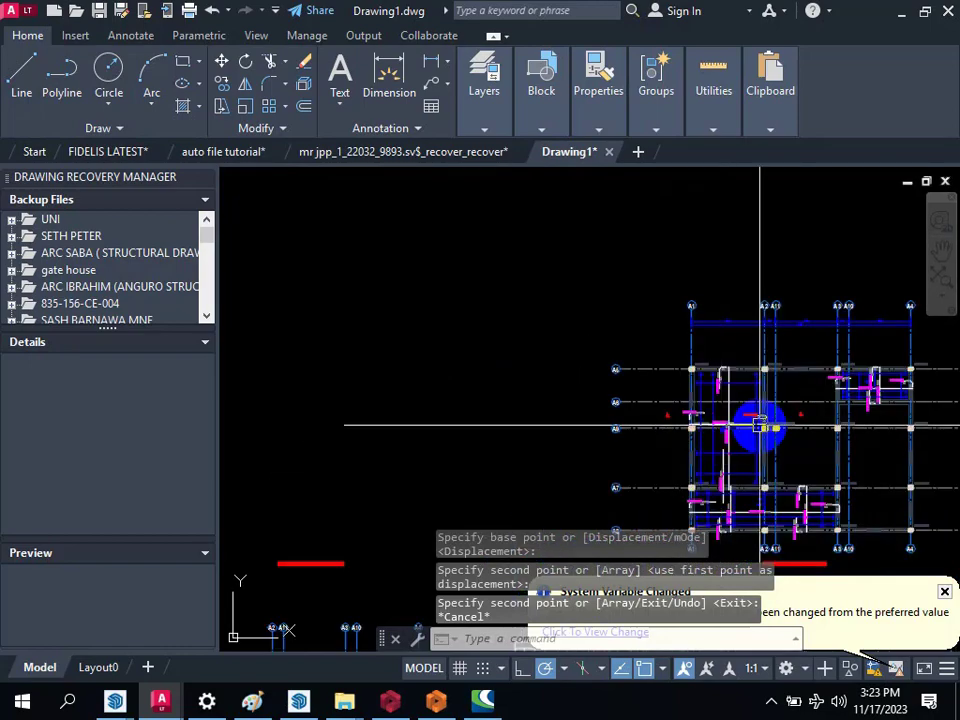
pyautogui.moveTo(760, 422); pyautogui.dragTo(666, 298, button='middle')
pyautogui.scroll(2, 593, 401)
pyautogui.scroll(-6, 588, 352)
pyautogui.scroll(4, 600, 420)
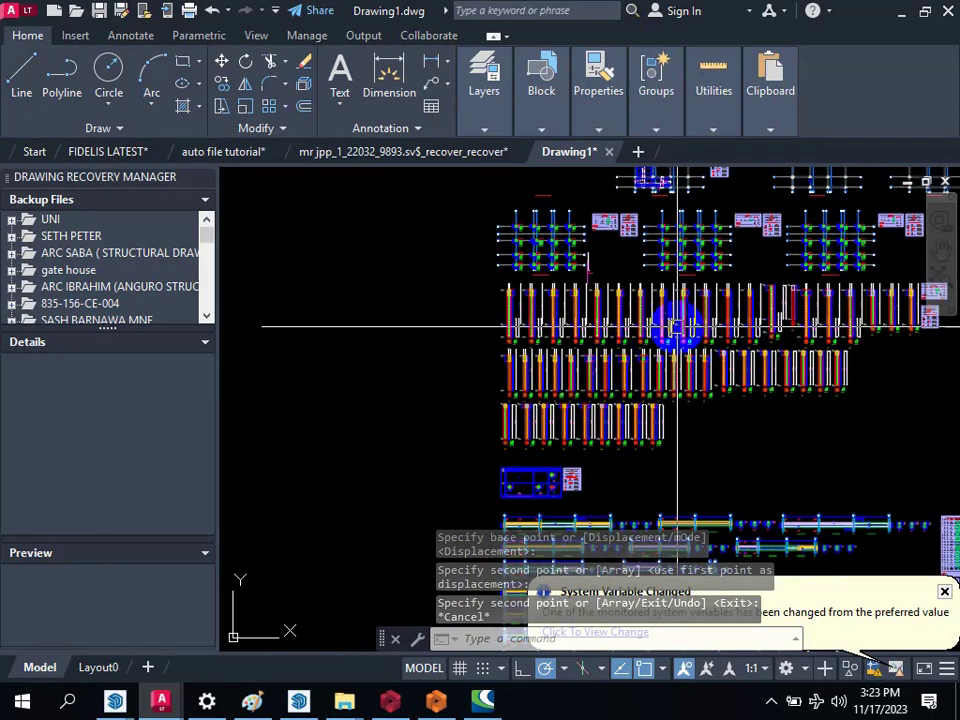
pyautogui.scroll(4, 679, 327)
pyautogui.scroll(-8, 608, 433)
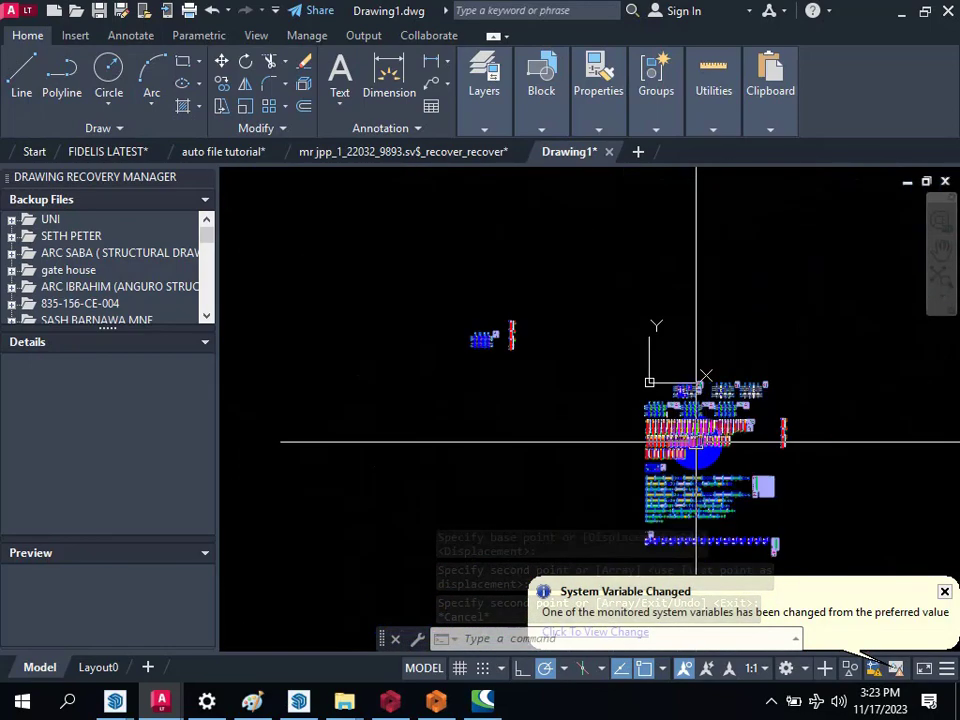
# Step: Examine the pad footings and grid lines on the relocated foundation plan, together with the column elevation copied beside it
pyautogui.scroll(3, 508, 461)
pyautogui.scroll(2, 508, 321)
pyautogui.scroll(3, 585, 377)
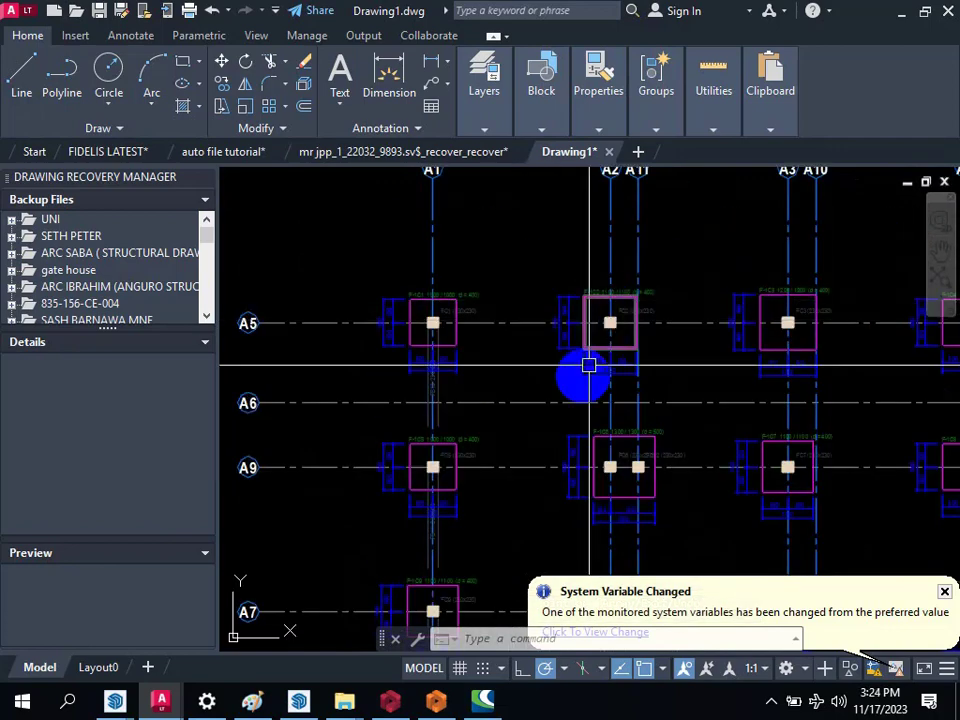
pyautogui.scroll(2, 560, 408)
pyautogui.scroll(-4, 530, 390)
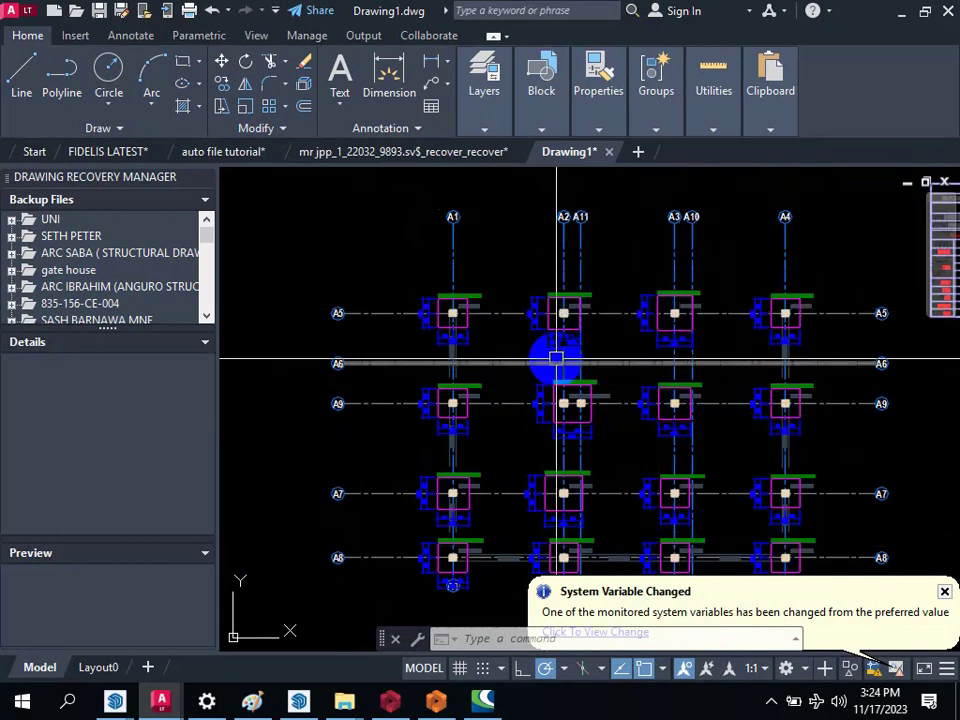
pyautogui.scroll(-8, 557, 358)
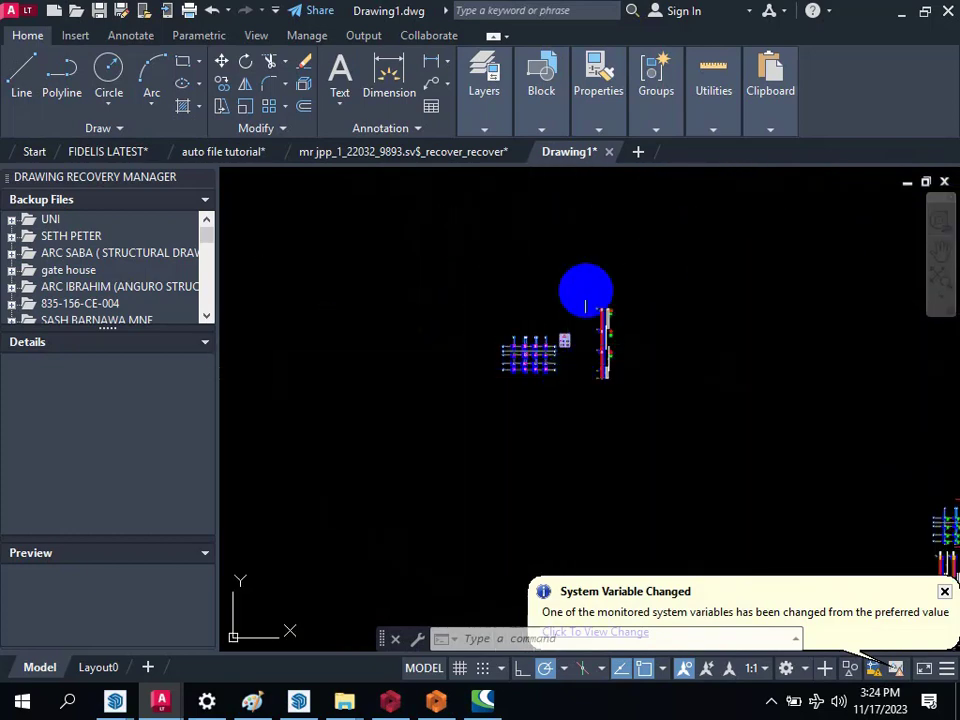
pyautogui.scroll(4, 647, 427)
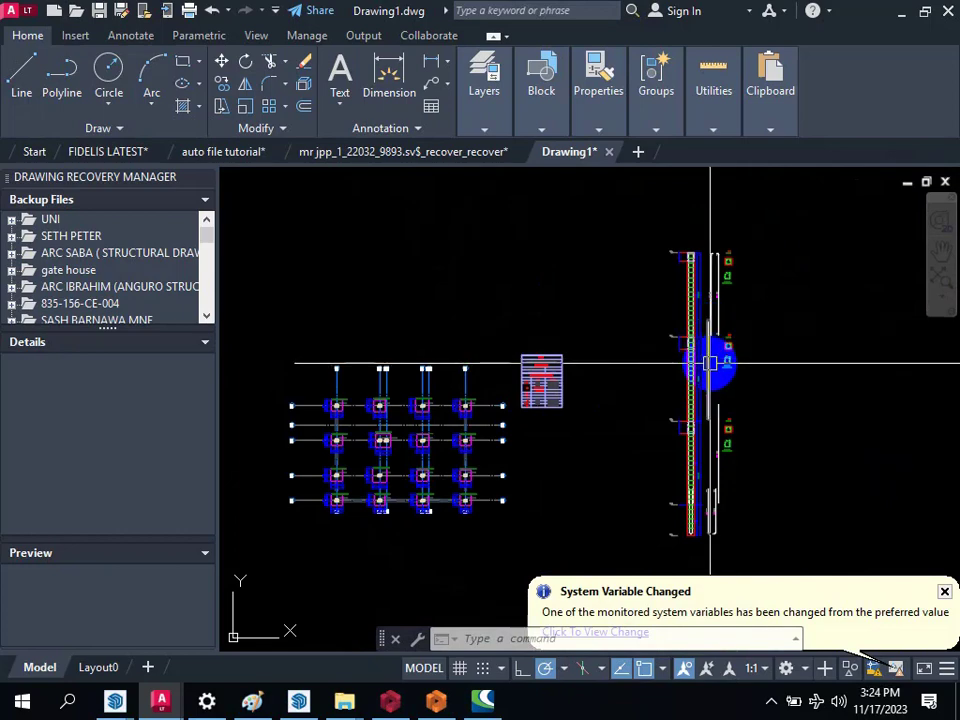
pyautogui.scroll(-3, 707, 354)
pyautogui.scroll(6, 477, 375)
pyautogui.scroll(2, 477, 375)
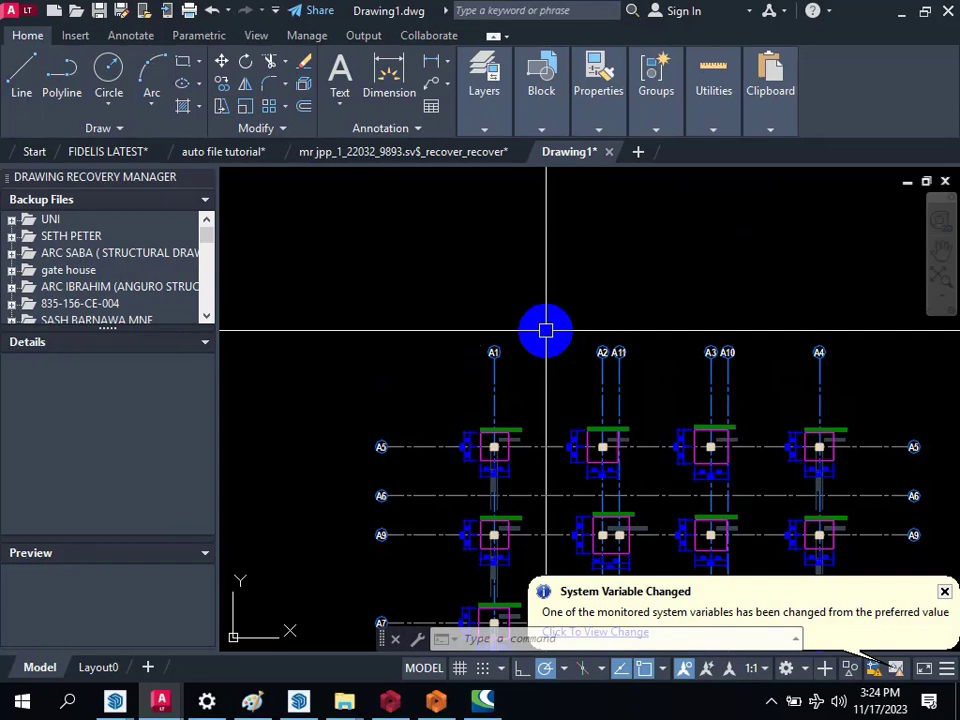
pyautogui.scroll(-4, 579, 315)
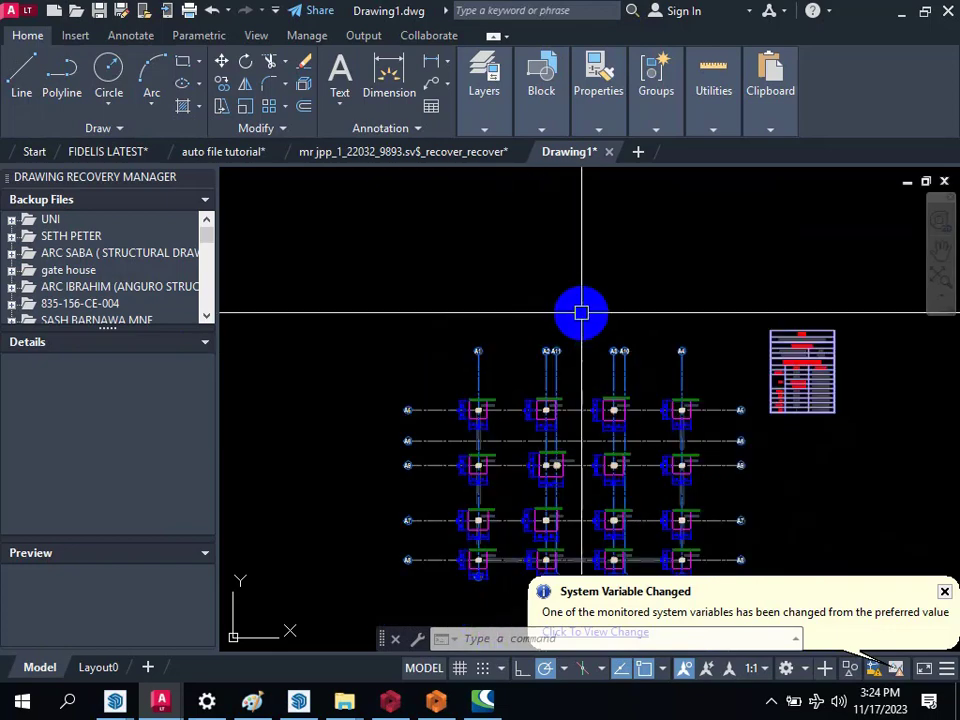
pyautogui.scroll(4, 567, 404)
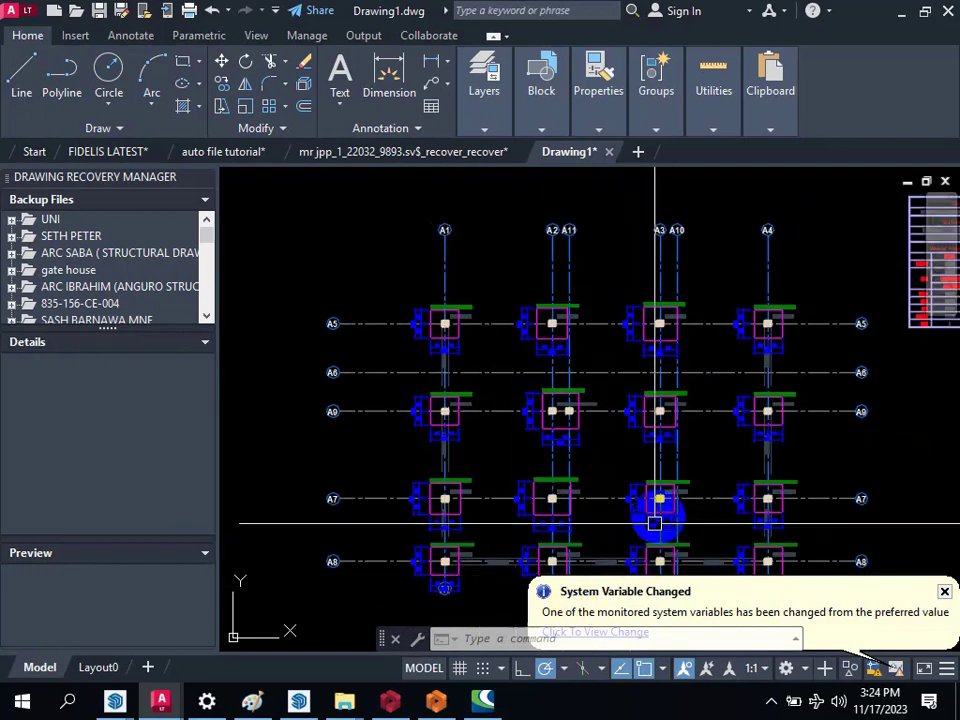
pyautogui.scroll(-2, 462, 325)
pyautogui.scroll(2, 461, 381)
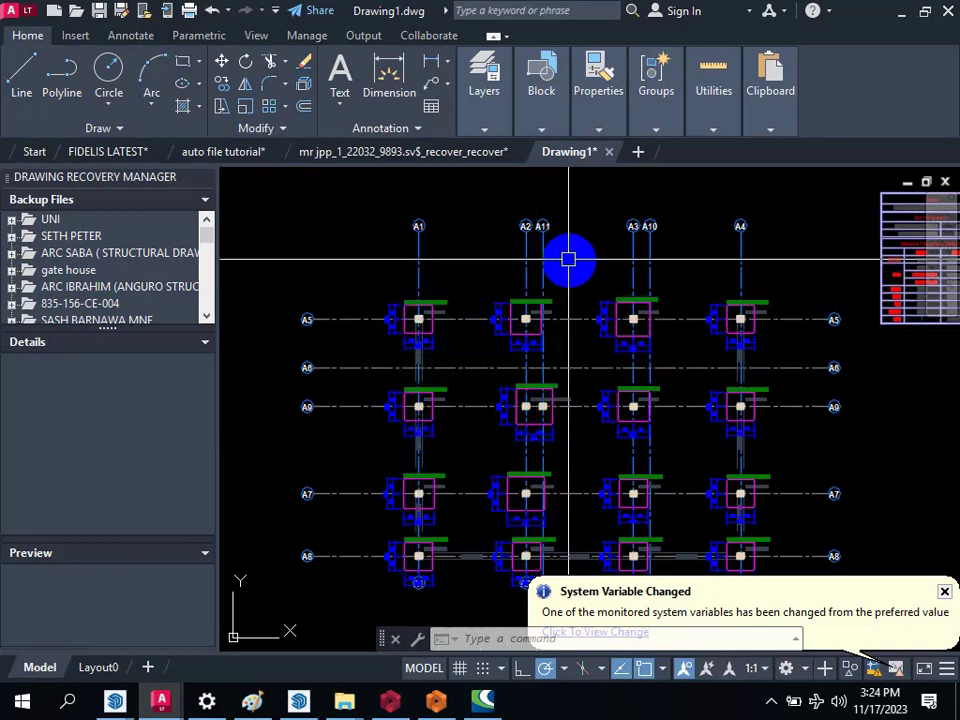
pyautogui.scroll(-2, 483, 300)
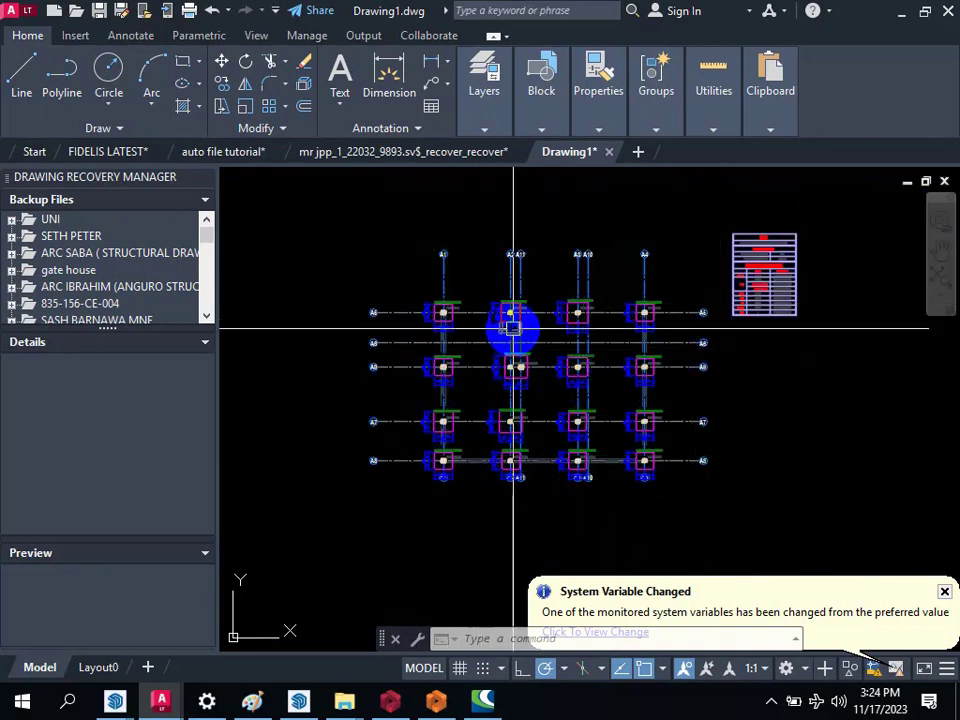
# Step: Compare the separated drawings with the main layout and look over its column application plans and storey-by-storey column elevations
pyautogui.scroll(-3, 512, 332)
pyautogui.scroll(-5, 525, 336)
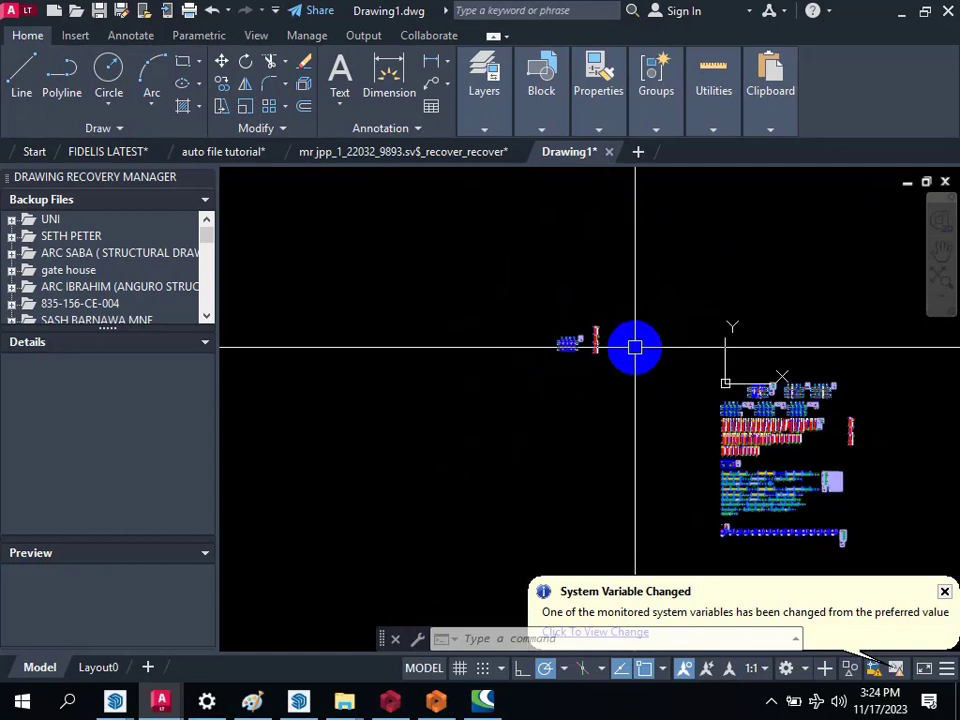
pyautogui.scroll(5, 765, 446)
pyautogui.scroll(-4, 494, 370)
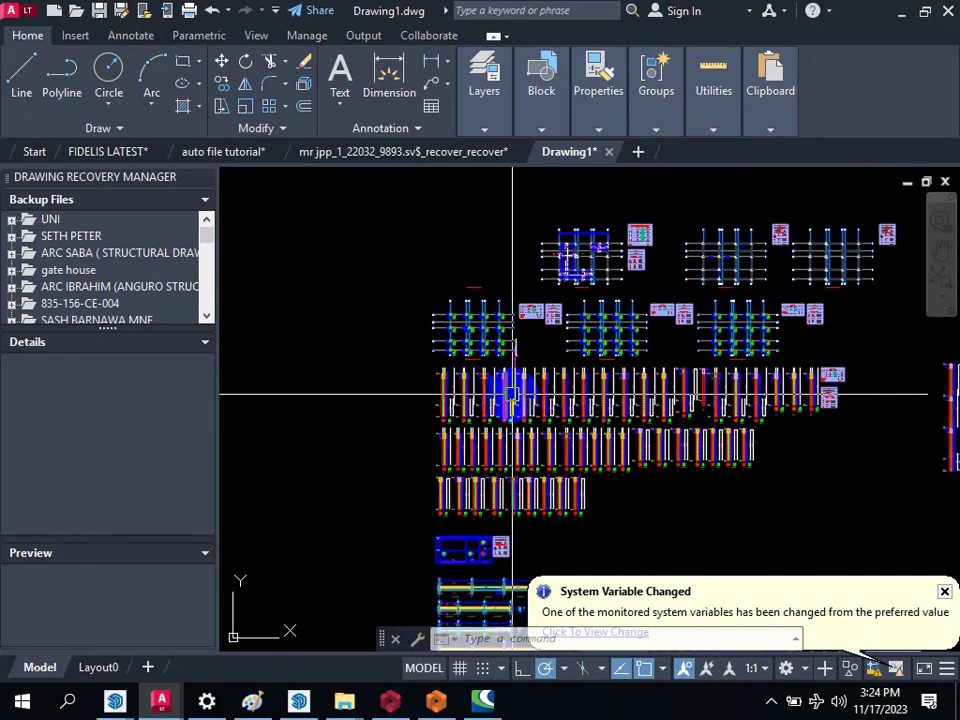
pyautogui.scroll(-2, 527, 371)
pyautogui.scroll(6, 499, 386)
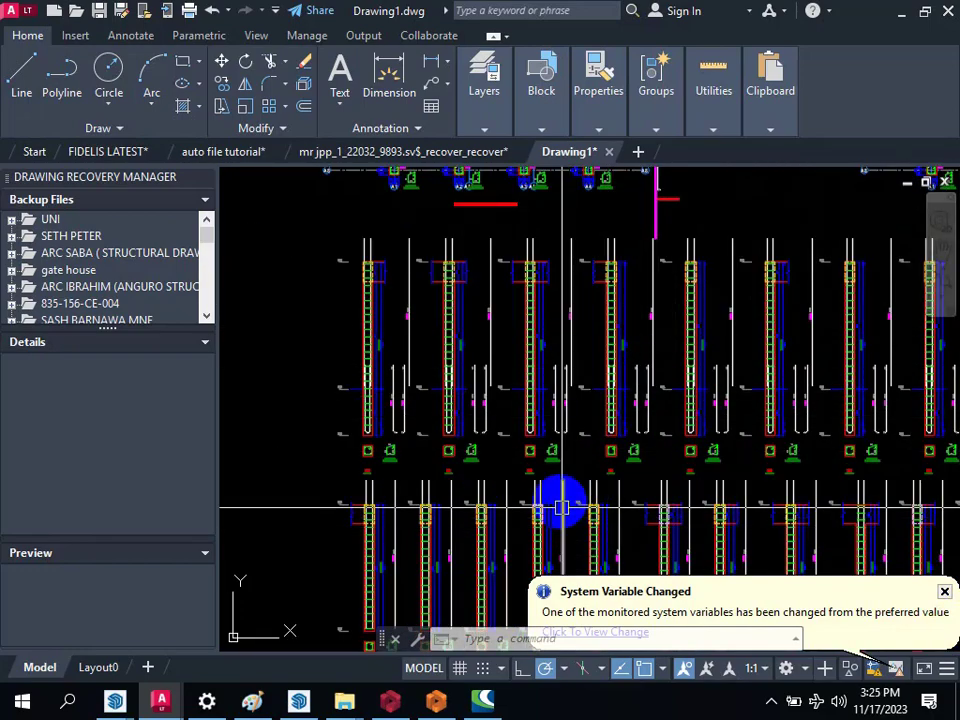
pyautogui.scroll(-5, 562, 406)
pyautogui.scroll(5, 480, 409)
pyautogui.scroll(-10, 820, 456)
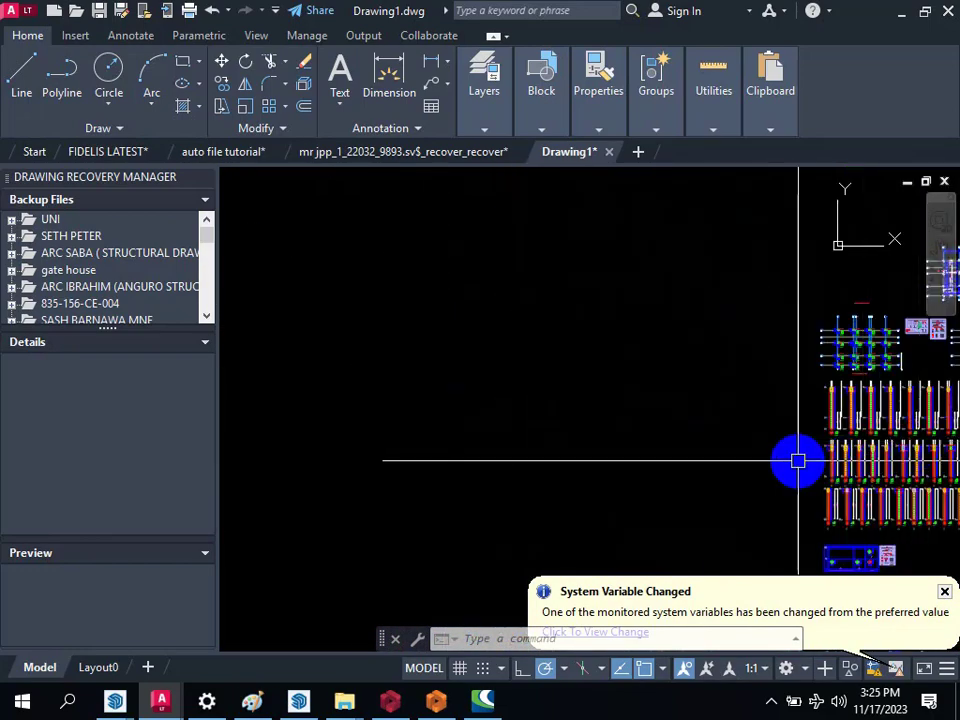
# Step: Inspect the copied full-height column elevation, including the 3C1 cross-section and its link detail at the uppermost storey
pyautogui.scroll(8, 672, 402)
pyautogui.scroll(5, 610, 450)
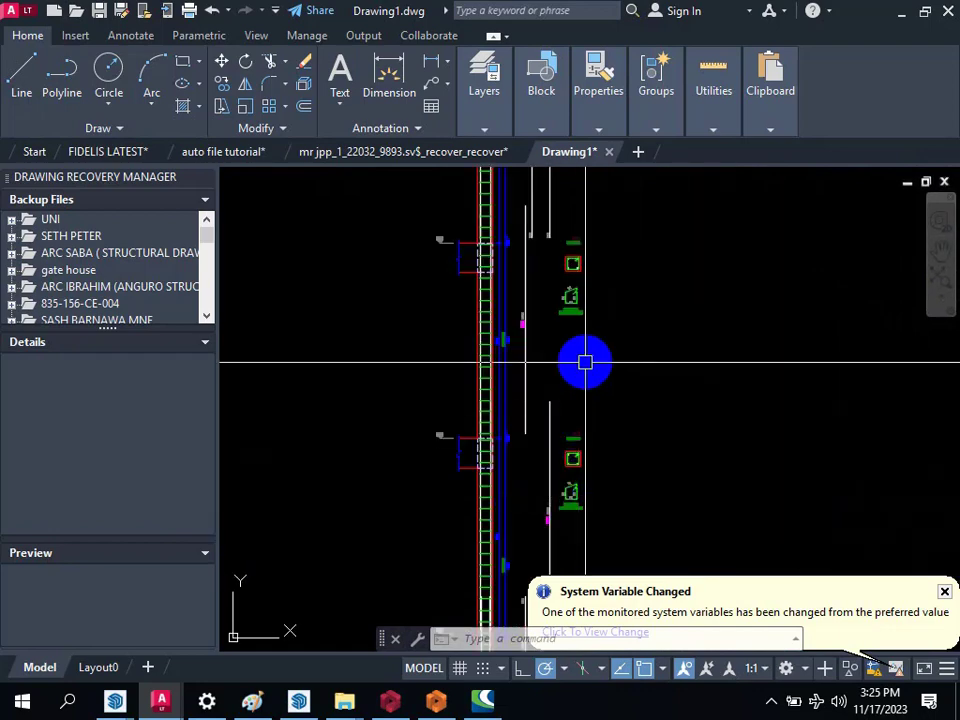
pyautogui.scroll(-5, 596, 306)
pyautogui.scroll(5, 611, 315)
pyautogui.scroll(4, 585, 483)
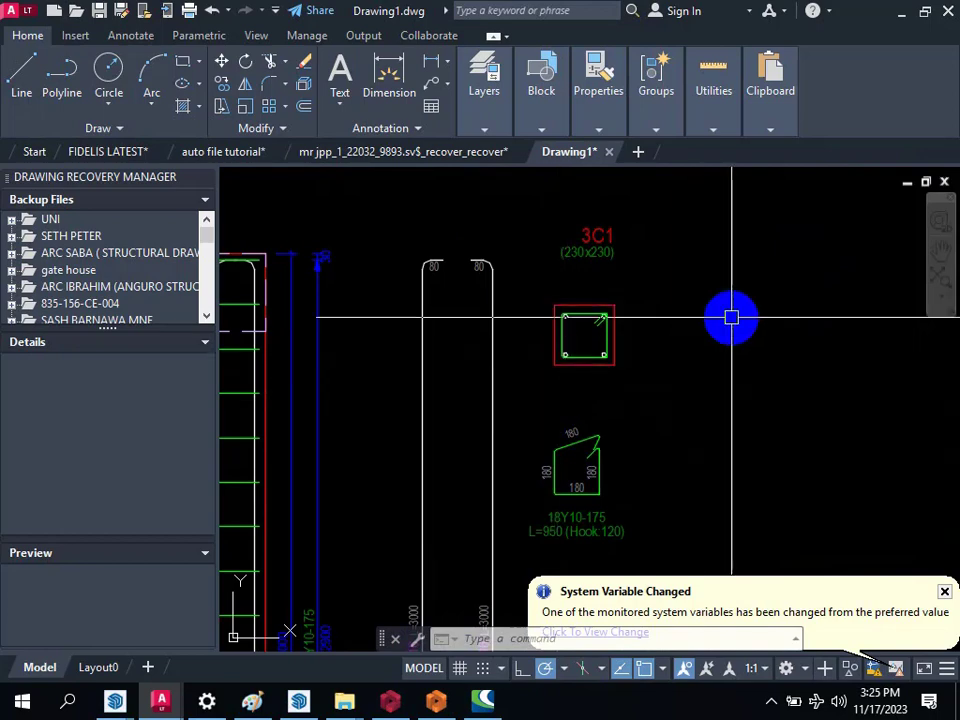
pyautogui.scroll(2, 600, 315)
pyautogui.scroll(-8, 700, 285)
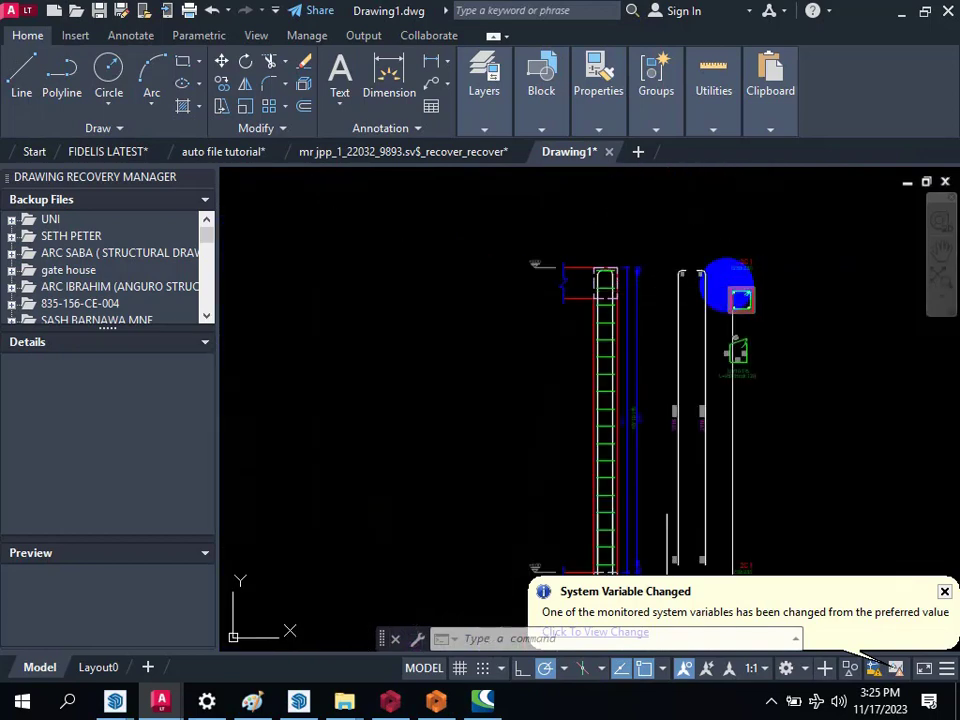
pyautogui.scroll(-4, 657, 278)
pyautogui.scroll(4, 664, 300)
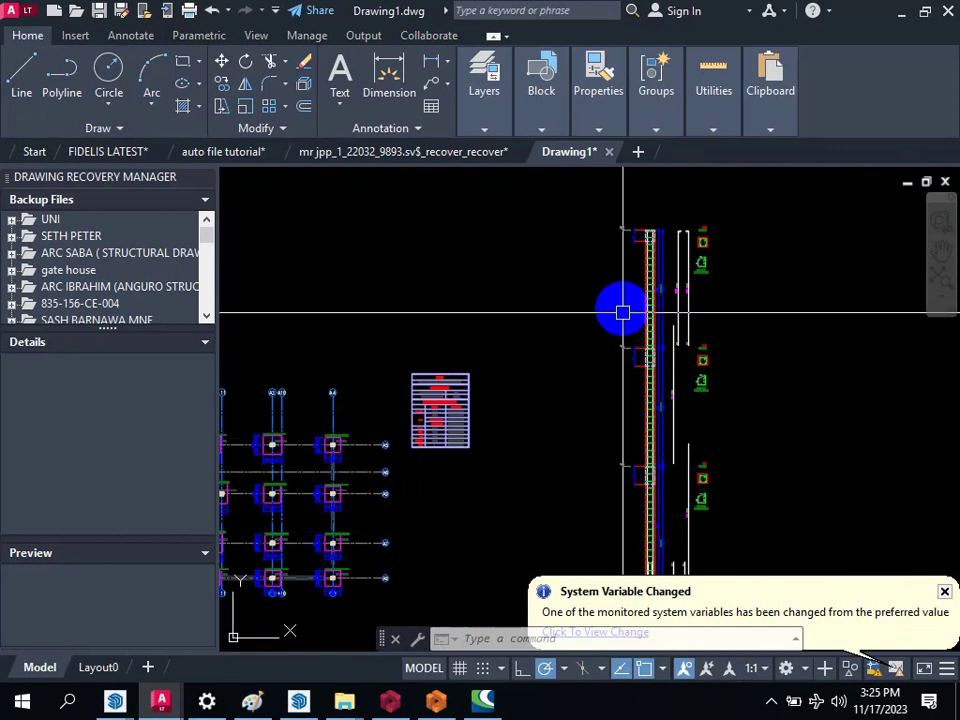
# Step: Check the copied column elevation down to its base and view it against the overall drawing layout
pyautogui.scroll(-4, 606, 304)
pyautogui.scroll(4, 642, 496)
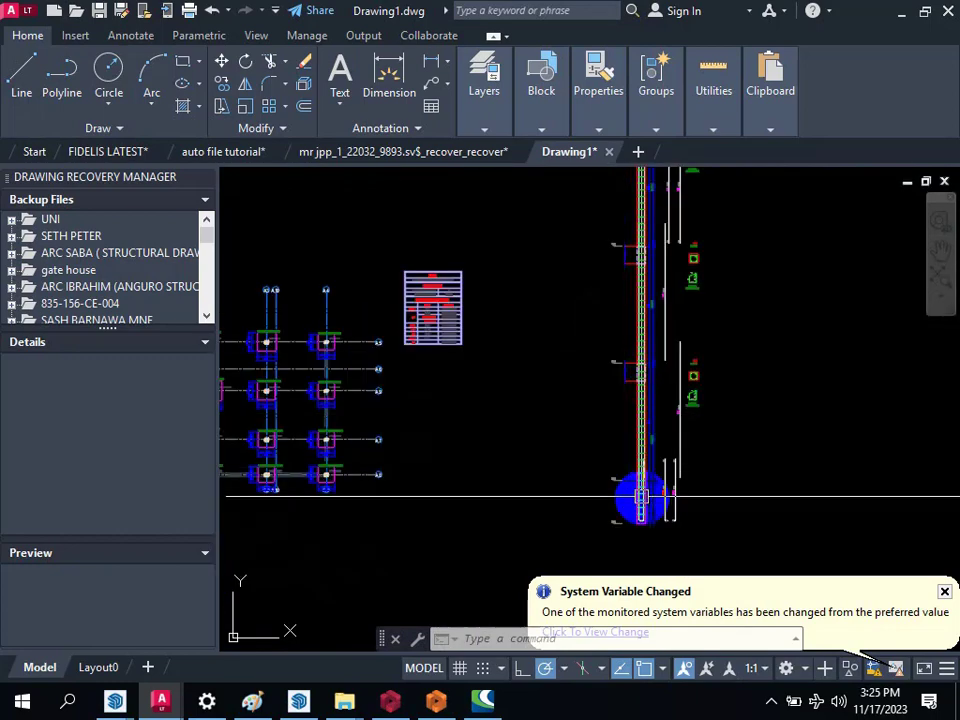
pyautogui.scroll(-5, 639, 482)
pyautogui.scroll(3, 568, 436)
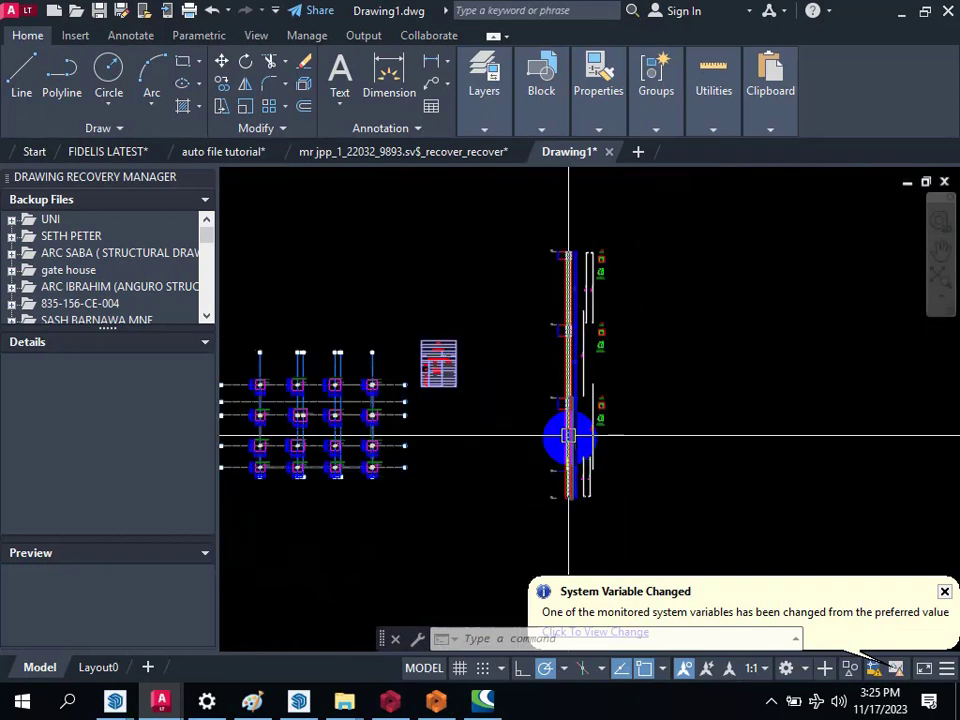
pyautogui.scroll(2, 568, 436)
pyautogui.scroll(-2, 558, 300)
pyautogui.scroll(-5, 524, 433)
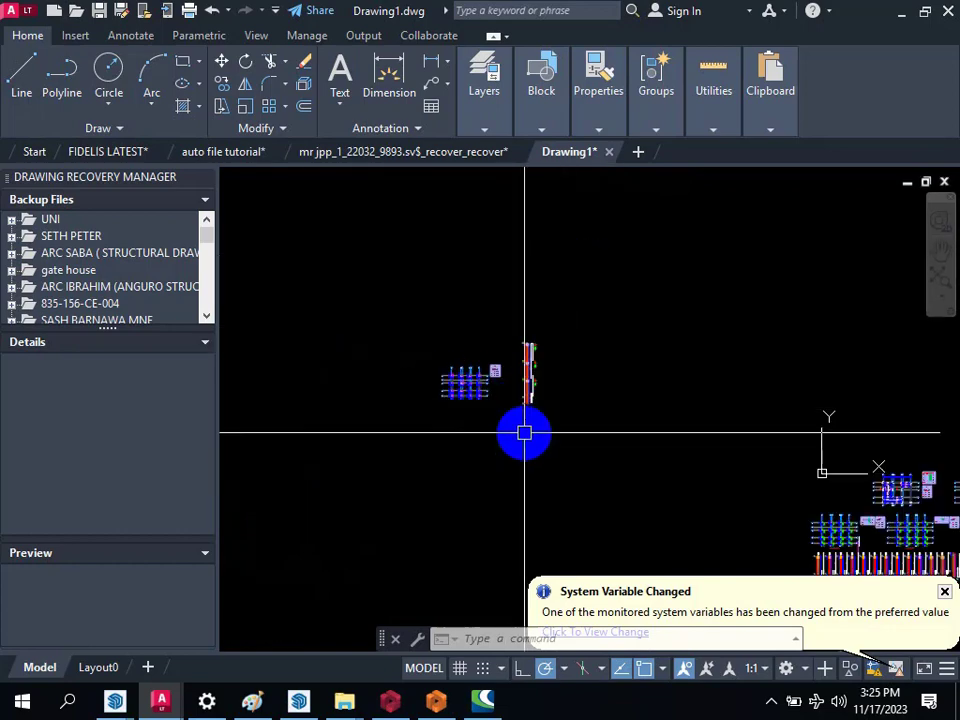
pyautogui.scroll(-4, 524, 433)
pyautogui.scroll(3, 671, 499)
pyautogui.scroll(-1, 659, 452)
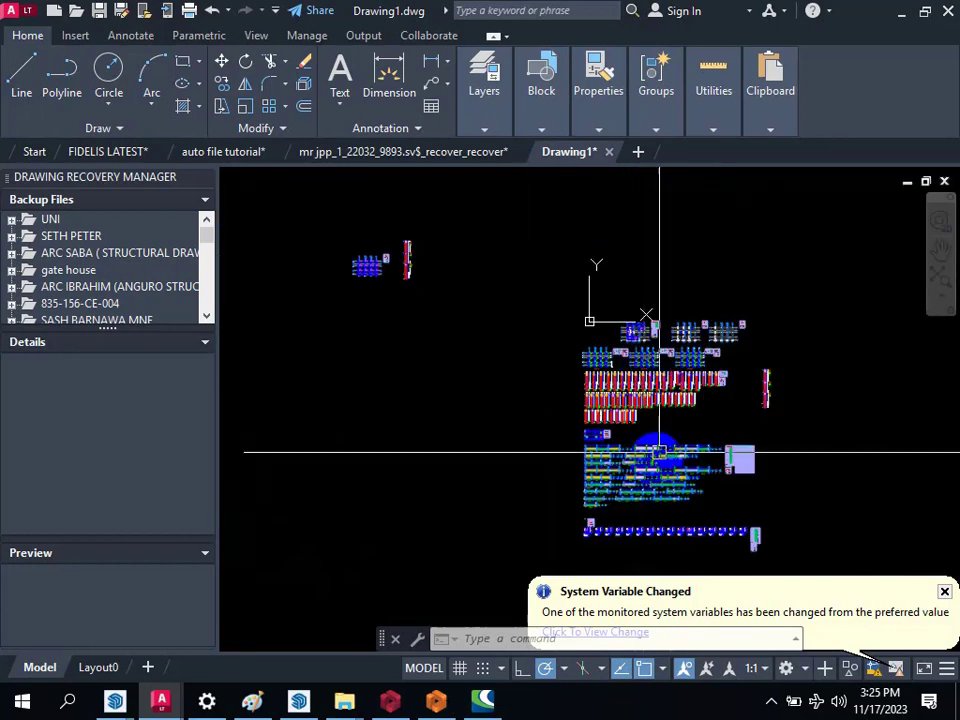
# Step: Copy the first pad footing detail, with its plan and both sections, next to the base of the copied column elevation
pyautogui.scroll(2, 587, 553)
pyautogui.scroll(4, 474, 521)
pyautogui.scroll(7, 484, 499)
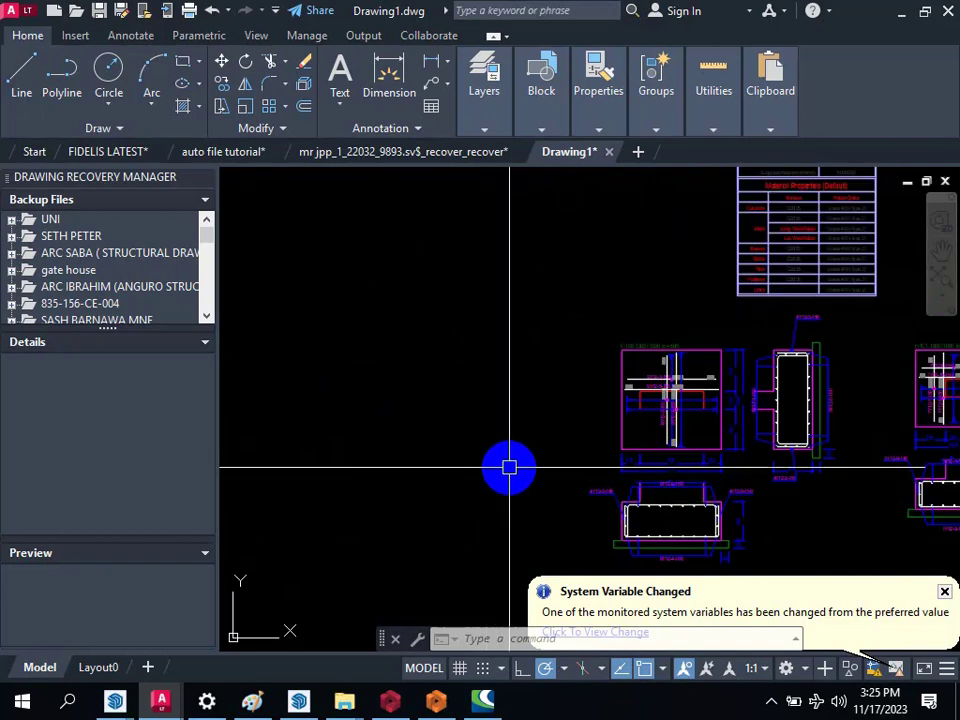
pyautogui.write('o')
pyautogui.press('Return')
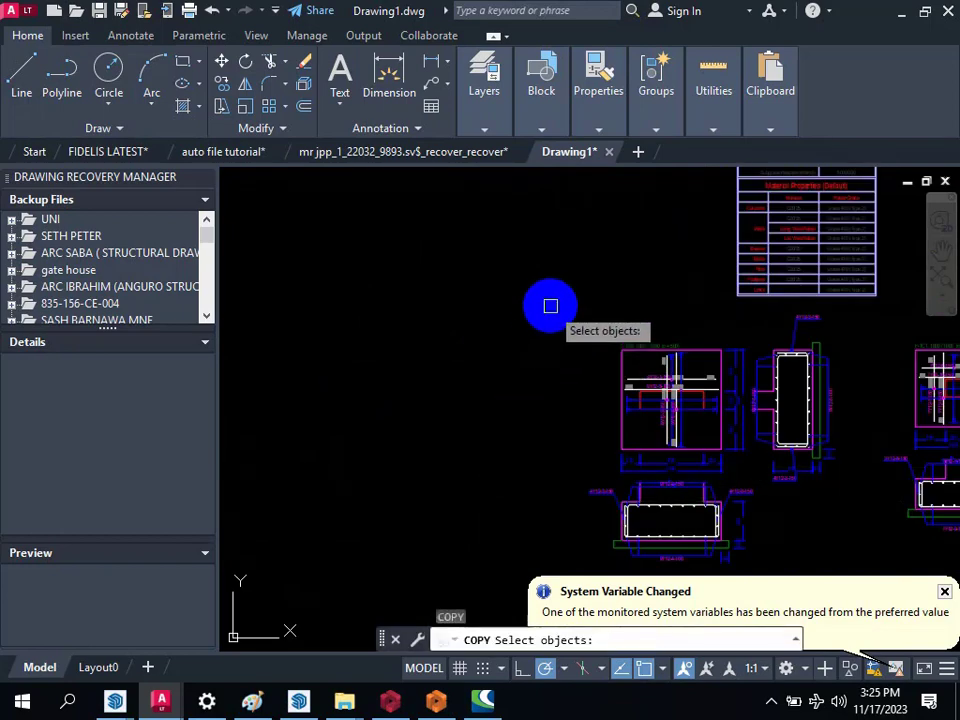
pyautogui.click(556, 306)
pyautogui.scroll(-2, 772, 428)
pyautogui.click(795, 458)
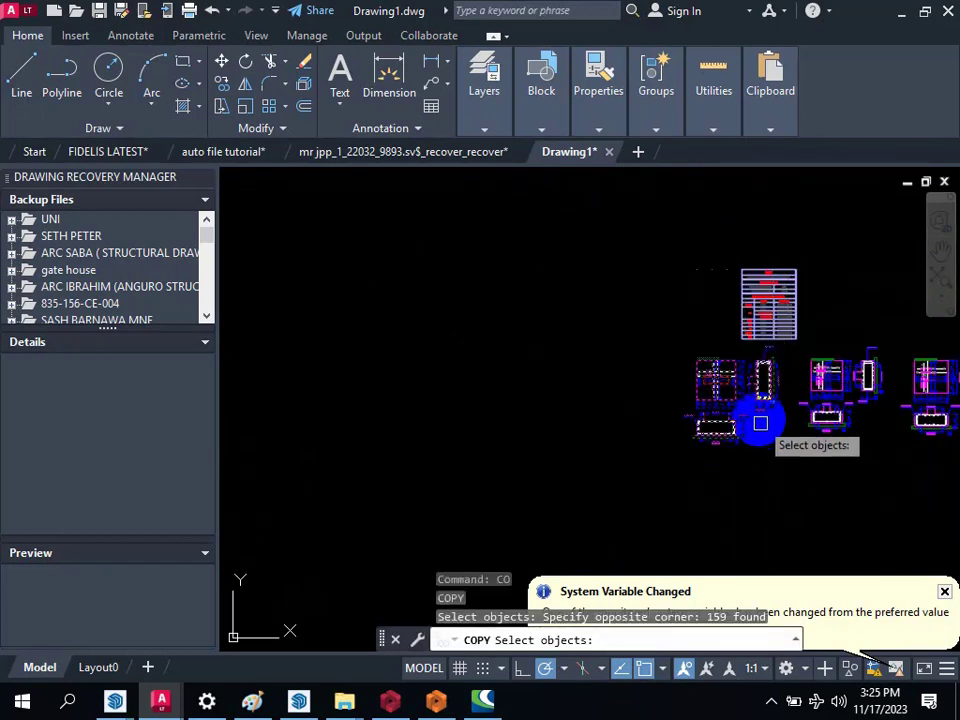
pyautogui.press('Return')
pyautogui.click(765, 430)
pyautogui.scroll(-4, 760, 450)
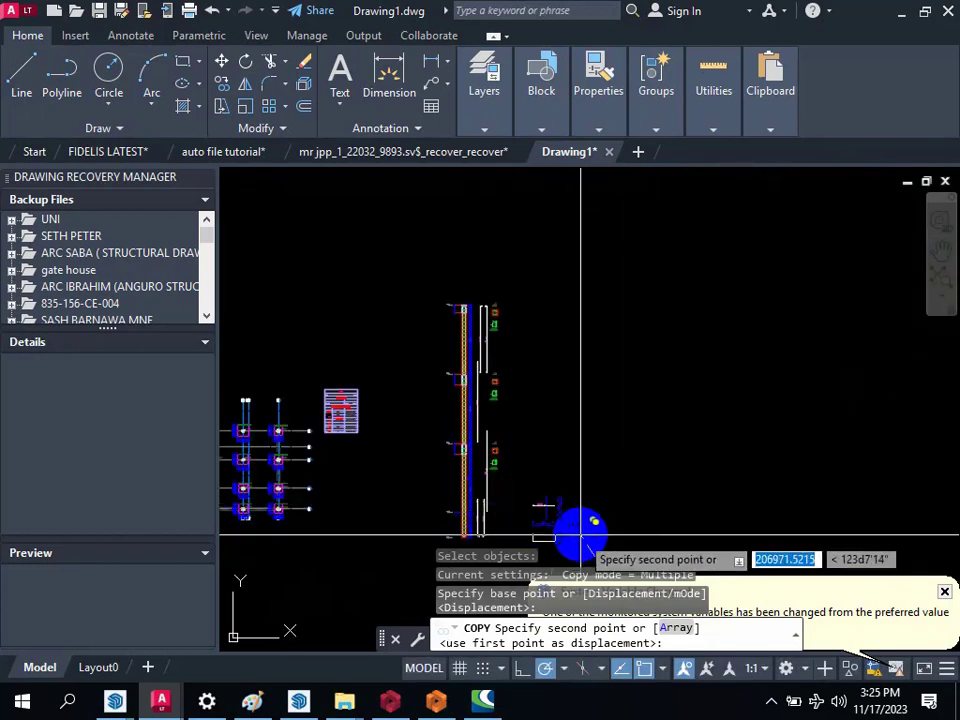
pyautogui.click(581, 531)
pyautogui.scroll(-2, 655, 425)
pyautogui.press('Escape')
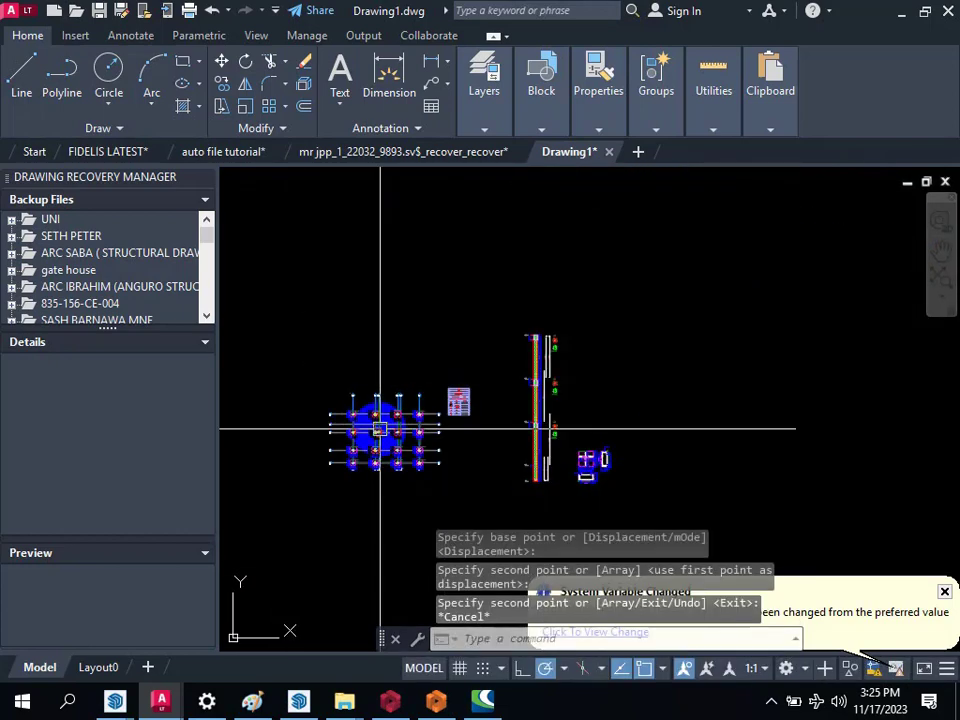
# Step: Compare the gathered drawings with the main layout and examine the beam and column labels on the floor framing plan, such as 2C2 and 2B2
pyautogui.scroll(2, 501, 378)
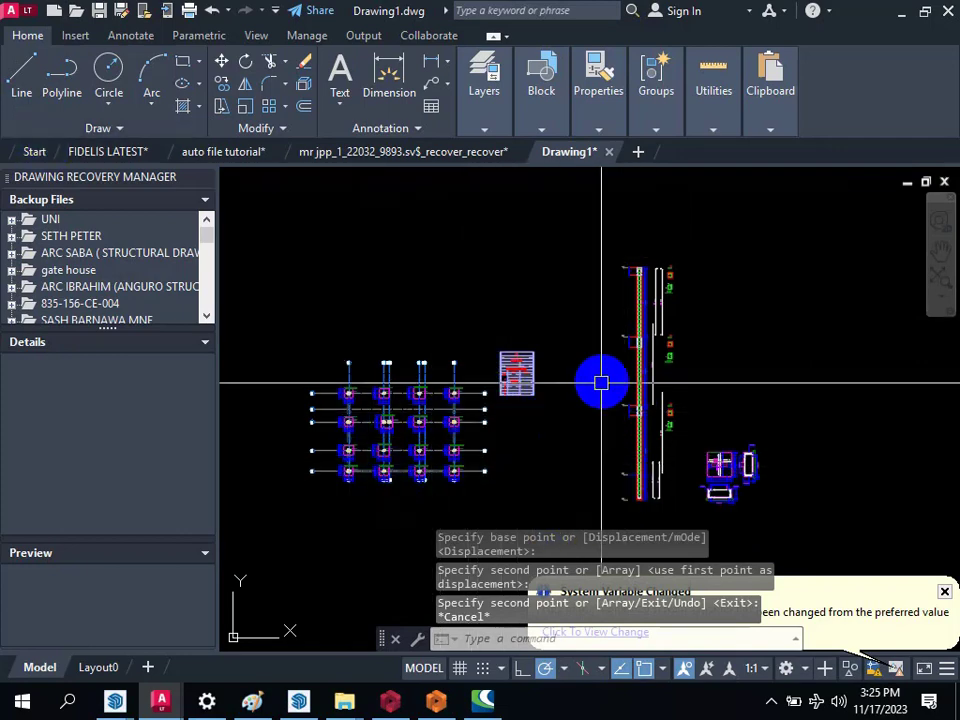
pyautogui.scroll(3, 601, 383)
pyautogui.scroll(-5, 643, 427)
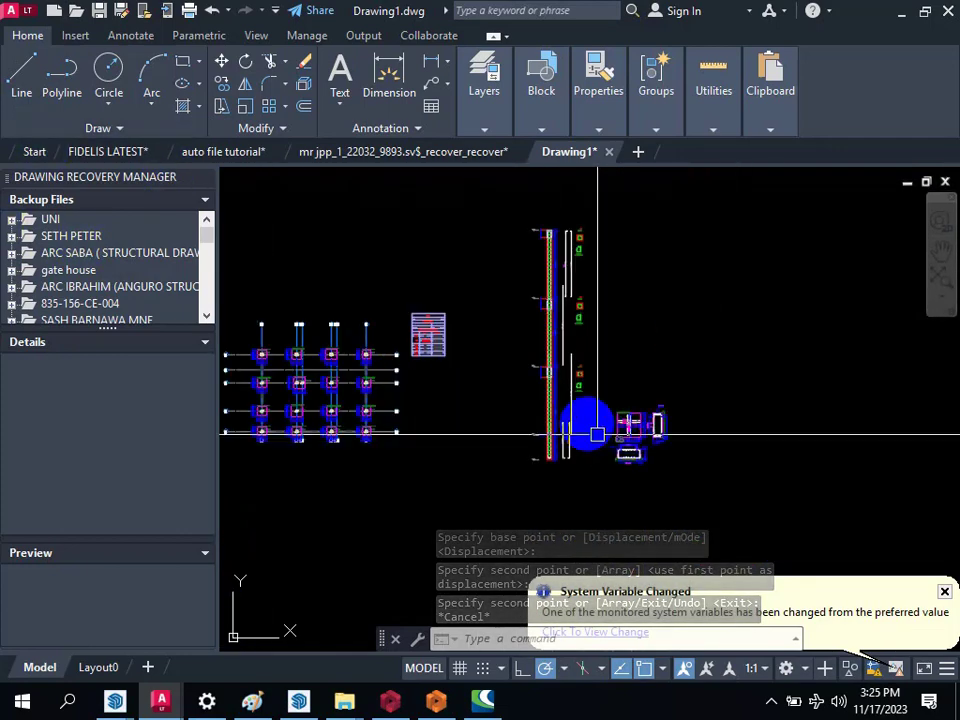
pyautogui.scroll(4, 650, 565)
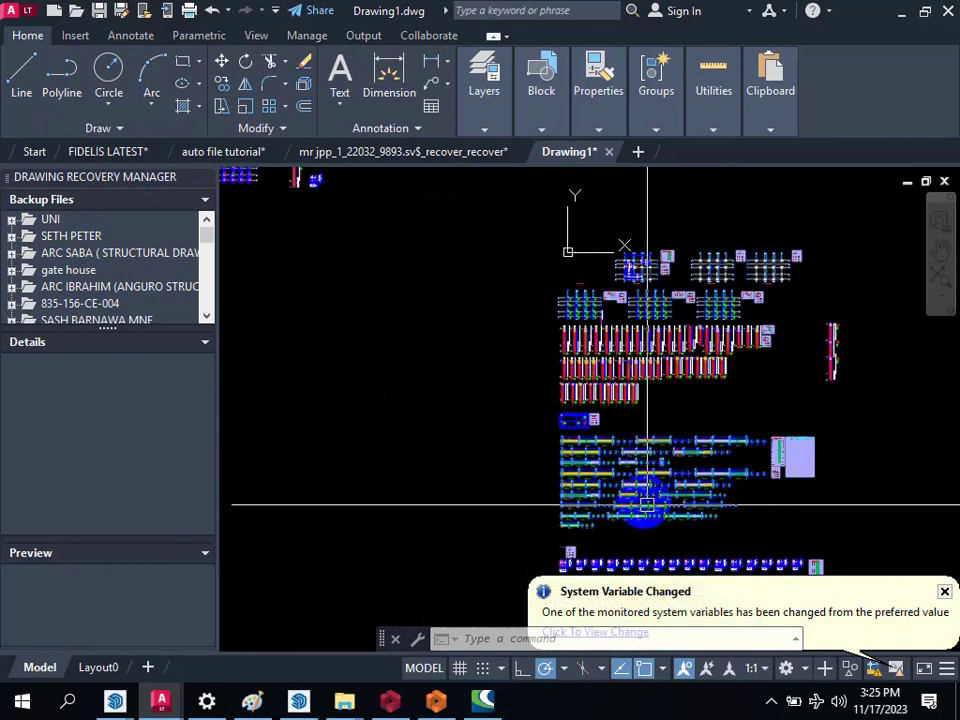
pyautogui.scroll(-4, 615, 435)
pyautogui.scroll(4, 574, 504)
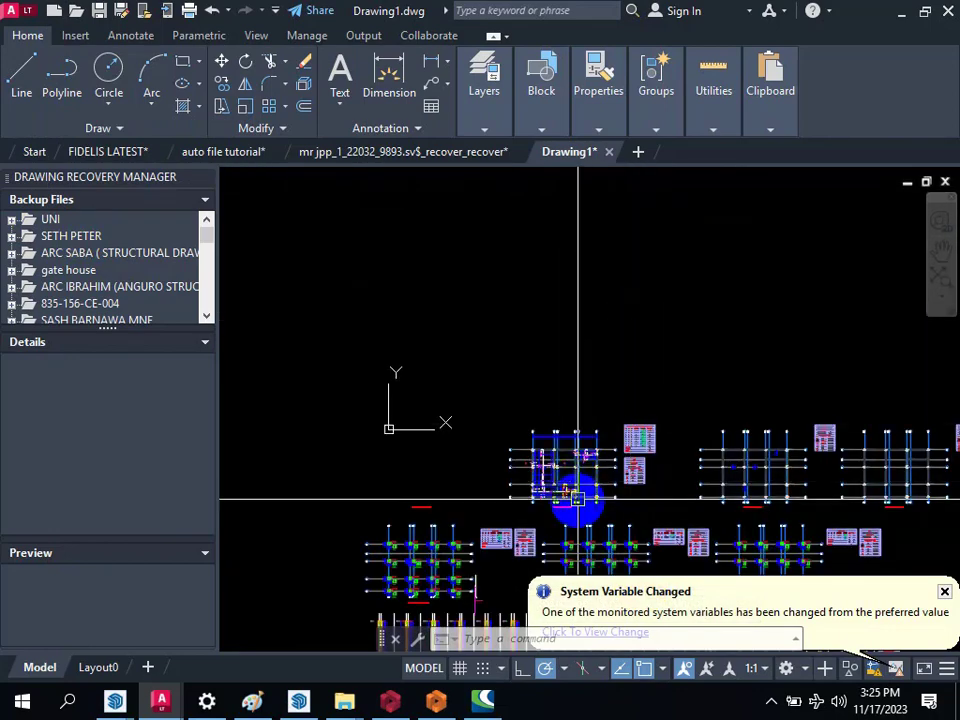
pyautogui.scroll(-3, 471, 386)
pyautogui.scroll(8, 640, 415)
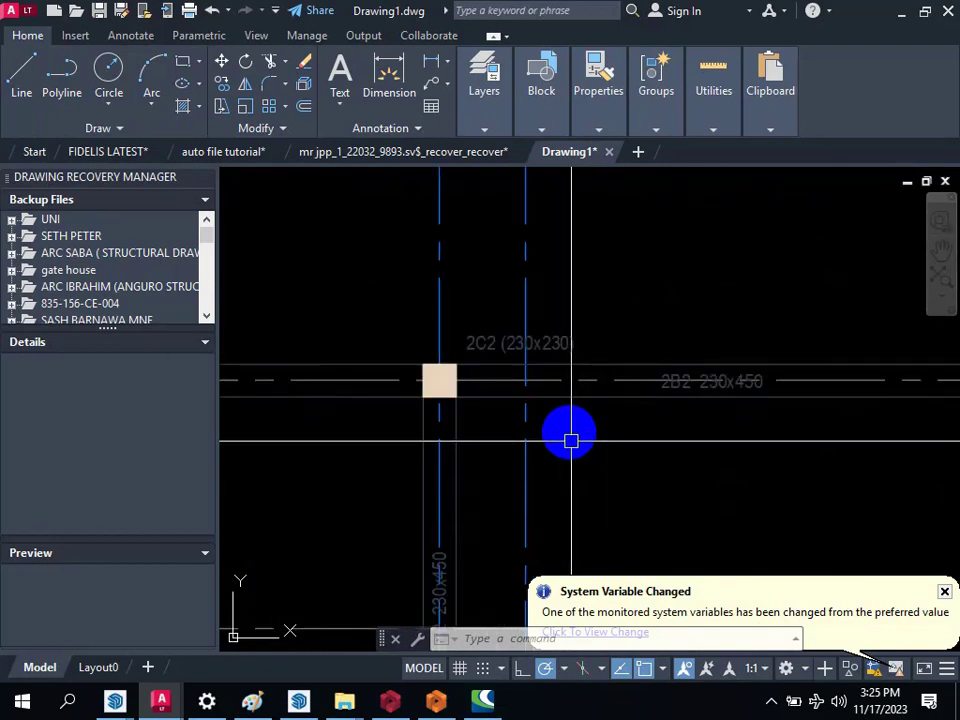
pyautogui.scroll(-7, 570, 440)
pyautogui.scroll(4, 711, 358)
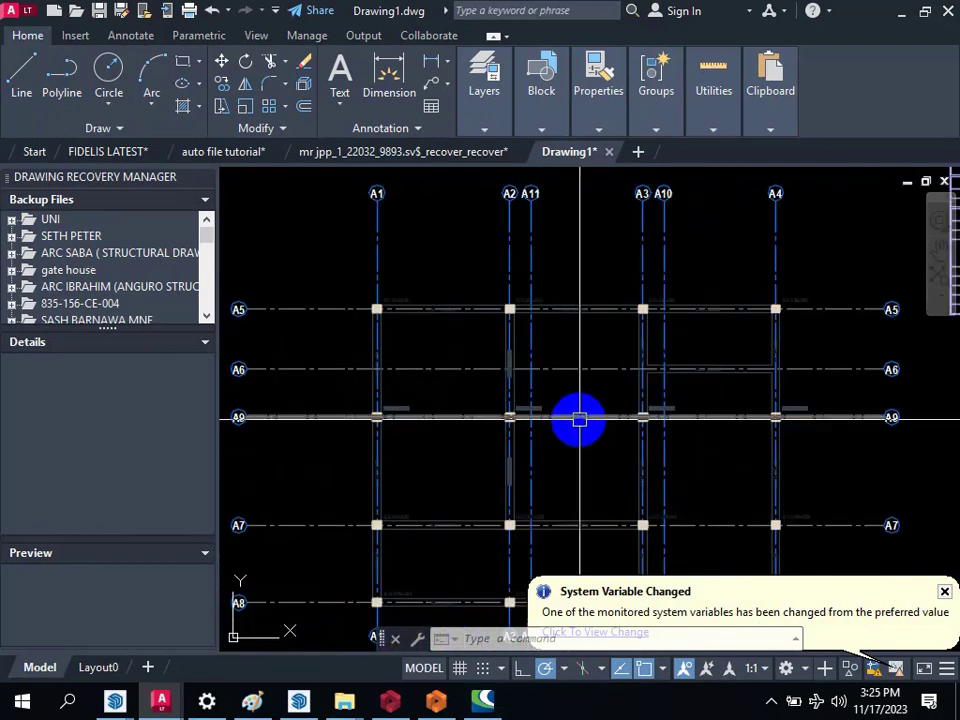
pyautogui.scroll(4, 579, 420)
pyautogui.scroll(-8, 590, 360)
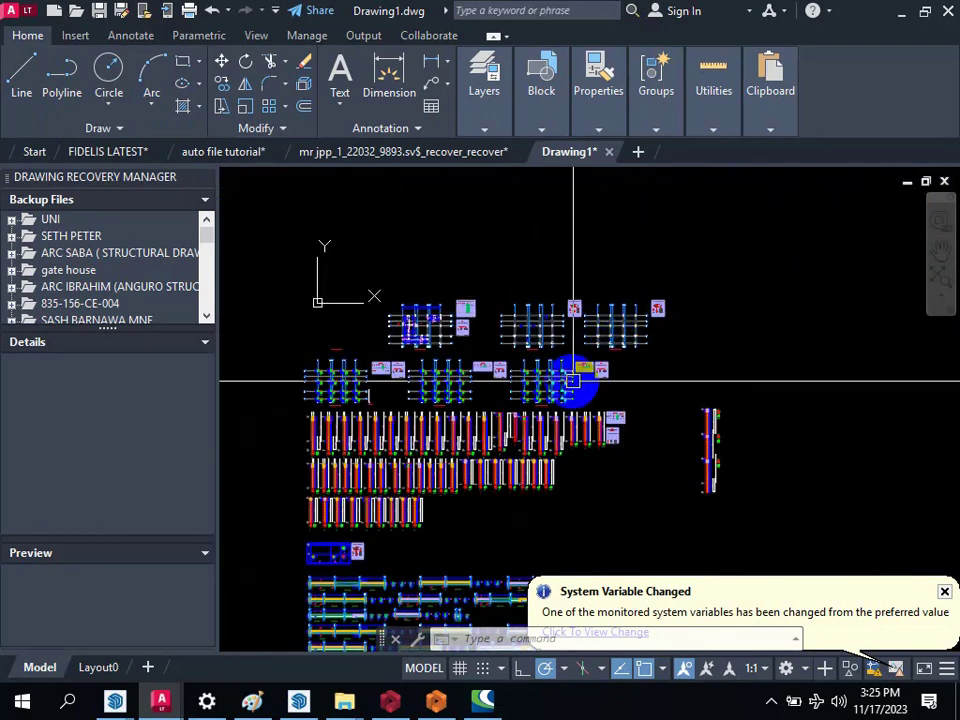
# Step: Examine the last column application plan in its row, with its column sections and link details along grids A5 to A8
pyautogui.scroll(2, 242, 381)
pyautogui.scroll(4, 525, 388)
pyautogui.scroll(-4, 499, 401)
pyautogui.scroll(4, 570, 362)
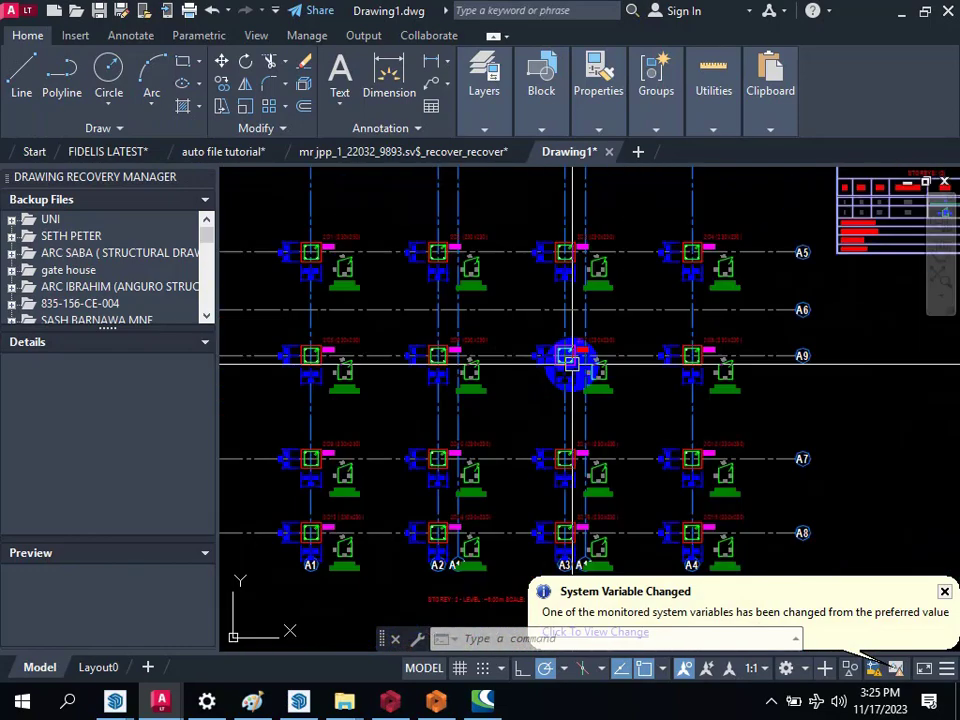
pyautogui.scroll(-5, 506, 422)
pyautogui.scroll(4, 731, 349)
pyautogui.scroll(-2, 690, 480)
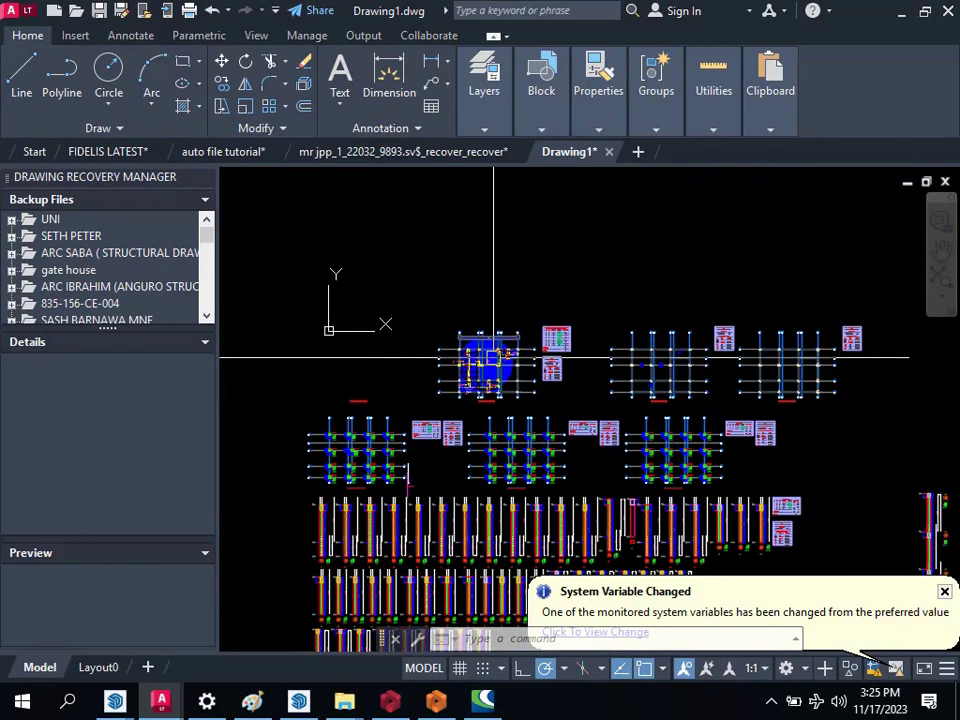
# Step: Copy the middle floor framing plan and its table from the main layout to the free space beside the copied footing detail
pyautogui.scroll(5, 720, 332)
pyautogui.scroll(-4, 607, 357)
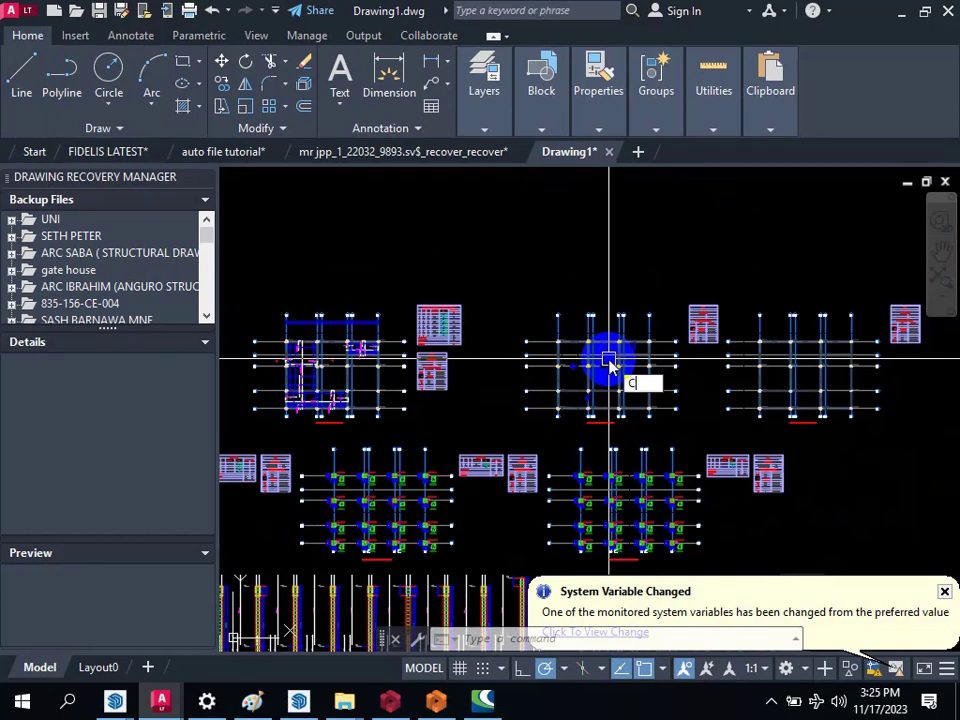
pyautogui.click(499, 289)
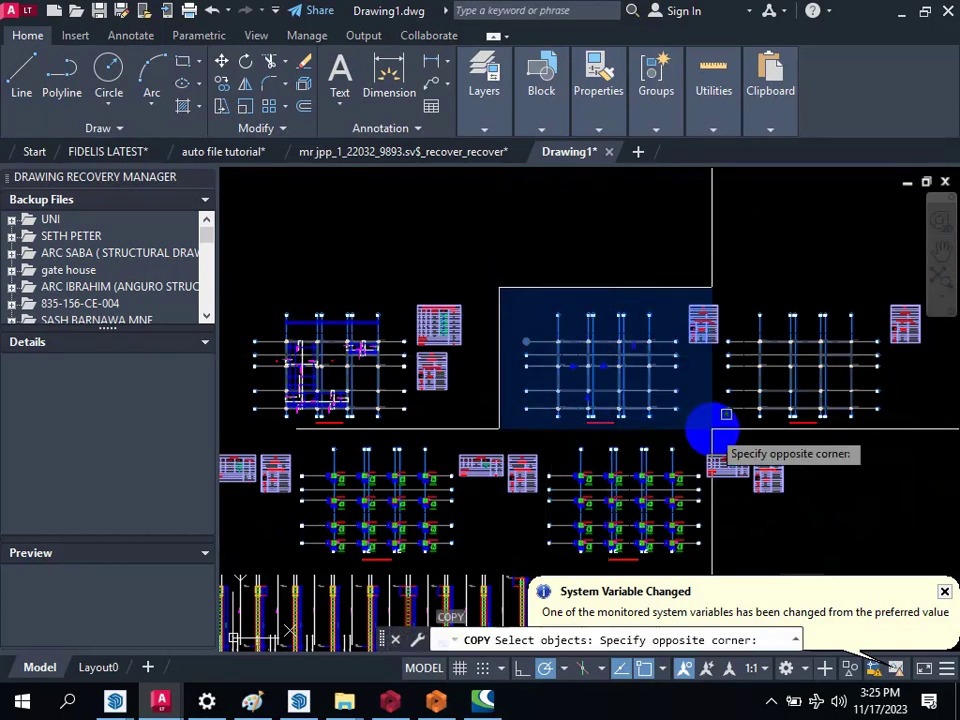
pyautogui.click(720, 426)
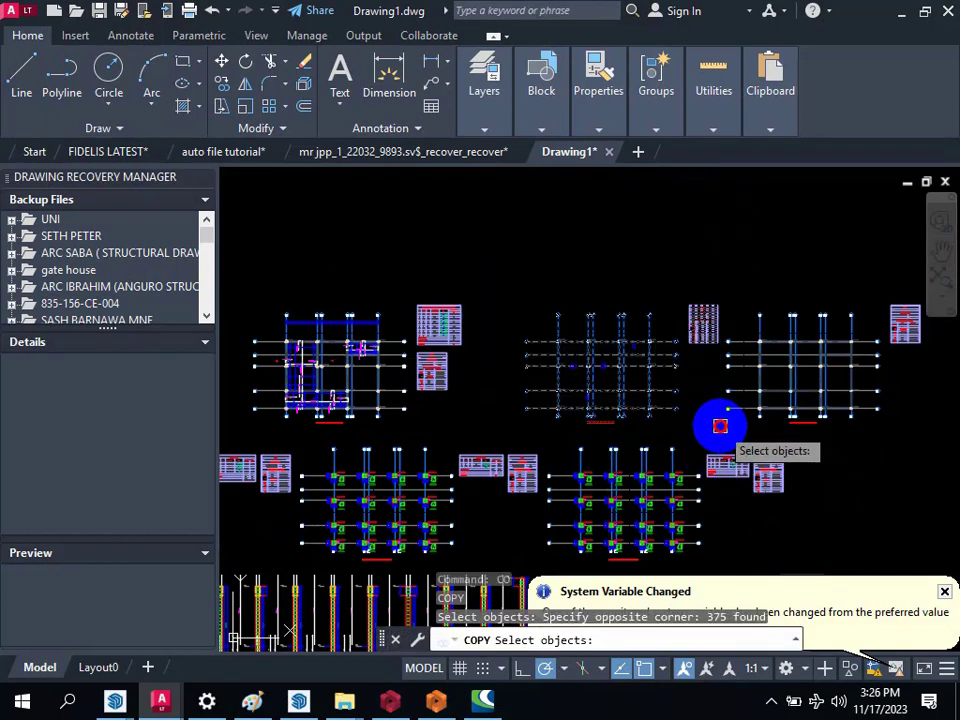
pyautogui.press('Return')
pyautogui.click(698, 416)
pyautogui.scroll(-7, 782, 375)
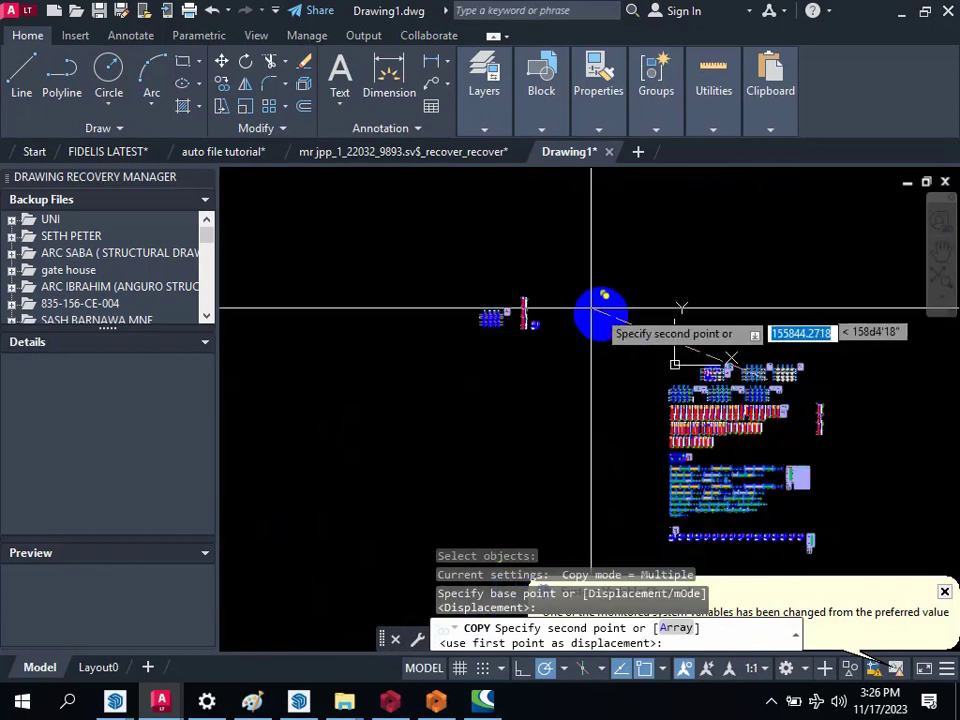
pyautogui.scroll(6, 594, 311)
pyautogui.click(473, 371)
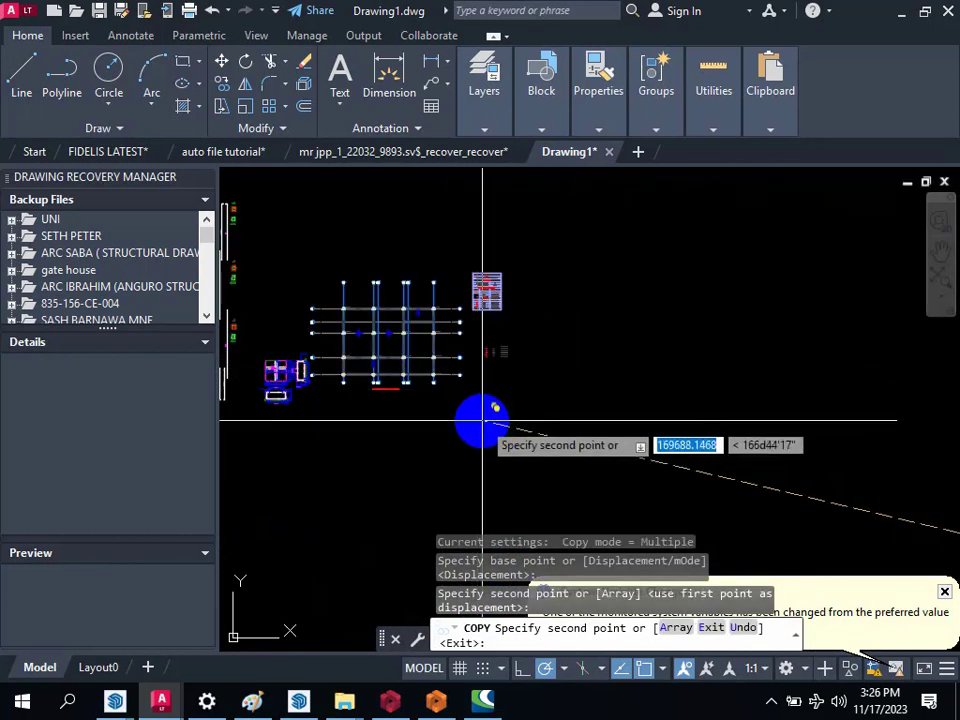
pyautogui.scroll(-2, 603, 337)
pyautogui.press('Escape')
# Step: Try to move the copied floor framing plan and its table away from the footing detail, and undo the move
pyautogui.scroll(2, 561, 338)
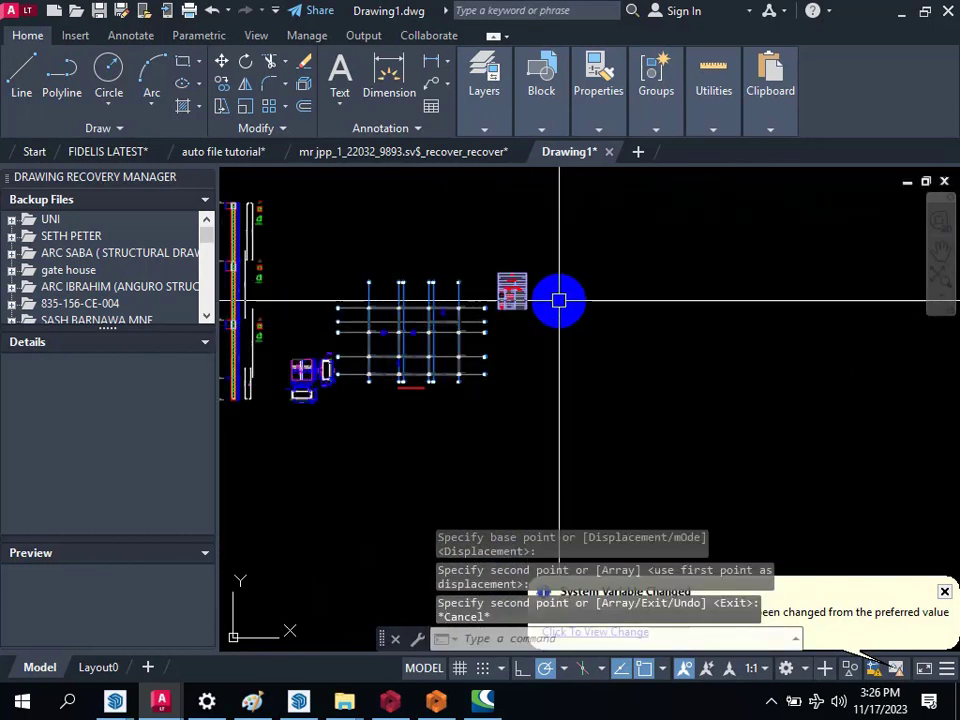
pyautogui.write('m')
pyautogui.press('Return')
pyautogui.click(564, 232)
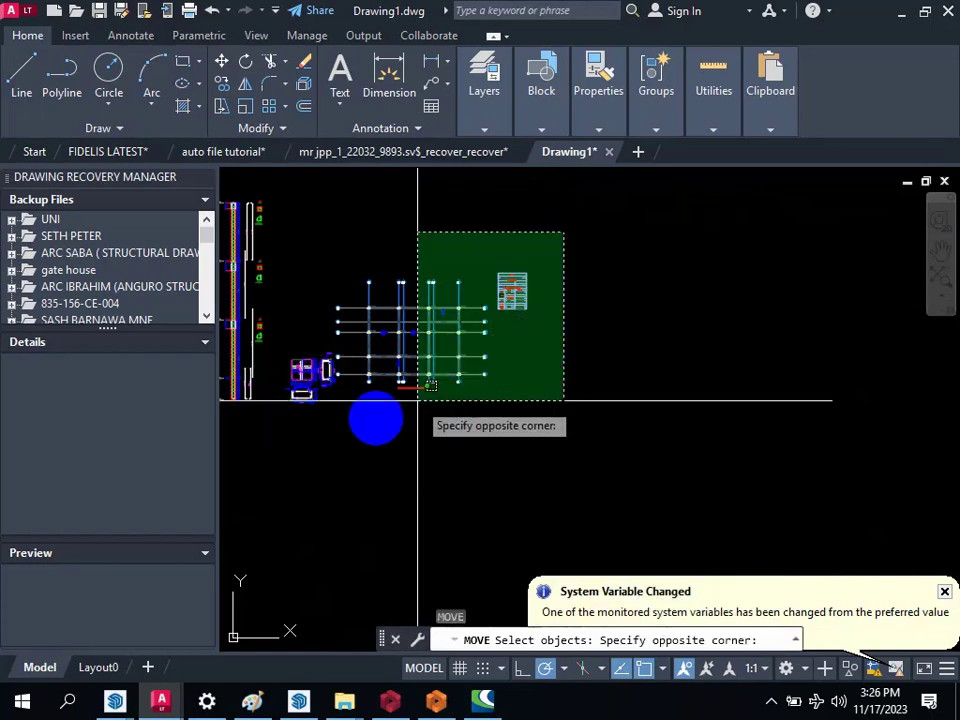
pyautogui.click(341, 421)
pyautogui.press('Return')
pyautogui.click(345, 430)
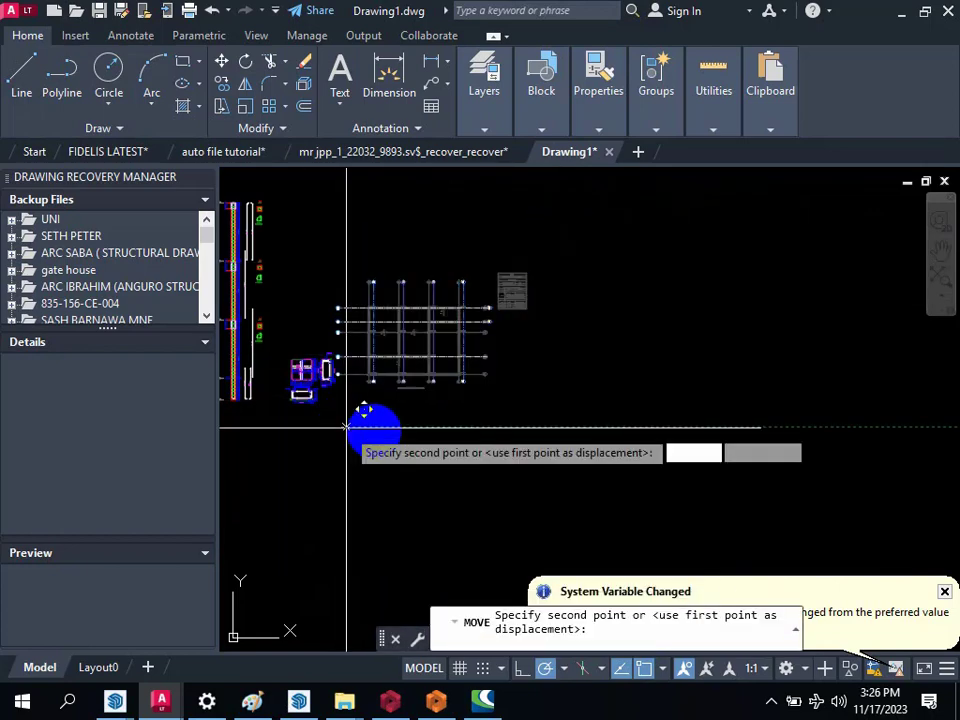
pyautogui.click(403, 449)
pyautogui.hotkey('ctrl', 'z')
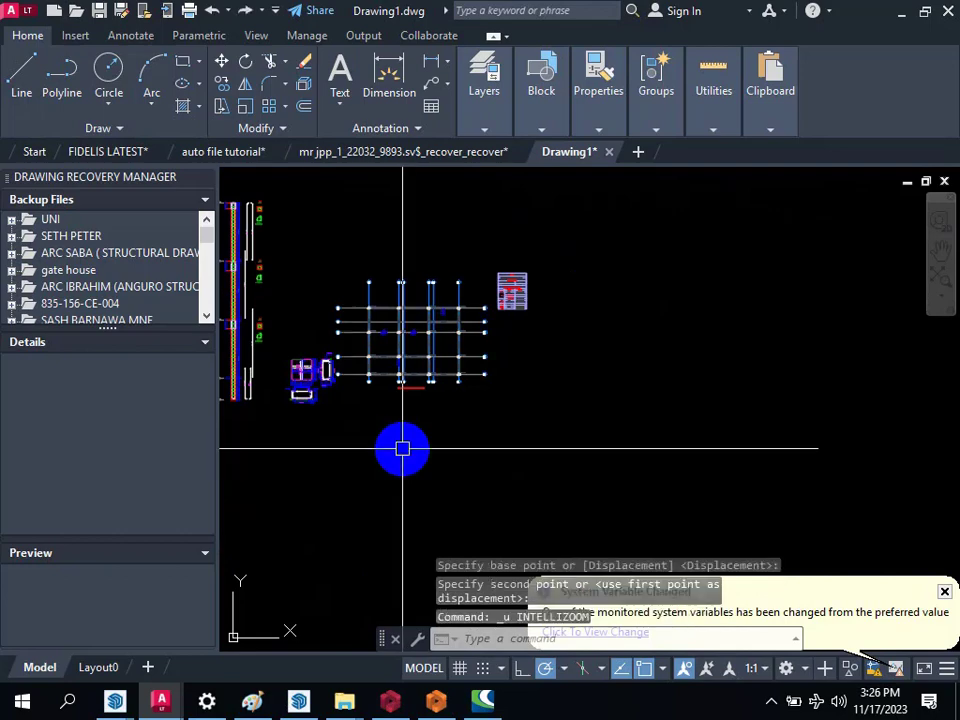
# Step: Move the complete copied floor framing plan, including its grid lines and table, clear of the footing detail
pyautogui.scroll(2, 374, 364)
pyautogui.write('m')
pyautogui.press('Return')
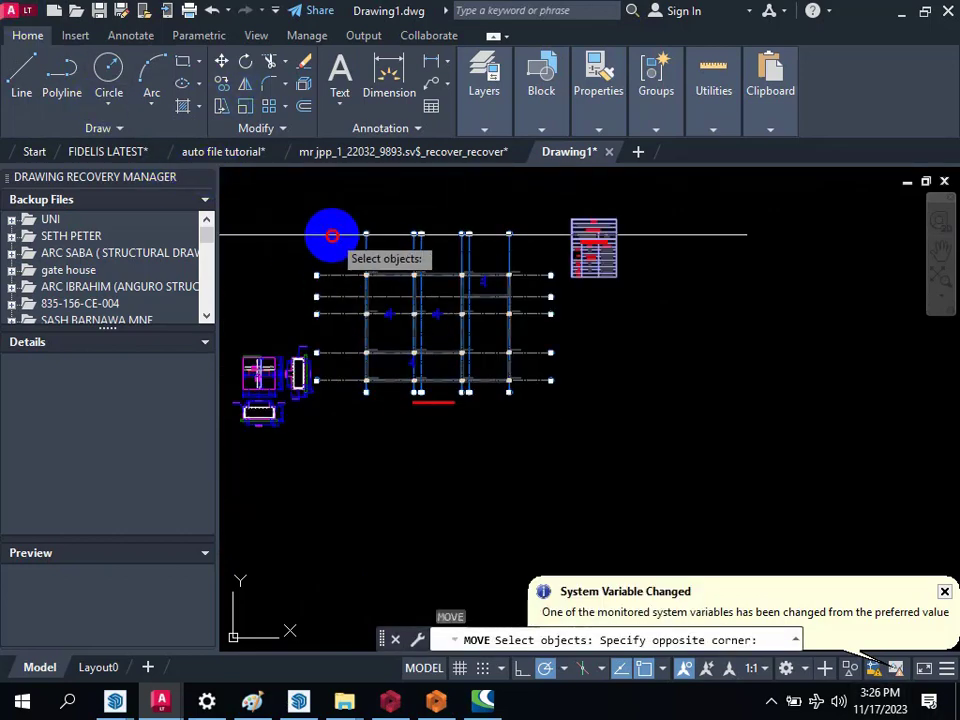
pyautogui.click(319, 405)
pyautogui.scroll(-3, 317, 310)
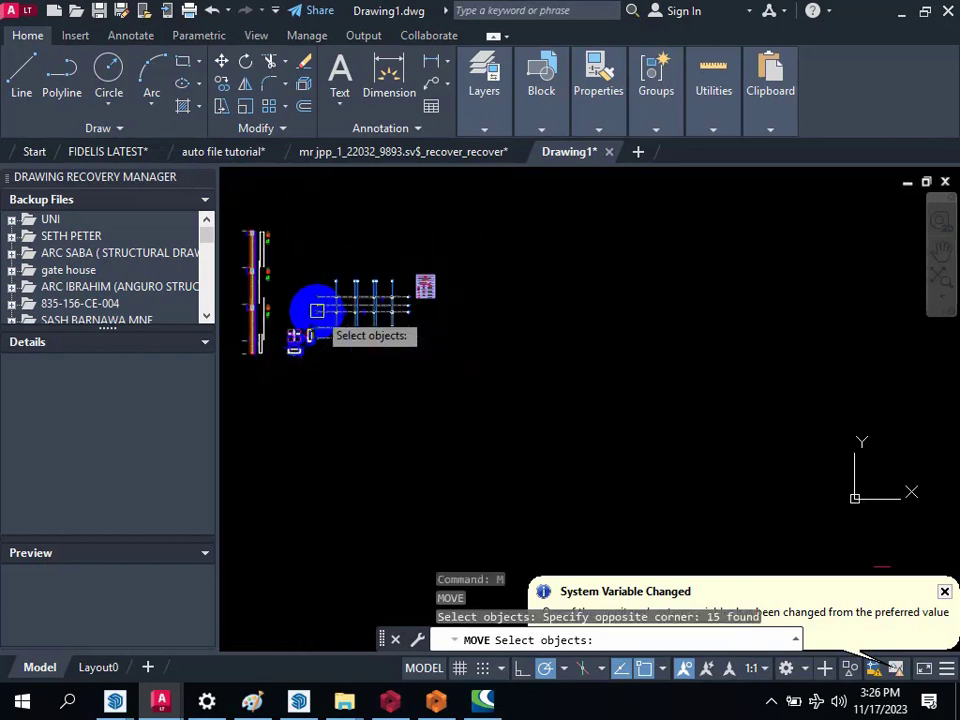
pyautogui.click(489, 237)
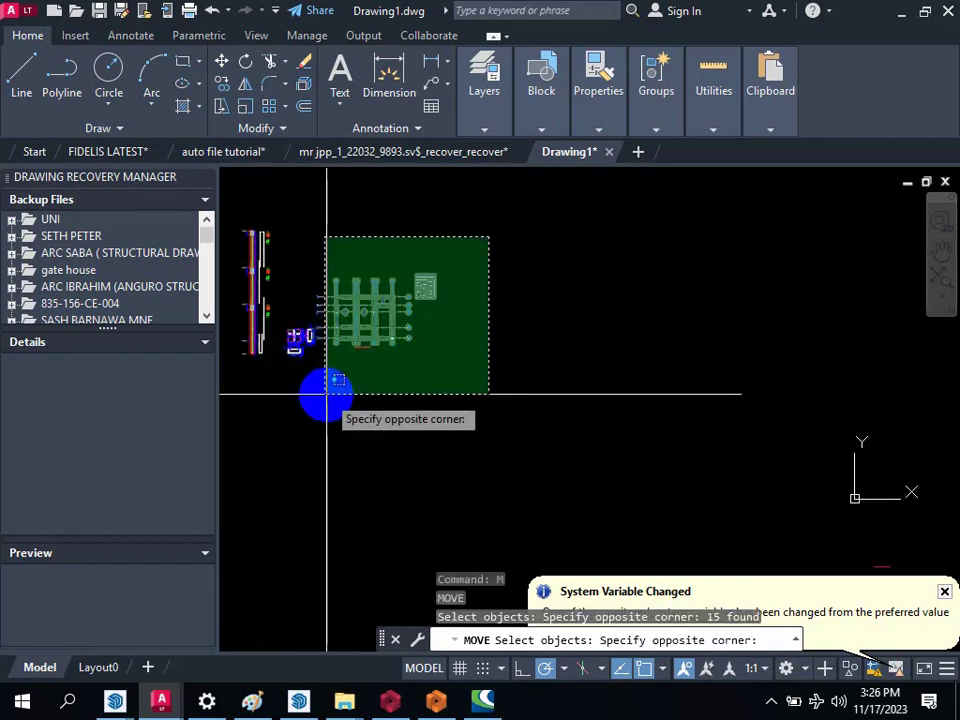
pyautogui.click(326, 394)
pyautogui.press('Return')
pyautogui.click(332, 391)
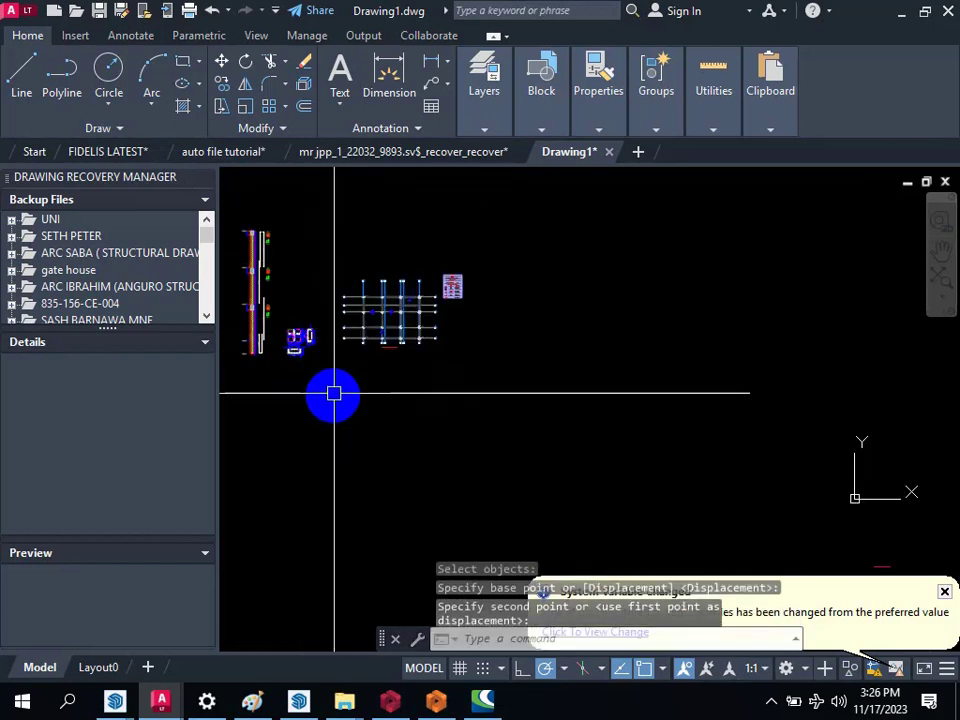
# Step: Move the floor plan with slab reinforcement and its two tables from the main layout to beside the copied floor framing plan
pyautogui.scroll(-3, 659, 326)
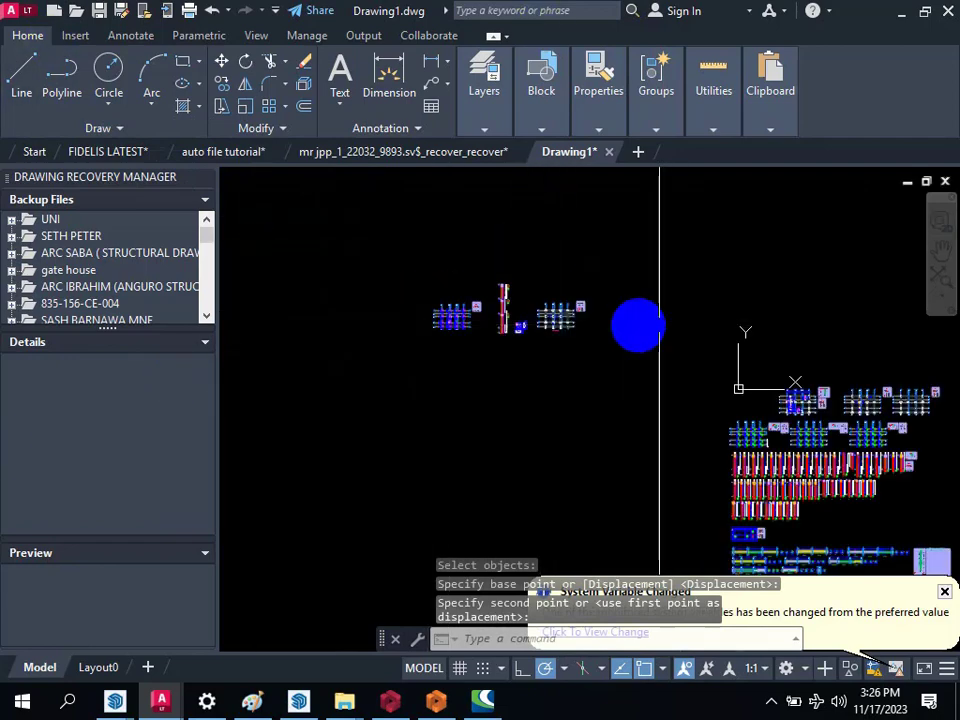
pyautogui.scroll(10, 746, 396)
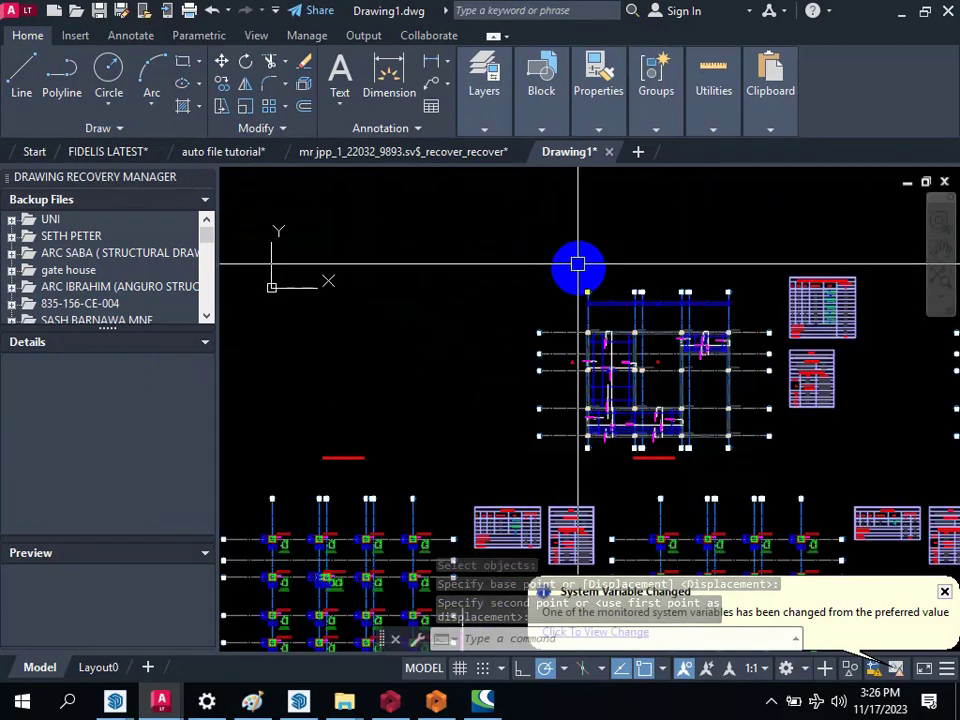
pyautogui.scroll(-5, 478, 349)
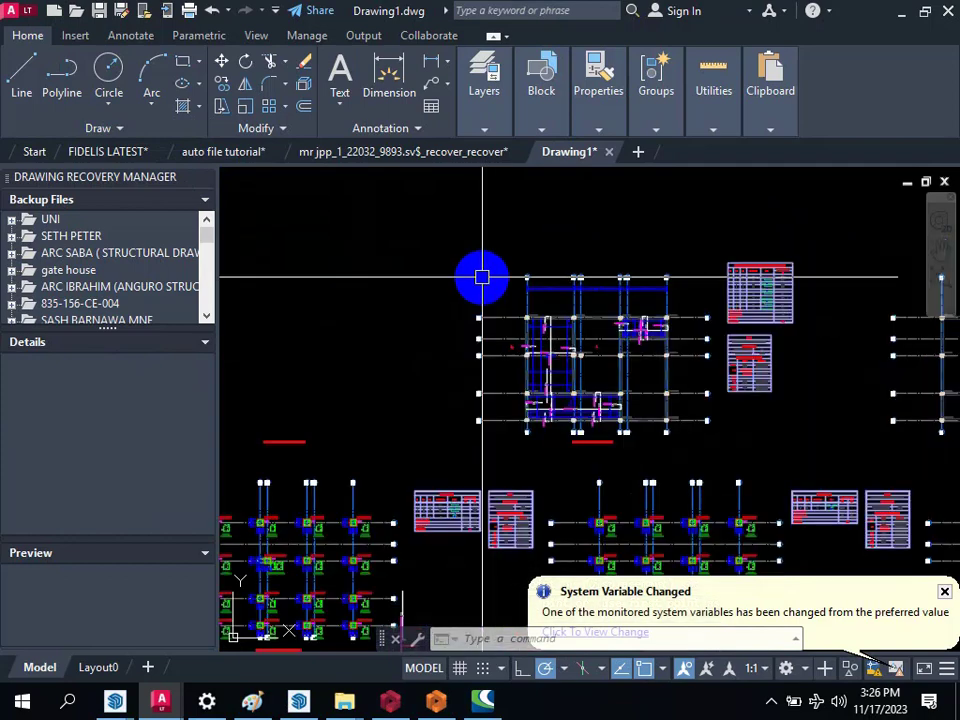
pyautogui.press('space')
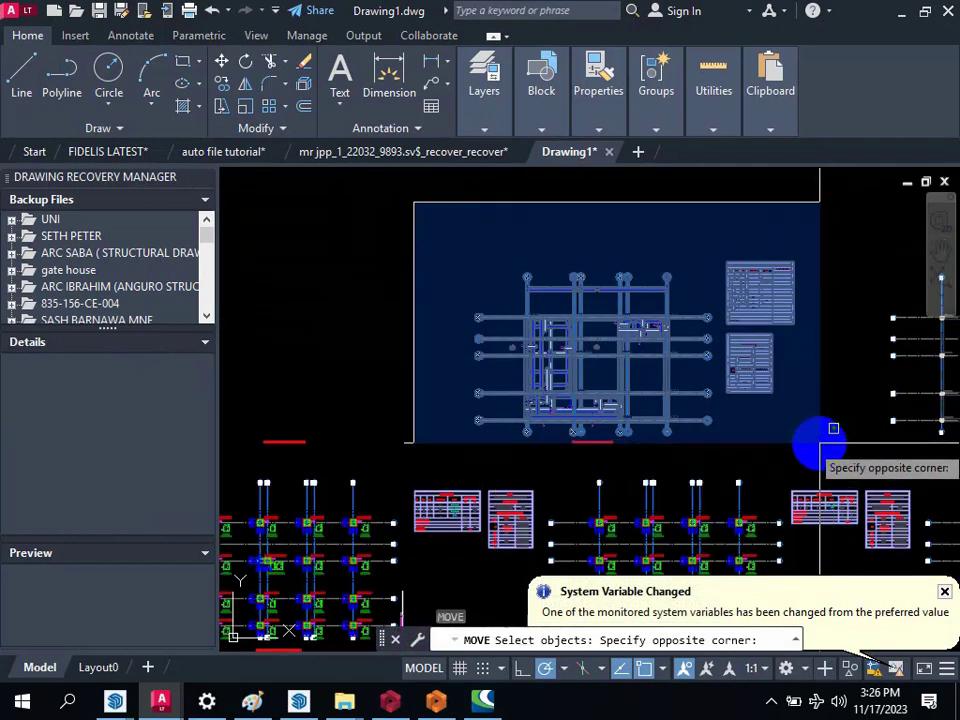
pyautogui.click(815, 442)
pyautogui.press('space')
pyautogui.click(765, 433)
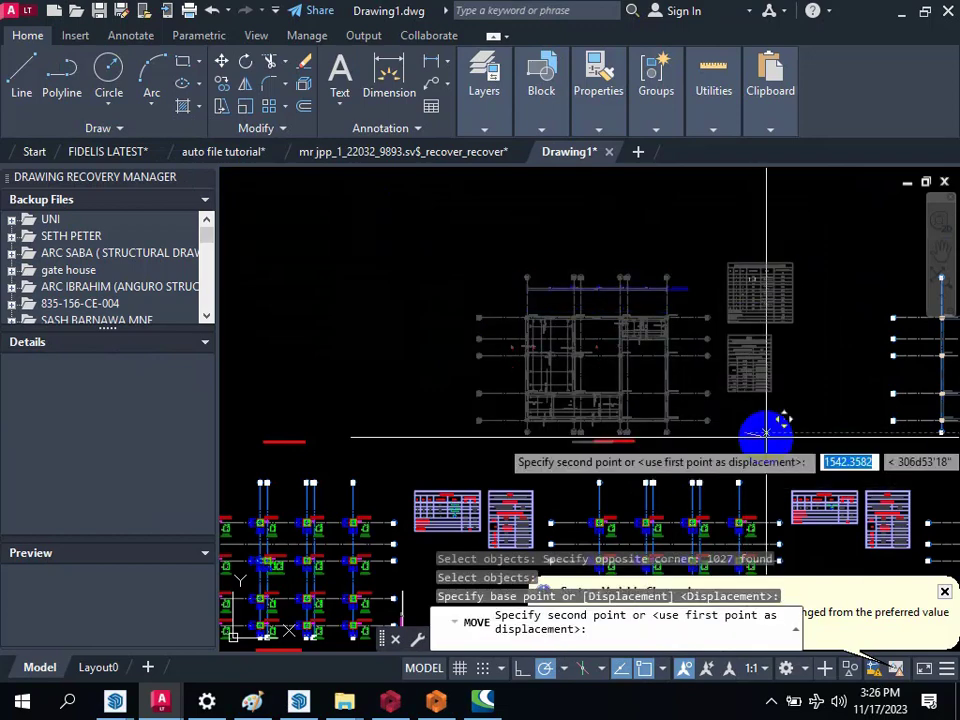
pyautogui.scroll(-7, 766, 436)
pyautogui.scroll(7, 424, 277)
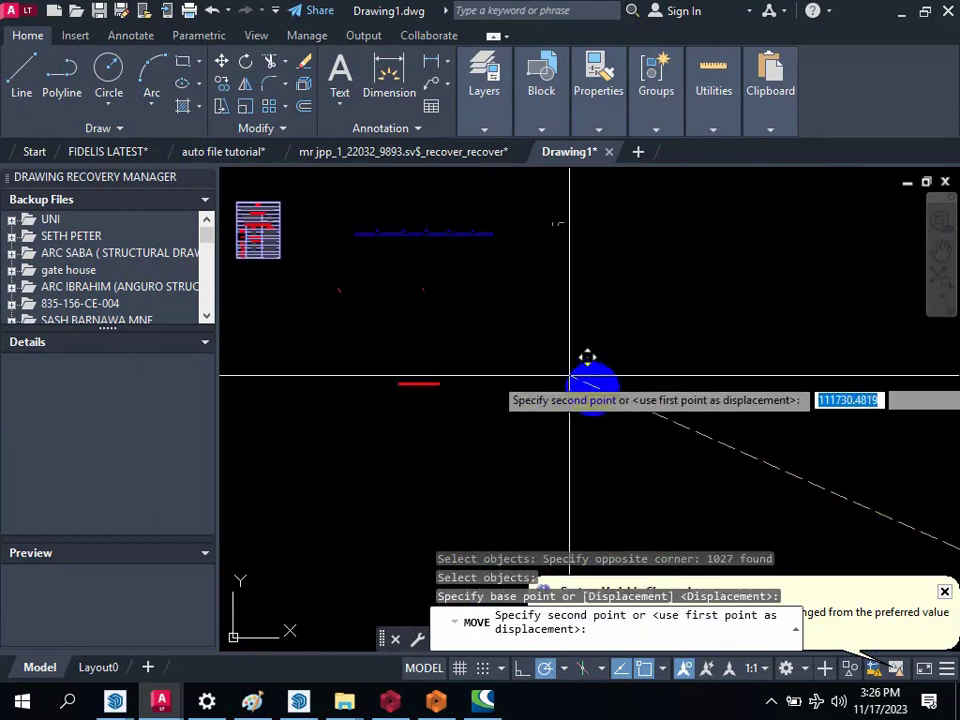
pyautogui.scroll(-4, 600, 385)
pyautogui.press('Escape')
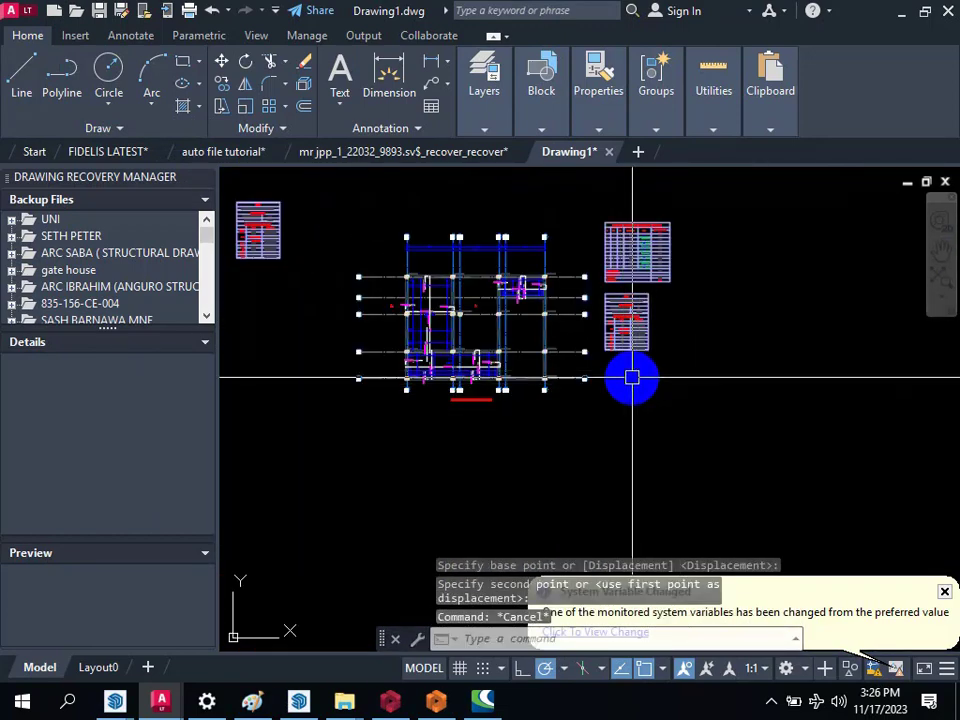
# Step: Check the relocated slab reinforcement plan, the storey 1 column application plan and the pad footings on the gathered foundation plan
pyautogui.scroll(-4, 482, 266)
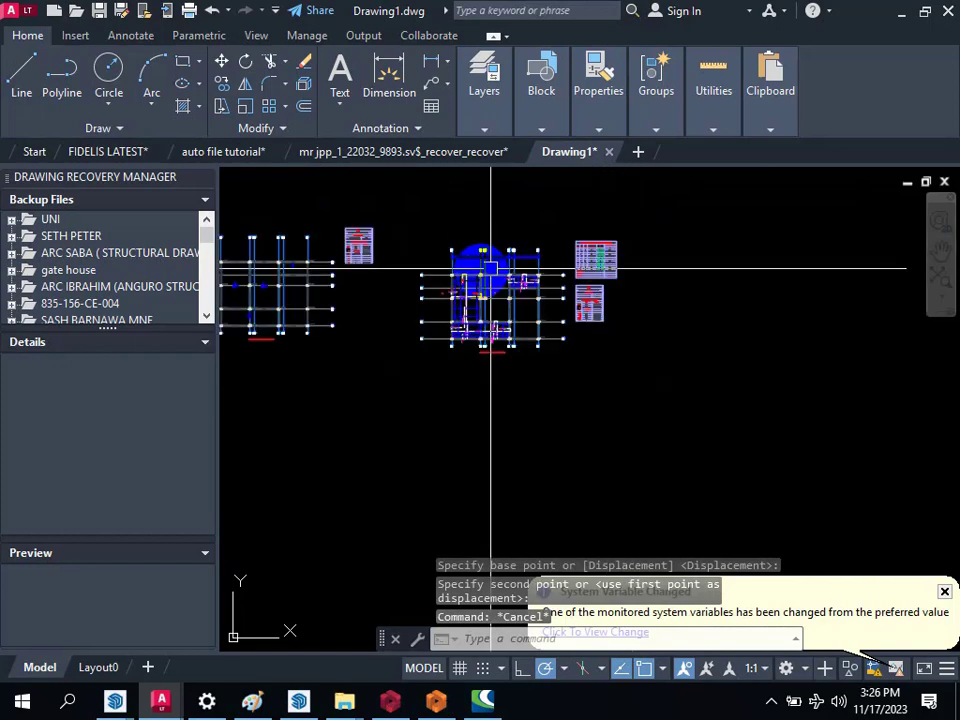
pyautogui.scroll(4, 568, 364)
pyautogui.scroll(4, 499, 311)
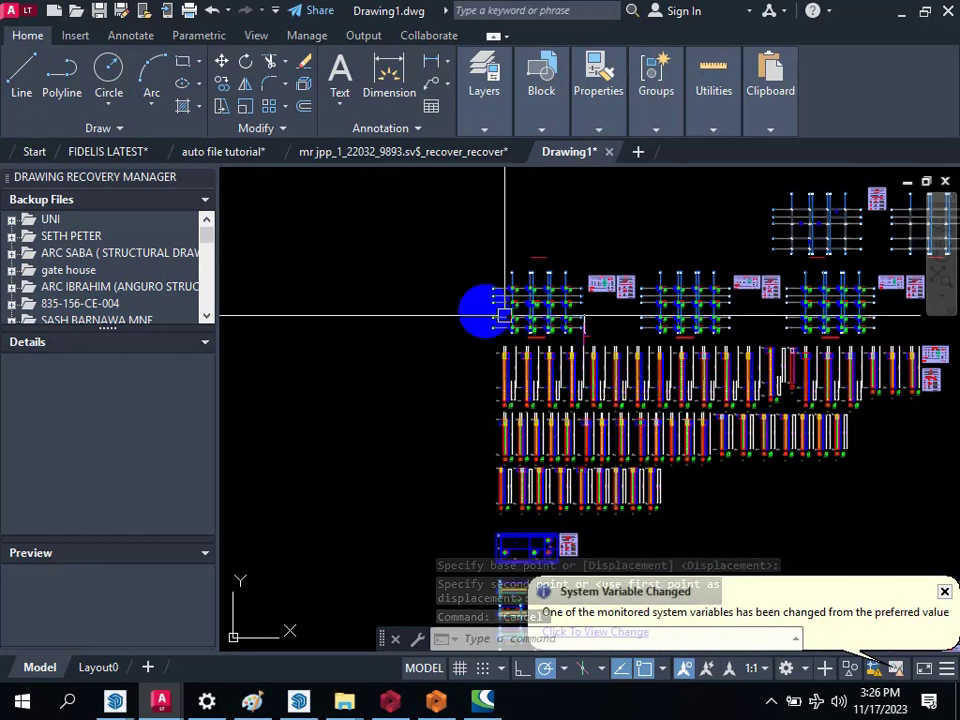
pyautogui.scroll(-1, 486, 348)
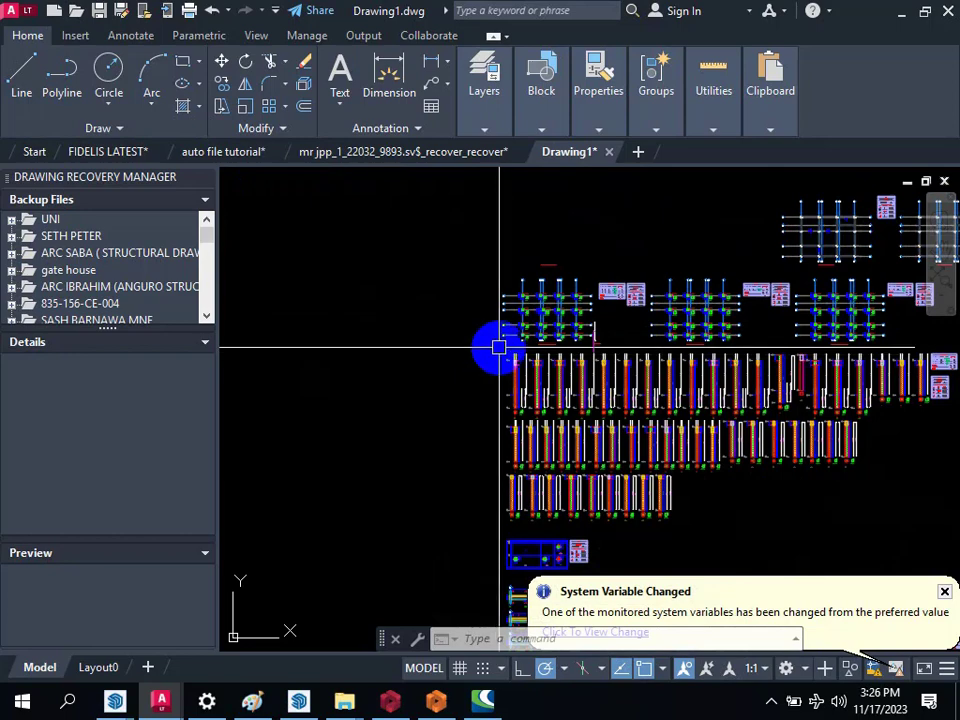
pyautogui.scroll(6, 501, 348)
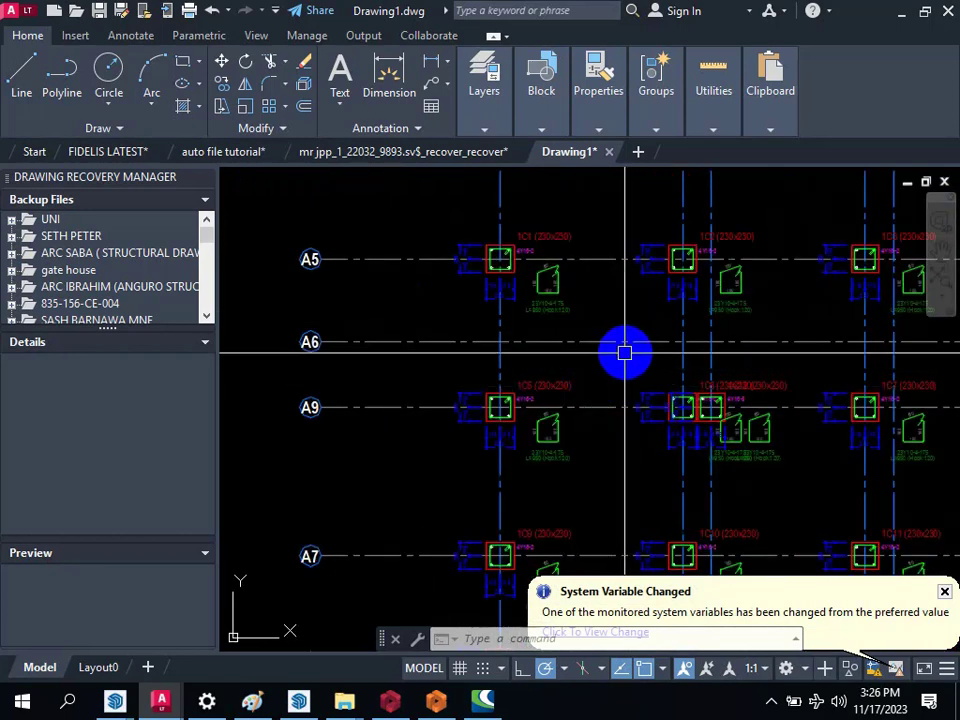
pyautogui.scroll(-4, 628, 351)
pyautogui.scroll(-13, 750, 338)
pyautogui.scroll(4, 596, 293)
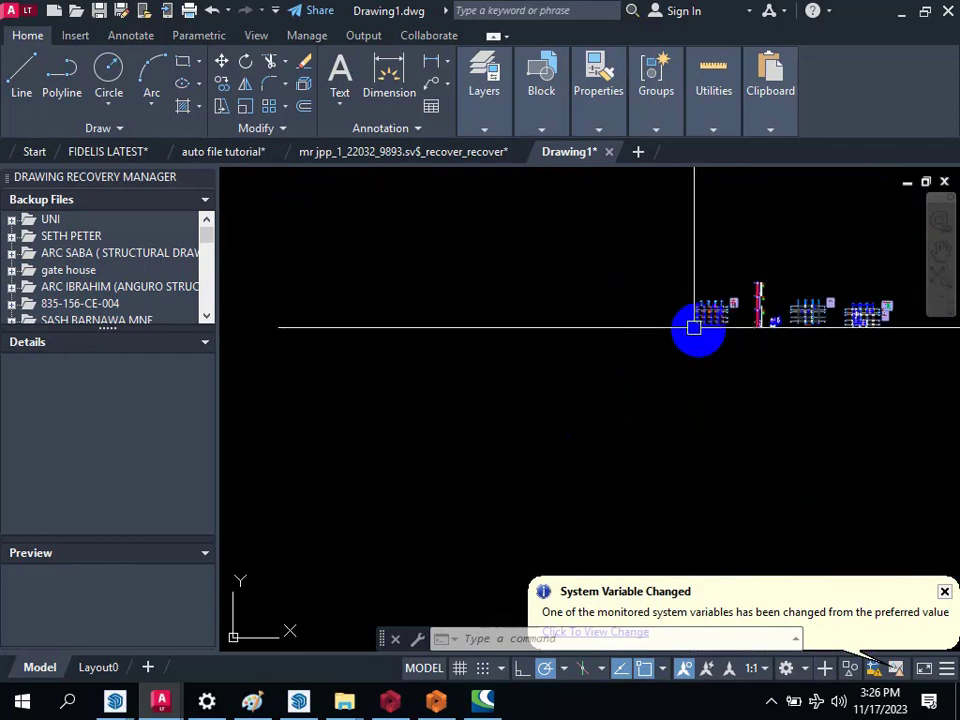
pyautogui.scroll(8, 694, 327)
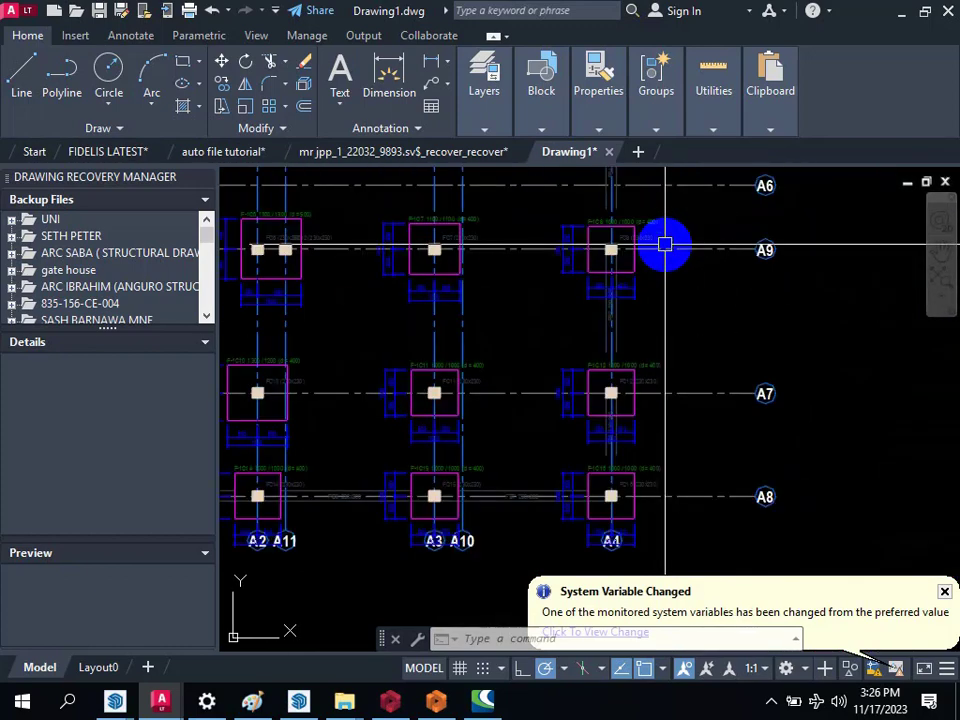
# Step: Move the gathered foundation plan with its table farther left, opening a gap before the column elevation
pyautogui.scroll(-6, 655, 260)
pyautogui.press('Return')
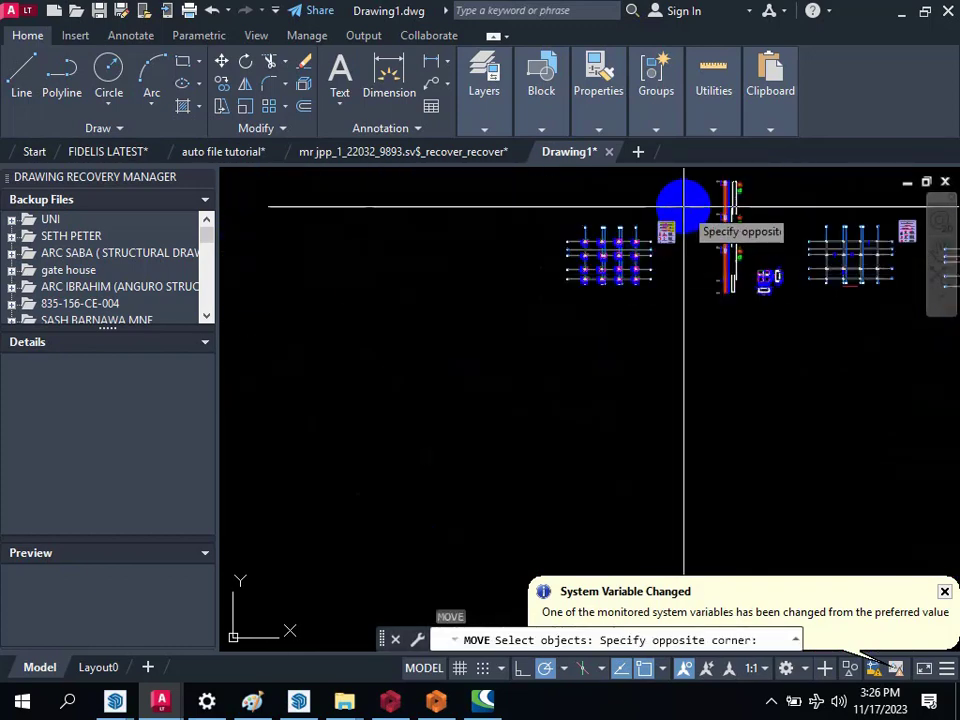
pyautogui.click(550, 336)
pyautogui.press('Return')
pyautogui.click(649, 338)
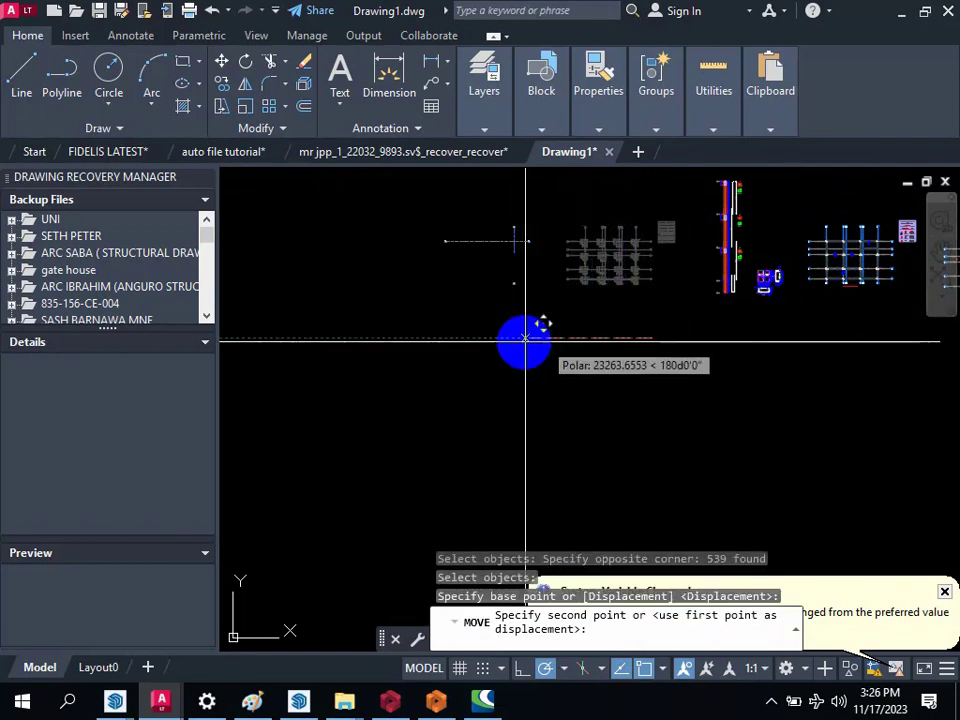
# Step: Copy the first column application plan from the main layout into the gap between the foundation plan and the column elevation
pyautogui.scroll(5, 531, 289)
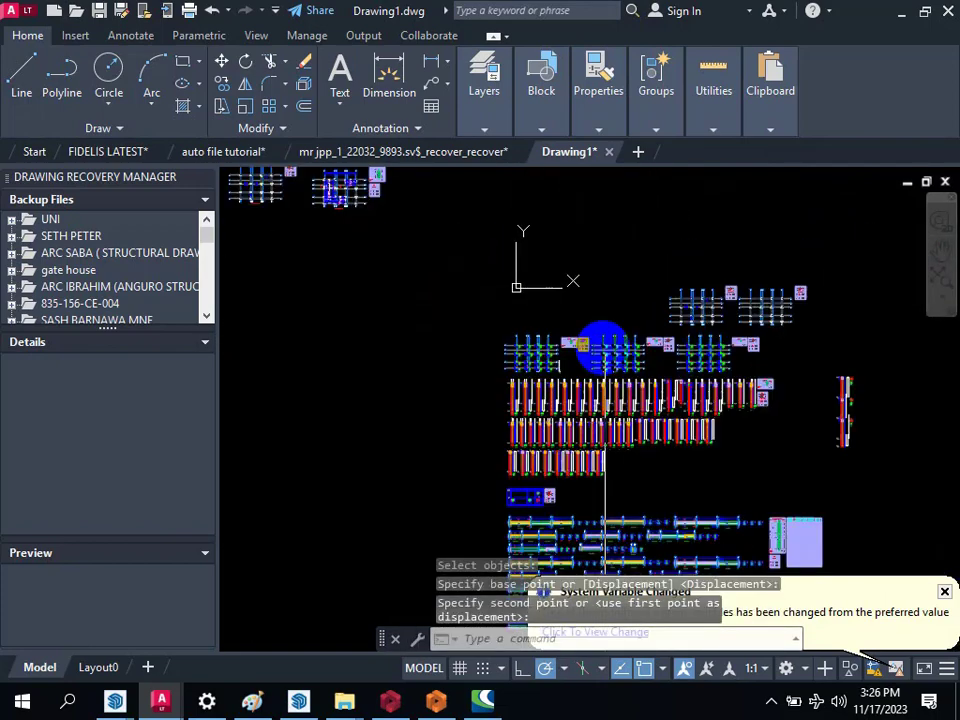
pyautogui.scroll(2, 418, 336)
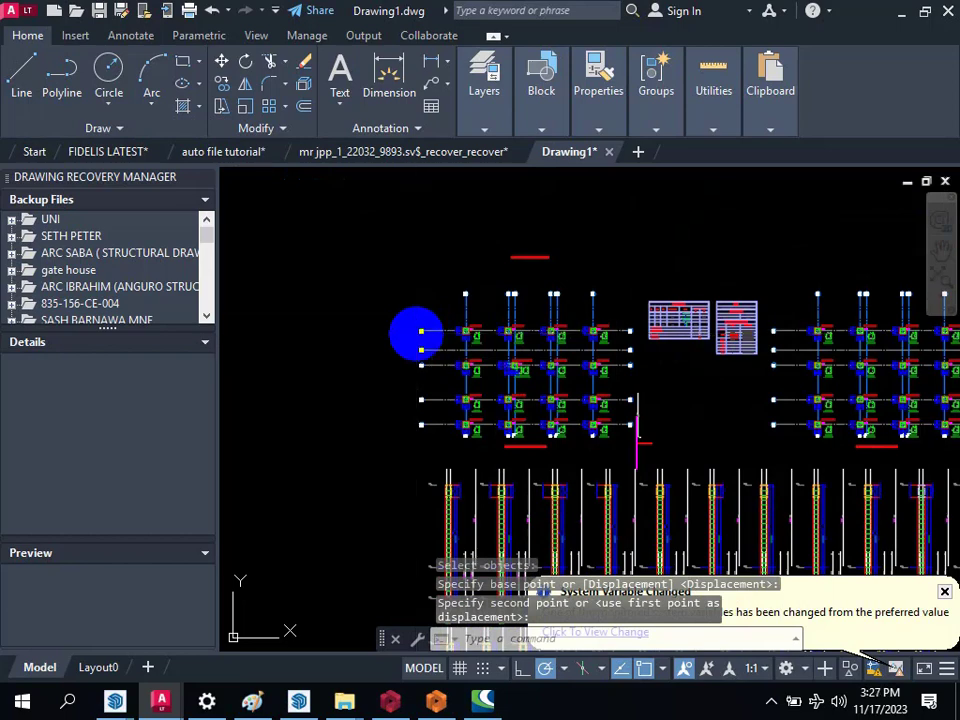
pyautogui.write('co')
pyautogui.press('Return')
pyautogui.click(369, 259)
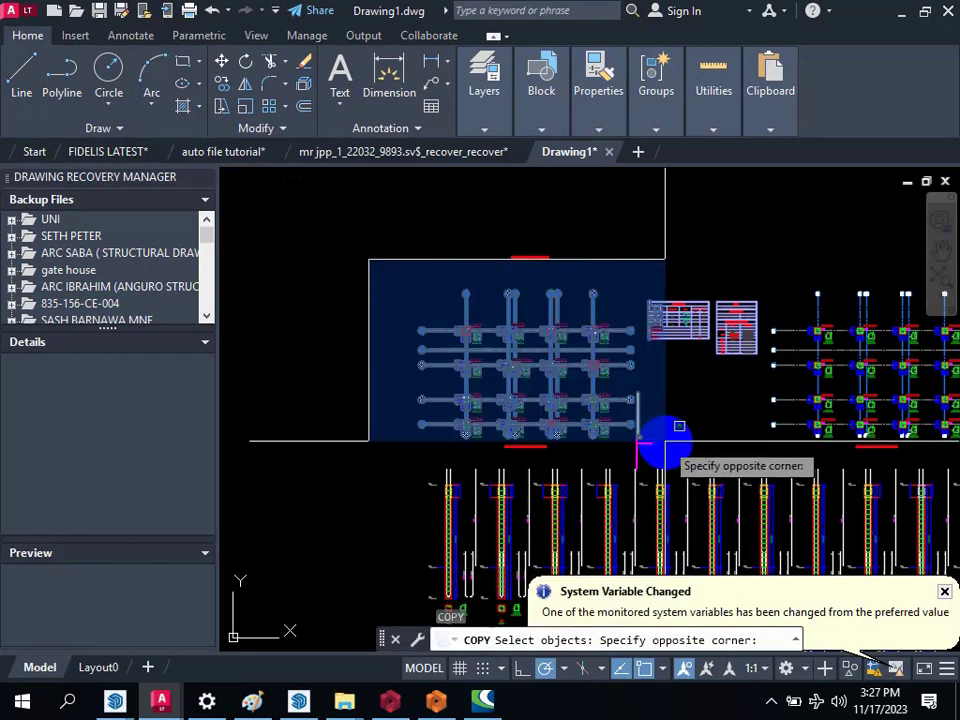
pyautogui.click(666, 444)
pyautogui.press('Return')
pyautogui.click(658, 405)
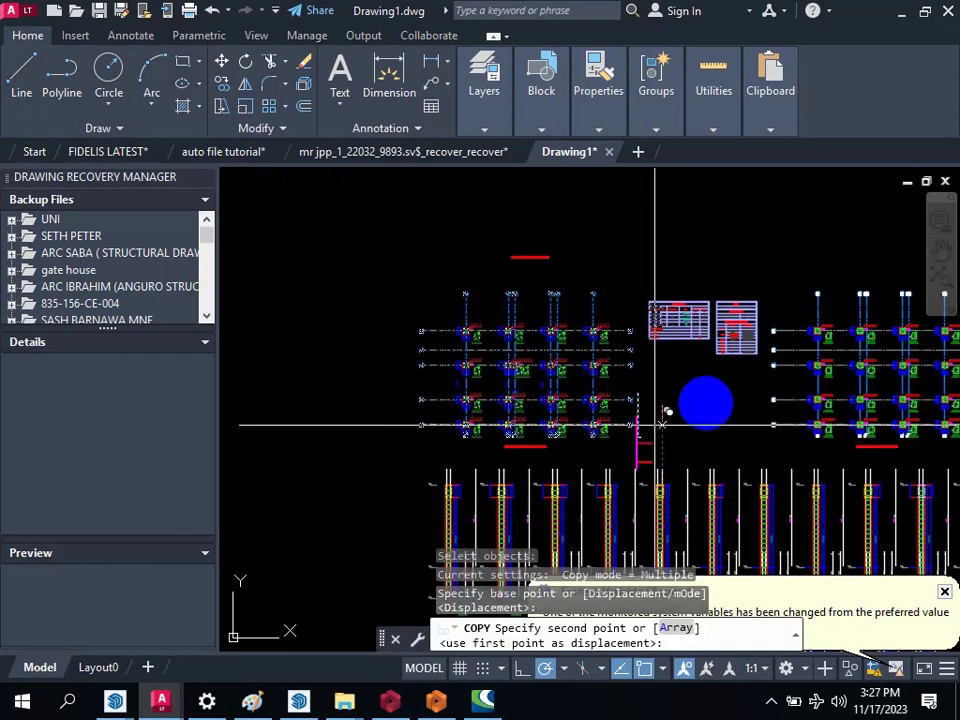
pyautogui.scroll(-5, 750, 403)
pyautogui.scroll(6, 448, 297)
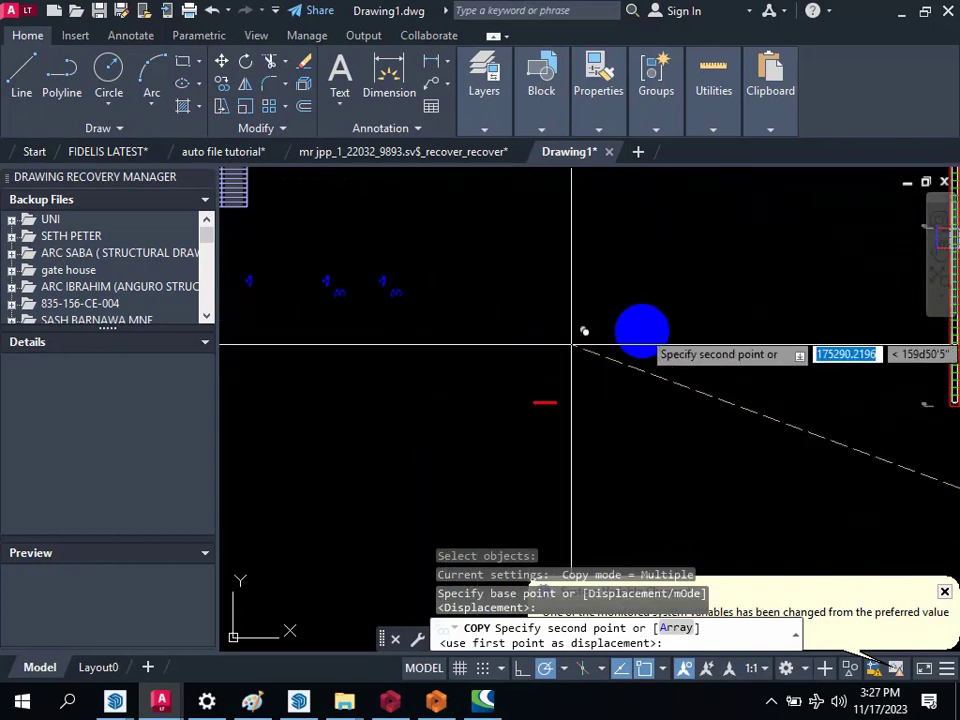
pyautogui.click(743, 404)
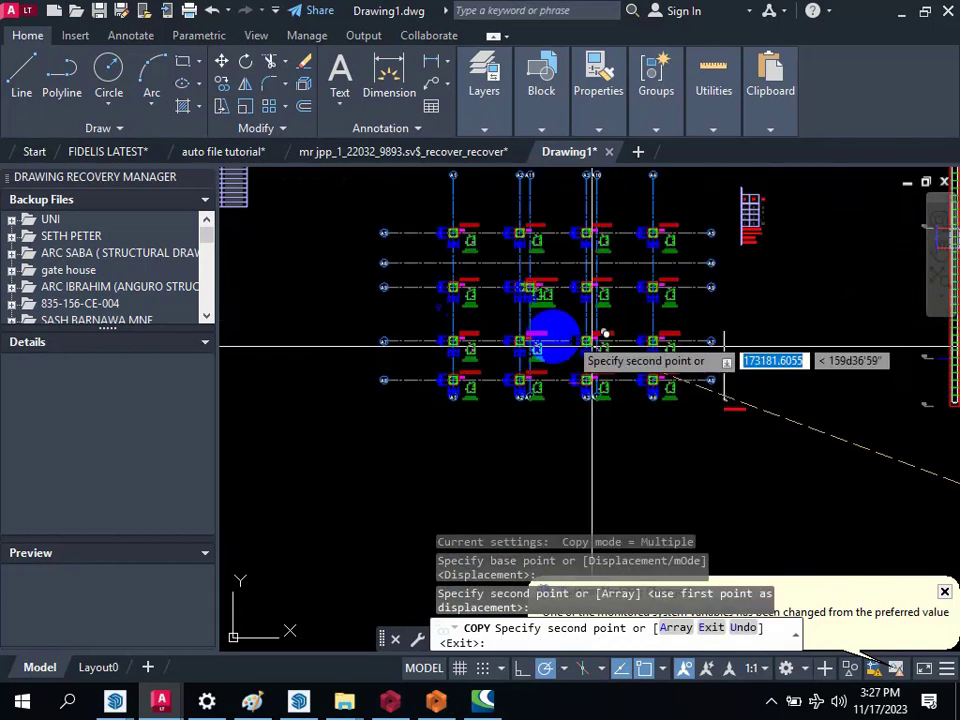
pyautogui.scroll(-4, 556, 338)
pyautogui.press('Escape')
# Step: Erase the table fragment that was copied along with the column application plan
pyautogui.scroll(5, 648, 301)
pyautogui.write('e')
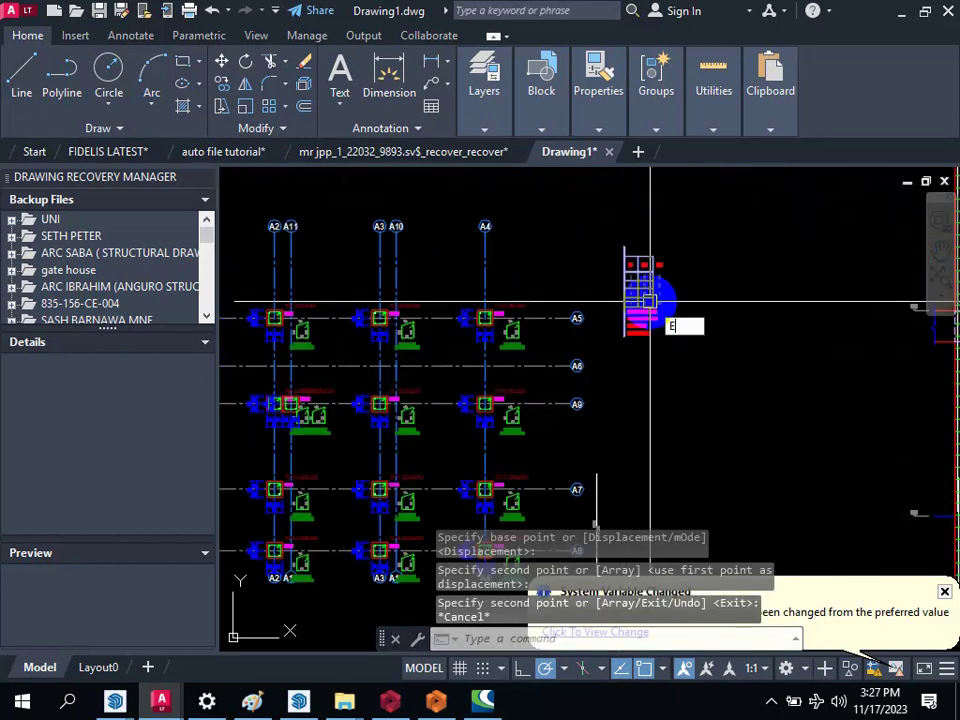
pyautogui.press('space')
pyautogui.click(600, 208)
pyautogui.click(735, 376)
pyautogui.press('space')
pyautogui.scroll(-3, 629, 229)
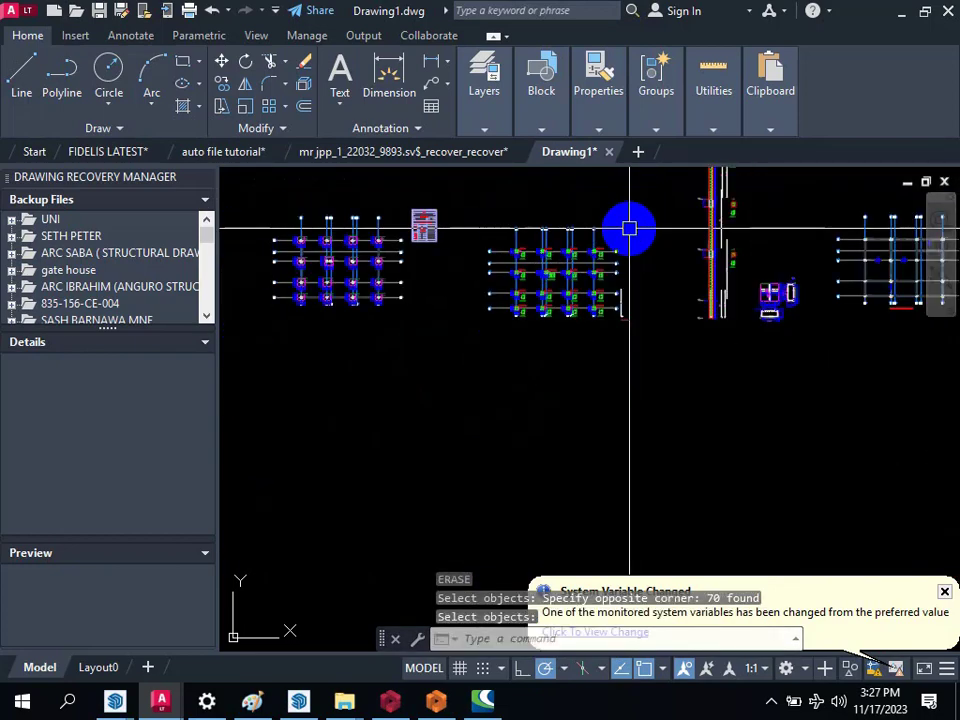
# Step: Examine the main layout's column application plans and the axis A5 beam elevations and sections, including beams 1B1 and 1B3
pyautogui.scroll(-5, 615, 394)
pyautogui.scroll(5, 714, 358)
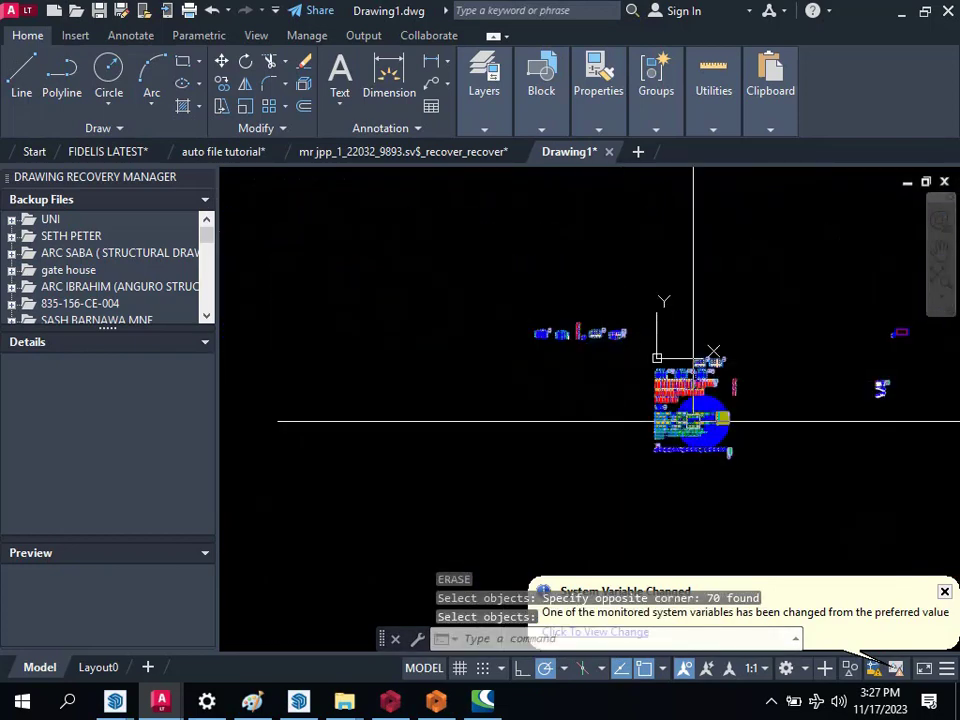
pyautogui.scroll(5, 583, 521)
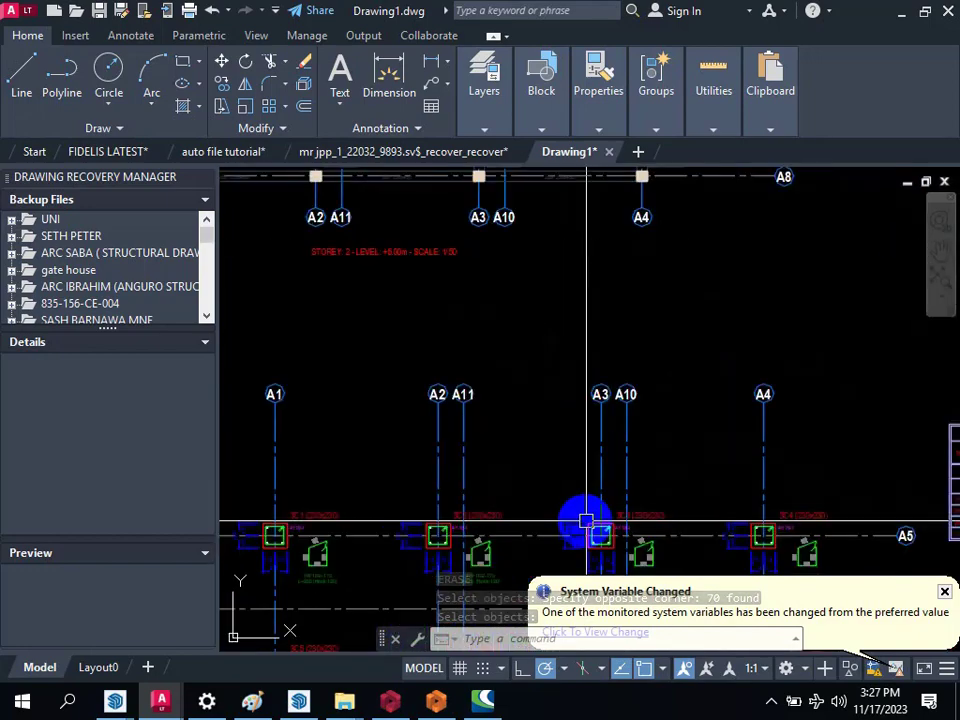
pyautogui.scroll(-5, 634, 266)
pyautogui.scroll(-2, 674, 350)
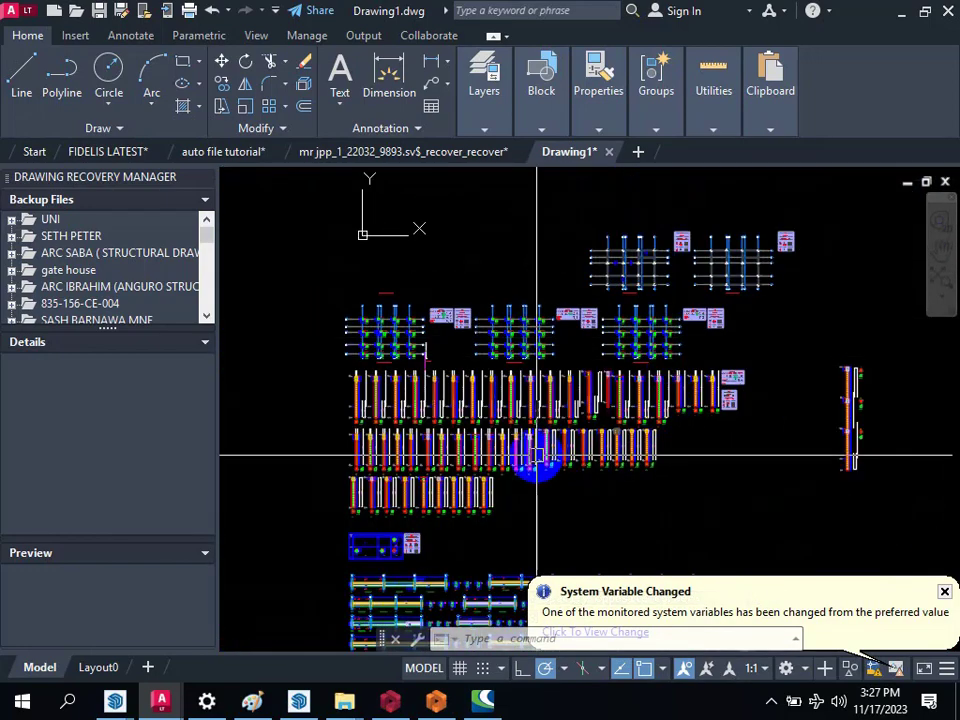
pyautogui.scroll(-2, 537, 457)
pyautogui.scroll(-2, 551, 381)
pyautogui.scroll(4, 537, 452)
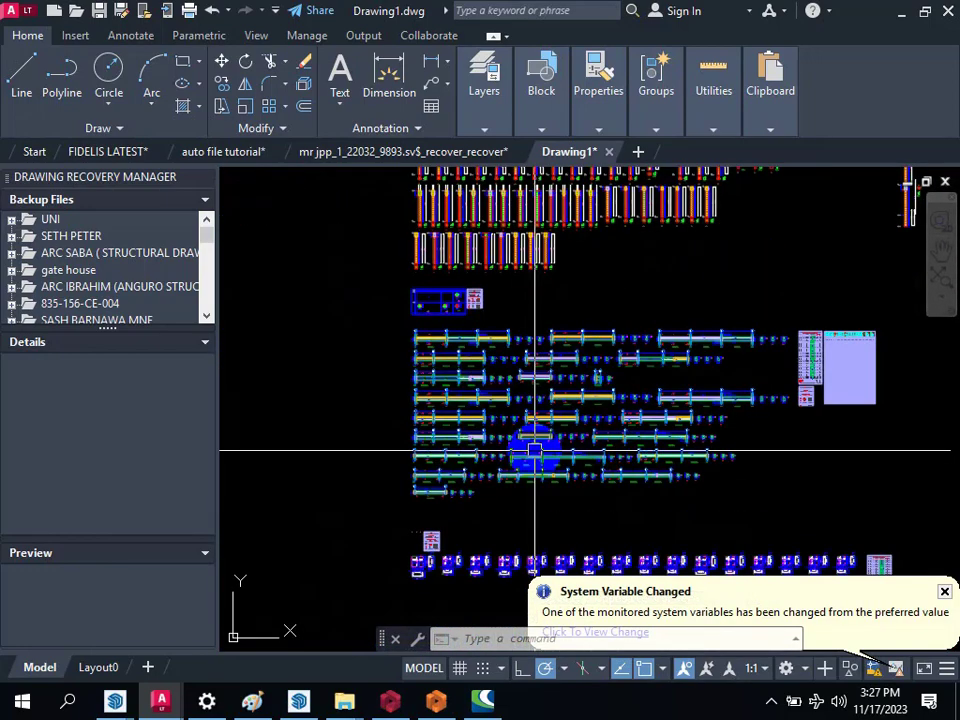
pyautogui.scroll(2, 537, 452)
pyautogui.scroll(3, 429, 360)
pyautogui.scroll(3, 399, 302)
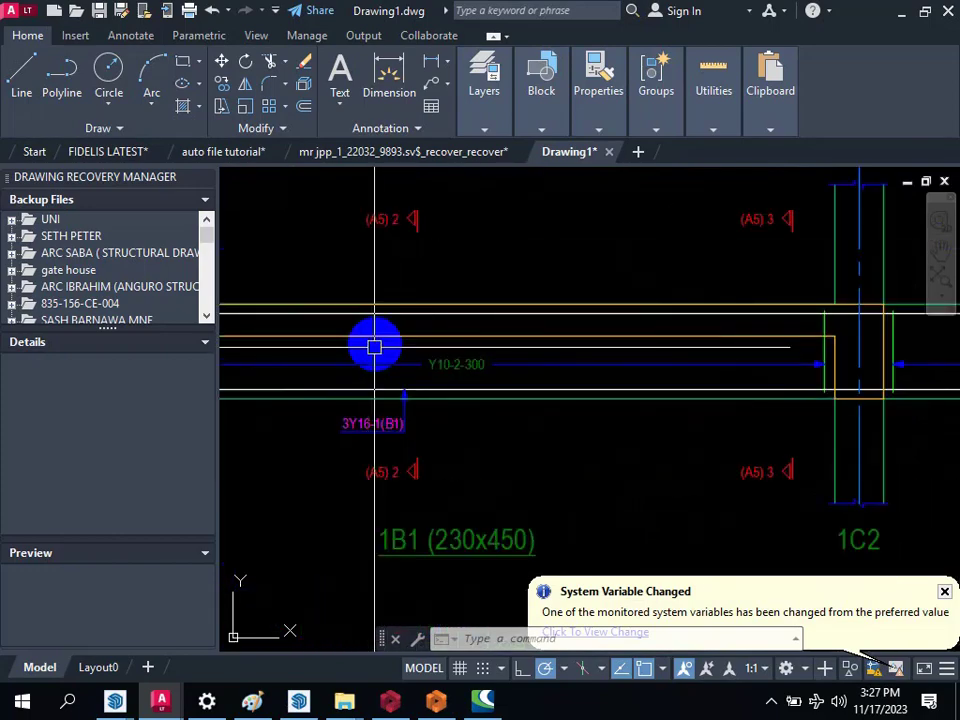
pyautogui.scroll(-4, 374, 347)
pyautogui.scroll(4, 729, 332)
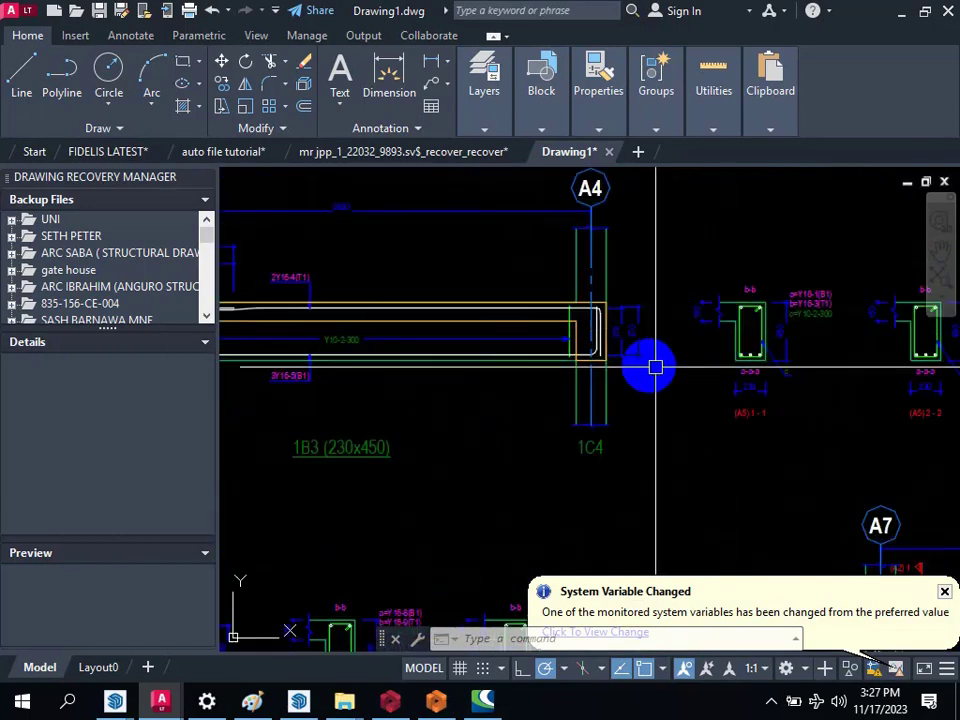
# Step: Move all the beam elevations and sections, without their tables, from the main layout to beside the gathered slab reinforcement plan
pyautogui.scroll(-2, 655, 367)
pyautogui.scroll(-3, 606, 349)
pyautogui.scroll(-3, 430, 397)
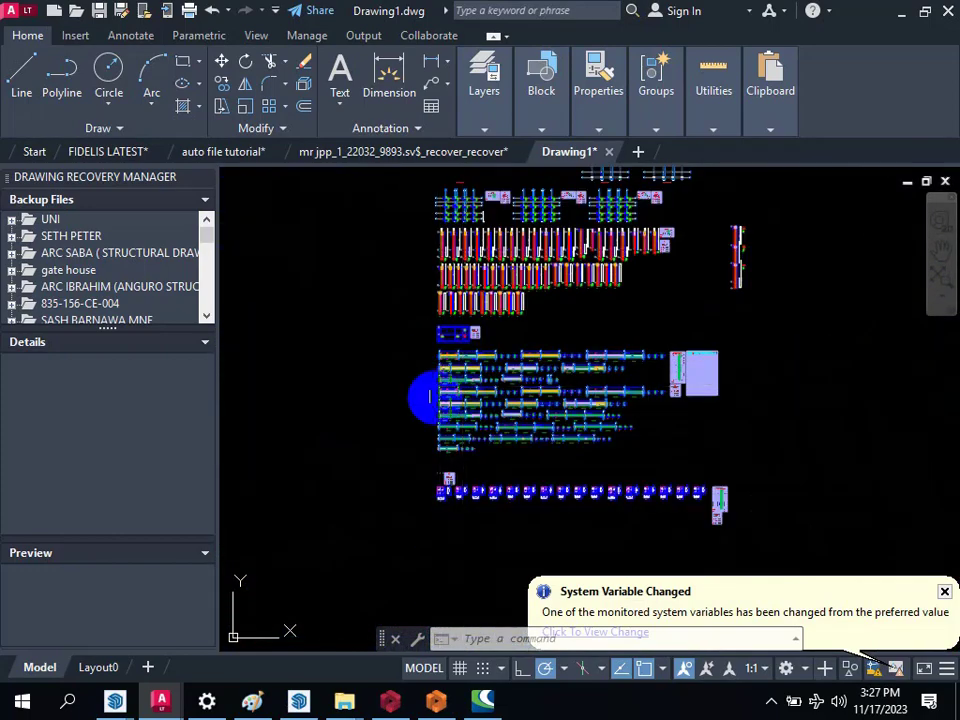
pyautogui.write('m')
pyautogui.press('Return')
pyautogui.scroll(2, 429, 390)
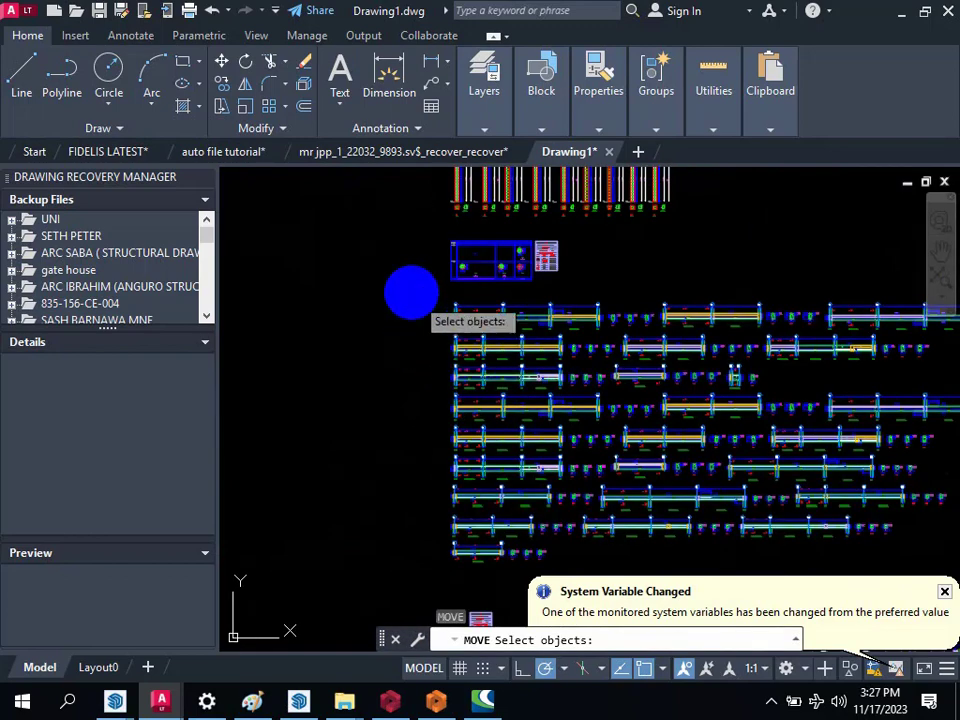
pyautogui.click(411, 291)
pyautogui.scroll(-4, 521, 386)
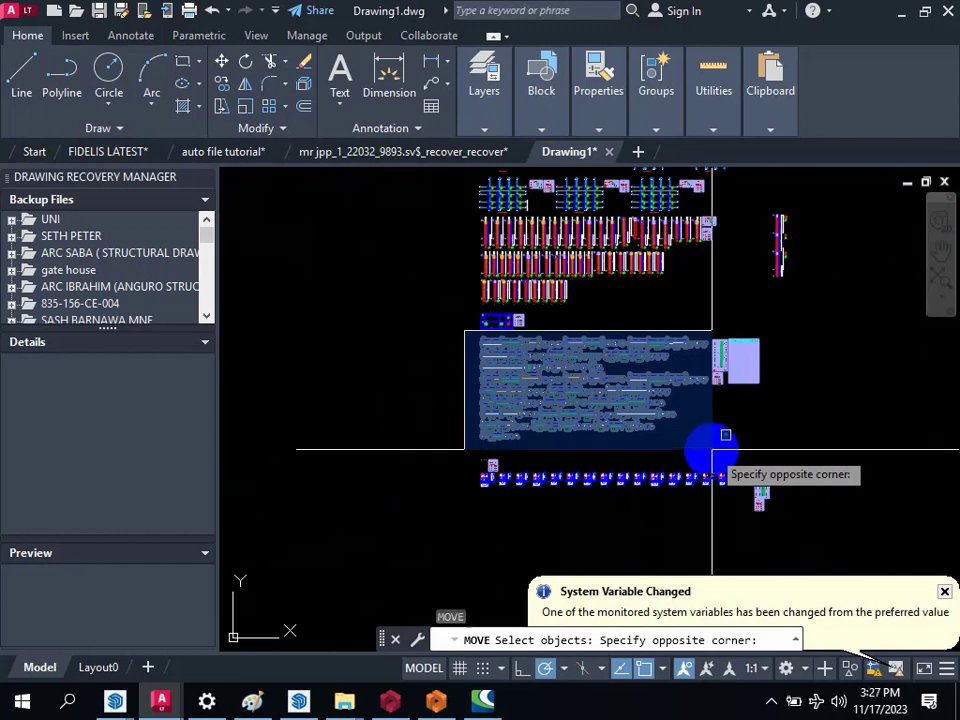
pyautogui.click(711, 450)
pyautogui.rightClick(707, 418)
pyautogui.click(739, 439)
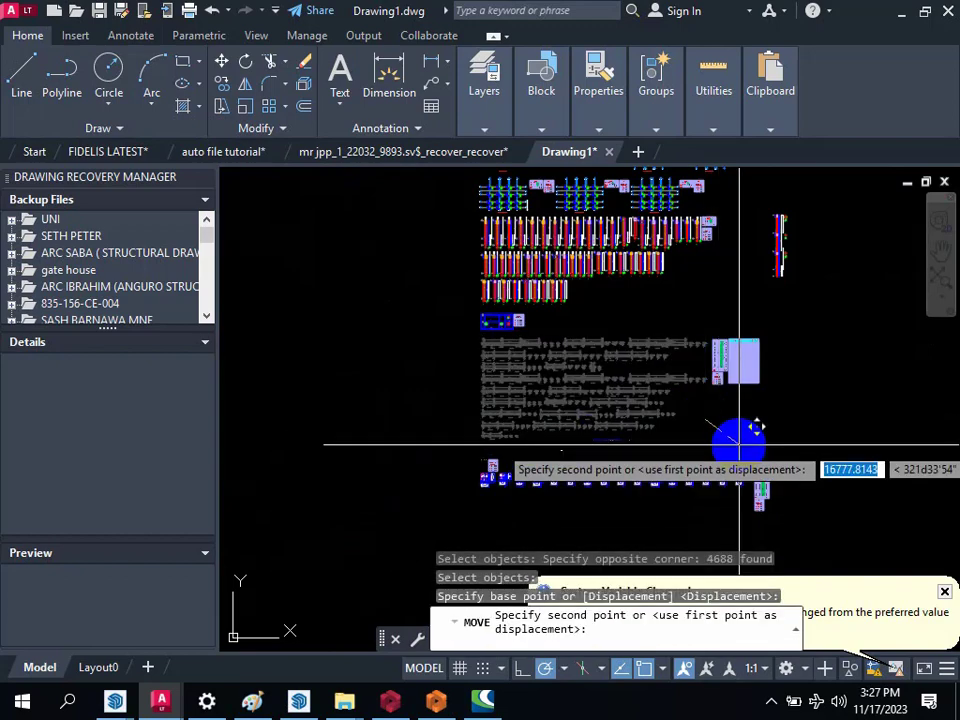
pyautogui.scroll(-3, 781, 431)
pyautogui.scroll(9, 708, 322)
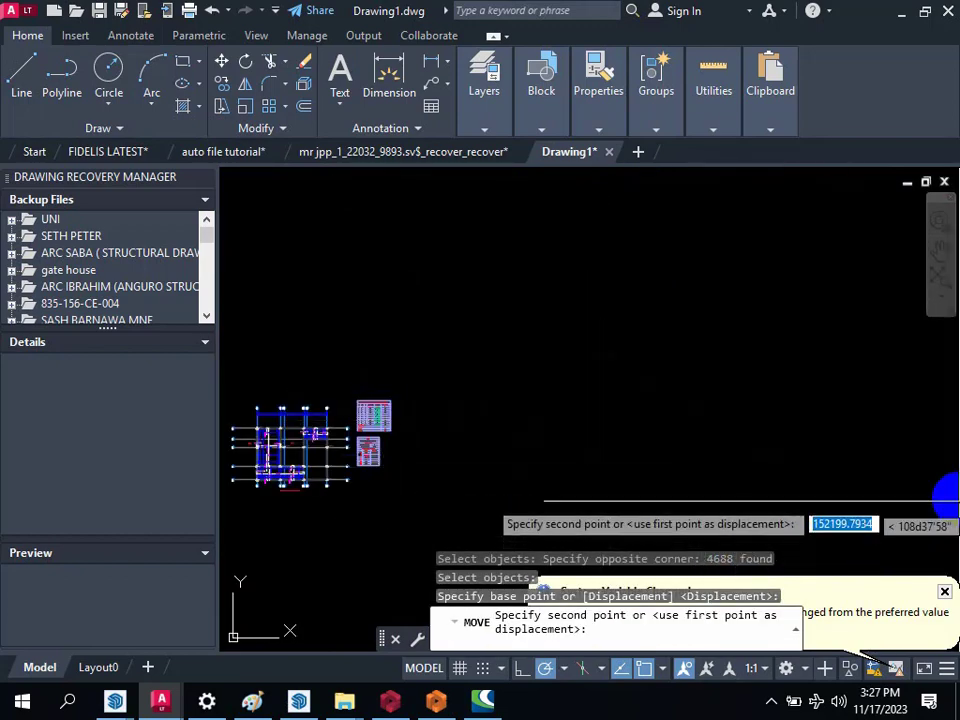
pyautogui.scroll(-4, 782, 407)
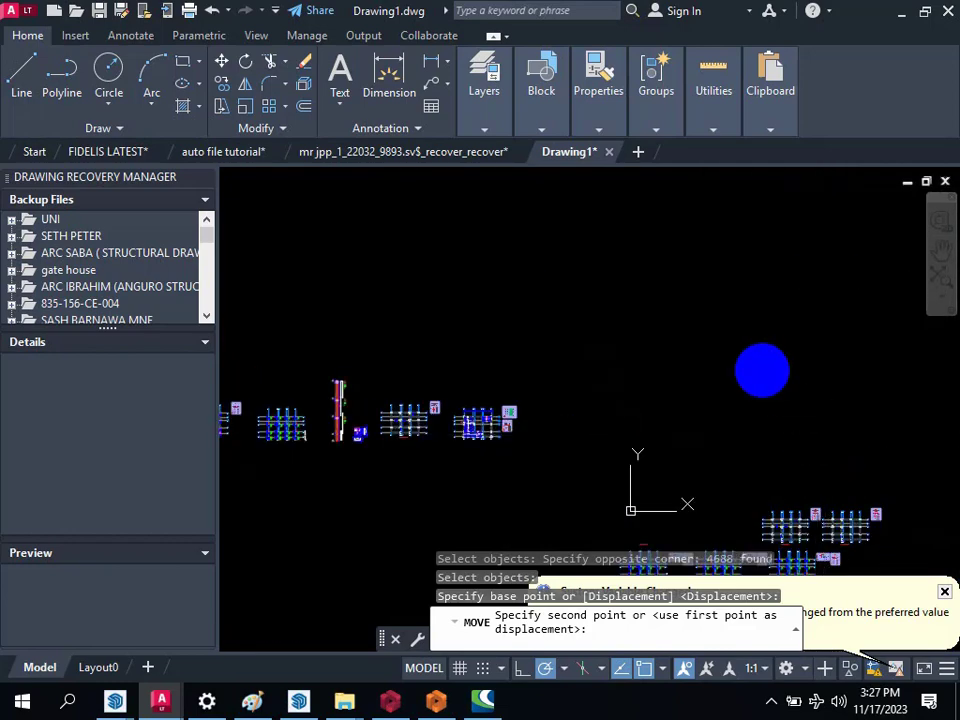
pyautogui.click(707, 403)
# Step: Check the relocated beam details and the drawings left in the main layout, including the two floor framing plans
pyautogui.scroll(-6, 591, 343)
pyautogui.scroll(4, 621, 461)
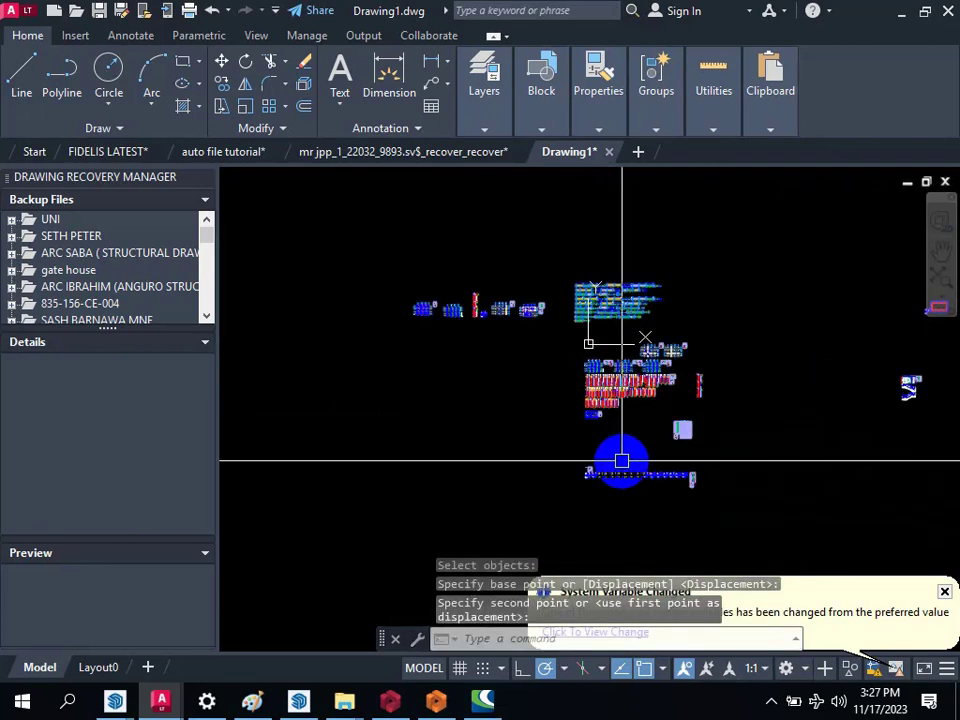
pyautogui.scroll(-2, 643, 250)
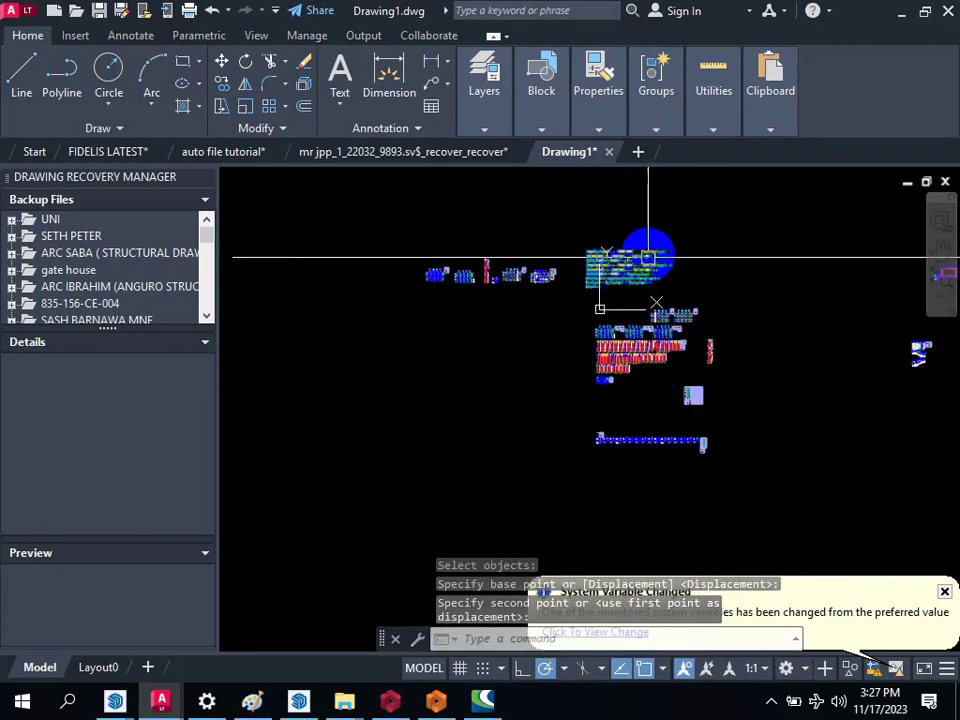
pyautogui.scroll(6, 673, 424)
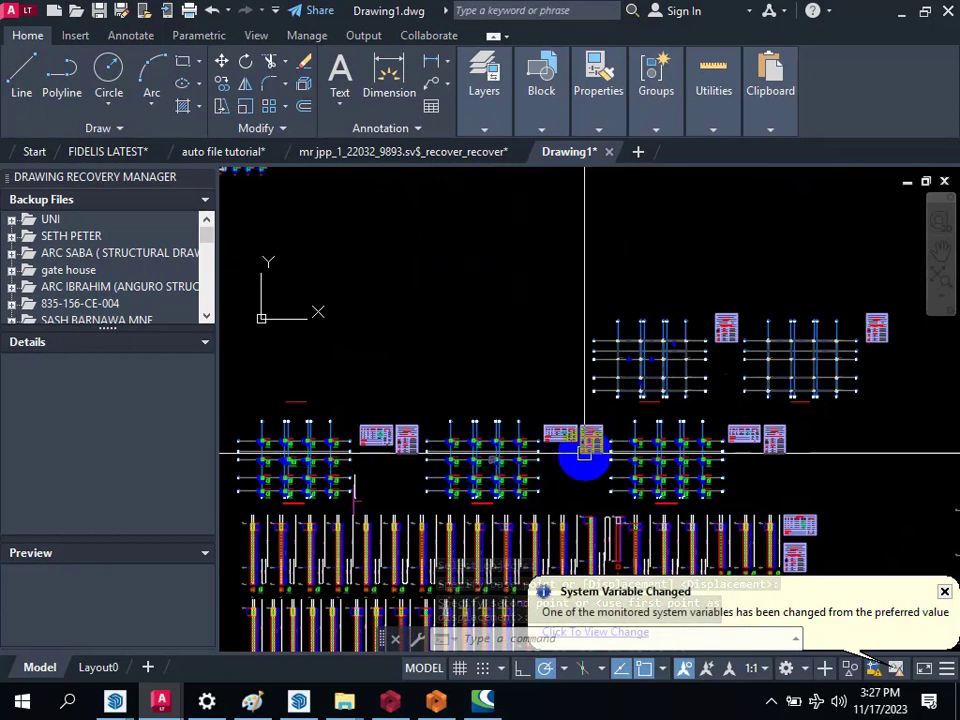
pyautogui.scroll(-4, 581, 448)
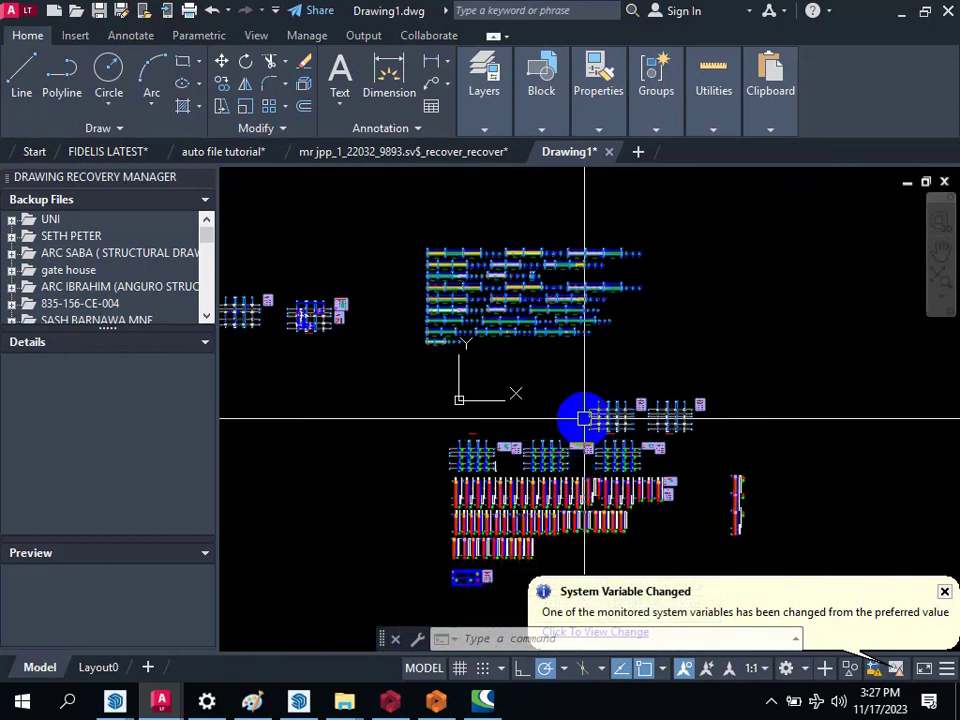
pyautogui.scroll(-2, 585, 358)
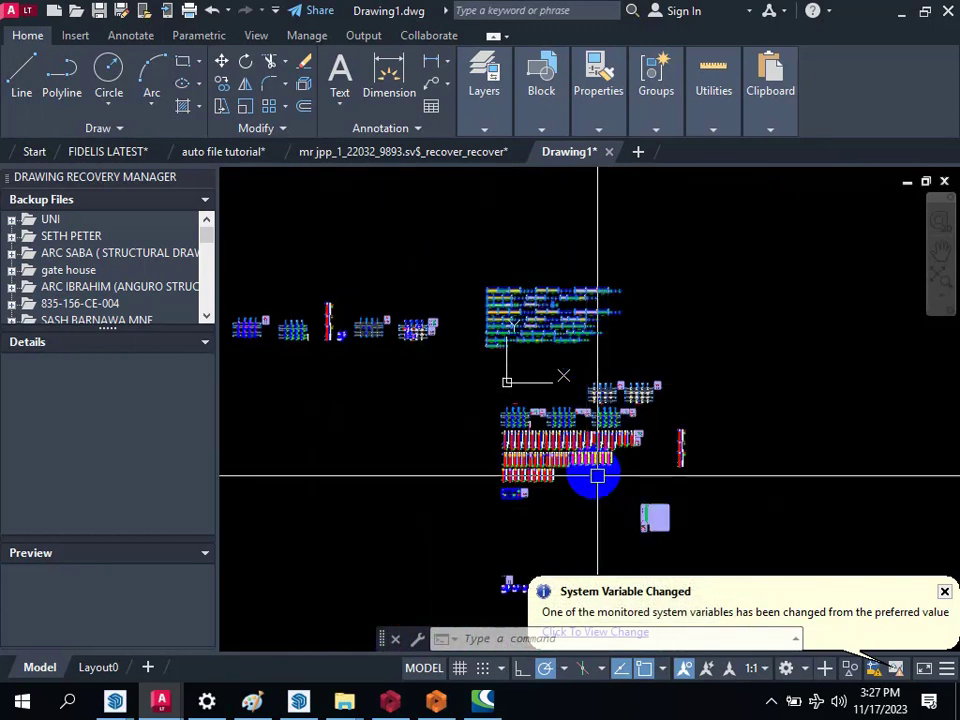
pyautogui.scroll(4, 553, 407)
pyautogui.scroll(-3, 548, 440)
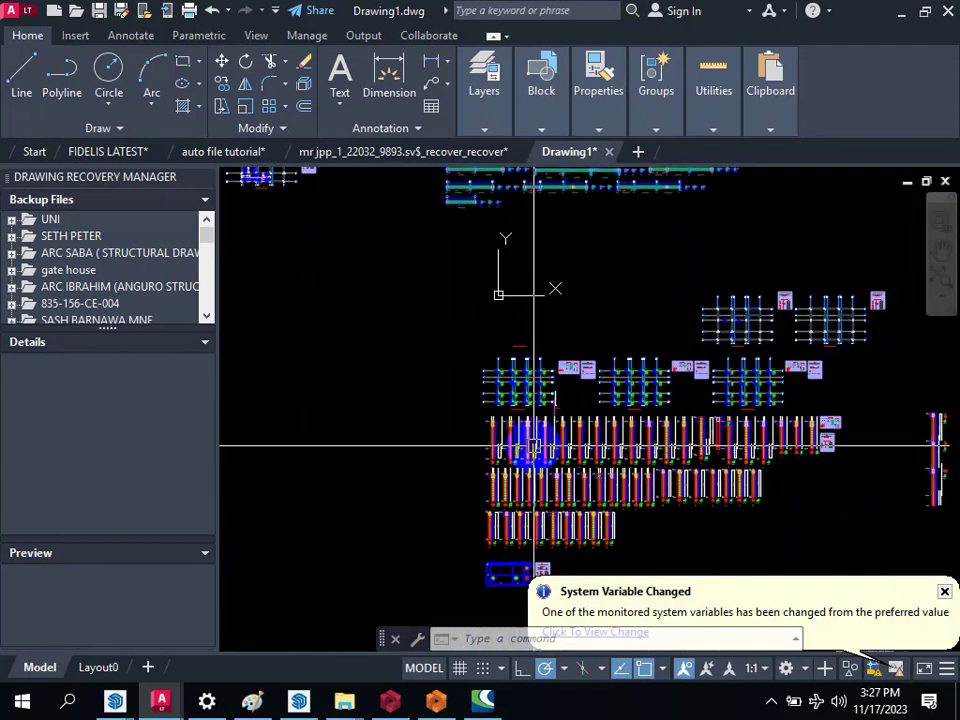
pyautogui.scroll(-3, 548, 440)
pyautogui.scroll(3, 546, 490)
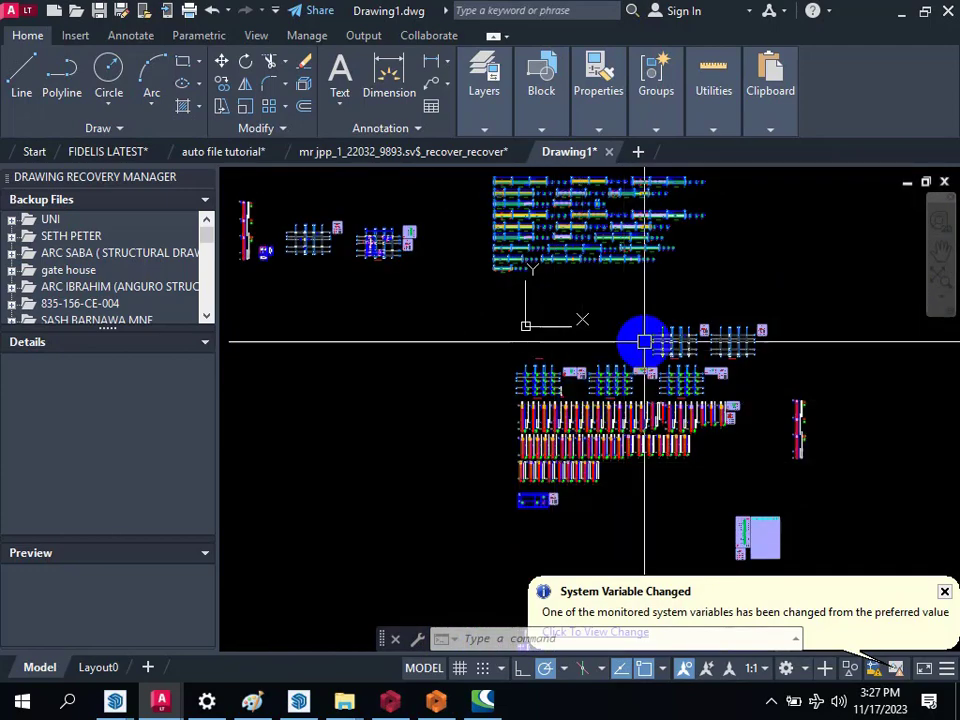
pyautogui.scroll(5, 469, 390)
pyautogui.scroll(-3, 469, 364)
pyautogui.scroll(2, 733, 310)
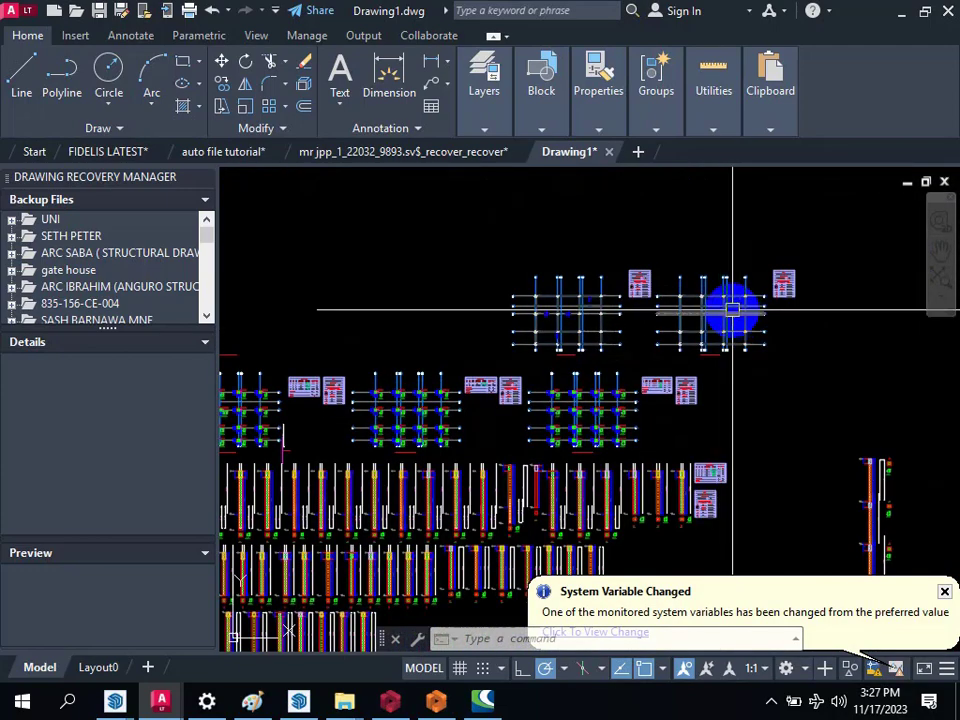
pyautogui.scroll(10, 733, 310)
pyautogui.scroll(-6, 501, 275)
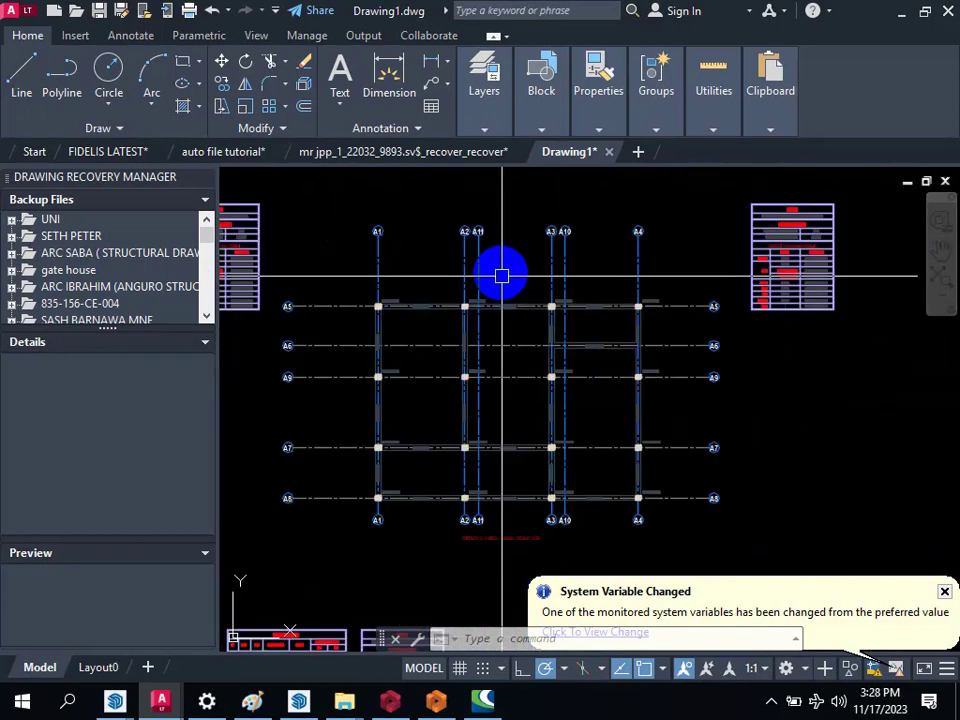
# Step: Move the rightmost floor framing plan, with its axis bubbles and table, from the main layout to beside the gathered beam details
pyautogui.scroll(-2, 524, 312)
pyautogui.press('Return')
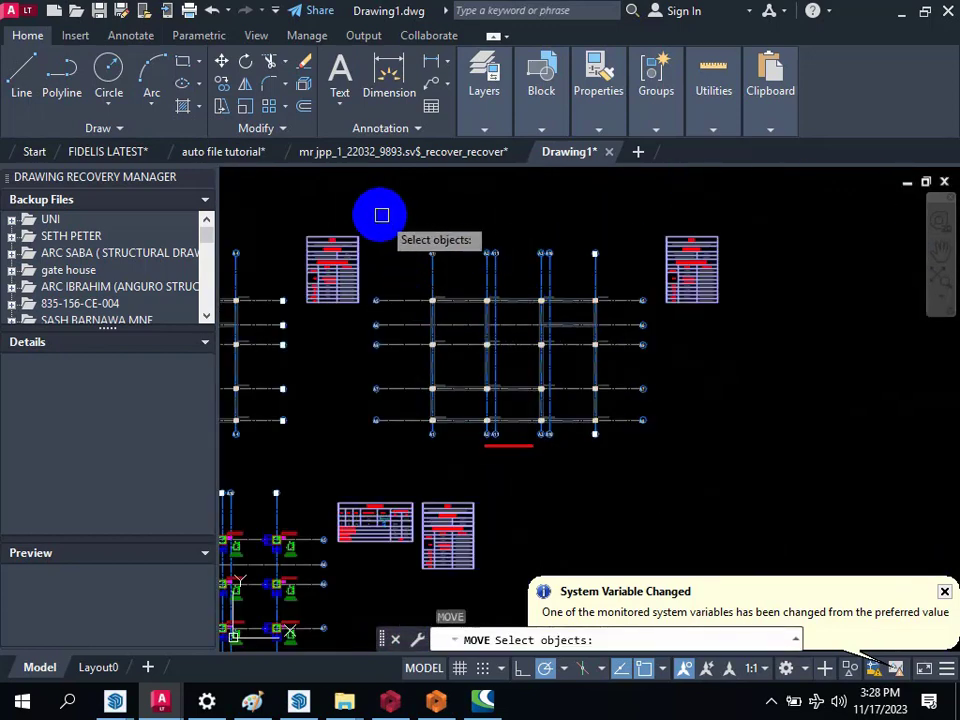
pyautogui.click(381, 215)
pyautogui.click(732, 441)
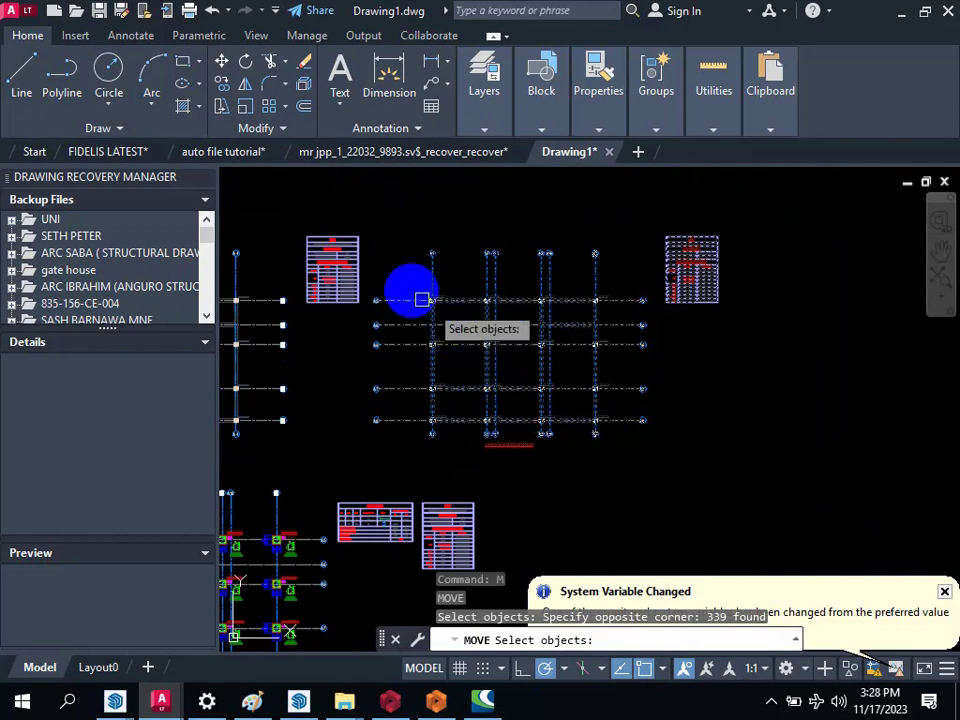
pyautogui.scroll(4, 347, 313)
pyautogui.click(409, 236)
pyautogui.scroll(-3, 520, 385)
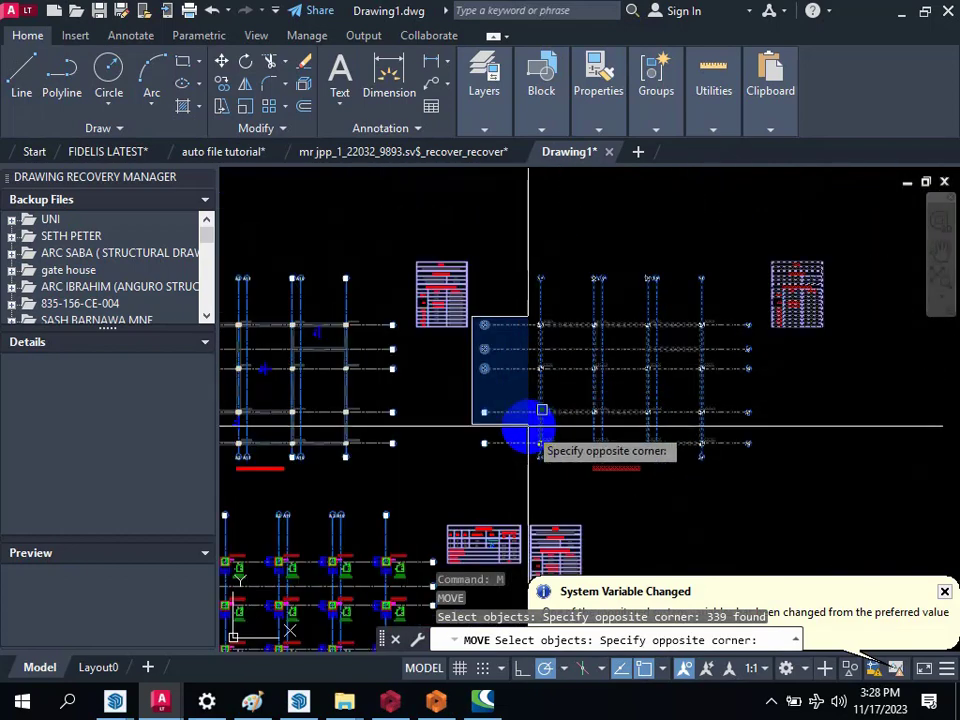
pyautogui.click(527, 463)
pyautogui.press('Return')
pyautogui.click(681, 521)
pyautogui.scroll(-3, 650, 480)
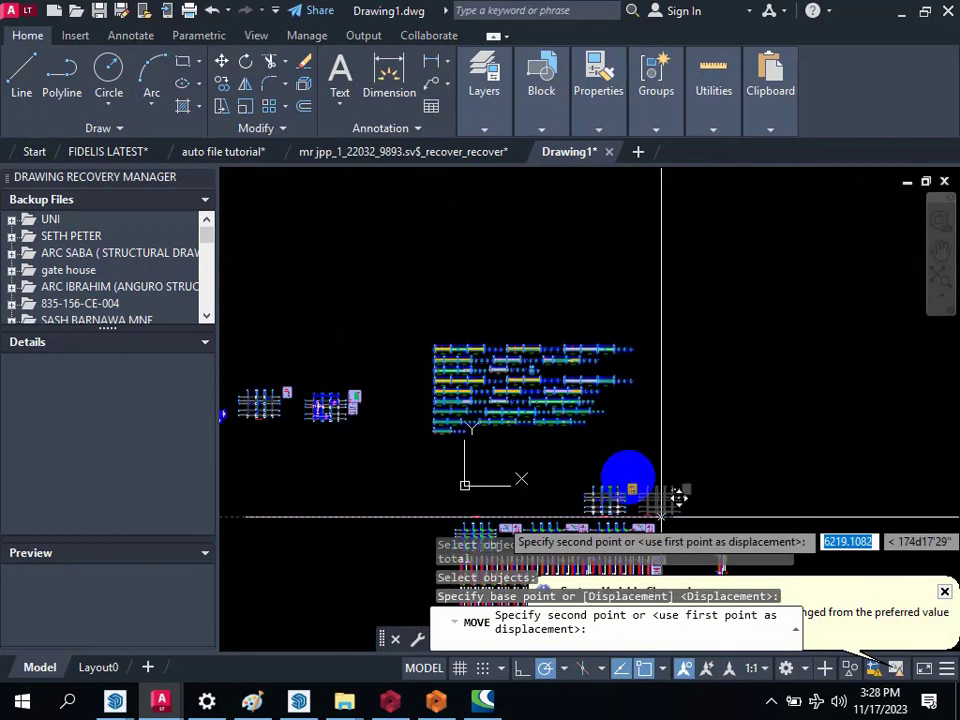
pyautogui.scroll(4, 728, 397)
pyautogui.click(769, 422)
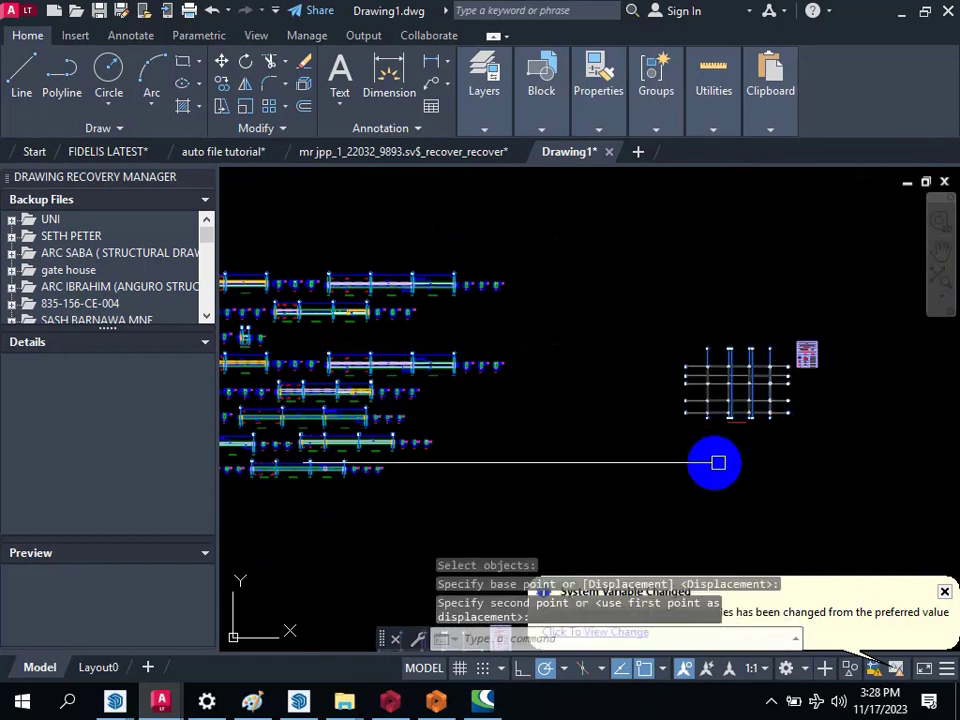
# Step: Move the stair details with their table from the far side of the drawing to beside the relocated floor framing plan
pyautogui.scroll(-6, 512, 343)
pyautogui.scroll(-2, 512, 343)
pyautogui.scroll(2, 573, 516)
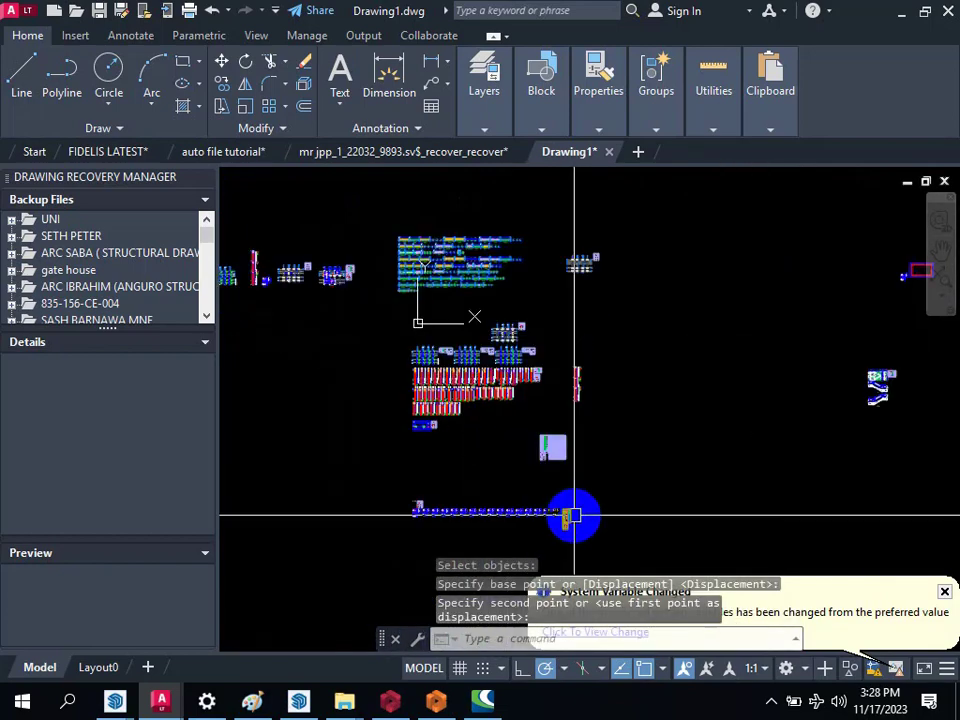
pyautogui.scroll(-2, 545, 484)
pyautogui.scroll(4, 812, 416)
pyautogui.press('space')
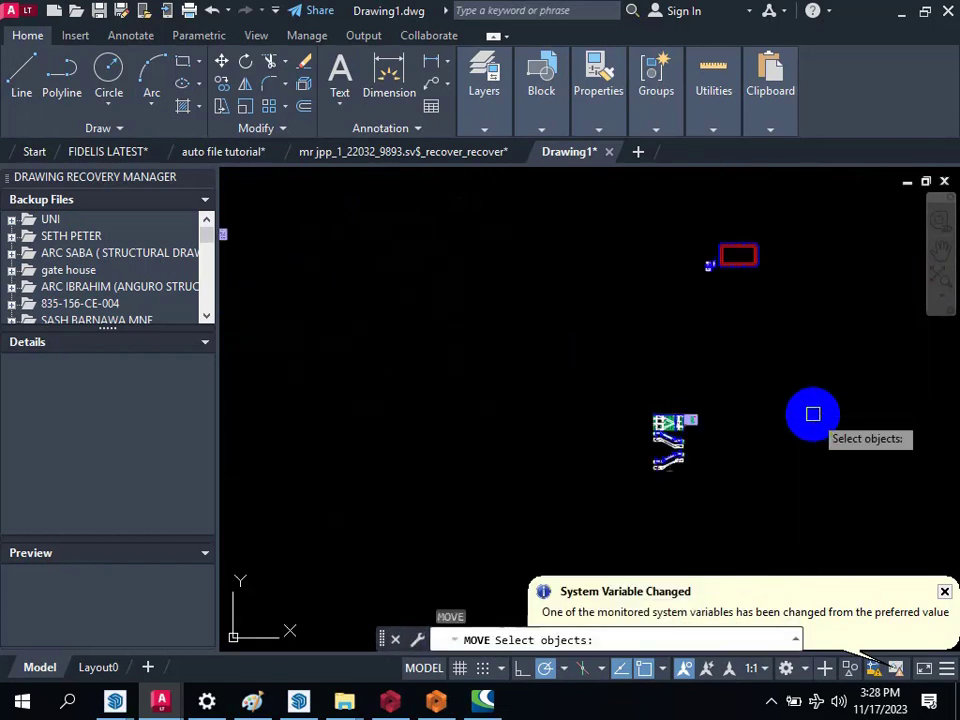
pyautogui.click(605, 338)
pyautogui.click(754, 538)
pyautogui.press('space')
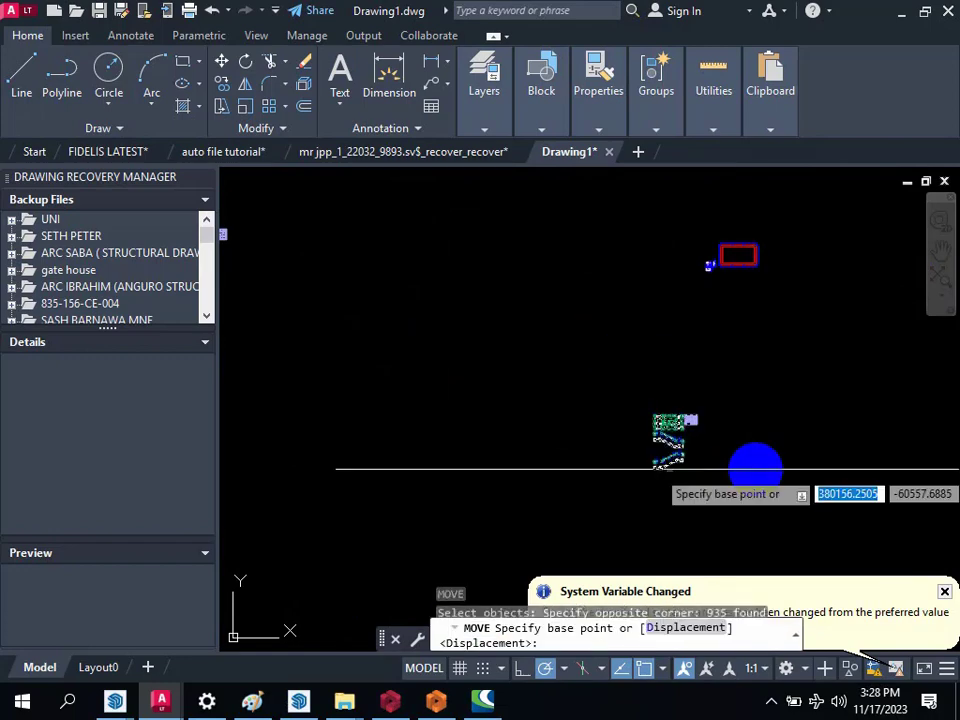
pyautogui.click(758, 468)
pyautogui.scroll(-4, 758, 468)
pyautogui.scroll(6, 580, 393)
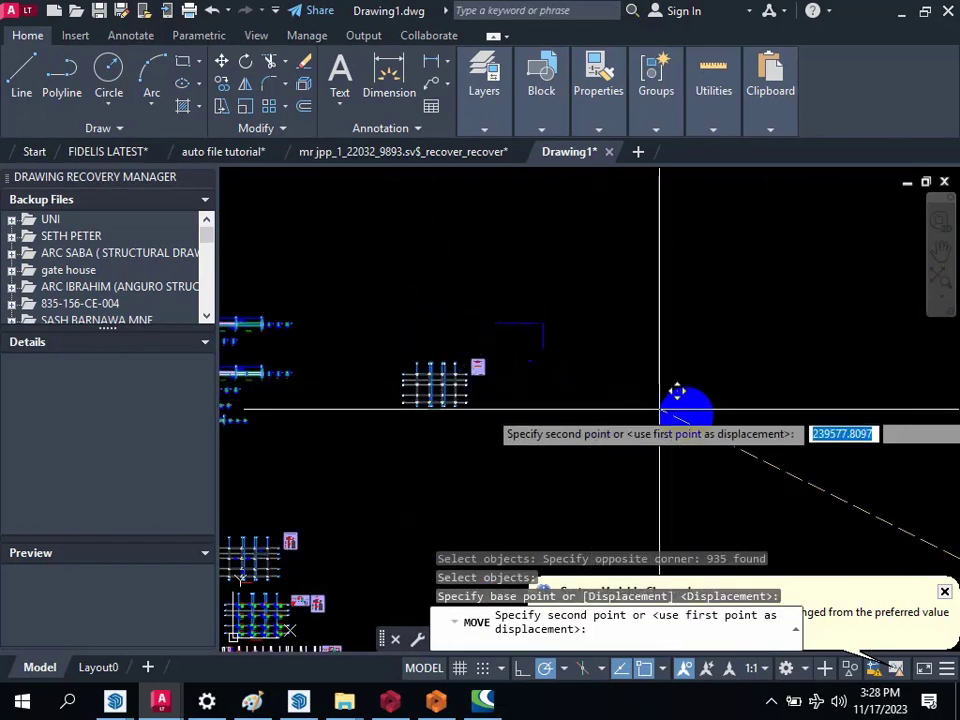
pyautogui.press('Escape')
# Step: Draw a rectangle enclosing the whole row of gathered drawings, from the foundation plan to the stair details
pyautogui.scroll(-3, 477, 427)
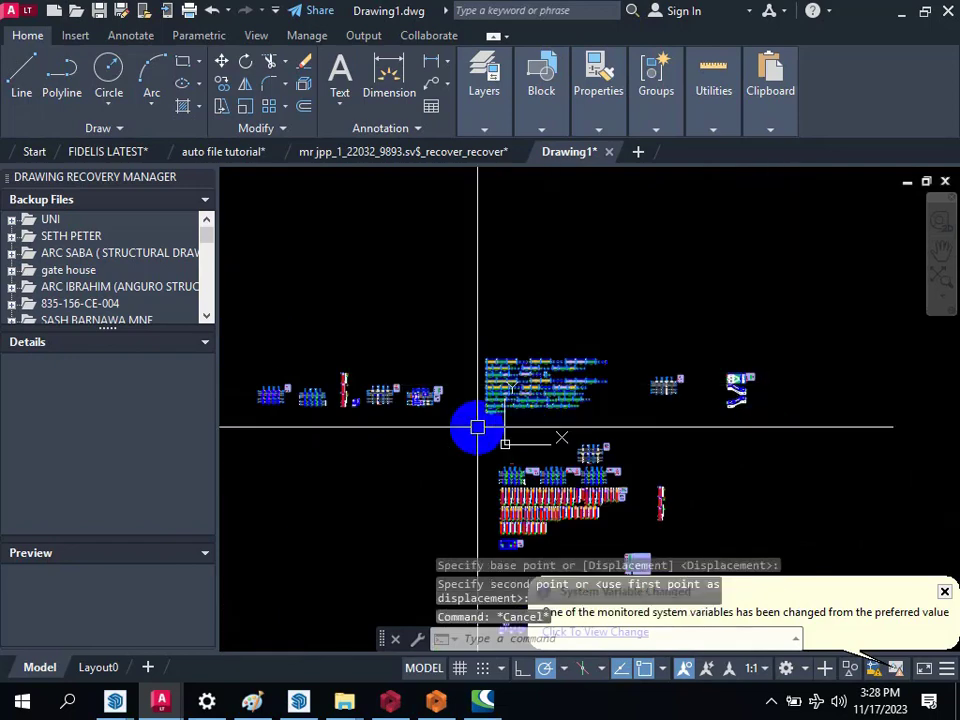
pyautogui.write('rec')
pyautogui.press('space')
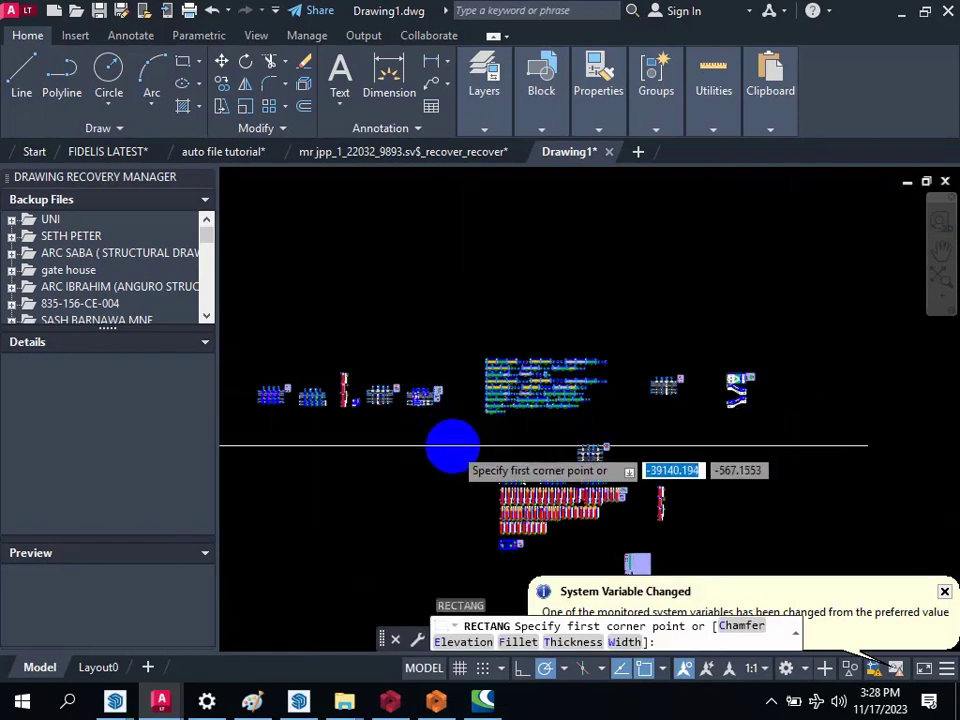
pyautogui.scroll(-4, 453, 447)
pyautogui.click(347, 399)
pyautogui.scroll(2, 605, 418)
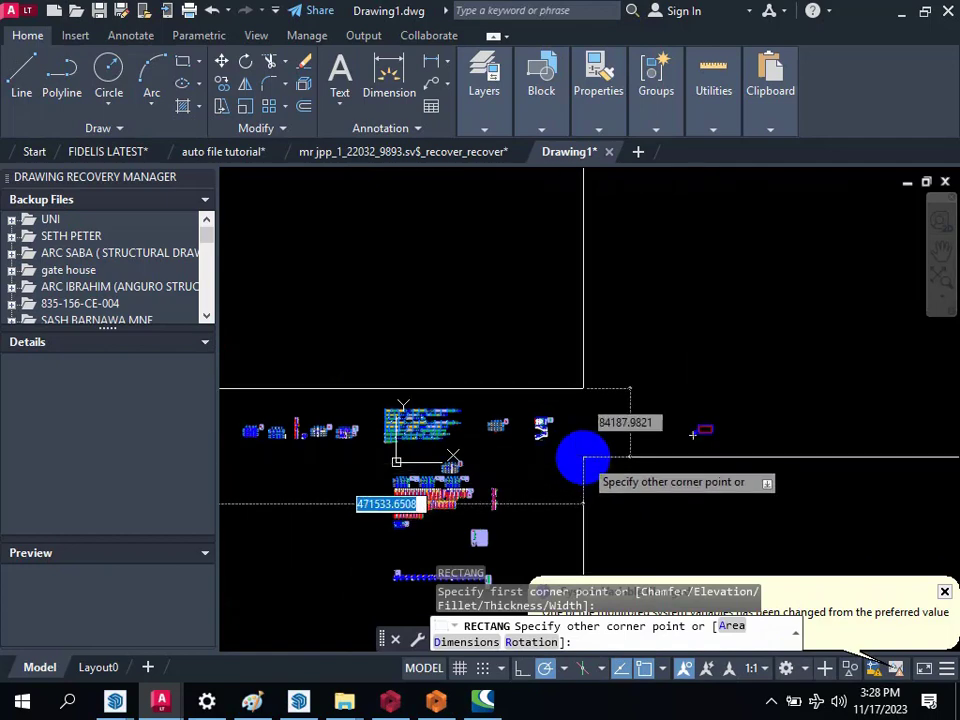
pyautogui.click(583, 459)
# Step: Move the rectangle and all the drawings gathered inside it upward, well clear of the main layout
pyautogui.scroll(-2, 700, 420)
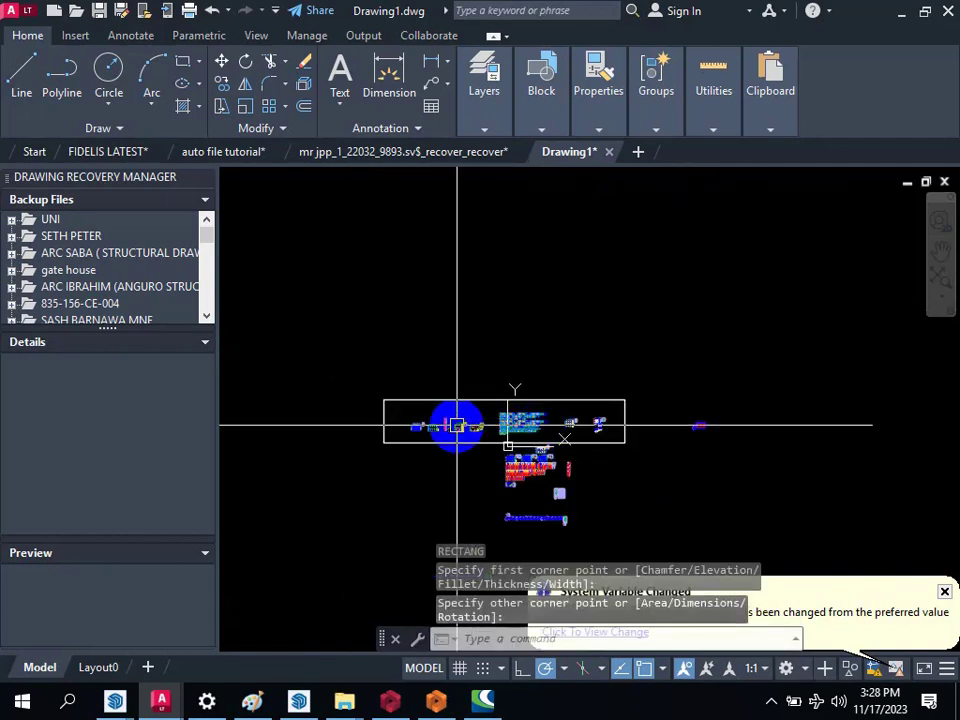
pyautogui.write('m')
pyautogui.press('Return')
pyautogui.click(344, 367)
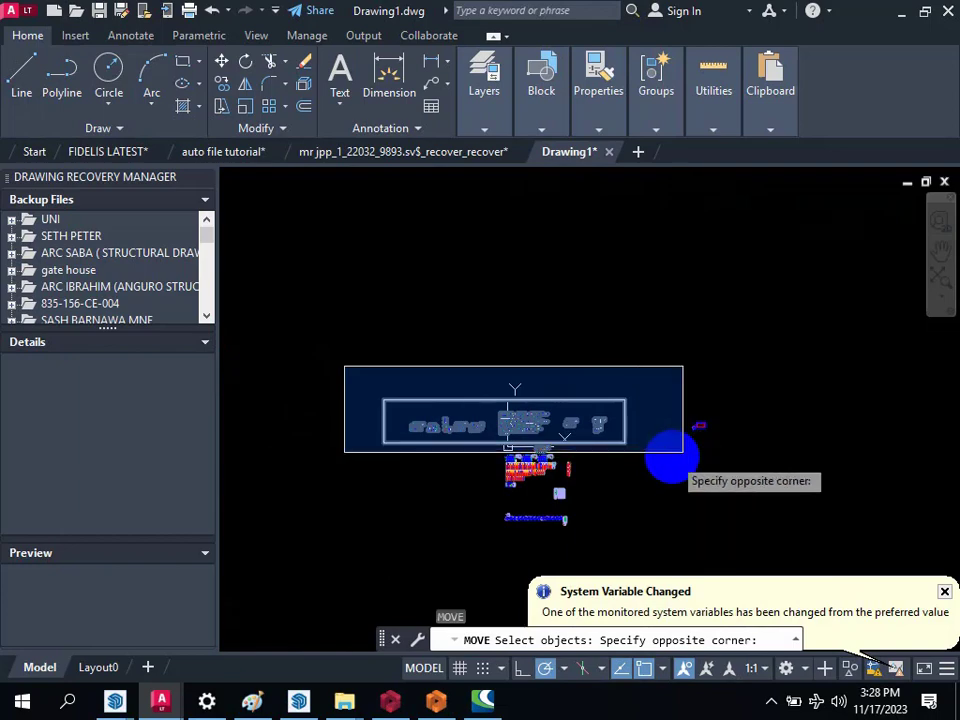
pyautogui.click(683, 452)
pyautogui.press('Return')
pyautogui.click(661, 457)
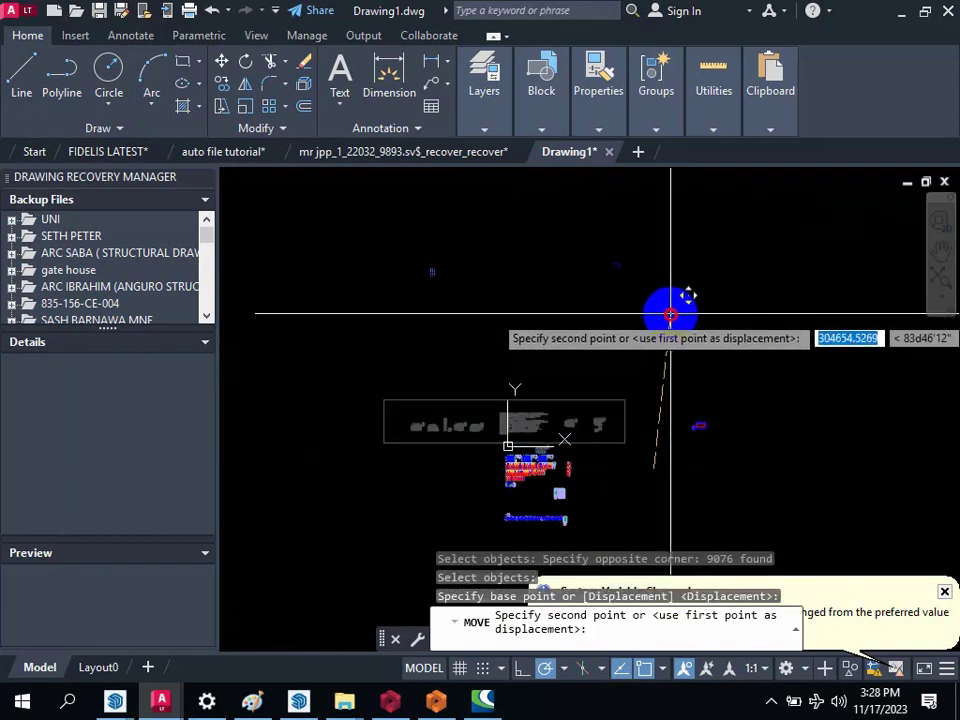
pyautogui.click(671, 313)
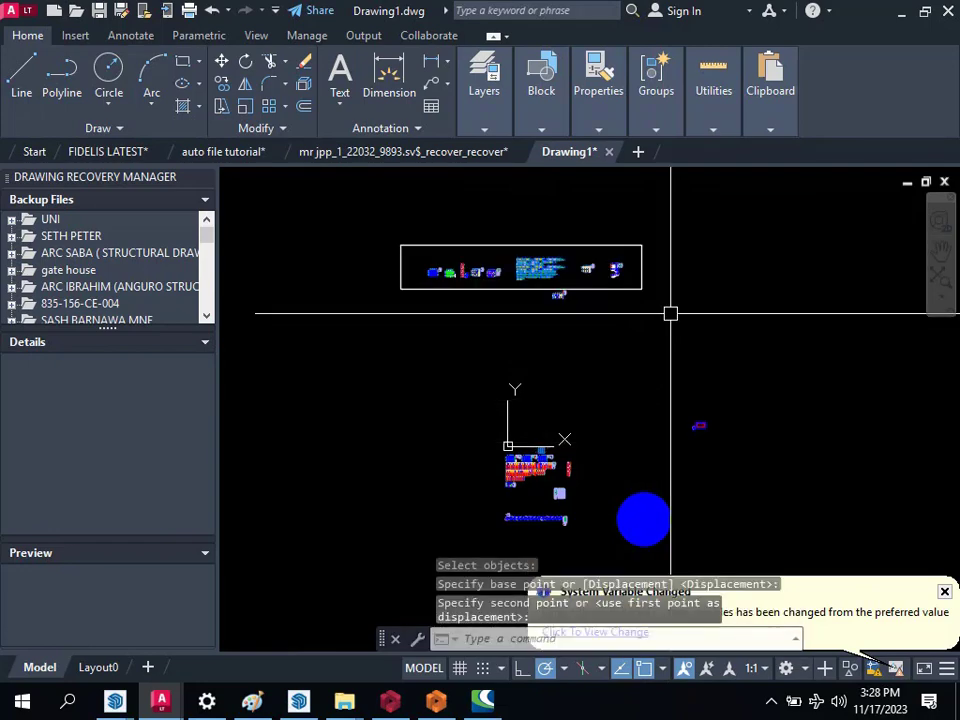
# Step: Erase the floor plan and table that were carried along just below the rectangle
pyautogui.scroll(9, 564, 388)
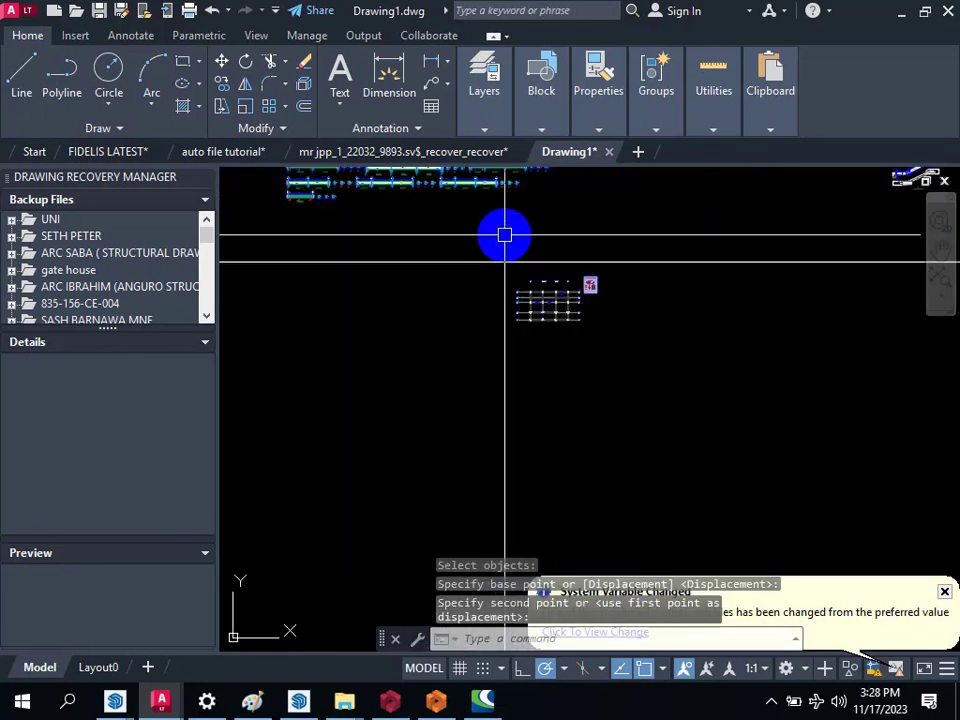
pyautogui.write('e')
pyautogui.press('Return')
pyautogui.click(467, 229)
pyautogui.click(664, 399)
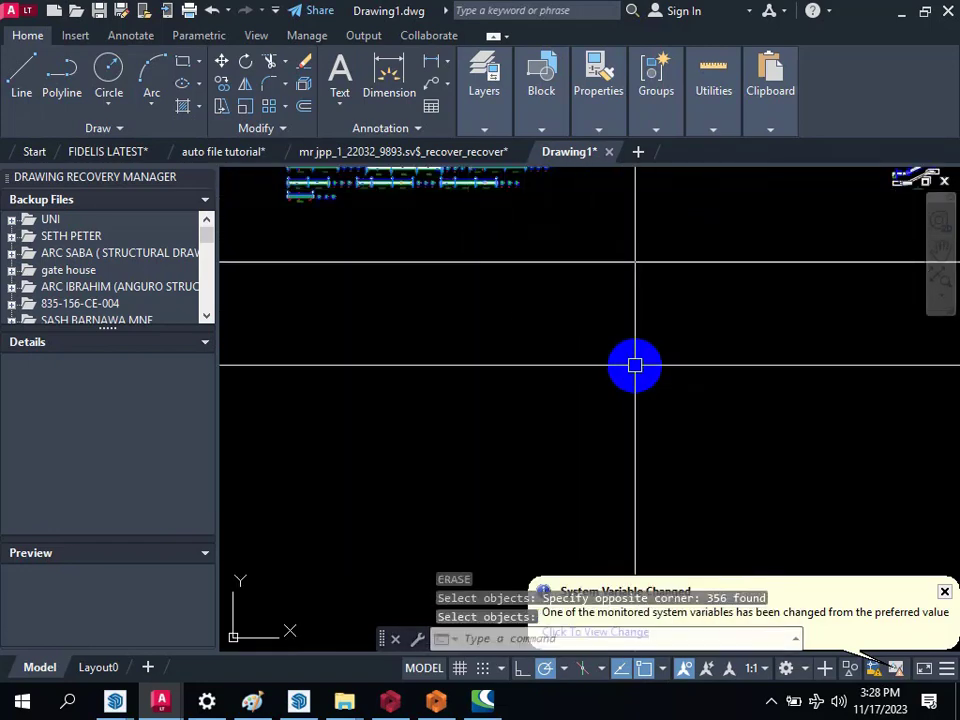
# Step: Review the row of drawings inside the rectangle, from the foundation and column plans to the stair details
pyautogui.scroll(-3, 646, 397)
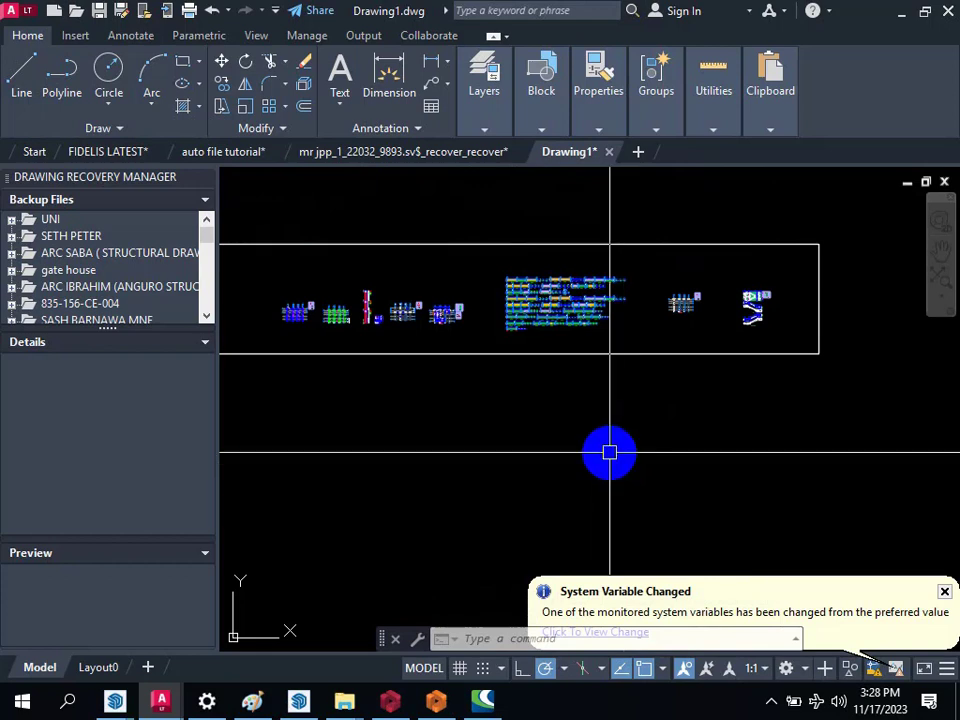
pyautogui.scroll(-2, 617, 396)
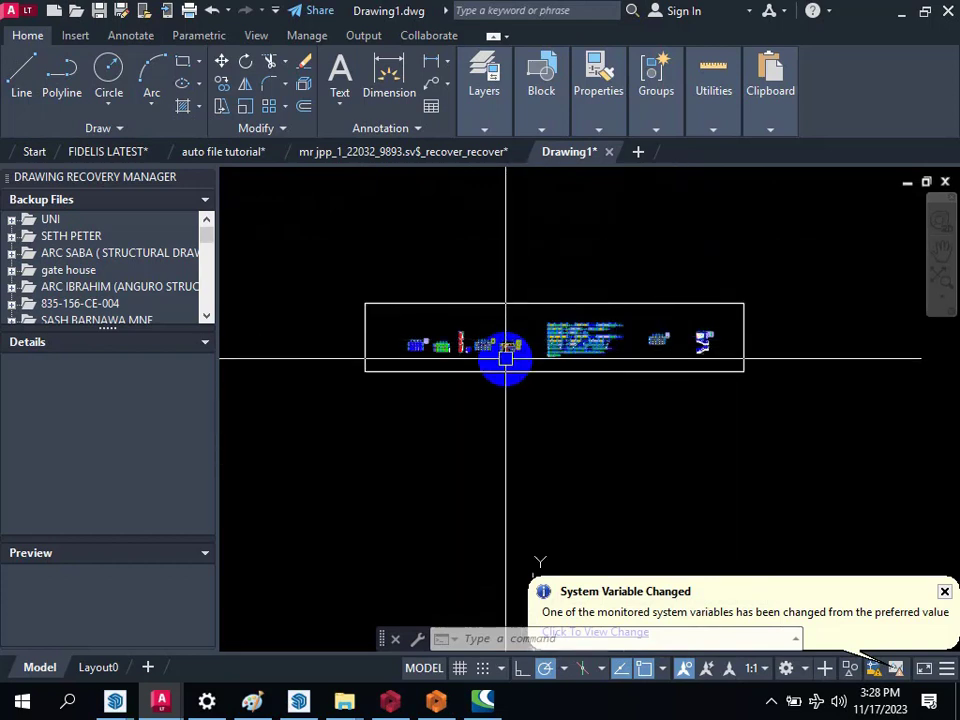
pyautogui.scroll(2, 505, 357)
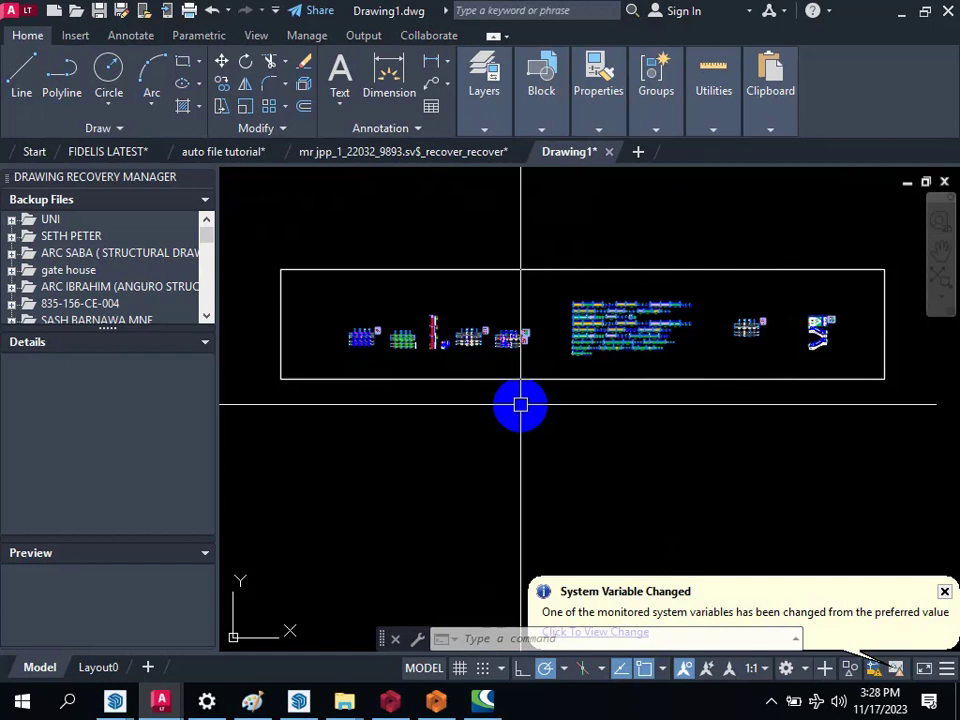
pyautogui.scroll(-3, 510, 400)
pyautogui.scroll(8, 461, 369)
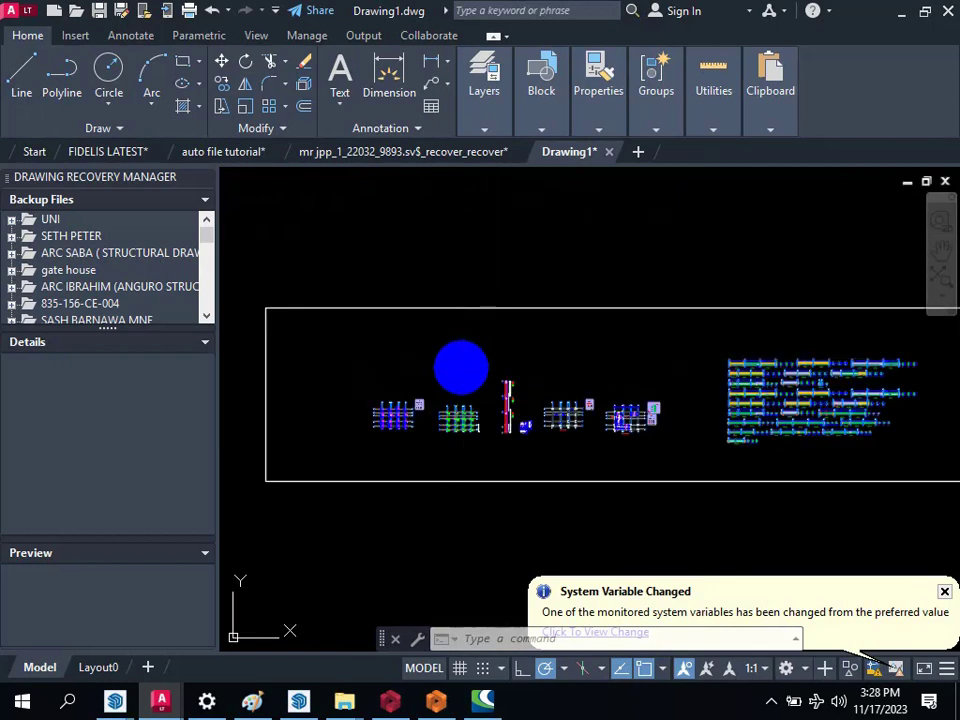
pyautogui.scroll(-4, 392, 345)
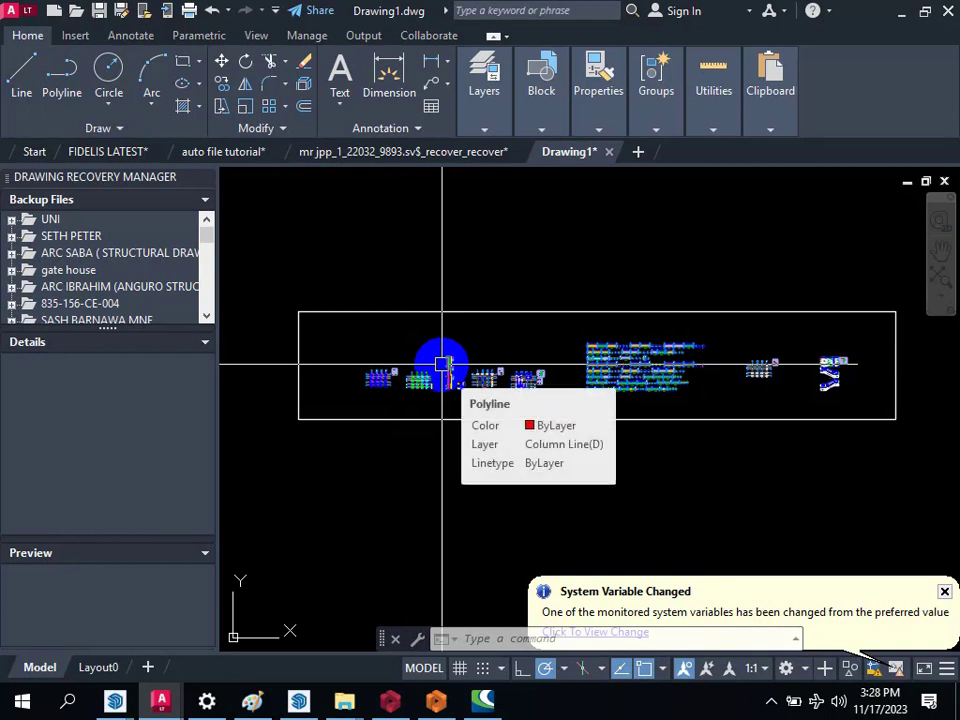
pyautogui.scroll(6, 375, 390)
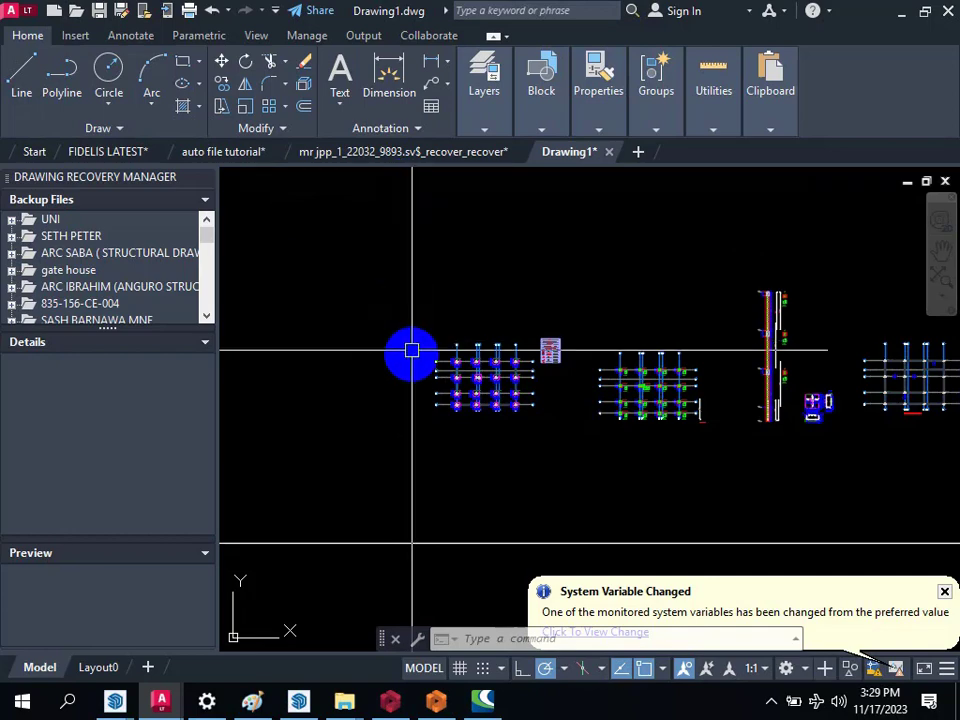
pyautogui.scroll(-5, 436, 394)
pyautogui.scroll(2, 493, 343)
pyautogui.scroll(-2, 609, 429)
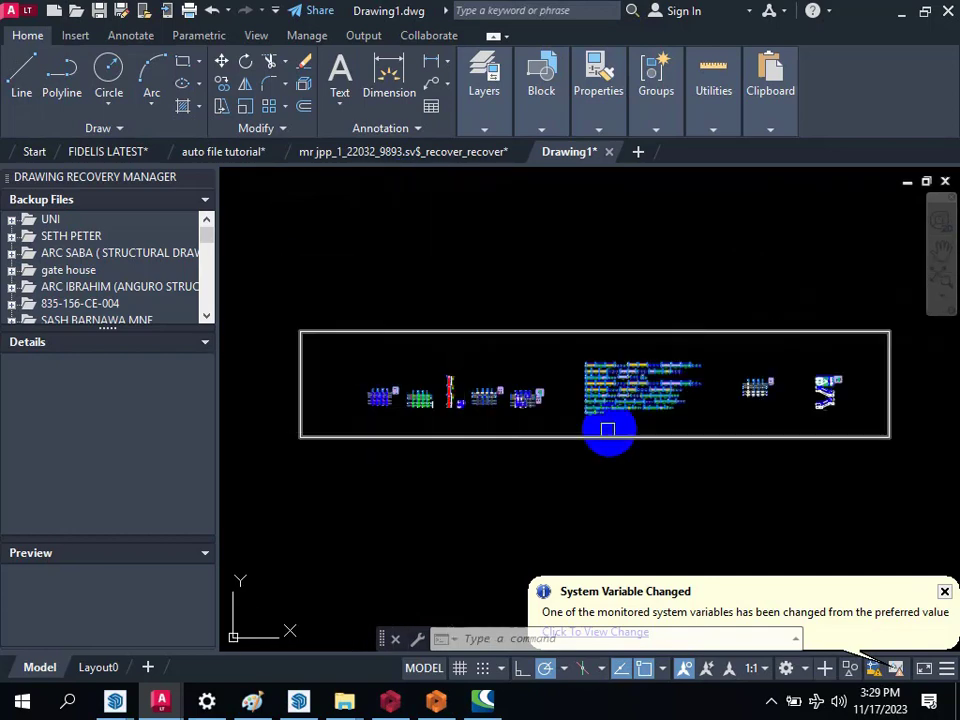
# Step: Examine the gathered beam elevations and their reinforcement labels up close, including beams 1B1 and 1B11
pyautogui.scroll(8, 609, 369)
pyautogui.scroll(3, 507, 340)
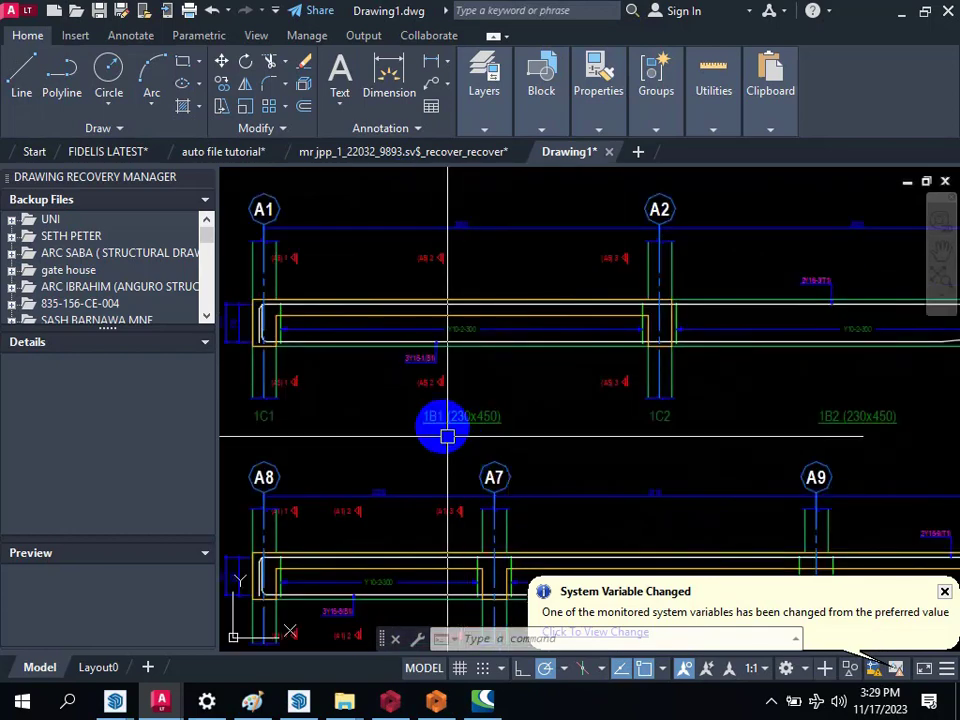
pyautogui.scroll(-3, 520, 400)
pyautogui.scroll(6, 339, 484)
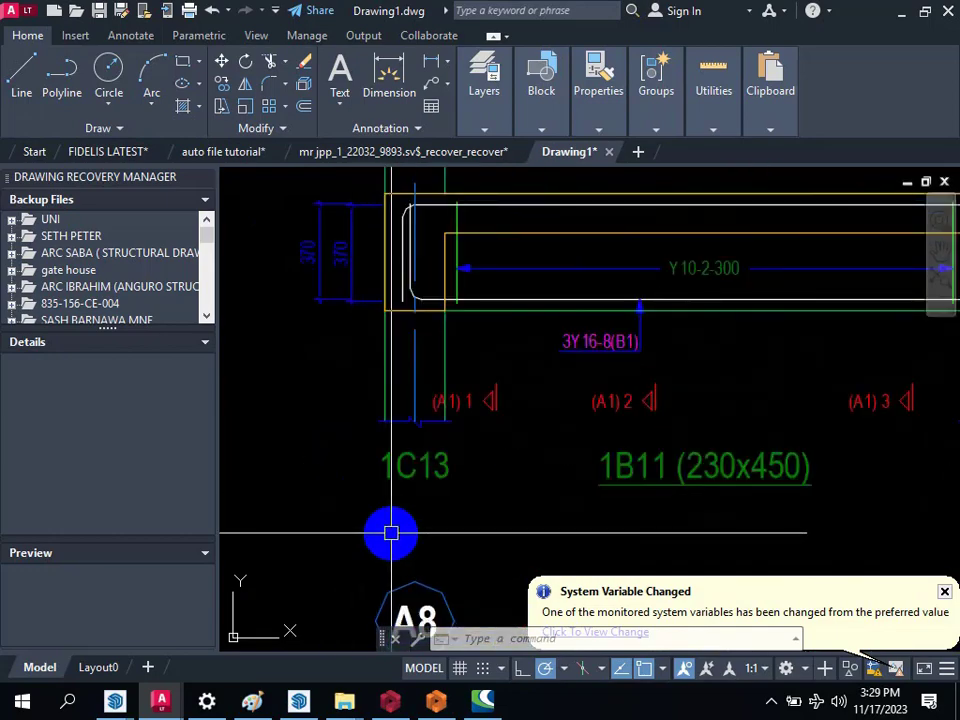
pyautogui.scroll(-8, 461, 461)
pyautogui.scroll(3, 407, 424)
pyautogui.scroll(3, 480, 506)
pyautogui.scroll(-5, 480, 388)
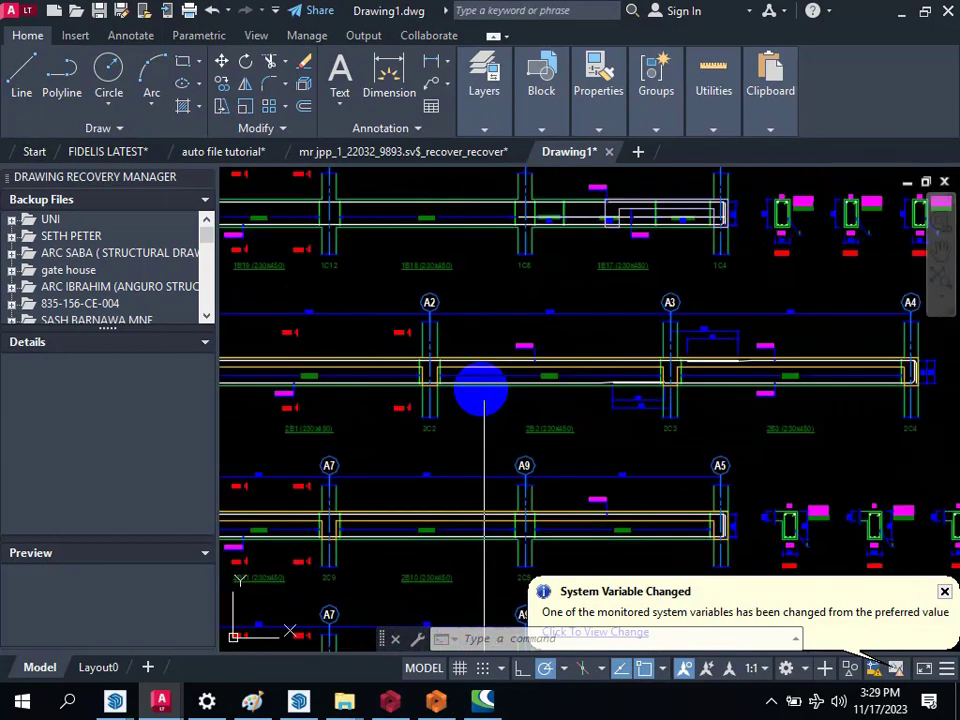
# Step: Switch to ProtaDetails and erase all the beam elevations and their tables above the pad footing details row
pyautogui.click(436, 708)
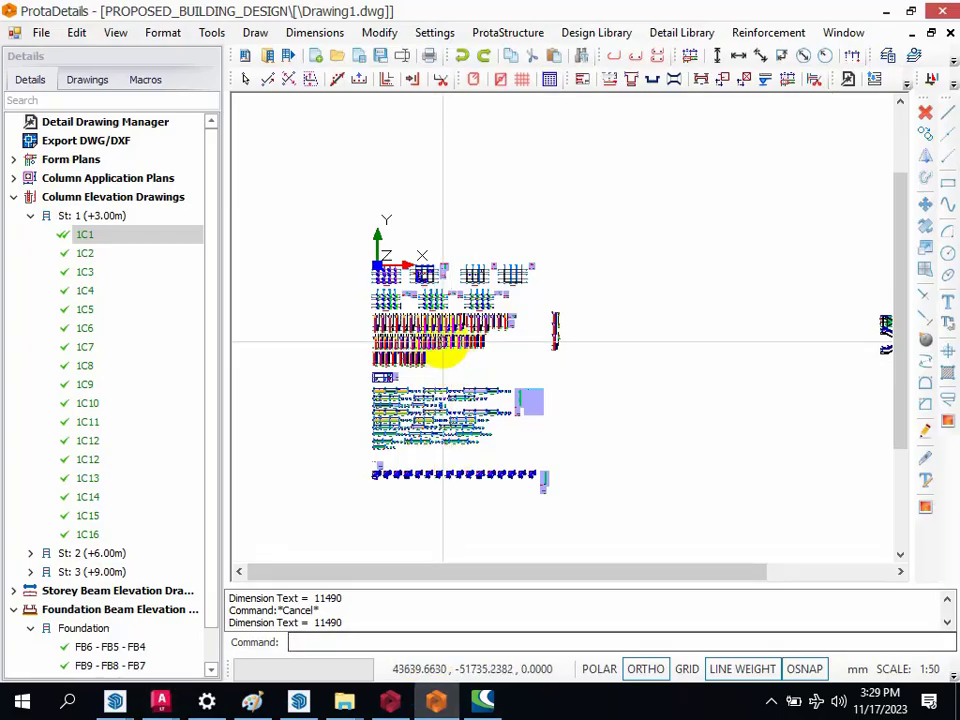
pyautogui.scroll(4, 364, 407)
pyautogui.scroll(3, 310, 390)
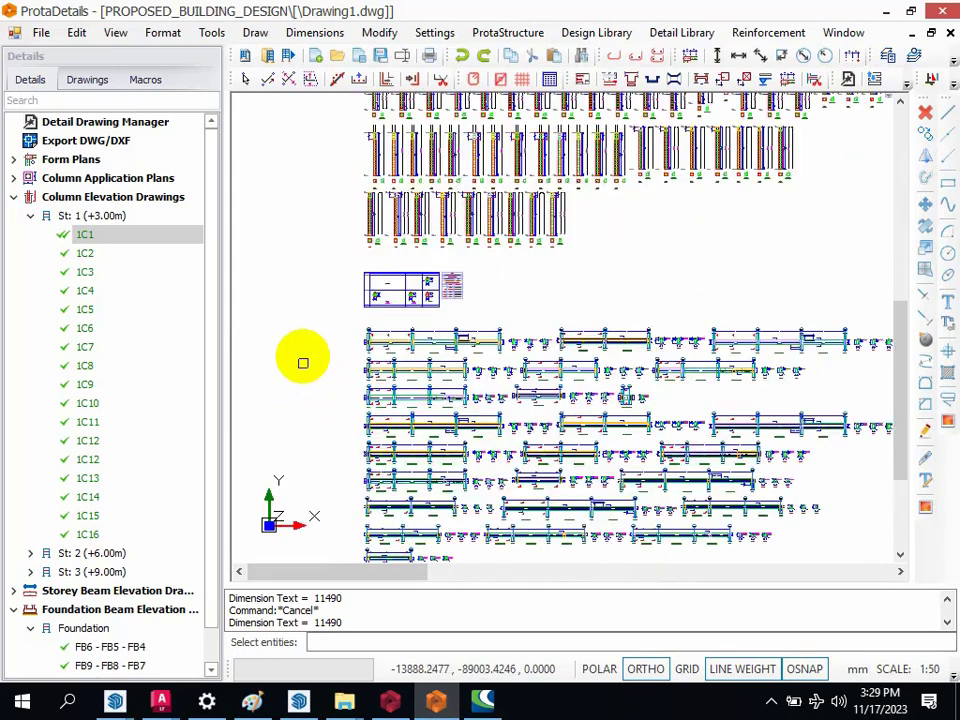
pyautogui.click(304, 320)
pyautogui.scroll(-2, 488, 431)
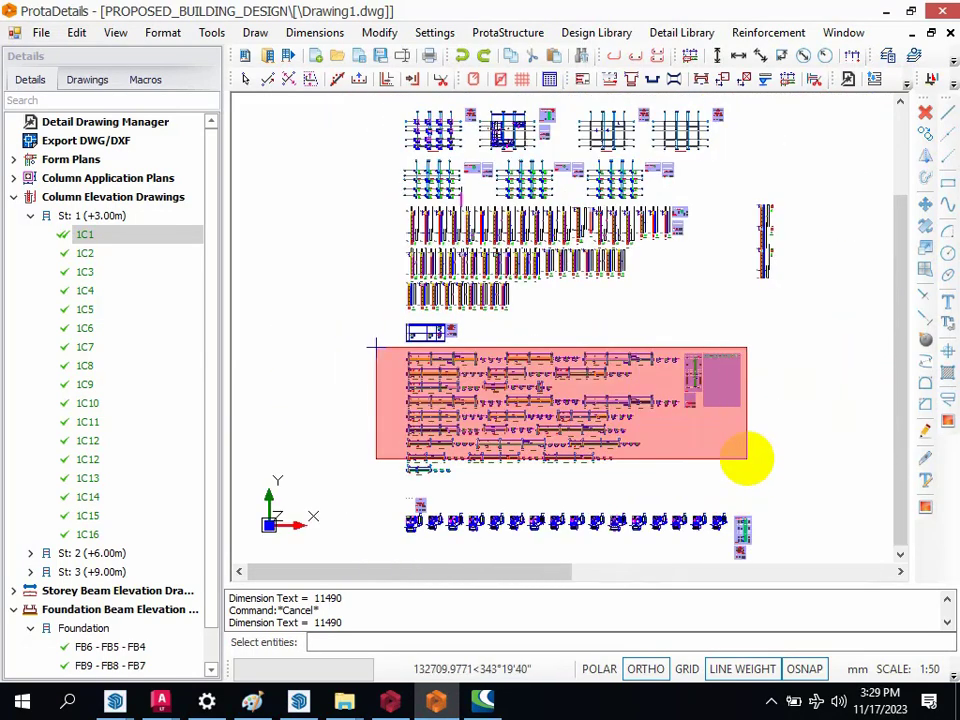
pyautogui.click(766, 477)
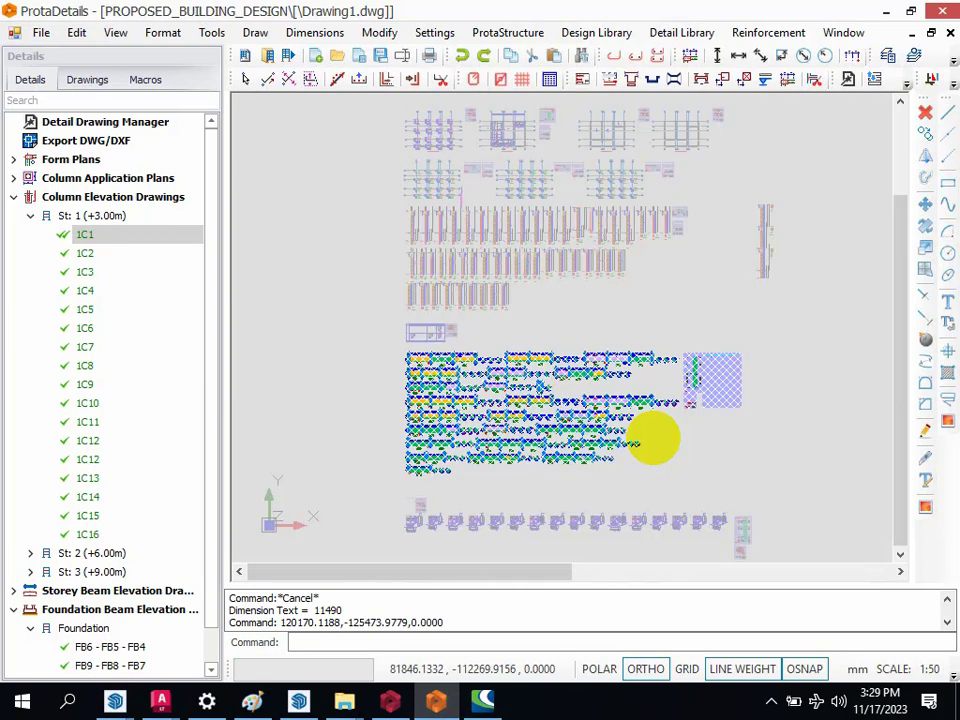
pyautogui.rightClick(654, 439)
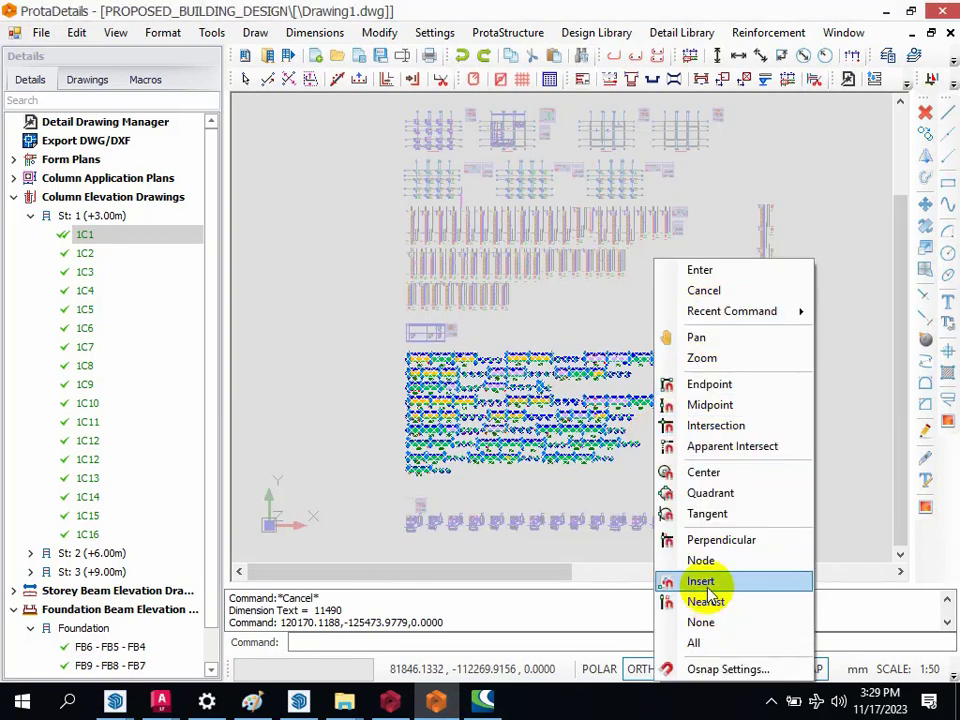
pyautogui.click(548, 466)
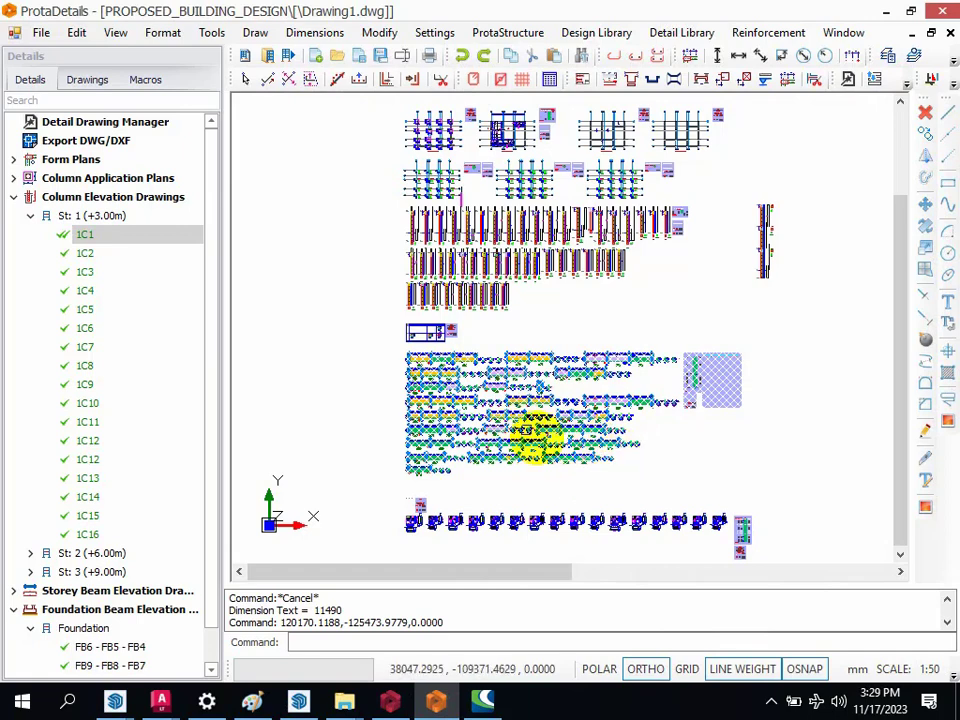
pyautogui.rightClick(560, 430)
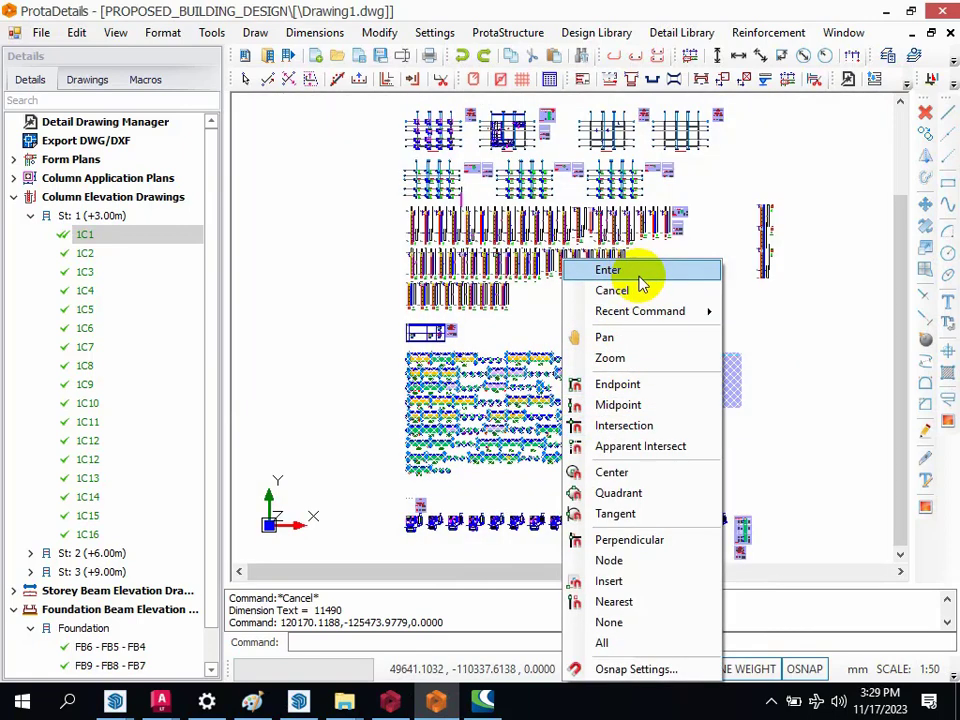
pyautogui.click(641, 272)
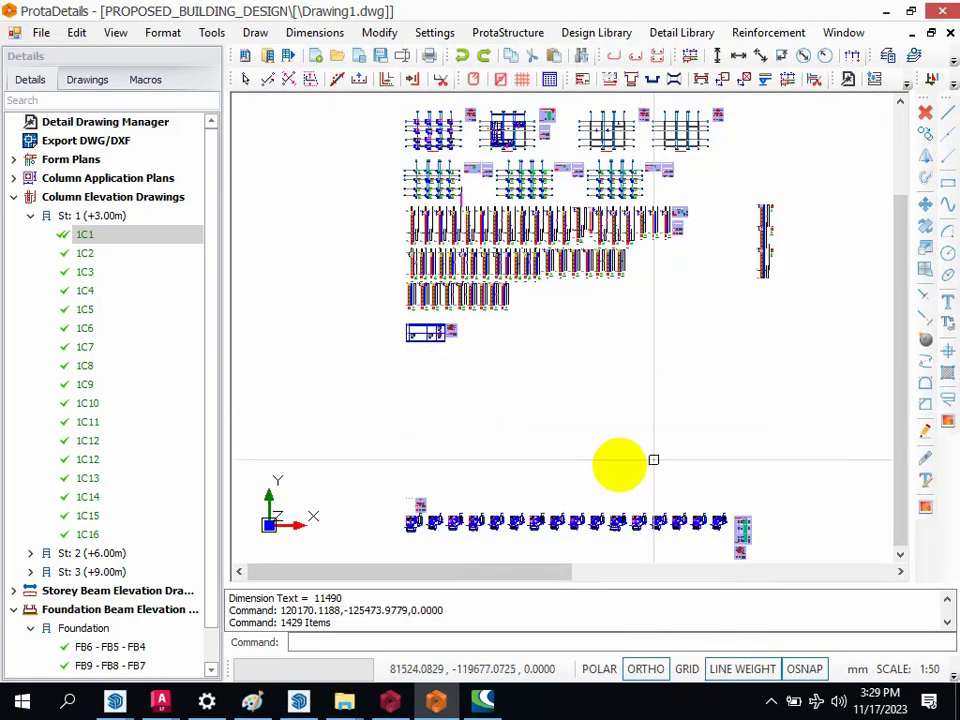
# Step: Draw all the St: 1 (+3.00m) beam elevations at 1/25 with quantity table and model info, beyond the pad footing row's right end
pyautogui.click(31, 217)
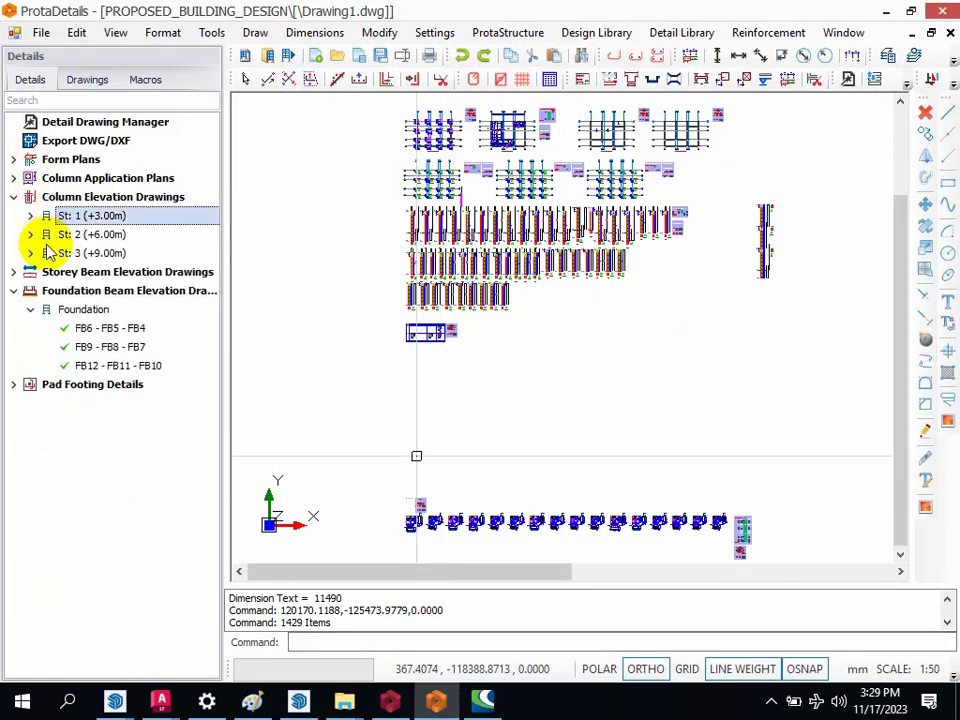
pyautogui.click(13, 198)
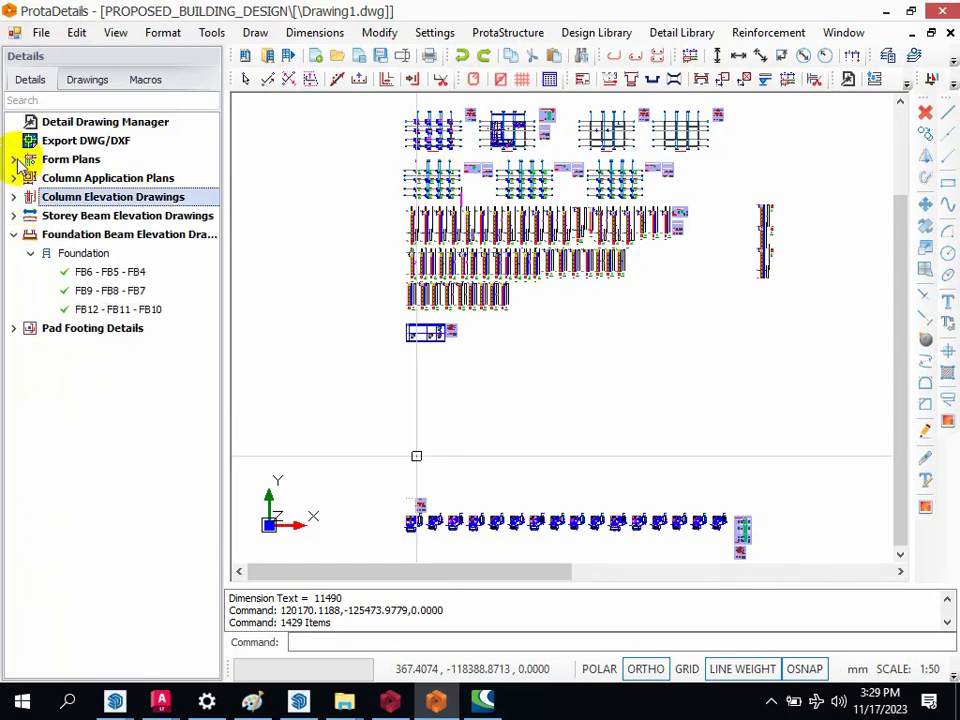
pyautogui.click(13, 216)
pyautogui.click(57, 238)
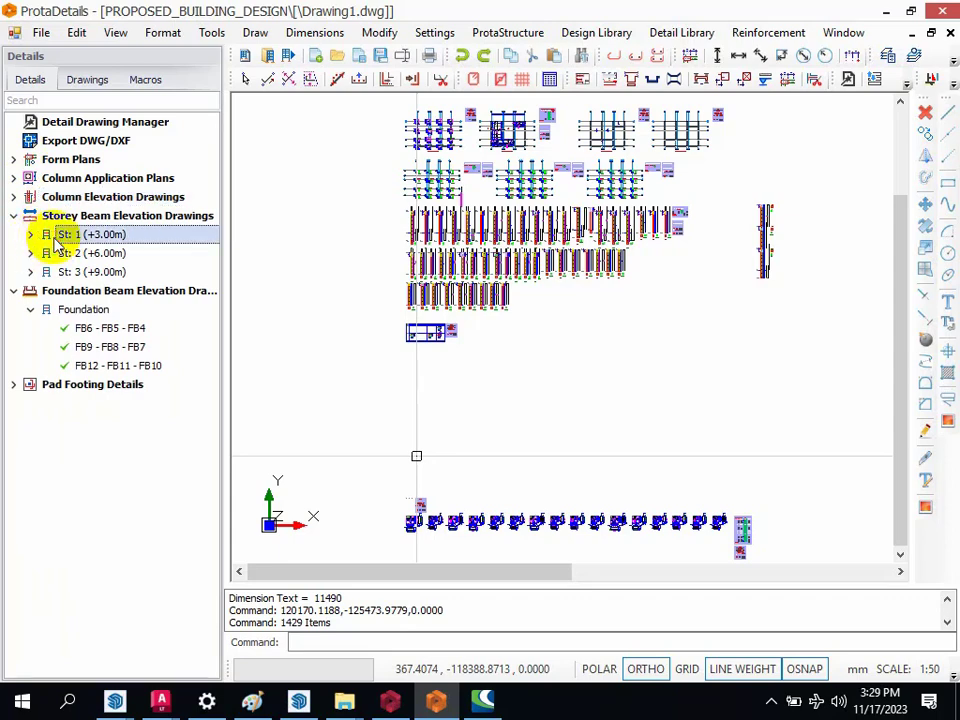
pyautogui.rightClick(55, 238)
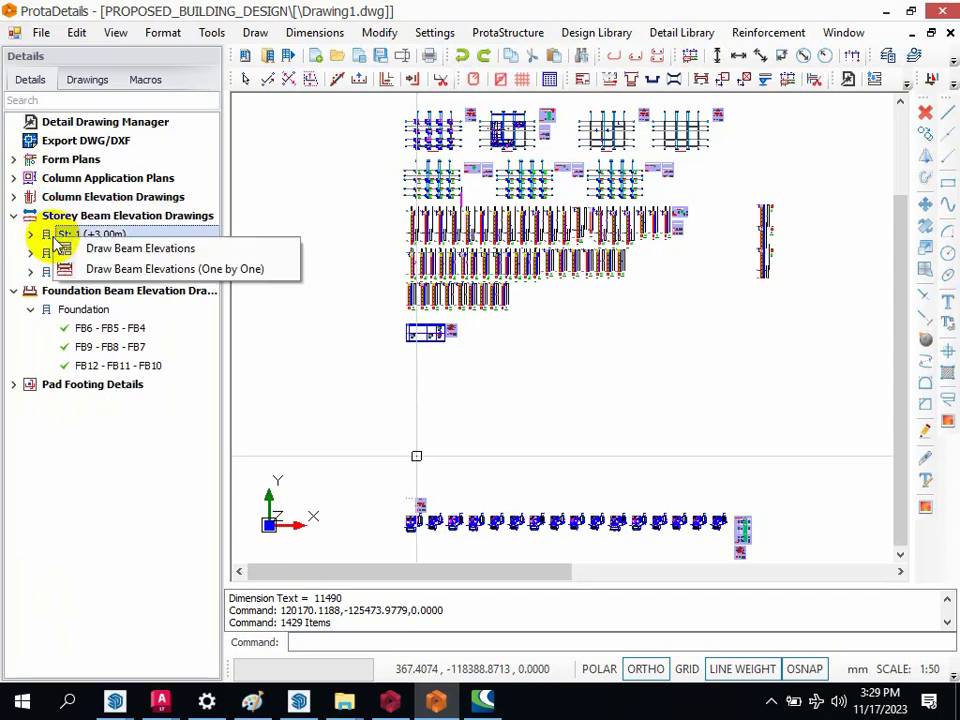
pyautogui.click(150, 250)
pyautogui.click(619, 525)
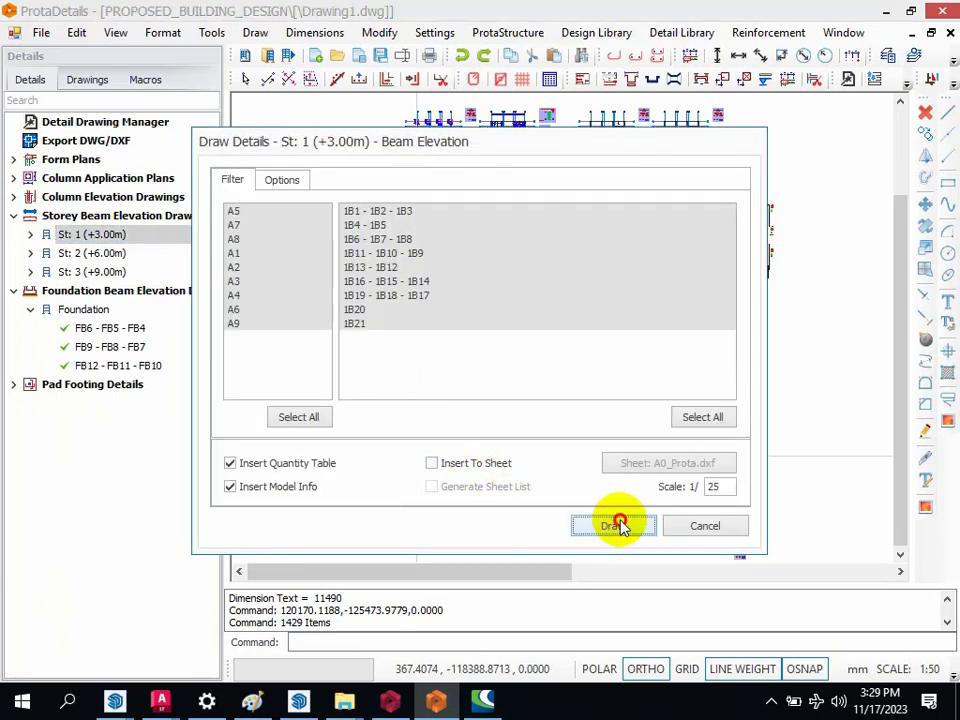
pyautogui.scroll(-4, 414, 426)
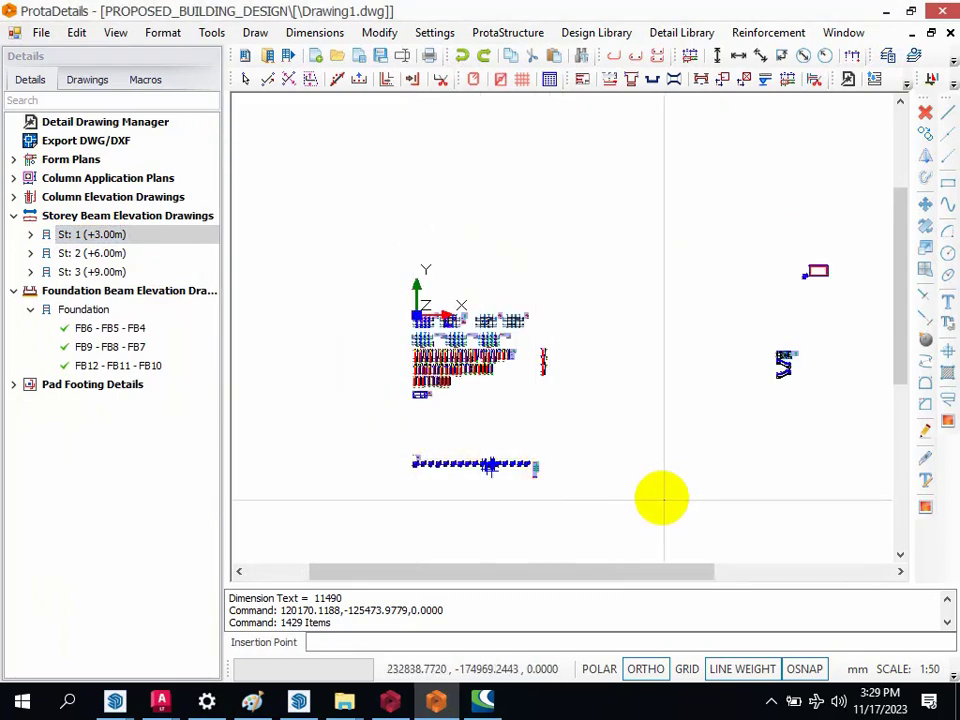
pyautogui.click(614, 531)
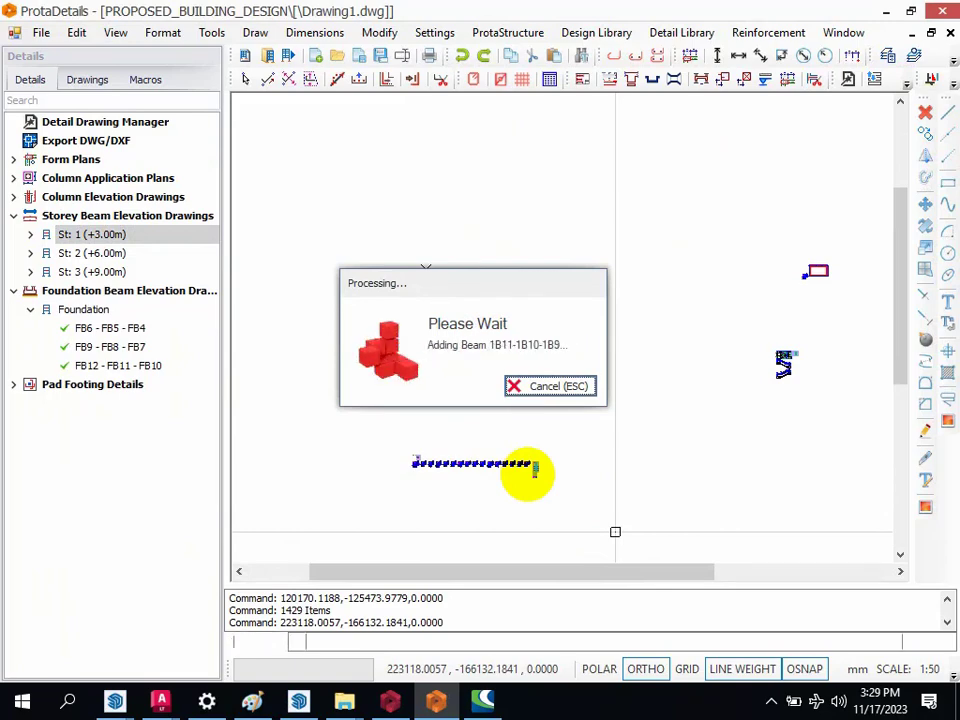
# Step: Draw all the St: 2 (+6.00m) beam elevations at 1/25 with quantity table and model info, to the right of the storey 1 set
pyautogui.scroll(-2, 463, 386)
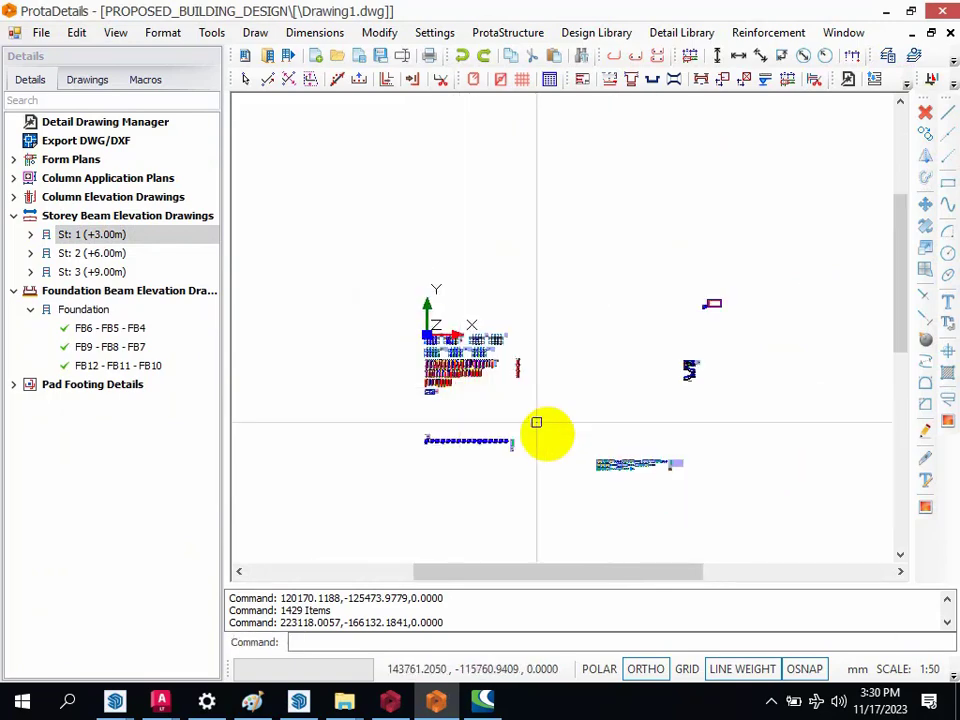
pyautogui.scroll(4, 685, 470)
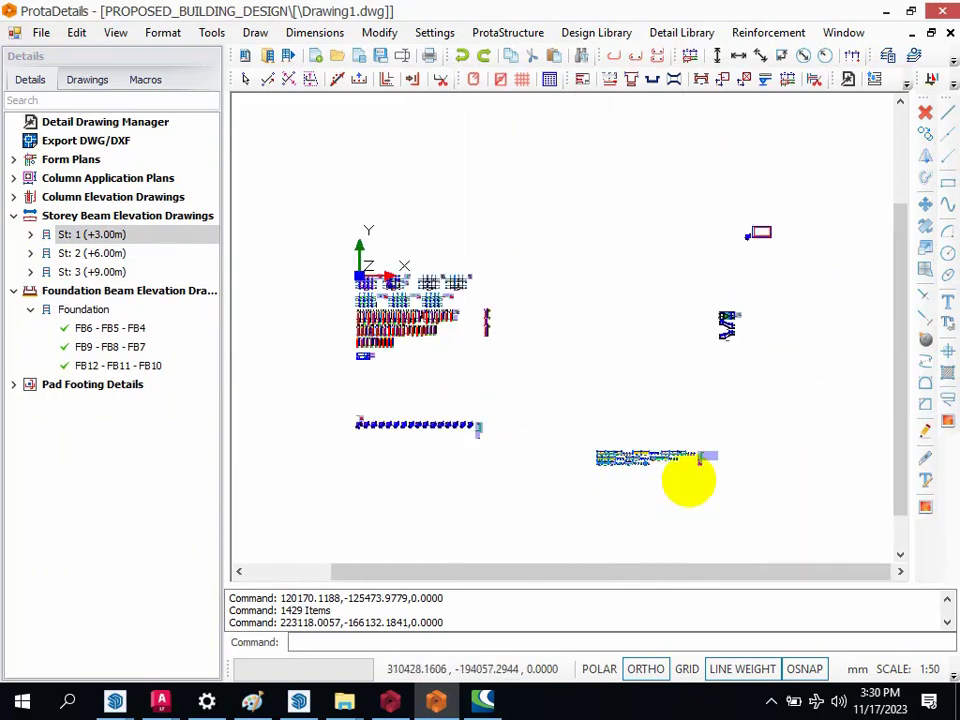
pyautogui.click(53, 254)
pyautogui.rightClick(53, 256)
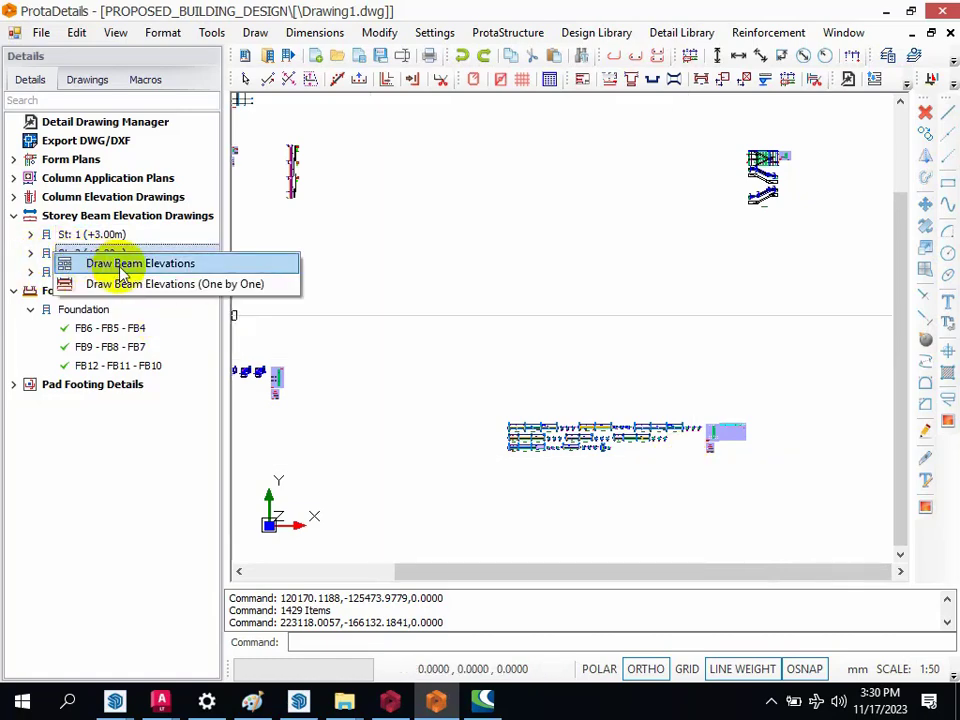
pyautogui.click(120, 266)
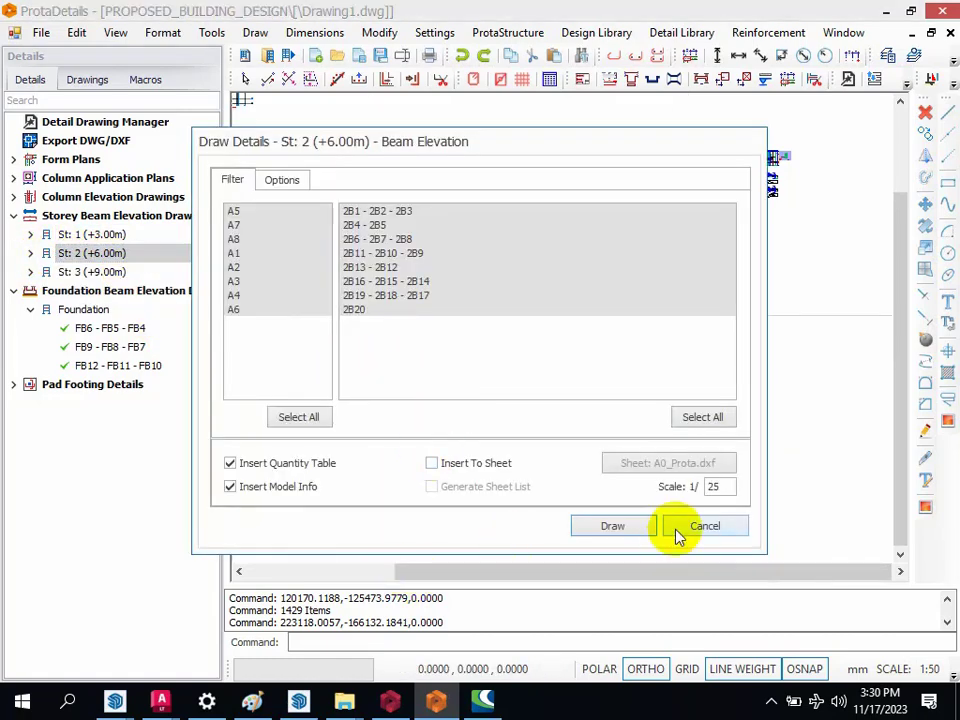
pyautogui.click(613, 526)
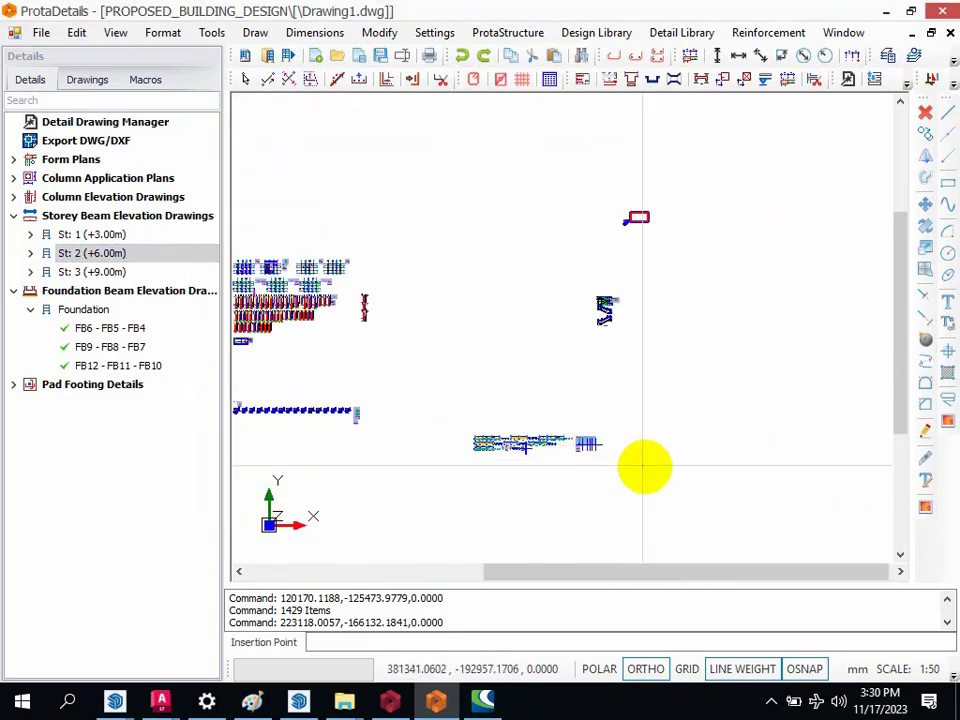
pyautogui.click(681, 453)
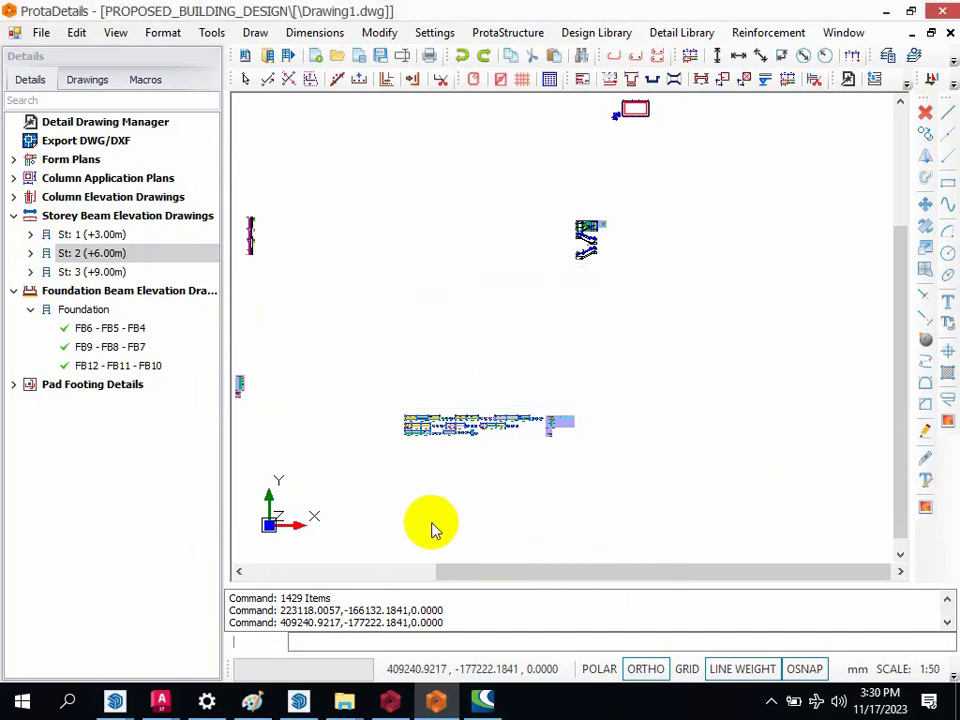
# Step: Draw all the St: 3 (+9.00m) beam elevations at 1/25 with quantity table and model info, below the storey 1 and 2 sets
pyautogui.rightClick(88, 273)
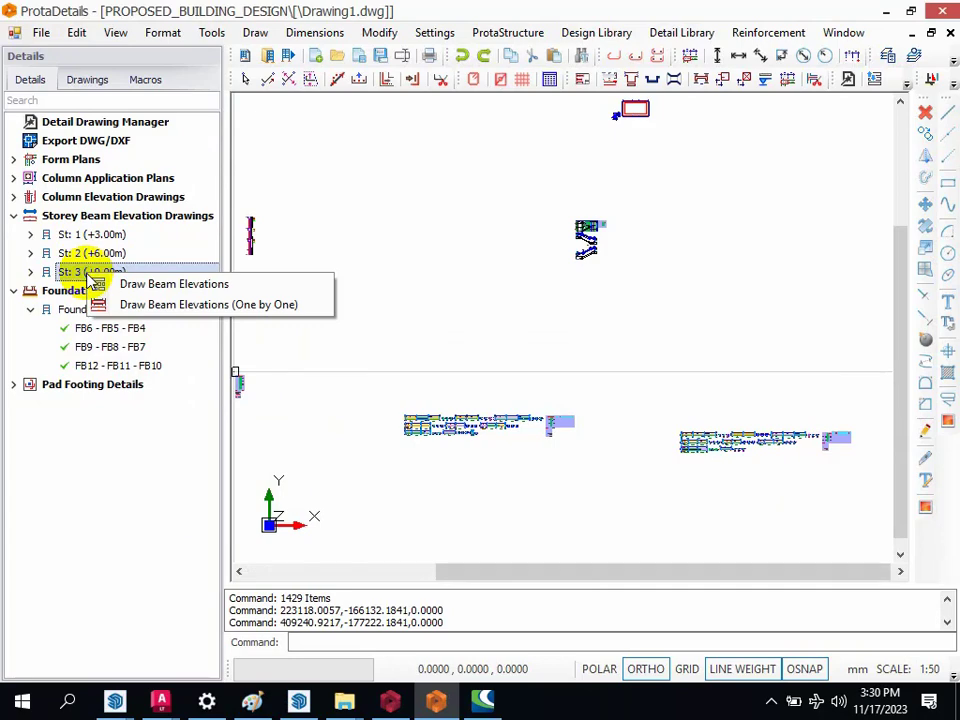
pyautogui.click(139, 286)
pyautogui.click(602, 532)
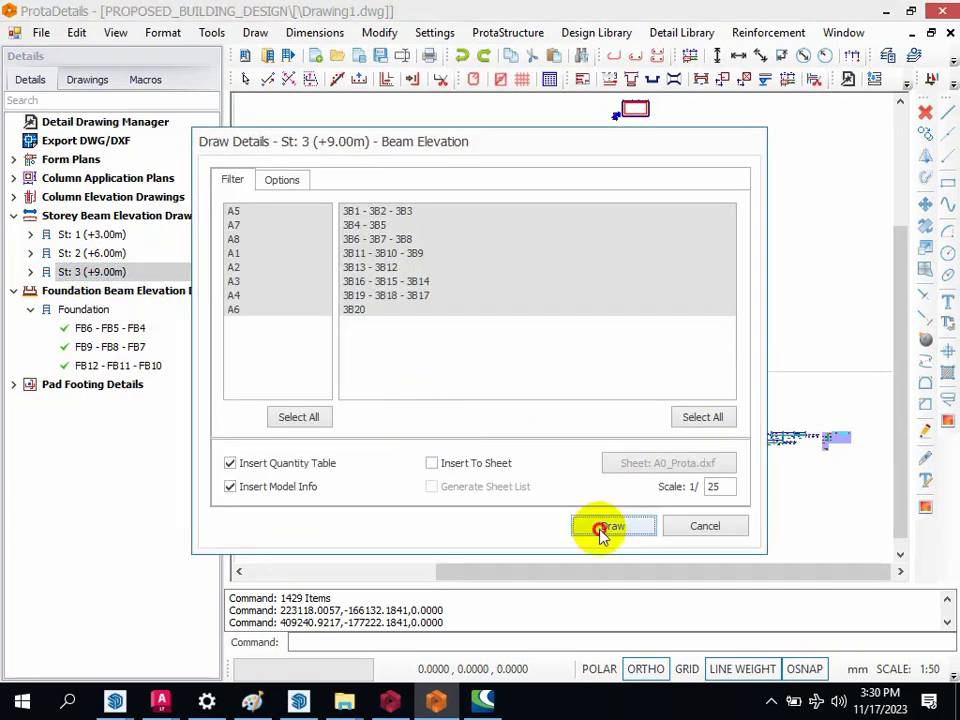
pyautogui.scroll(-3, 570, 346)
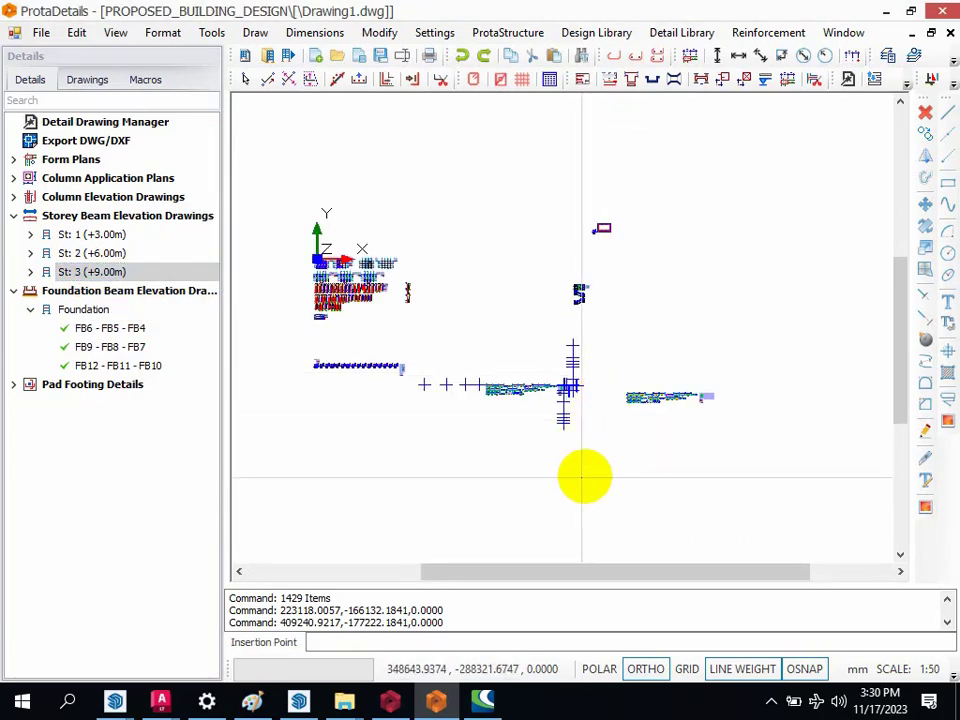
pyautogui.click(527, 467)
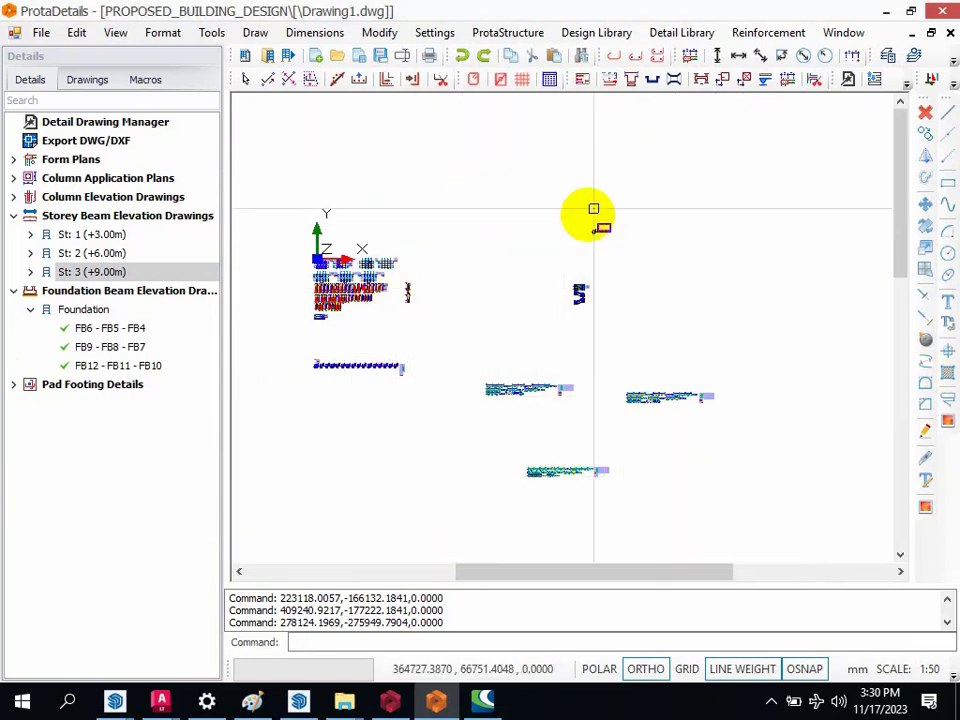
pyautogui.scroll(-2, 590, 215)
pyautogui.scroll(2, 475, 206)
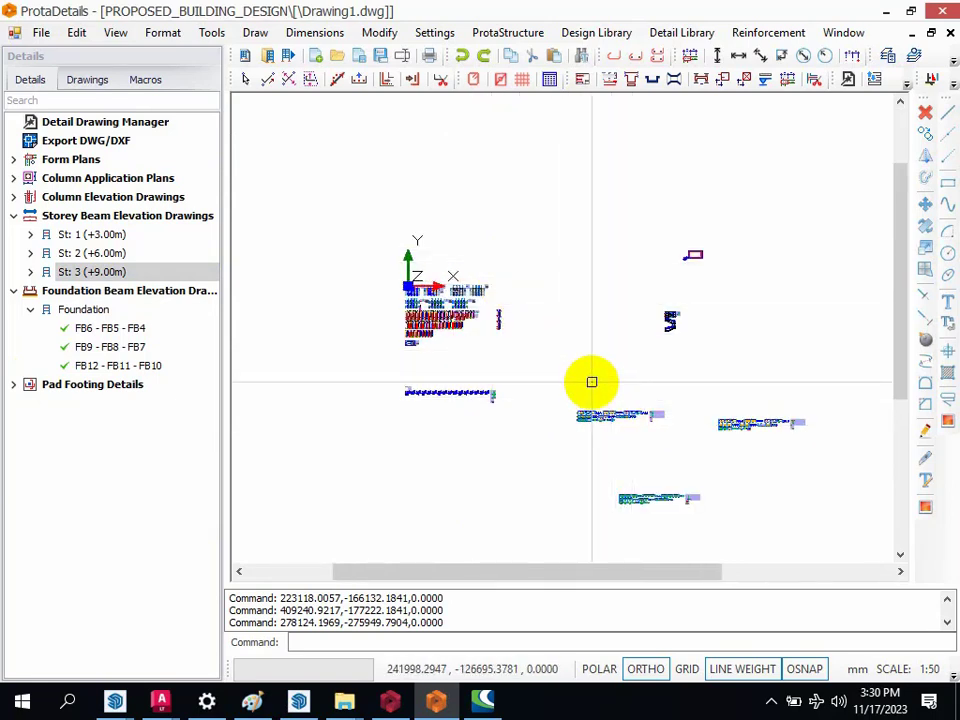
pyautogui.scroll(1, 399, 292)
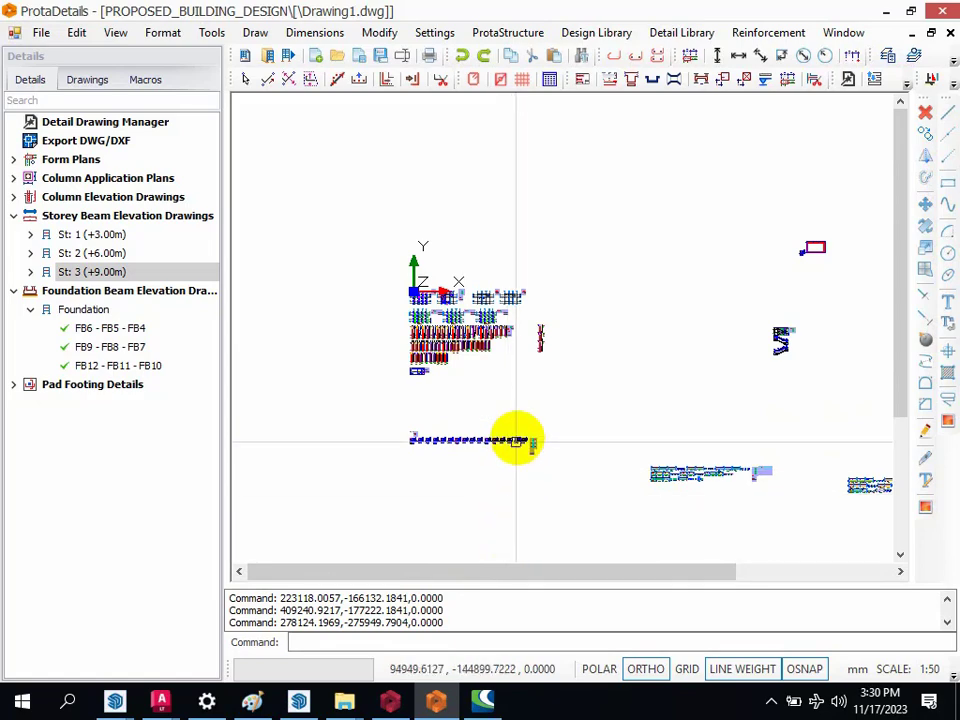
# Step: Switch to ProtaStructure and open the Column/Wall Design table from the building analysis's post-analysis options
pyautogui.click(390, 706)
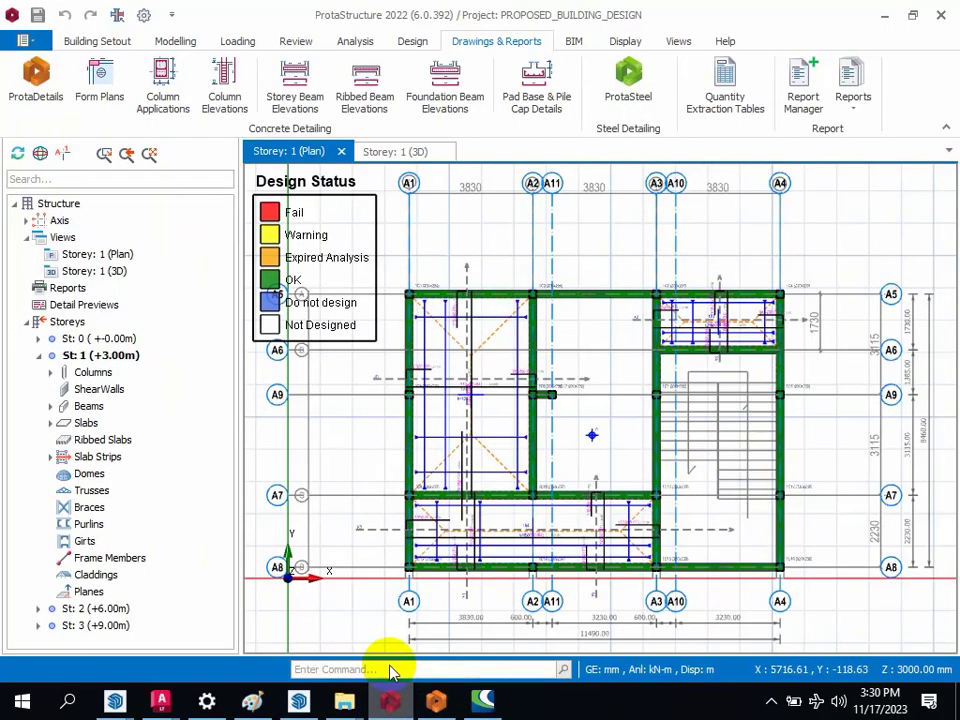
pyautogui.click(862, 116)
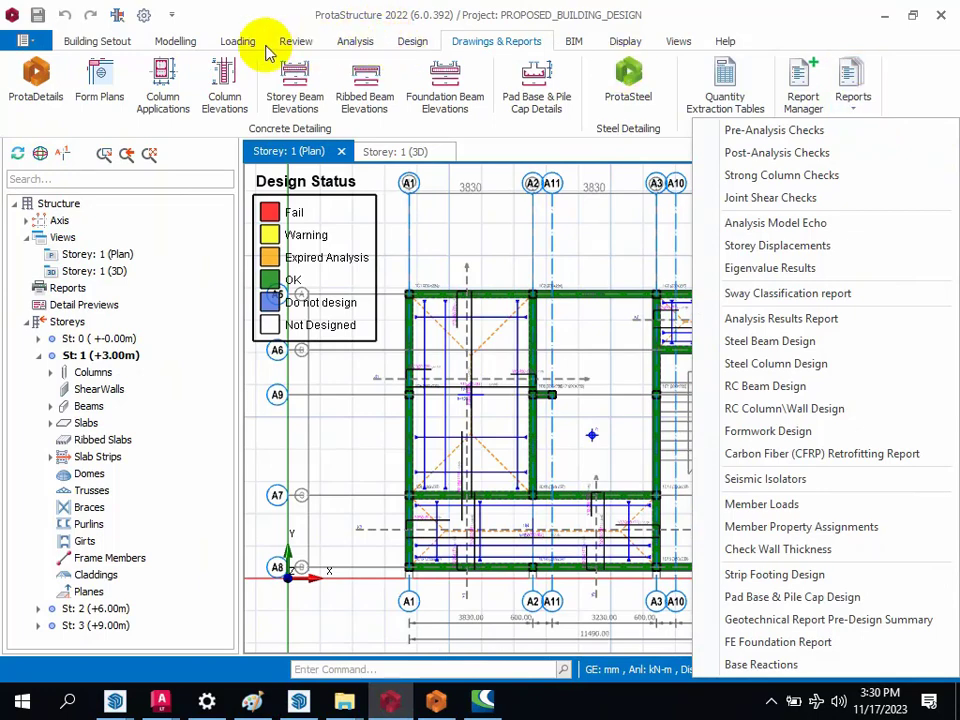
pyautogui.click(362, 43)
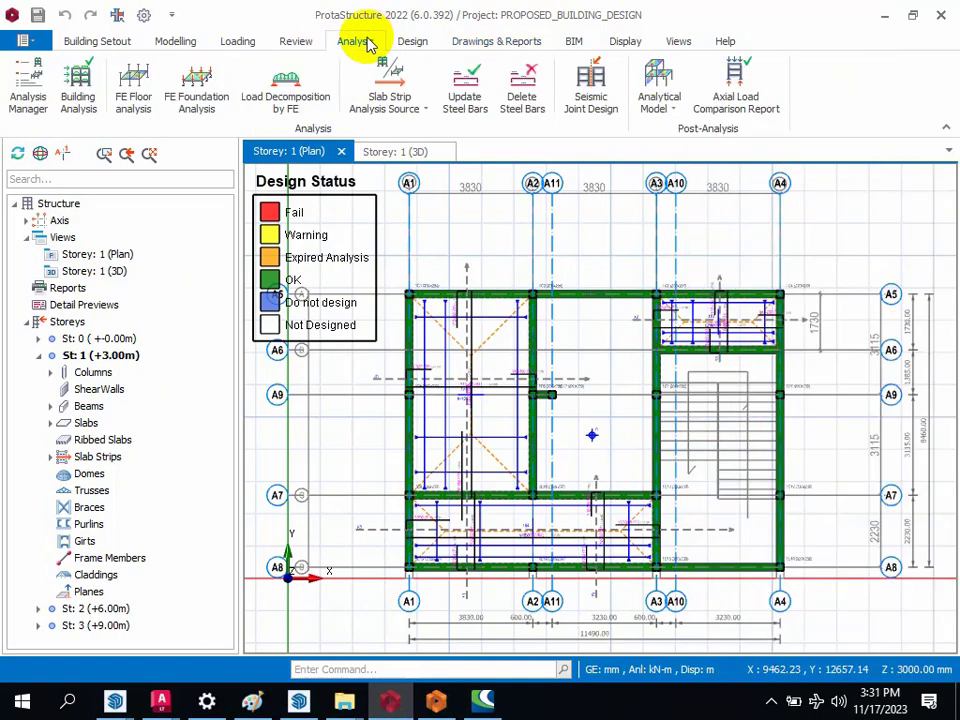
pyautogui.click(74, 108)
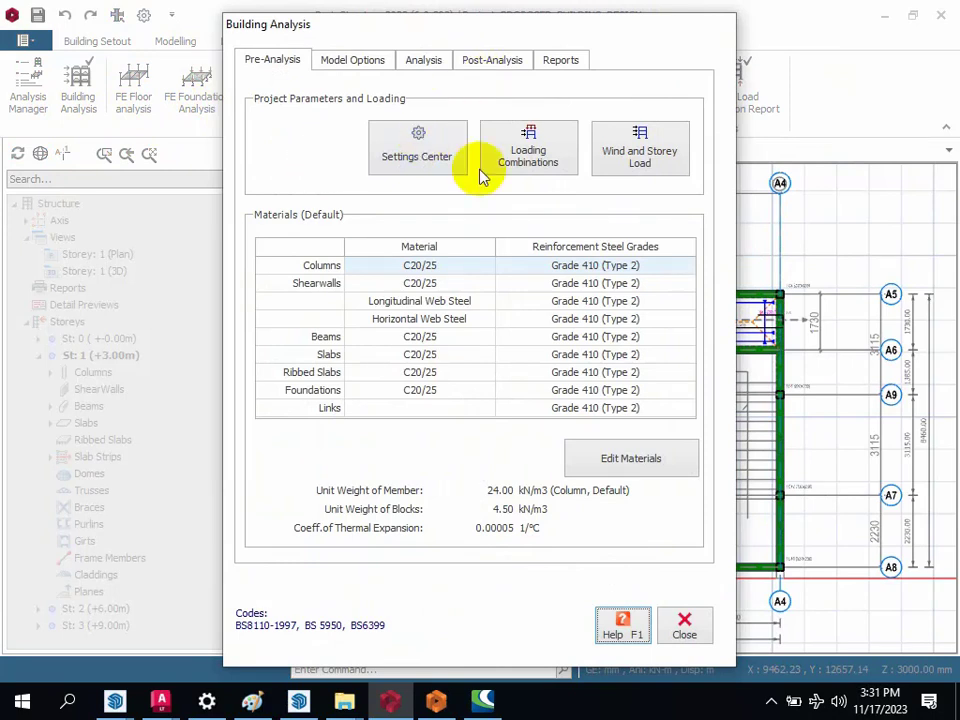
pyautogui.click(482, 64)
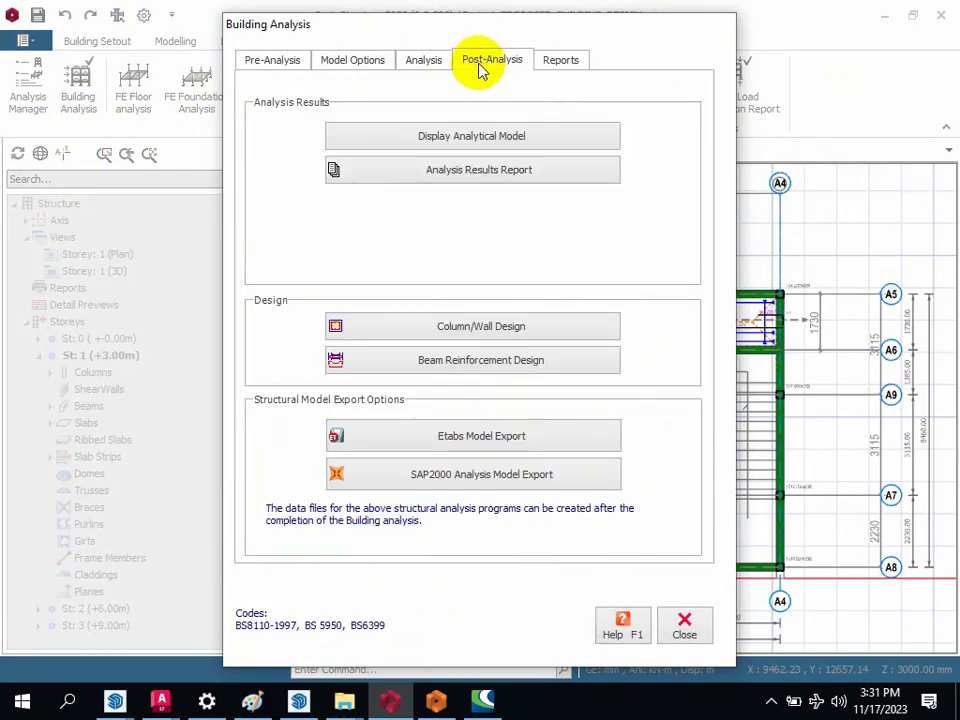
pyautogui.click(478, 330)
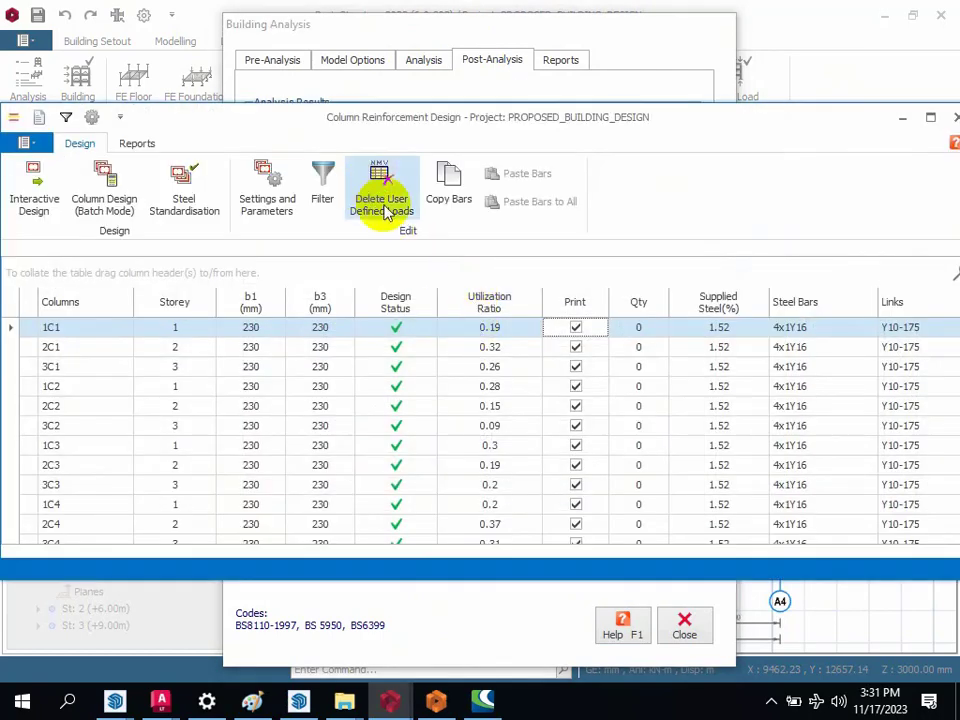
# Step: Generate the column design report with no optional content included and no report title
pyautogui.click(145, 145)
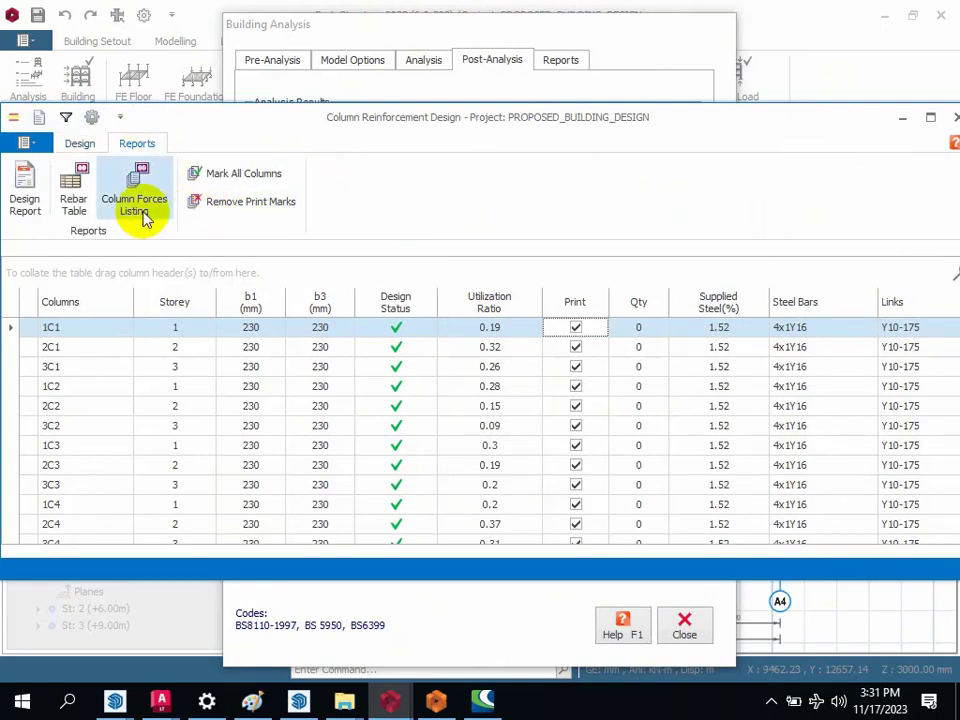
pyautogui.click(22, 196)
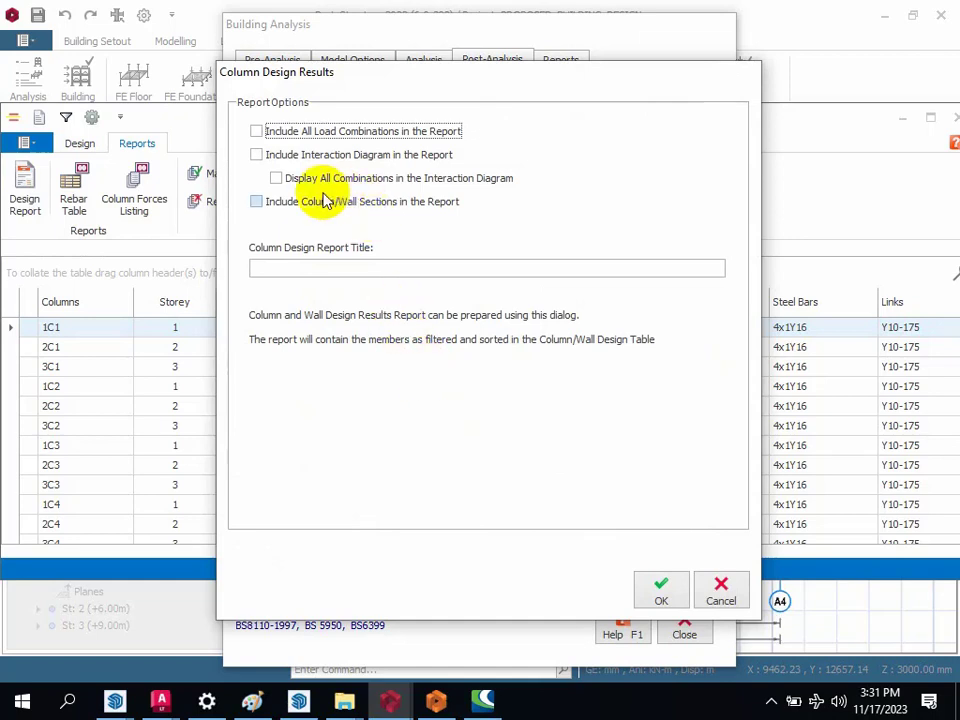
pyautogui.click(676, 600)
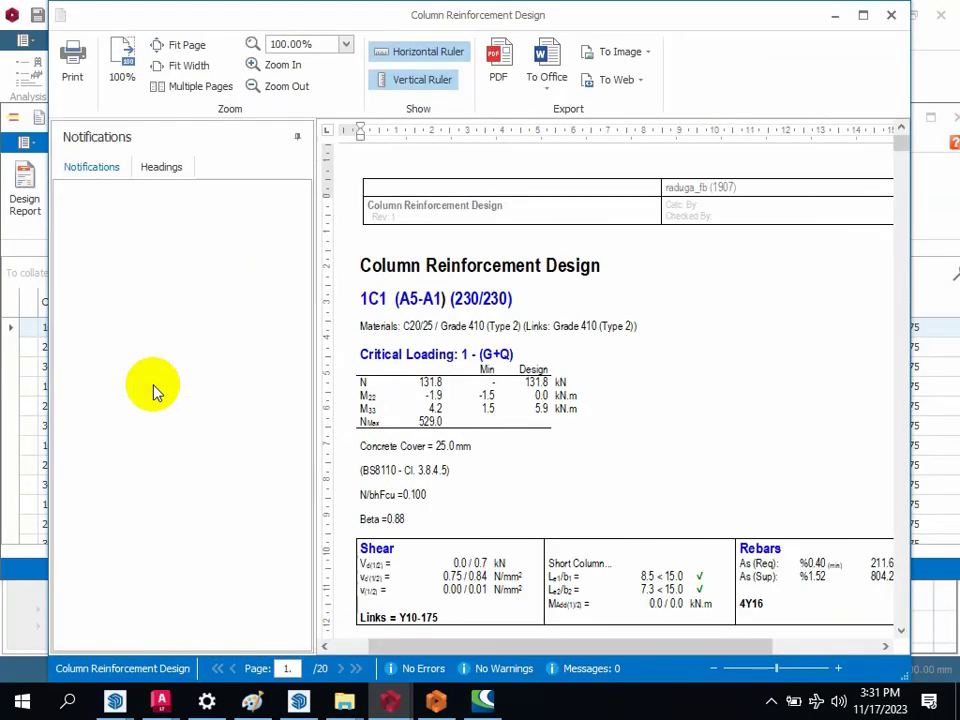
# Step: Examine each column's critical loading, shear check and rebar results throughout the Column Reinforcement Design report
pyautogui.scroll(-9, 395, 310)
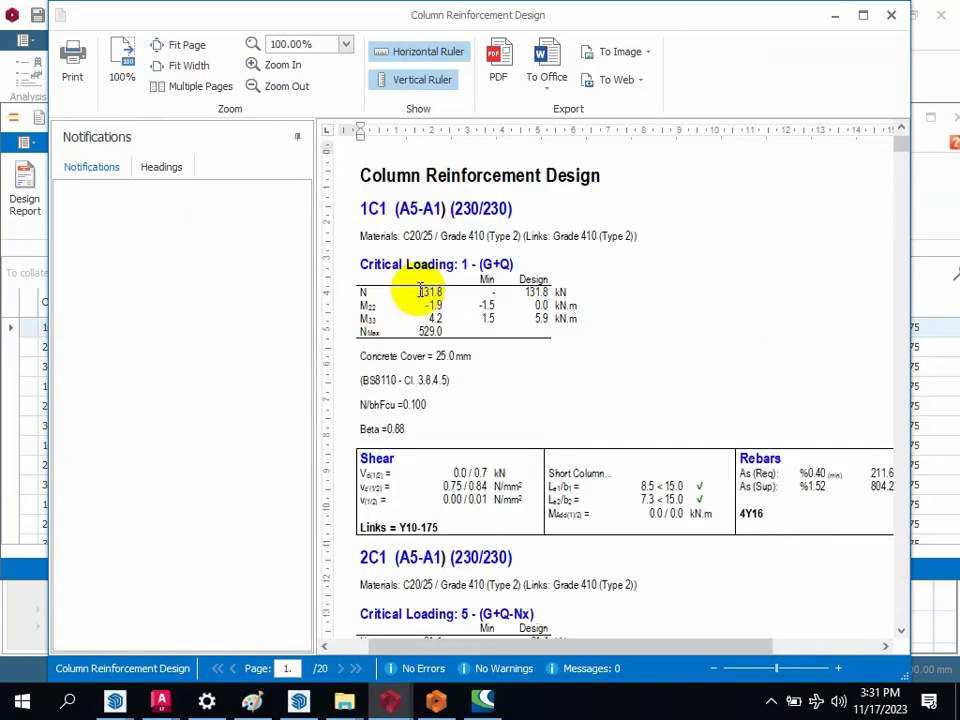
pyautogui.scroll(-5, 425, 350)
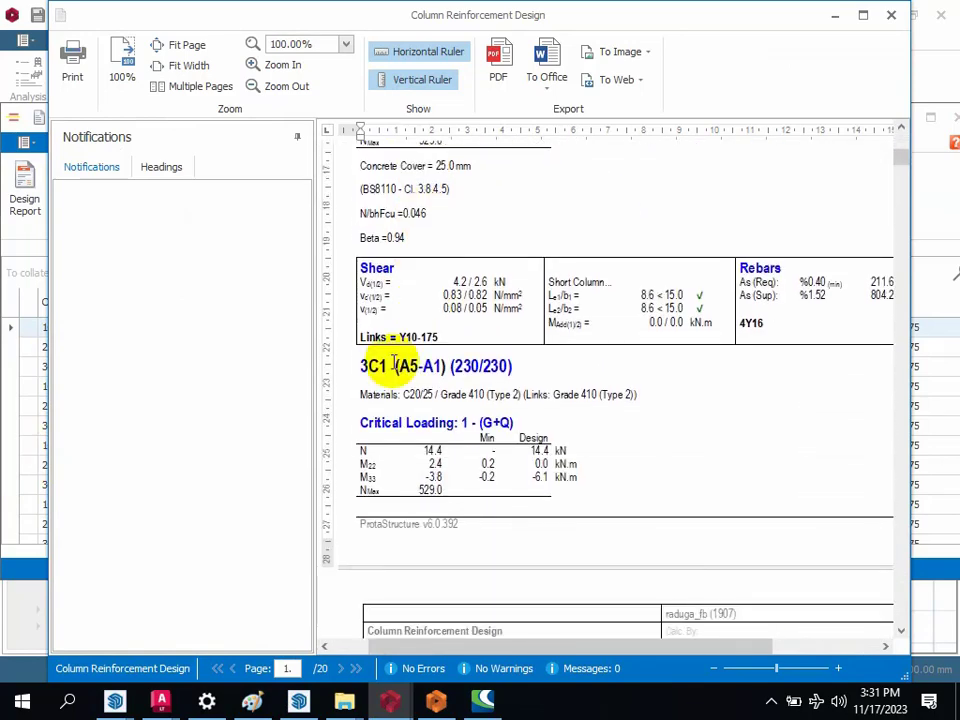
pyautogui.scroll(-9, 535, 355)
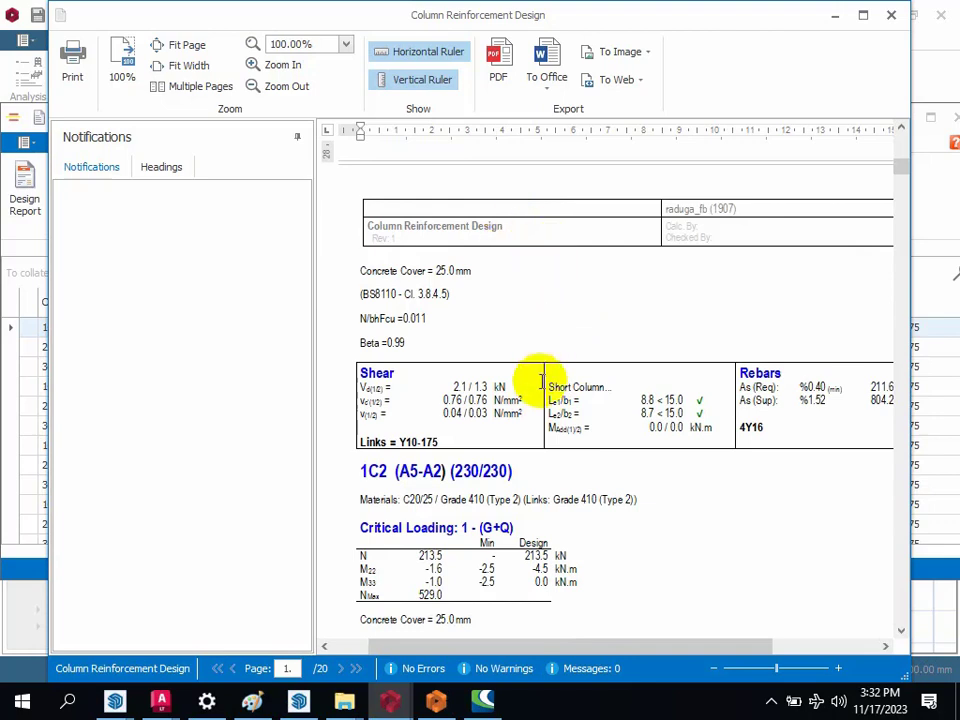
pyautogui.scroll(-3, 543, 318)
pyautogui.scroll(-4, 543, 318)
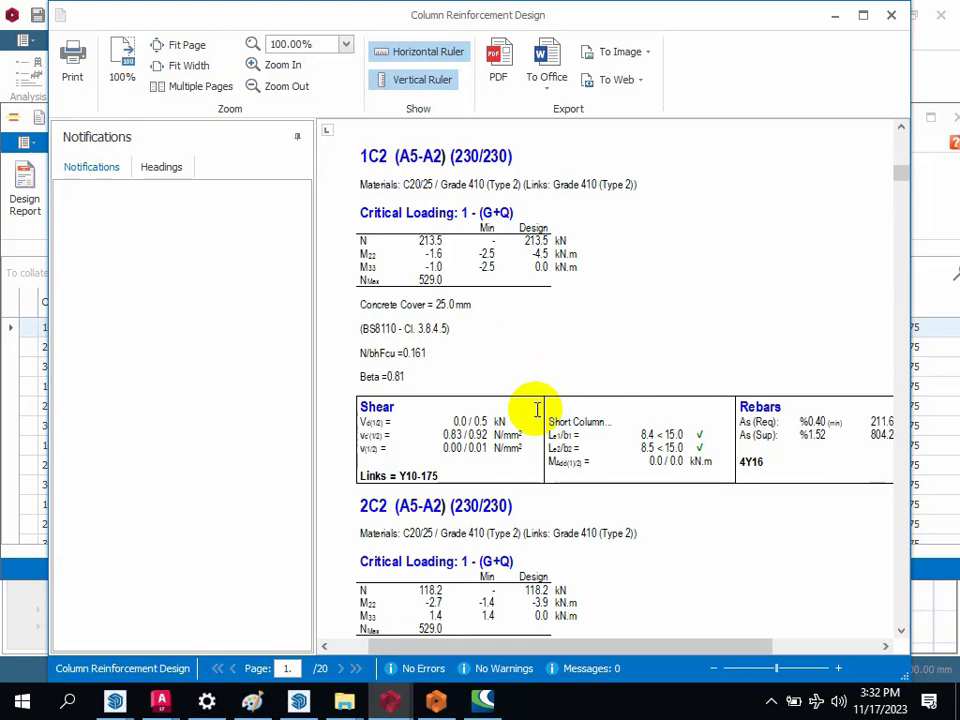
pyautogui.scroll(-10, 520, 455)
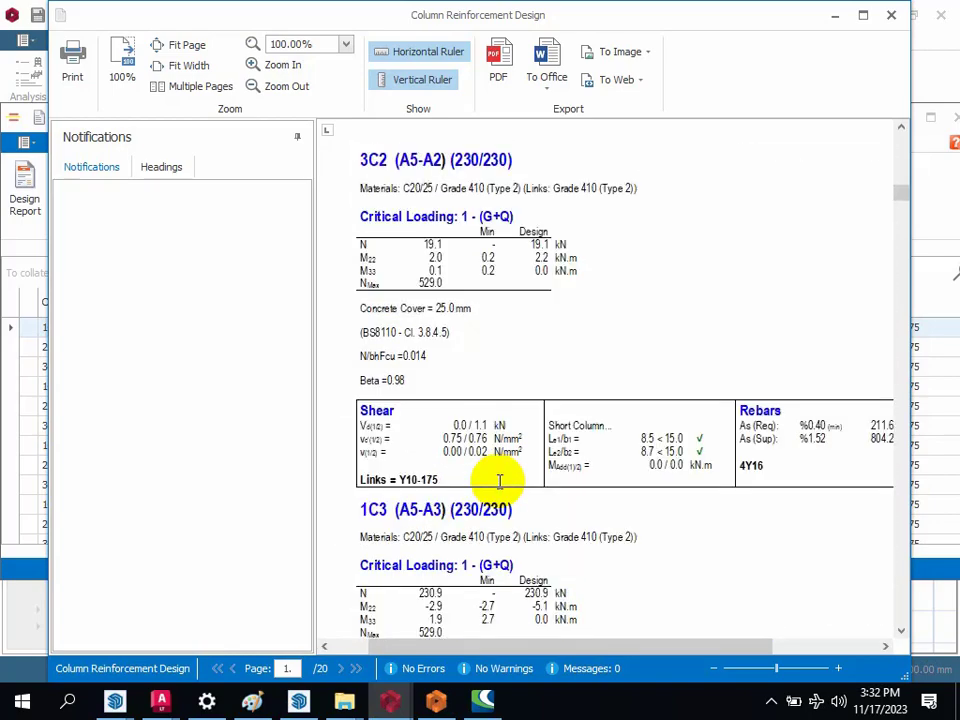
pyautogui.scroll(-12, 500, 480)
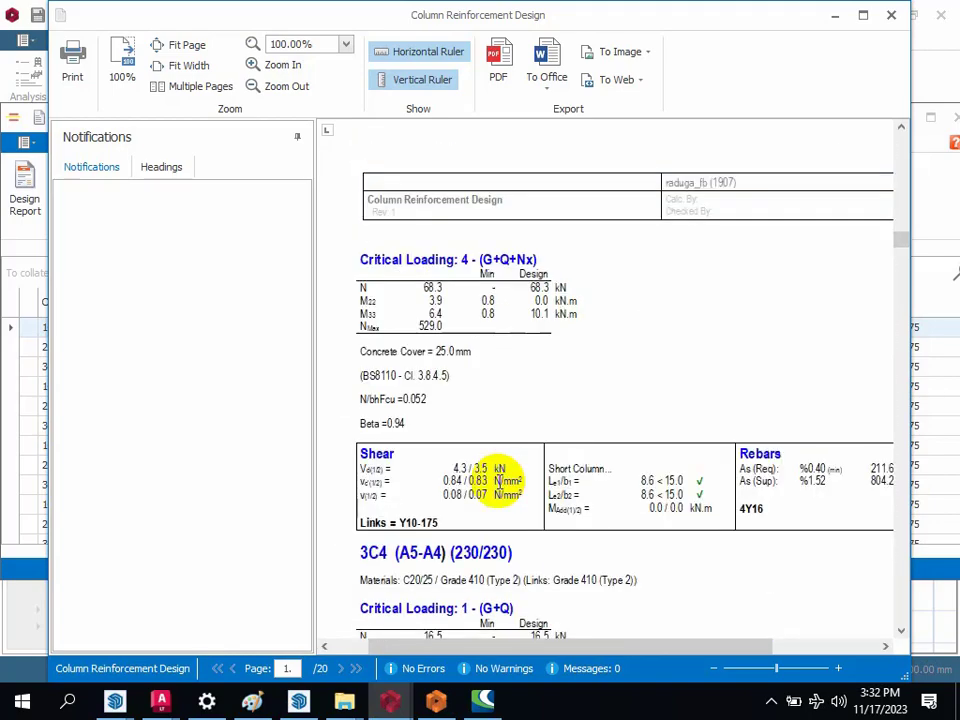
pyautogui.scroll(-12, 500, 484)
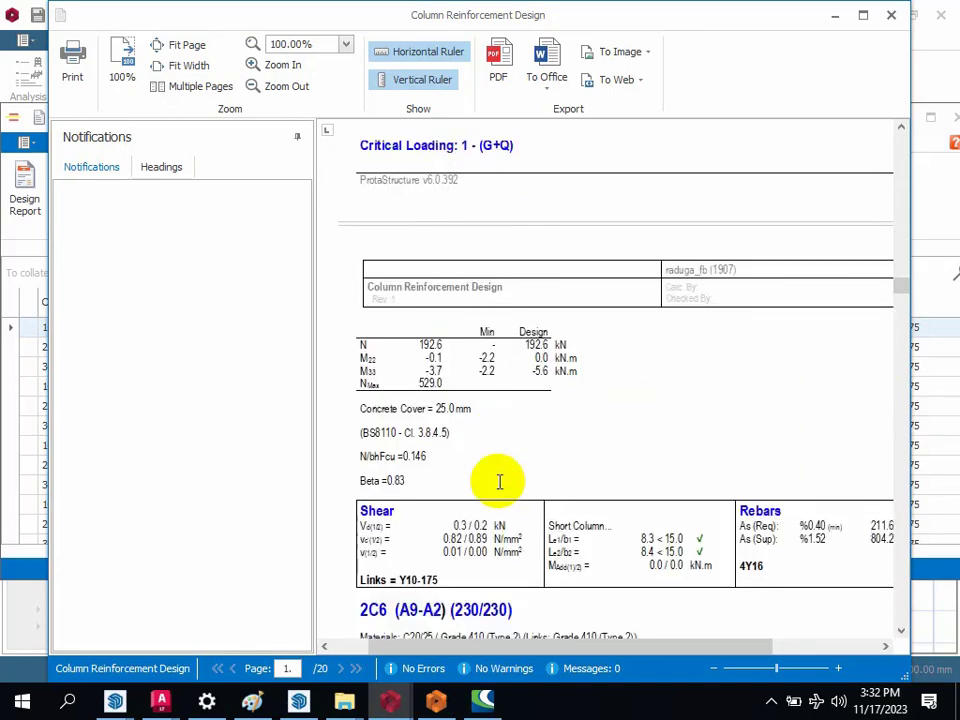
pyautogui.scroll(-5, 500, 482)
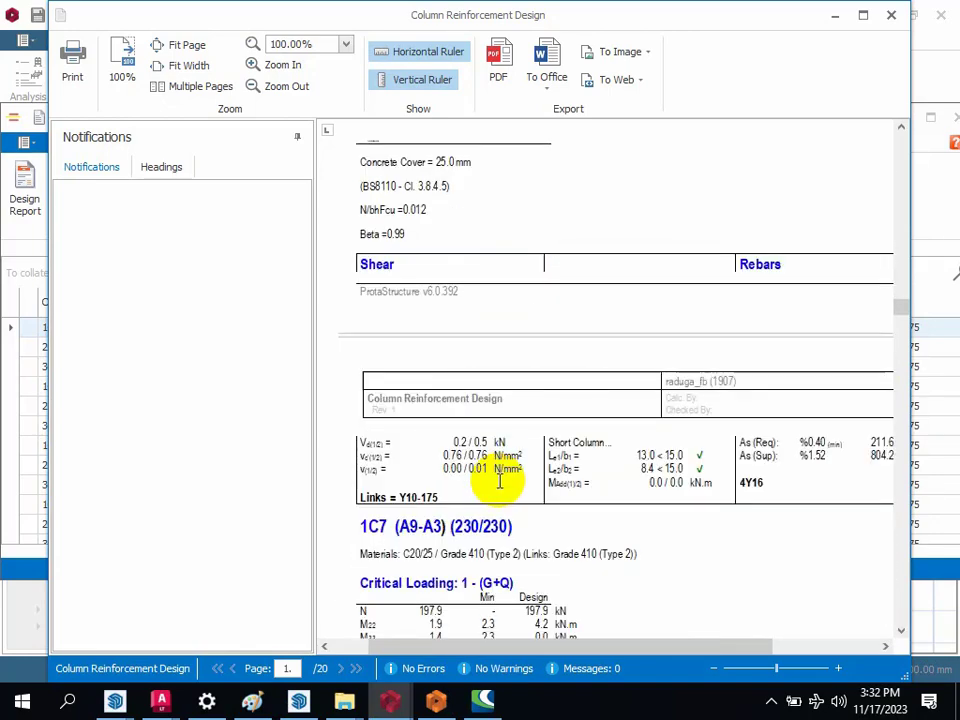
pyautogui.scroll(-3, 500, 482)
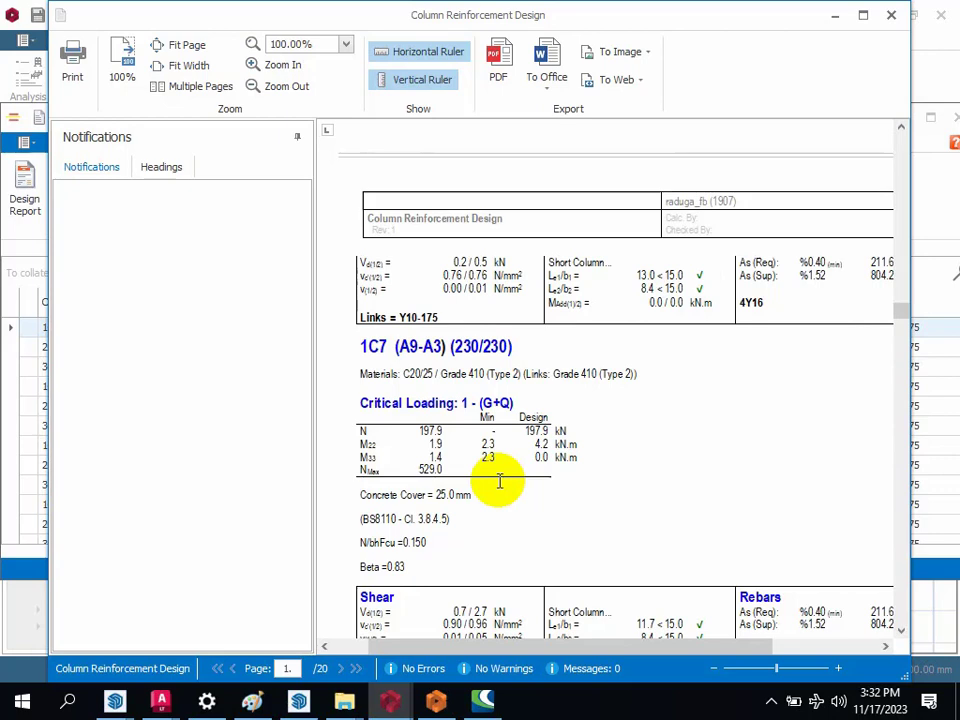
pyautogui.scroll(-8, 512, 430)
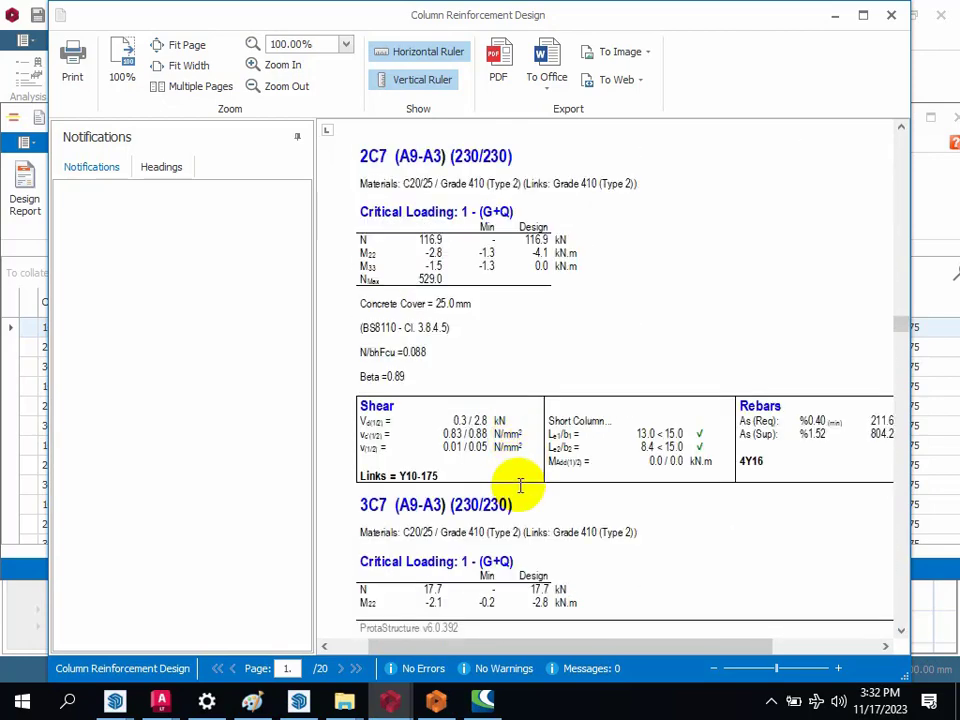
pyautogui.scroll(-8, 476, 396)
pyautogui.scroll(-20, 476, 437)
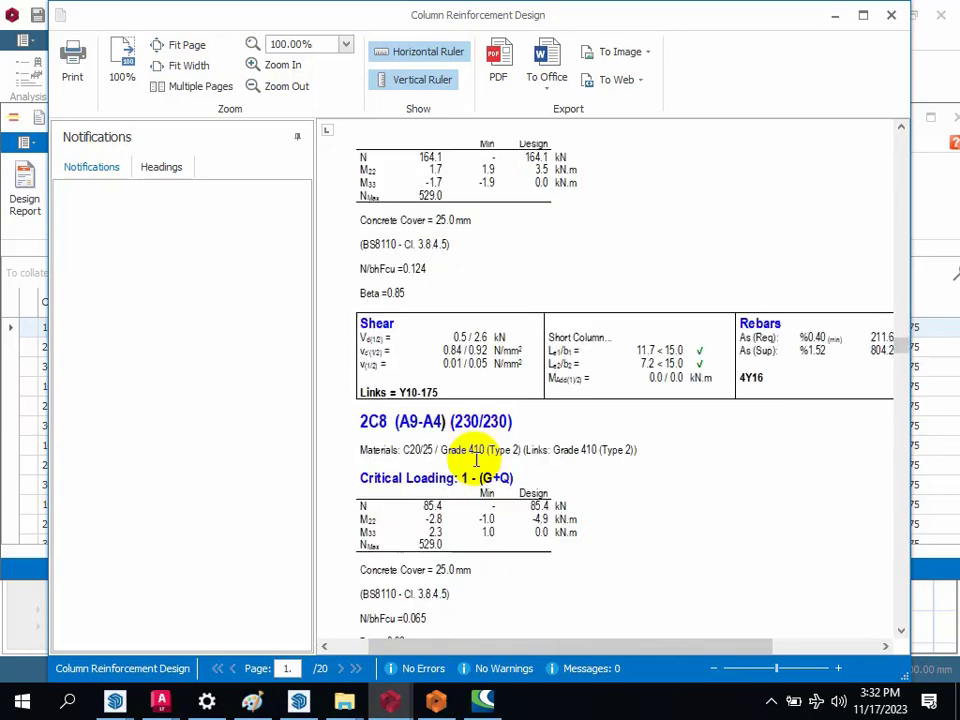
pyautogui.scroll(-20, 476, 459)
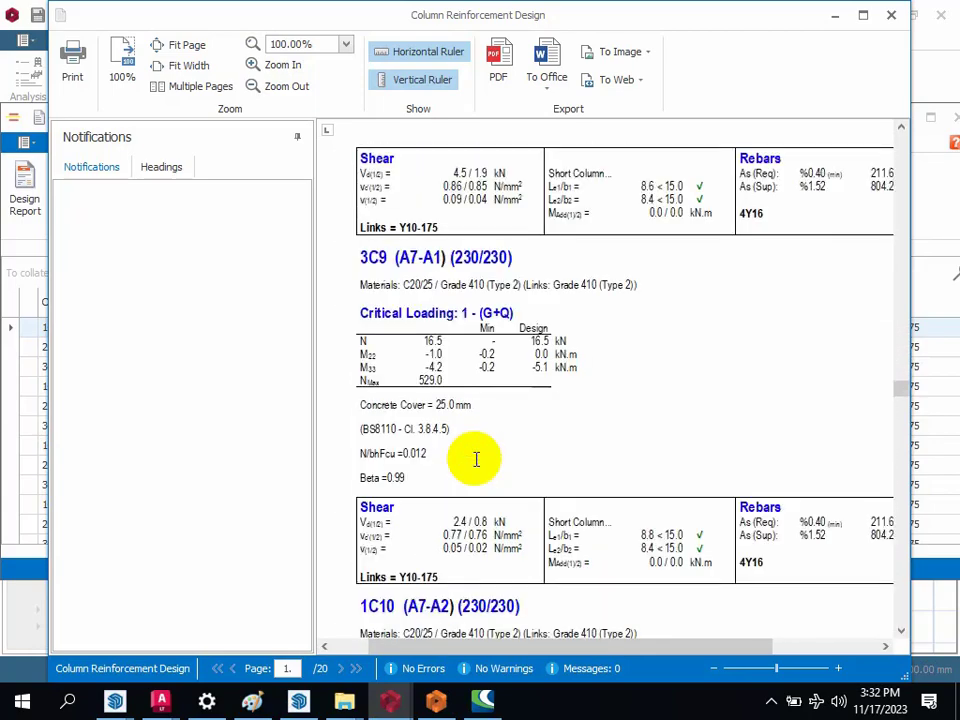
pyautogui.scroll(-12, 476, 459)
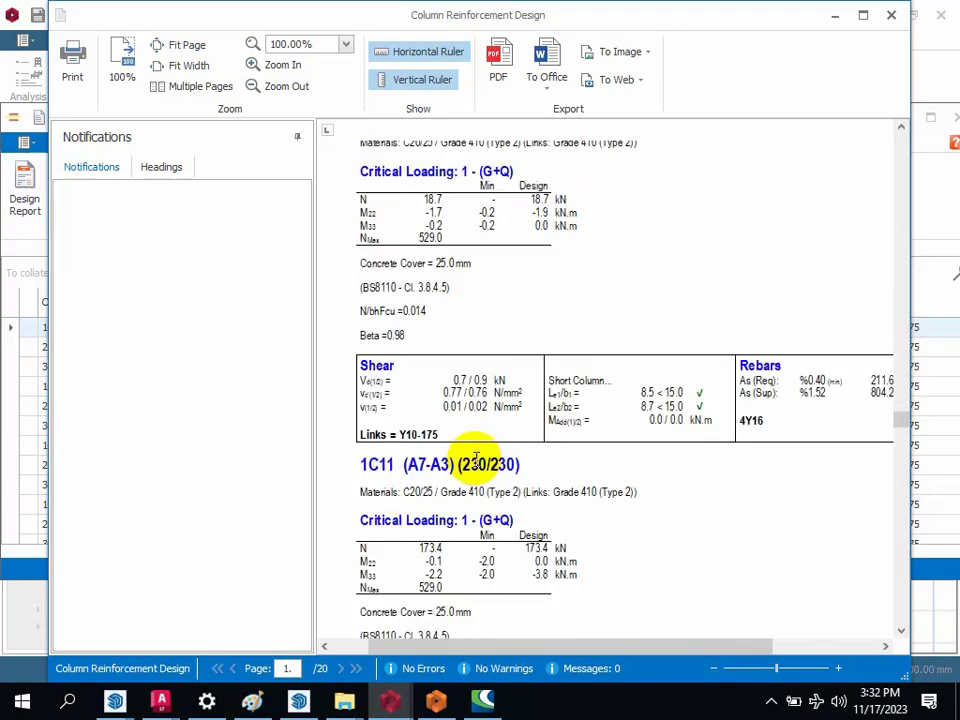
pyautogui.scroll(-6, 476, 459)
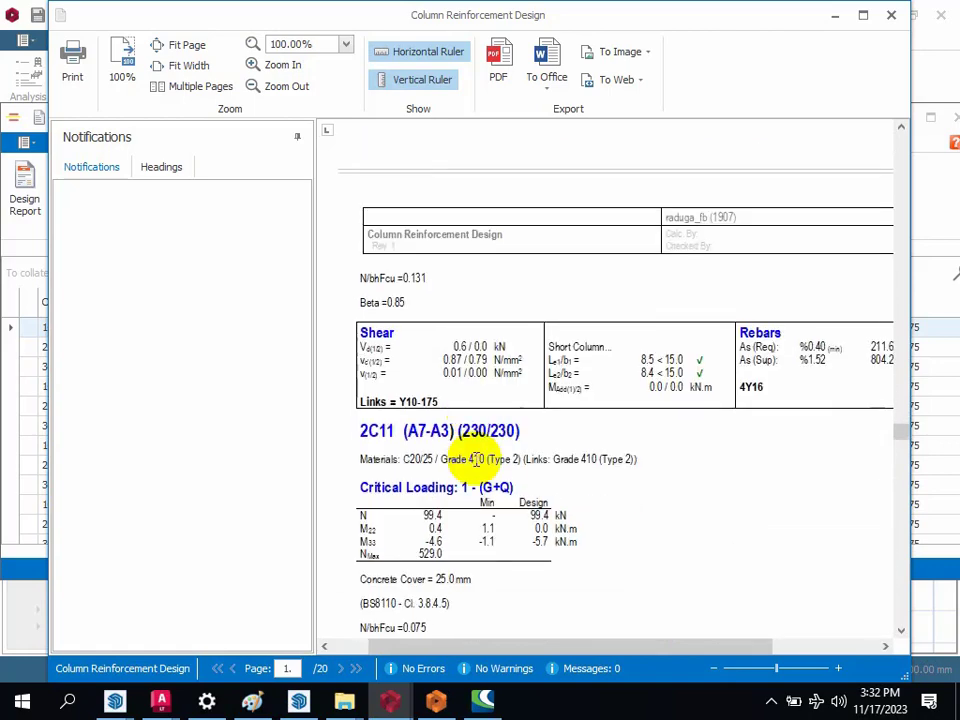
pyautogui.scroll(-6, 476, 459)
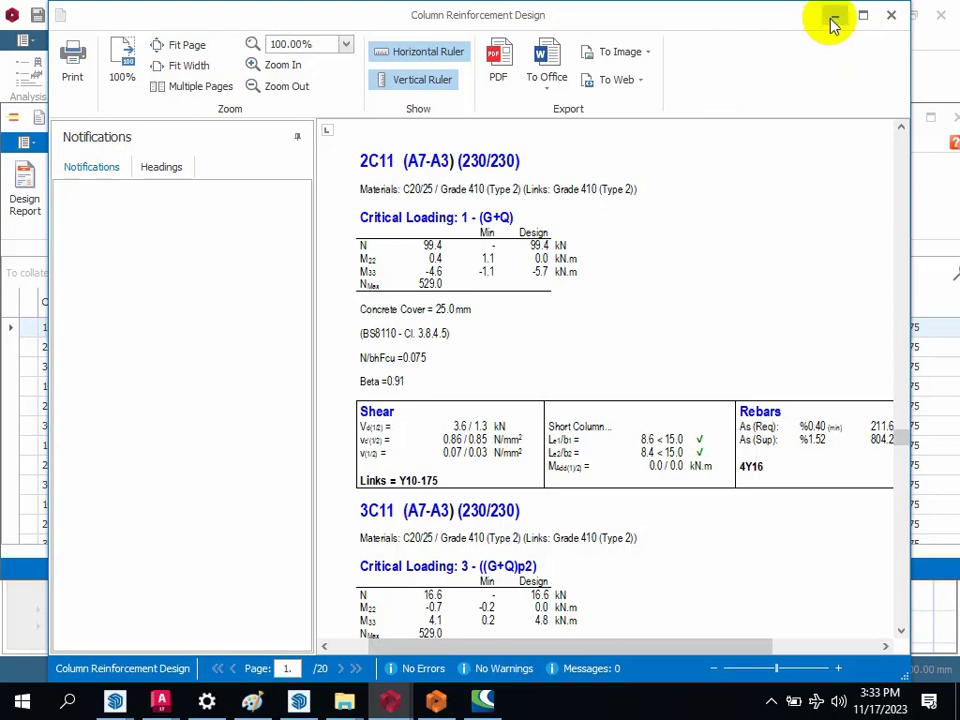
pyautogui.scroll(-10, 474, 326)
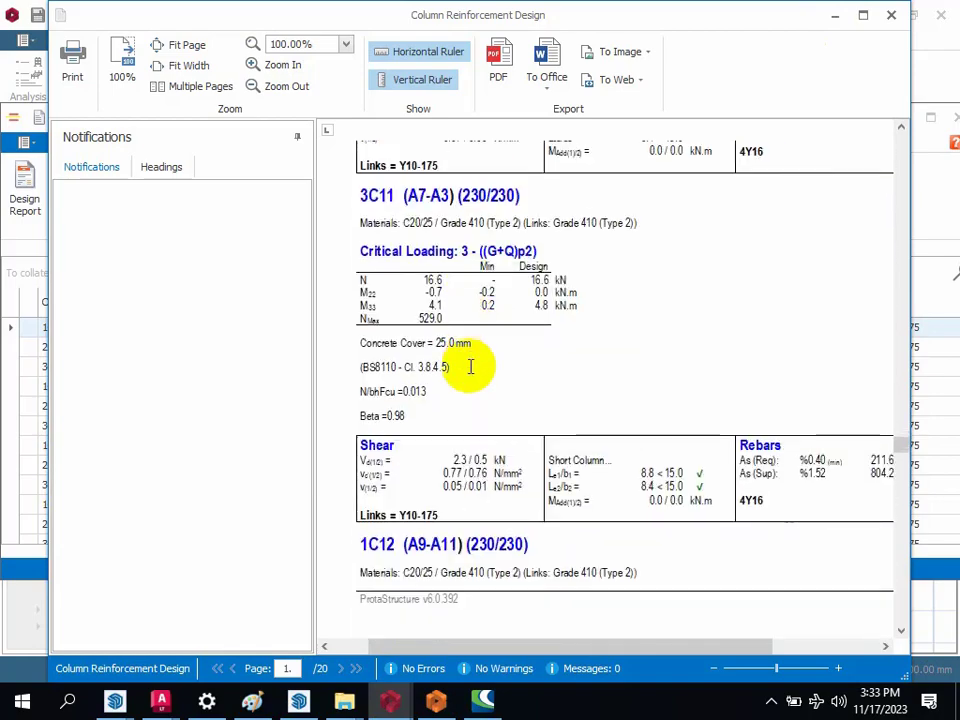
pyautogui.scroll(-15, 464, 447)
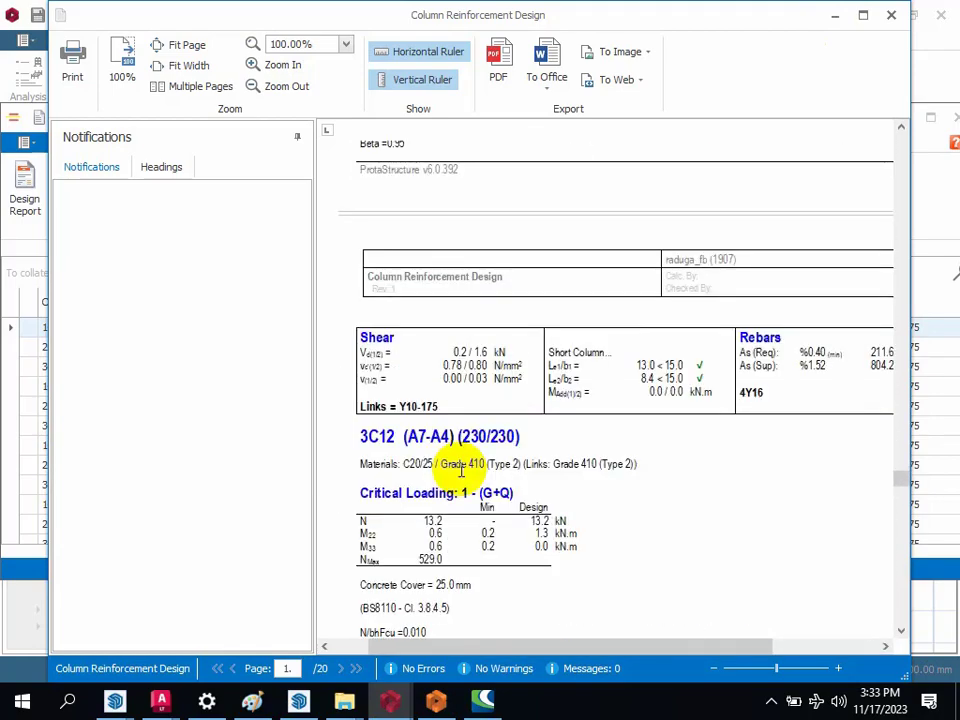
pyautogui.scroll(-15, 459, 493)
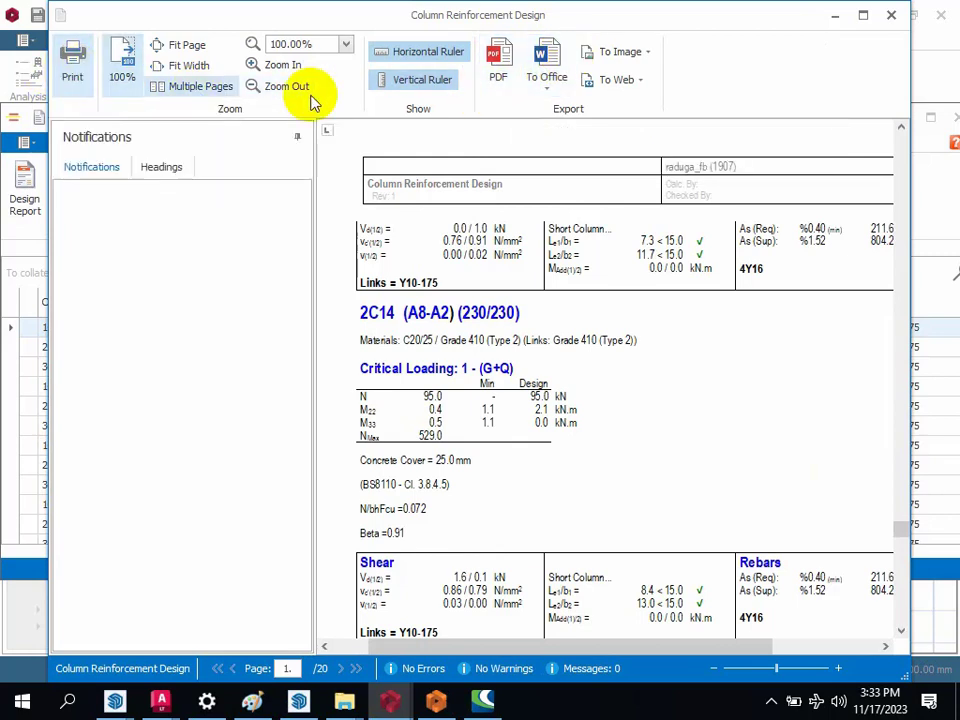
# Step: Export the column report as PROPOSED_BUILDING_DESIGN-RCColDes.pdf in the Export folder and check its pages in Nitro Pro
pyautogui.click(503, 88)
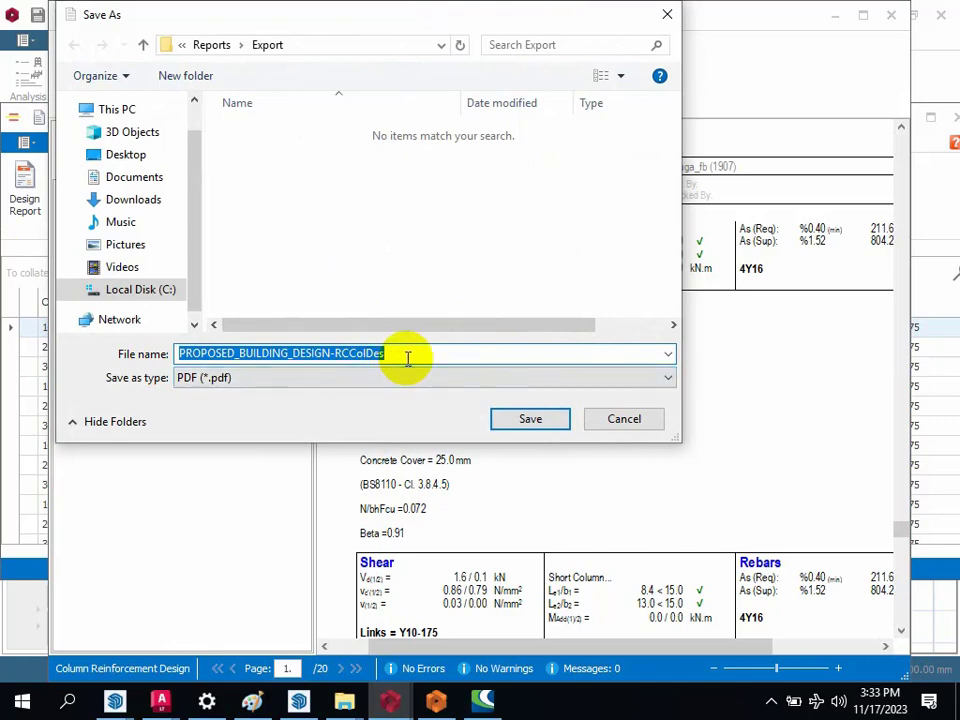
pyautogui.click(535, 420)
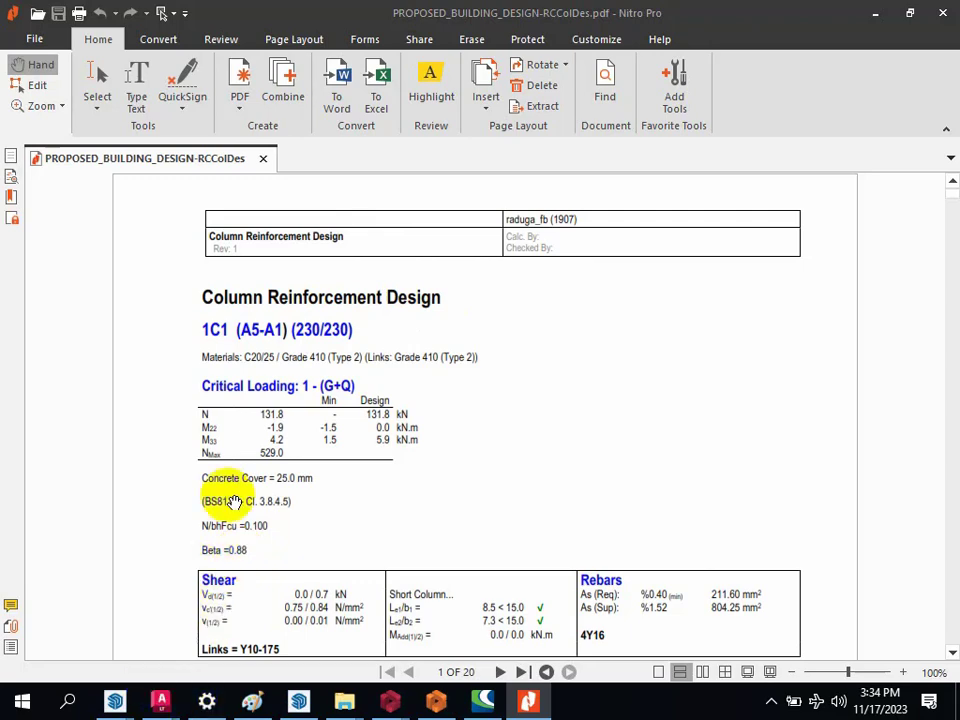
pyautogui.scroll(-15, 214, 440)
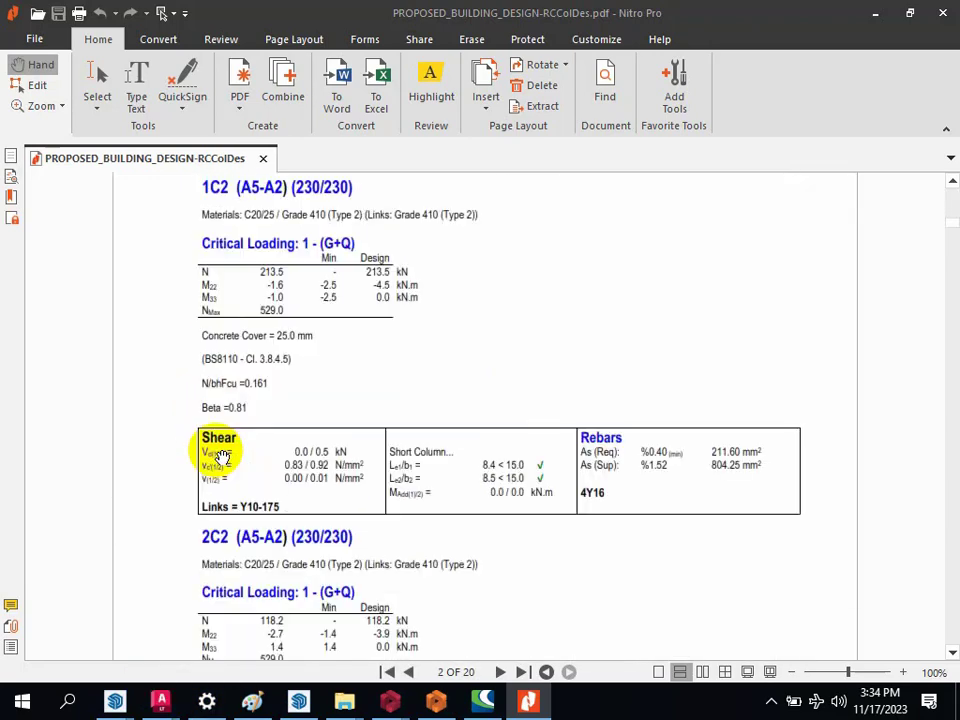
pyautogui.scroll(-12, 220, 455)
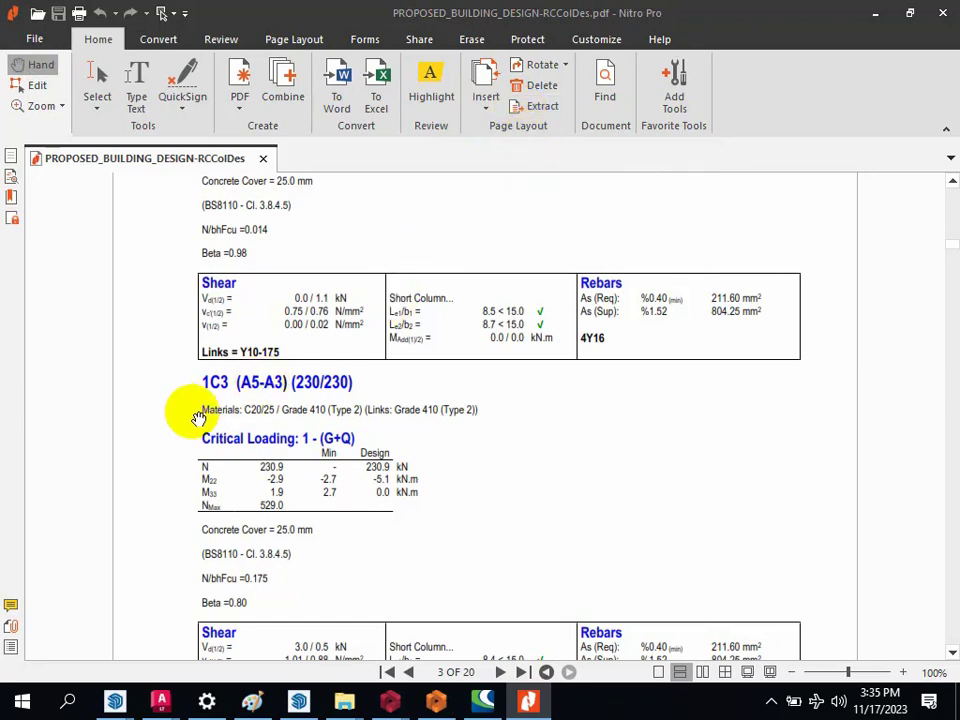
pyautogui.scroll(-4, 200, 435)
pyautogui.scroll(-15, 199, 430)
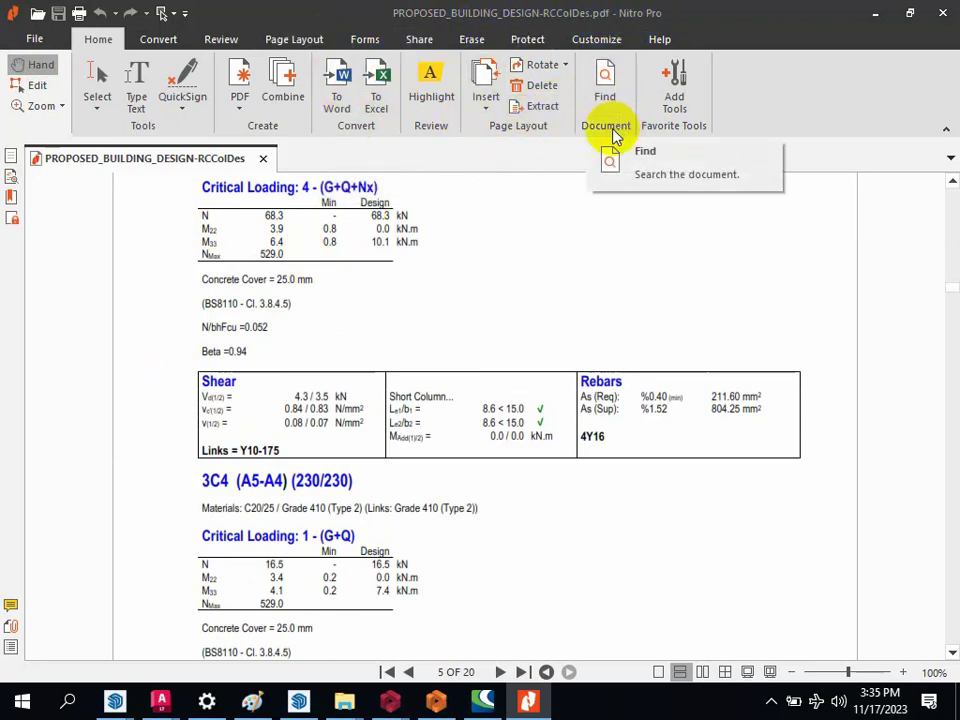
pyautogui.click(945, 18)
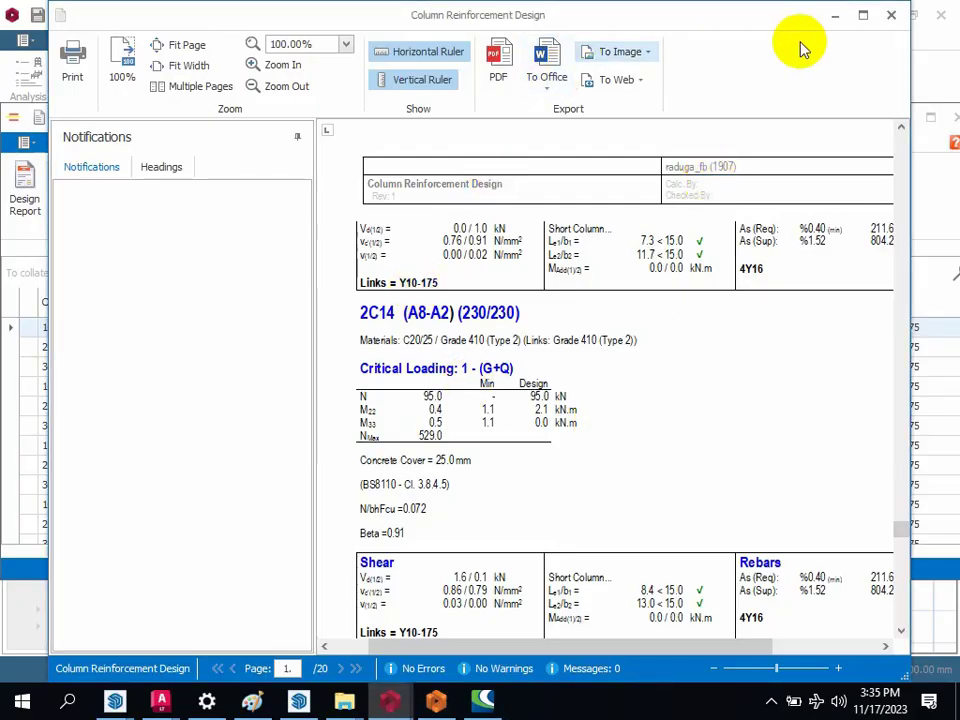
# Step: Close the column report and design table, and look over the building analysis's Beam Reinforcement Design table
pyautogui.click(891, 16)
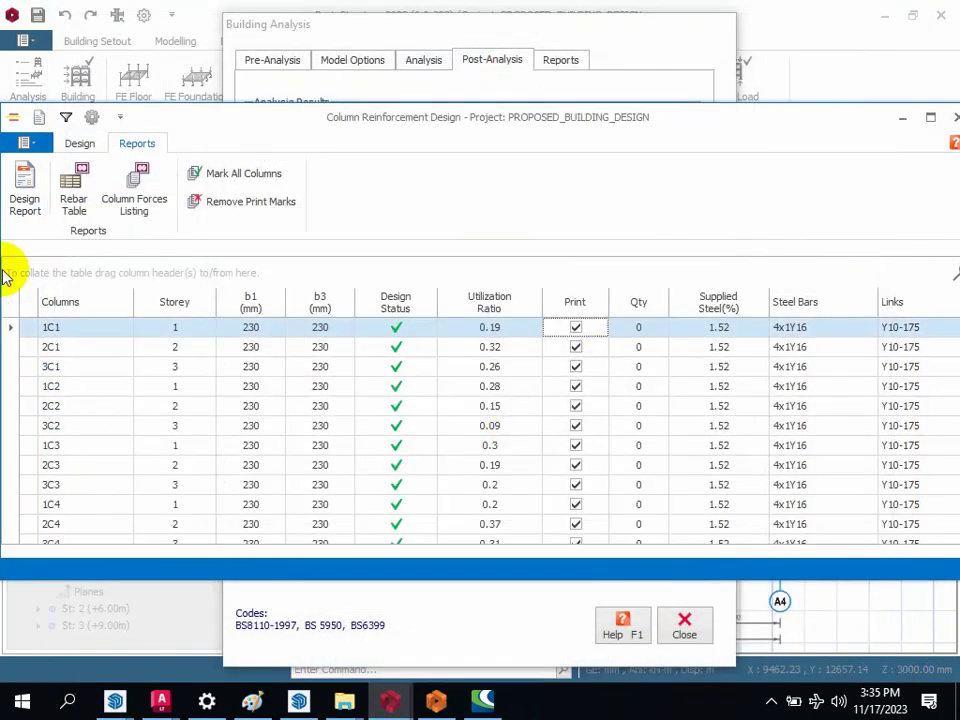
pyautogui.click(954, 117)
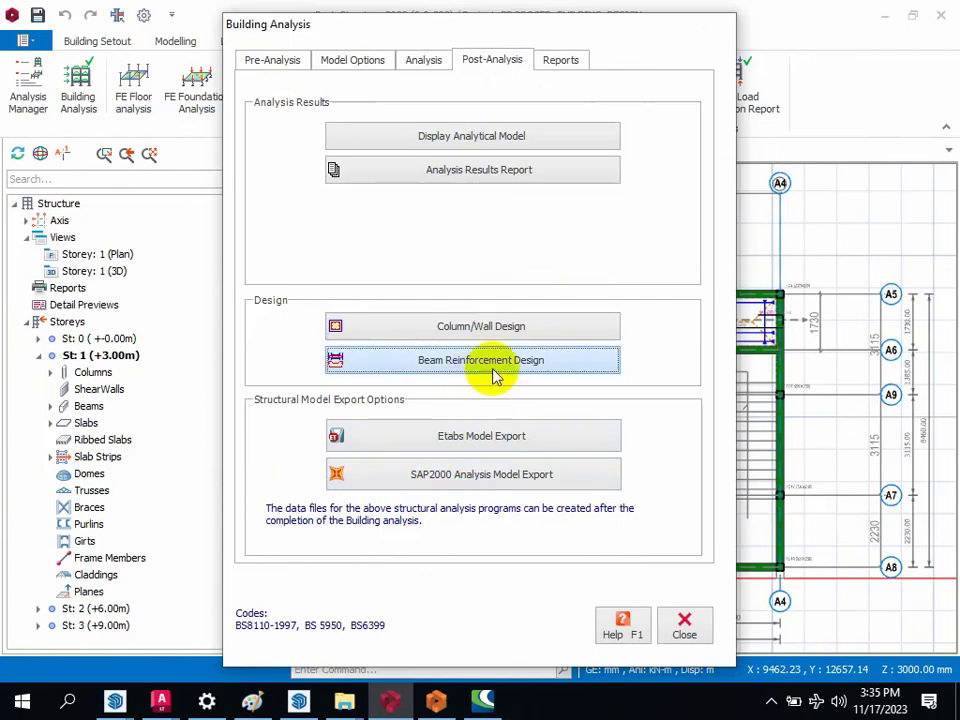
pyautogui.click(476, 370)
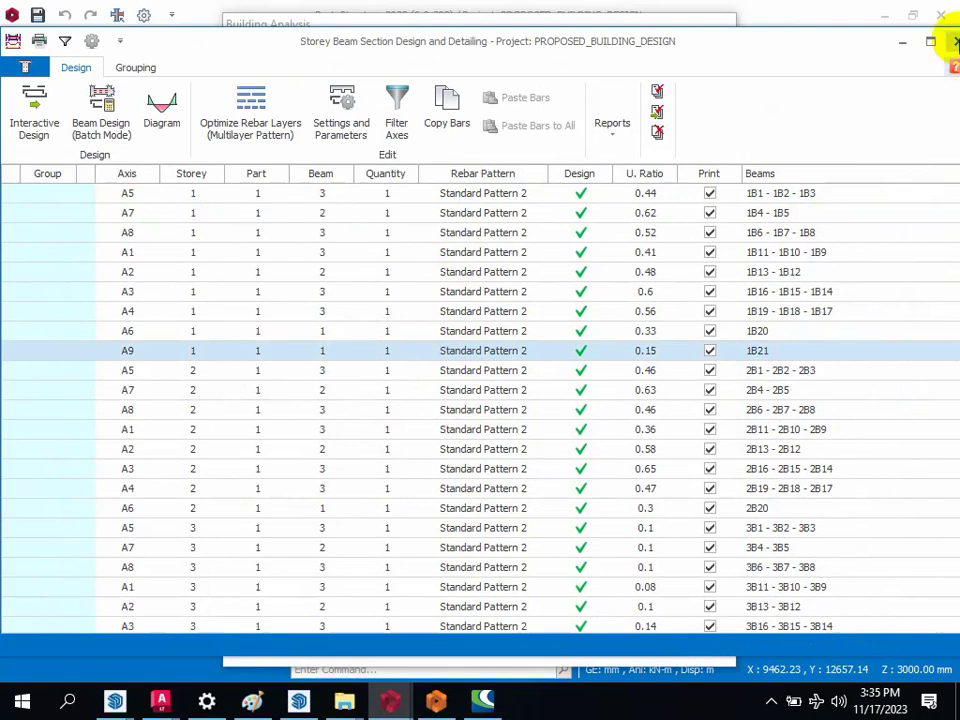
pyautogui.click(955, 41)
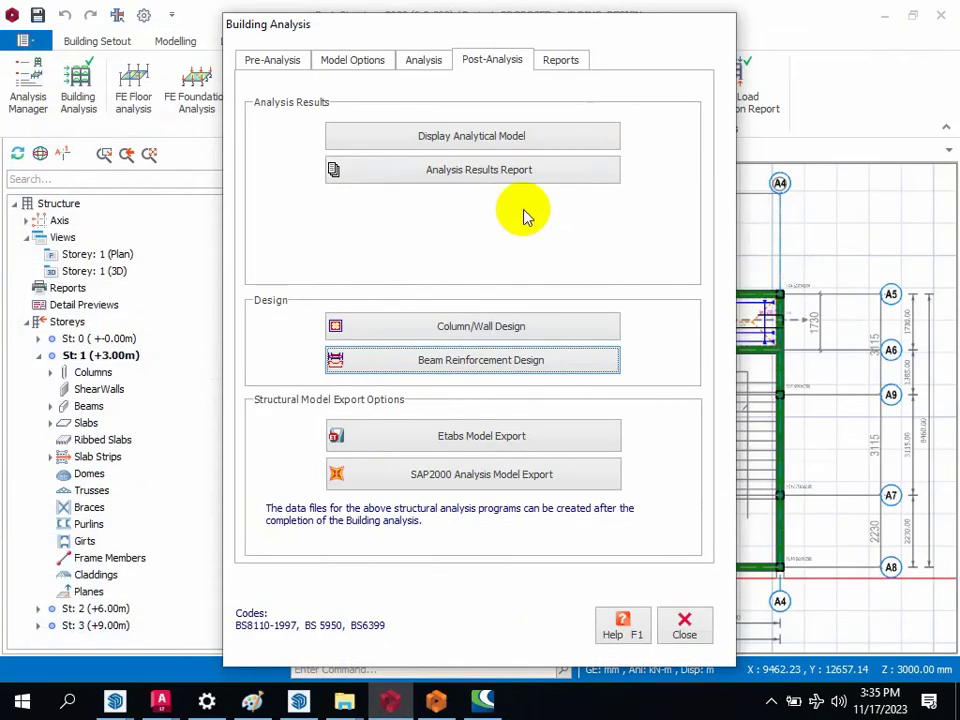
# Step: Reopen the Column/Wall Design table and review the design status, utilization ratio and steel bars of all columns
pyautogui.click(487, 328)
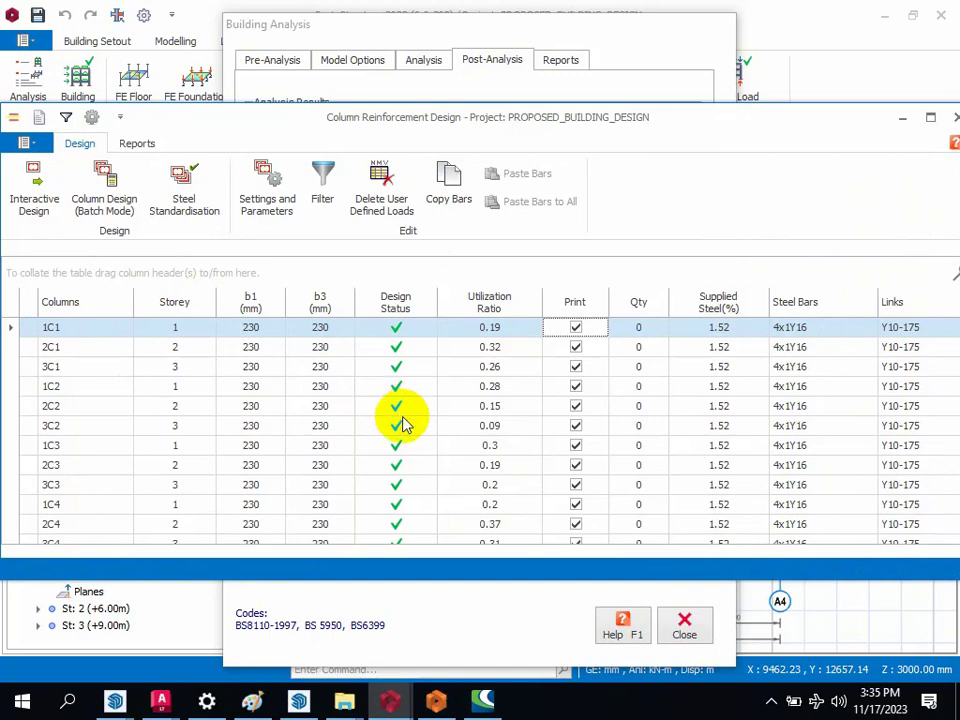
pyautogui.scroll(-2, 341, 425)
pyautogui.scroll(-10, 300, 450)
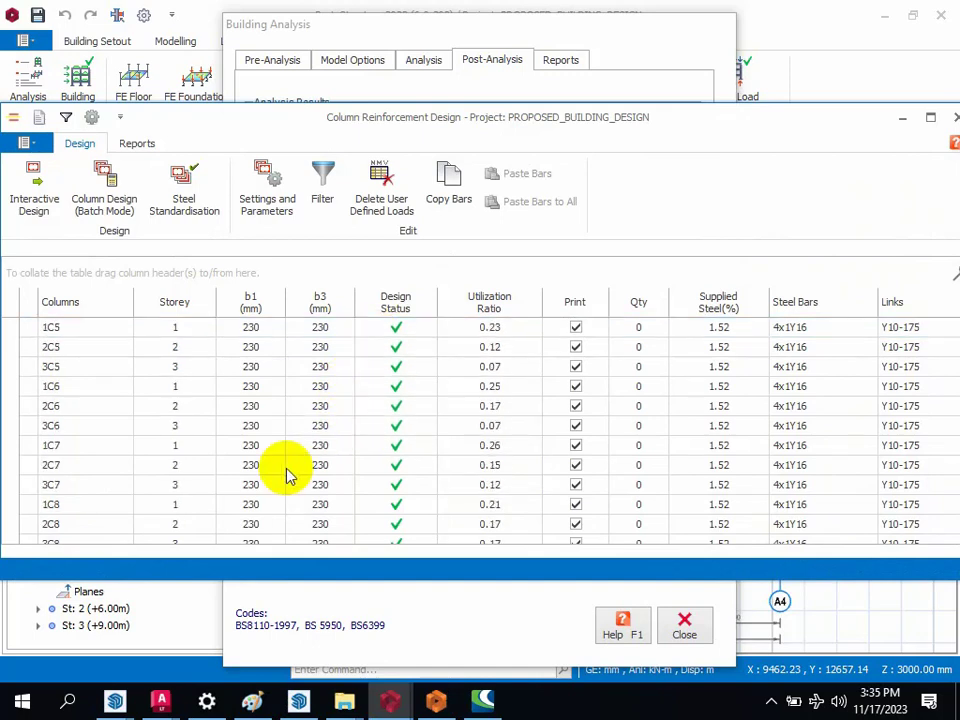
pyautogui.scroll(-1, 90, 370)
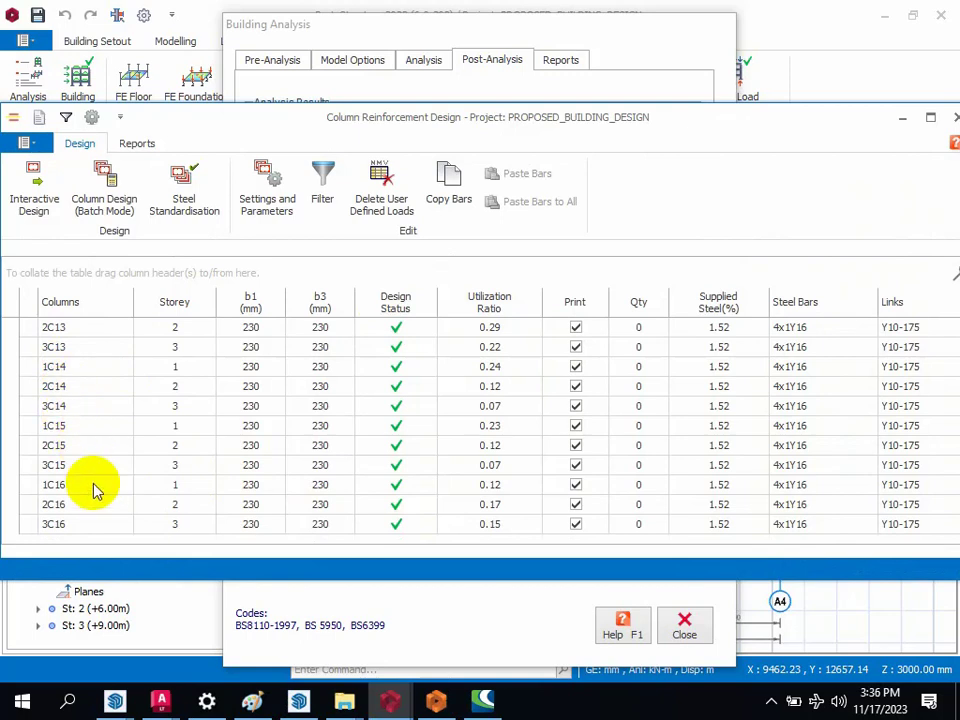
pyautogui.scroll(11, 92, 490)
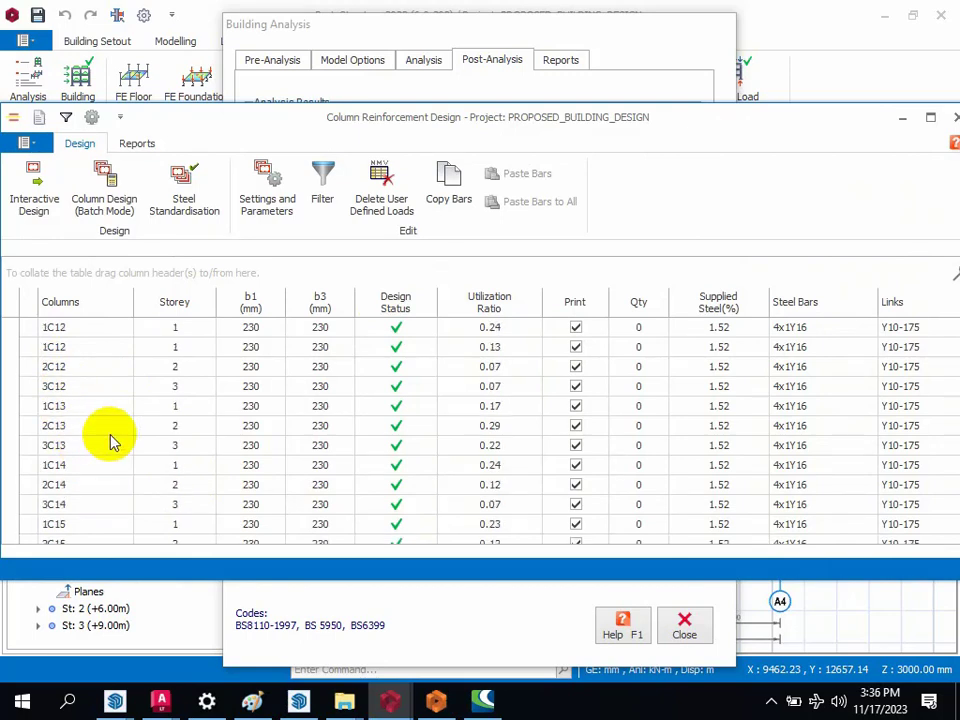
# Step: Clear the print marks from all columns and mark only 1C1, 2C1 and 3C1 for printing in the column design table
pyautogui.scroll(2, 85, 343)
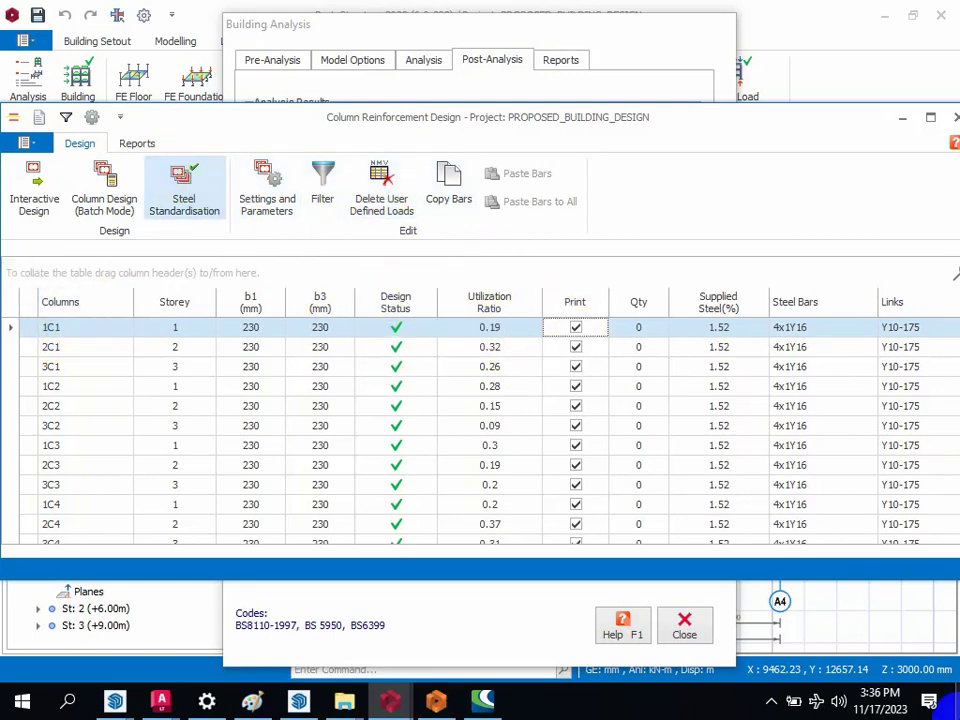
pyautogui.click(114, 148)
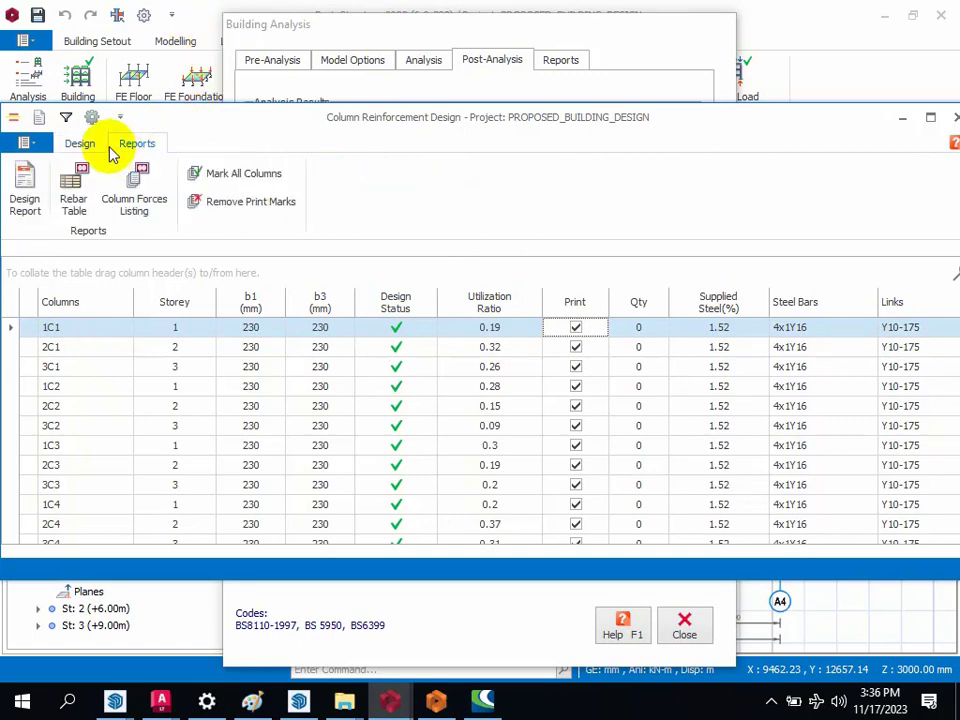
pyautogui.click(230, 175)
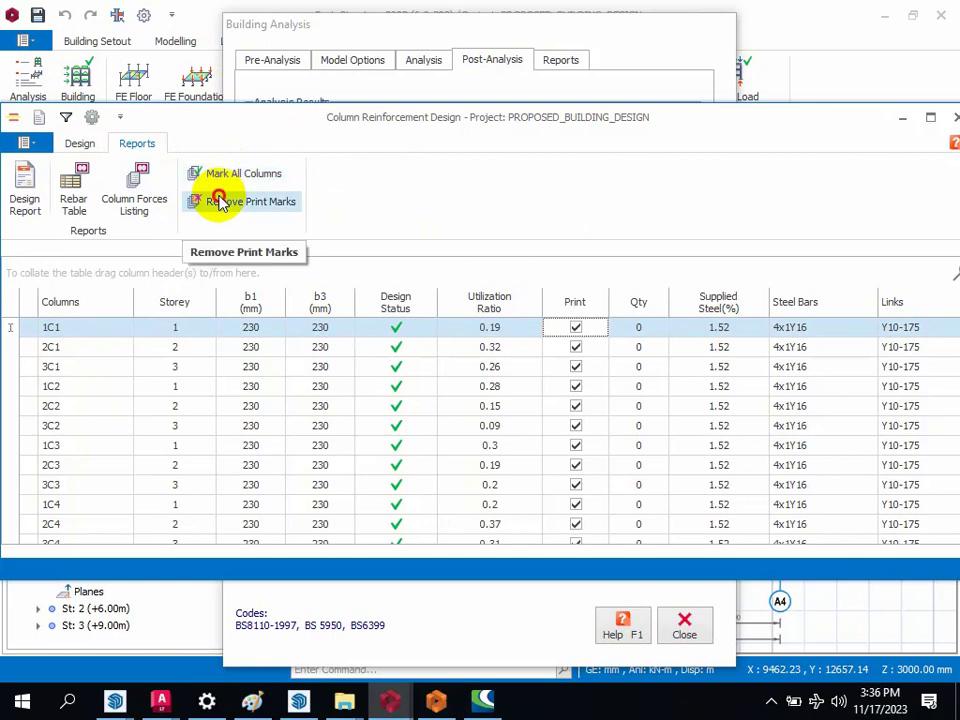
pyautogui.click(220, 202)
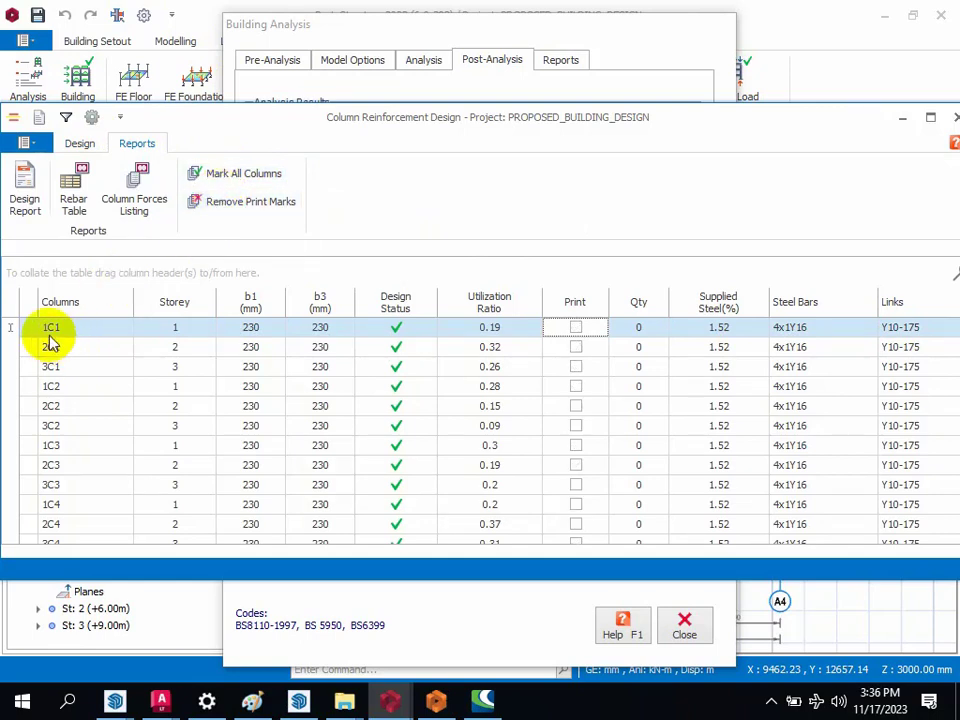
pyautogui.click(576, 330)
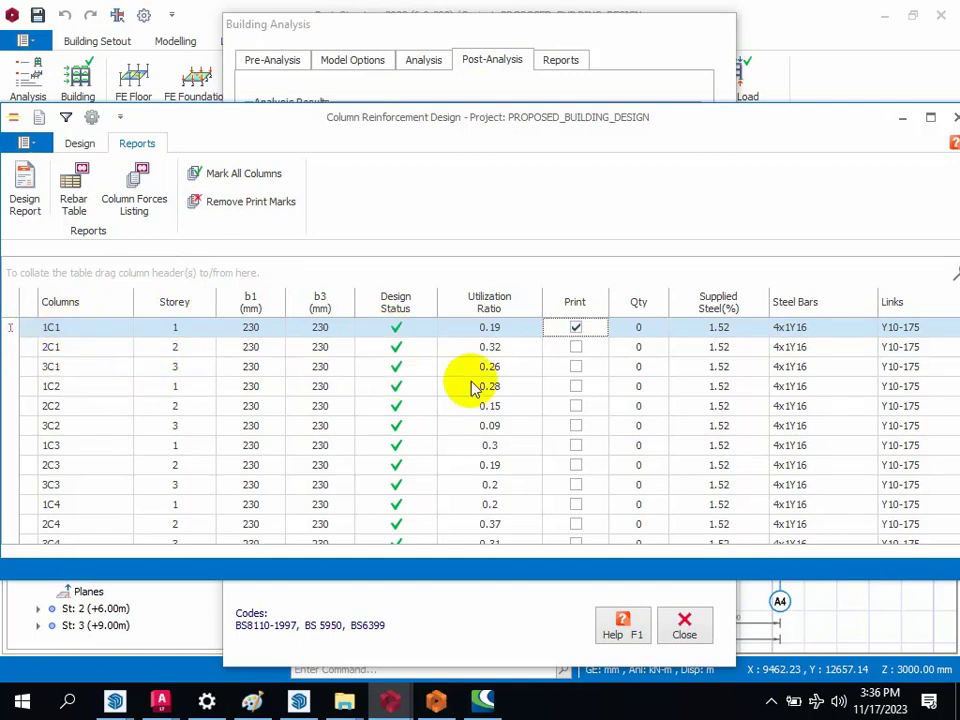
pyautogui.click(577, 349)
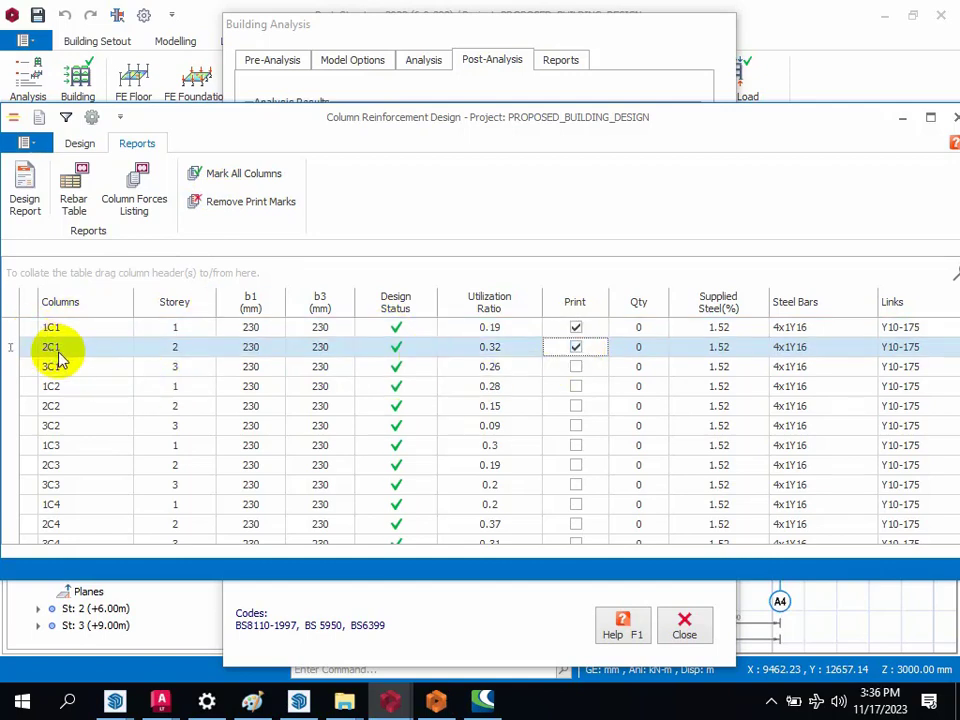
pyautogui.click(576, 367)
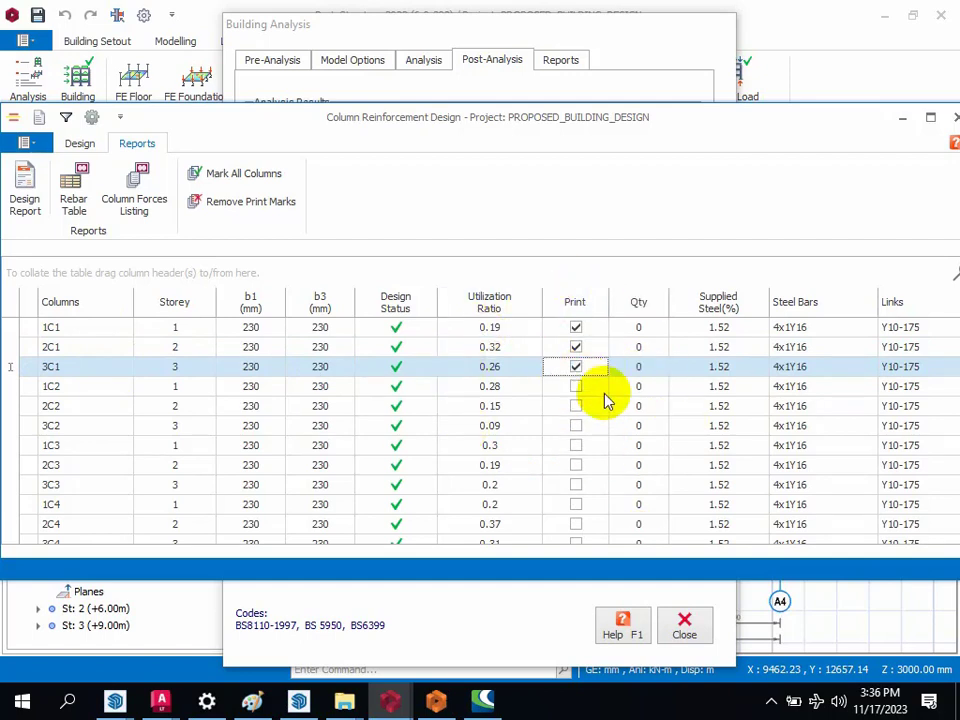
pyautogui.scroll(-1, 593, 398)
pyautogui.scroll(1, 595, 378)
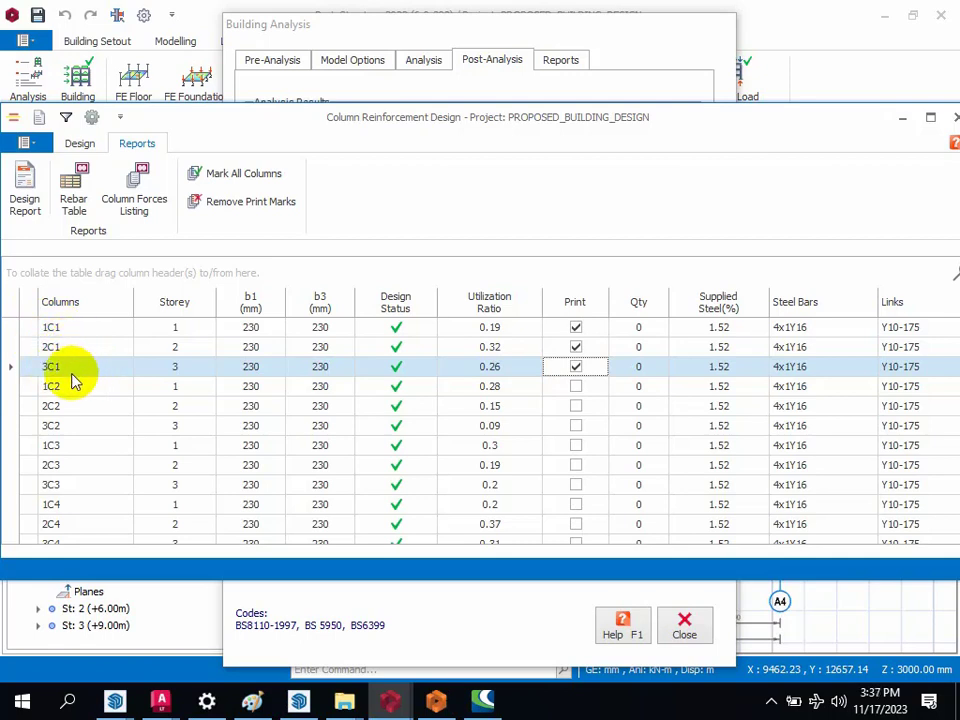
pyautogui.scroll(-12, 315, 455)
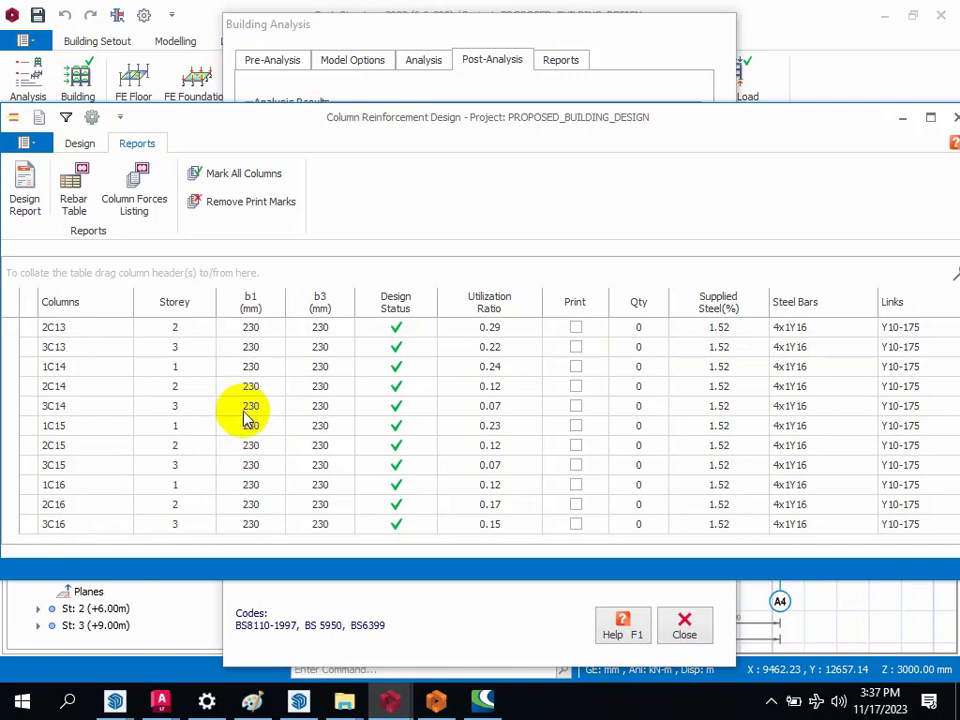
pyautogui.scroll(6, 240, 378)
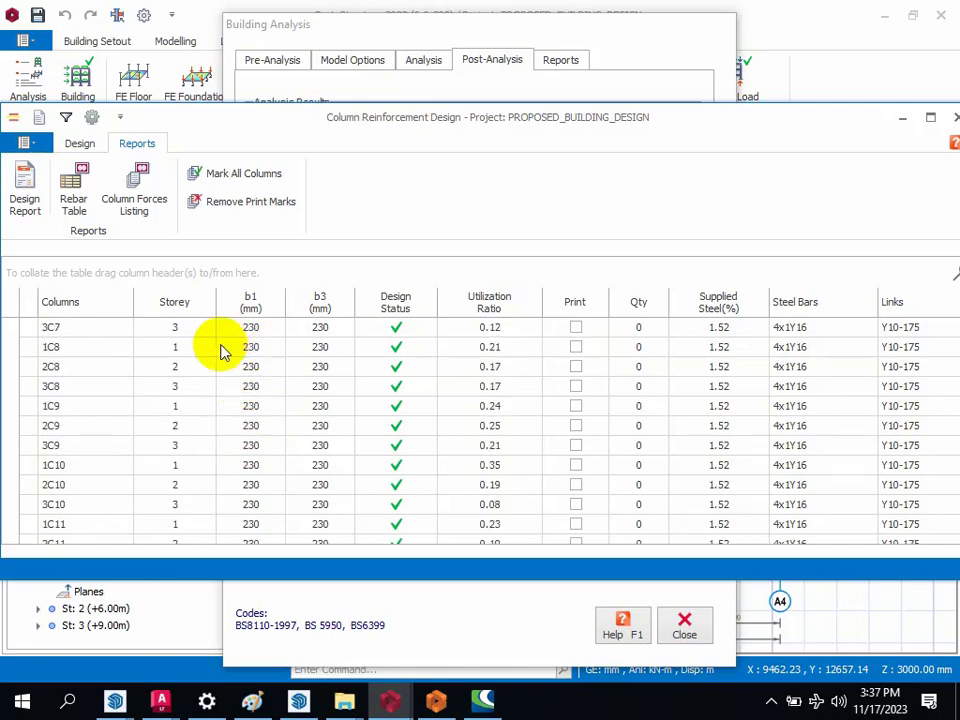
pyautogui.scroll(7, 230, 355)
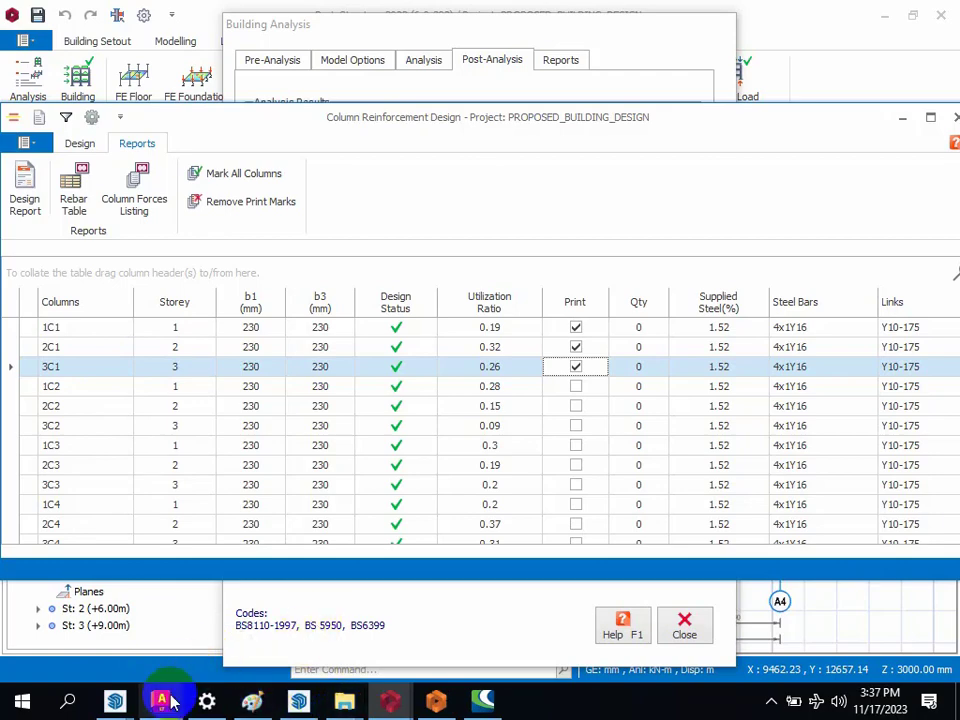
# Step: Switch to Drawing1.dwg in AutoCAD LT and examine the FC1 and FC2 column labels on the pad footing layout
pyautogui.moveTo(171, 698)
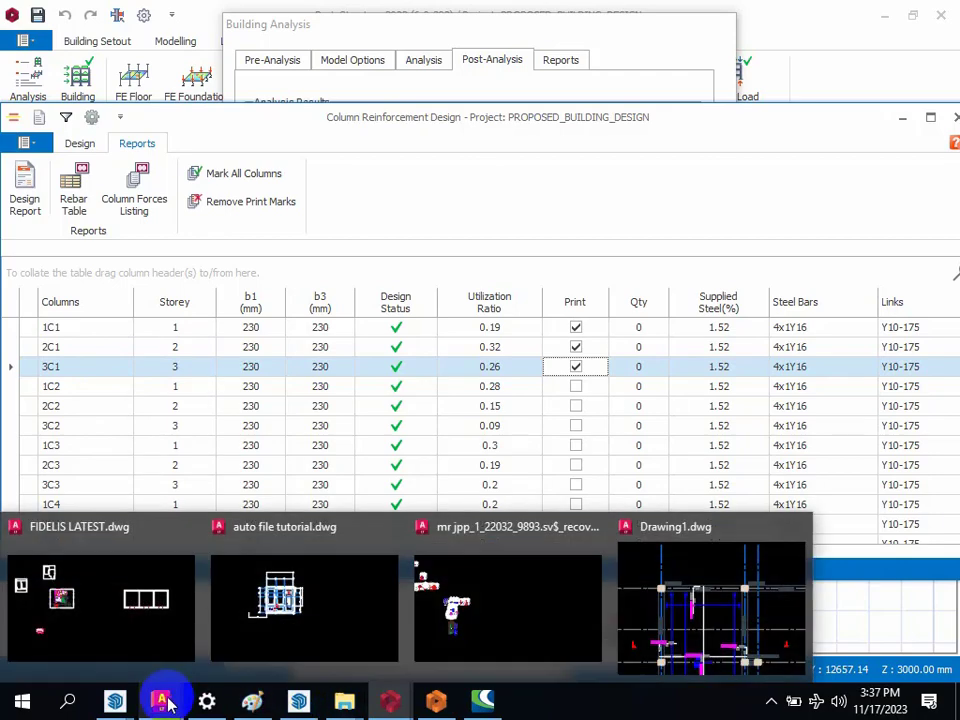
pyautogui.click(739, 617)
pyautogui.scroll(-5, 692, 294)
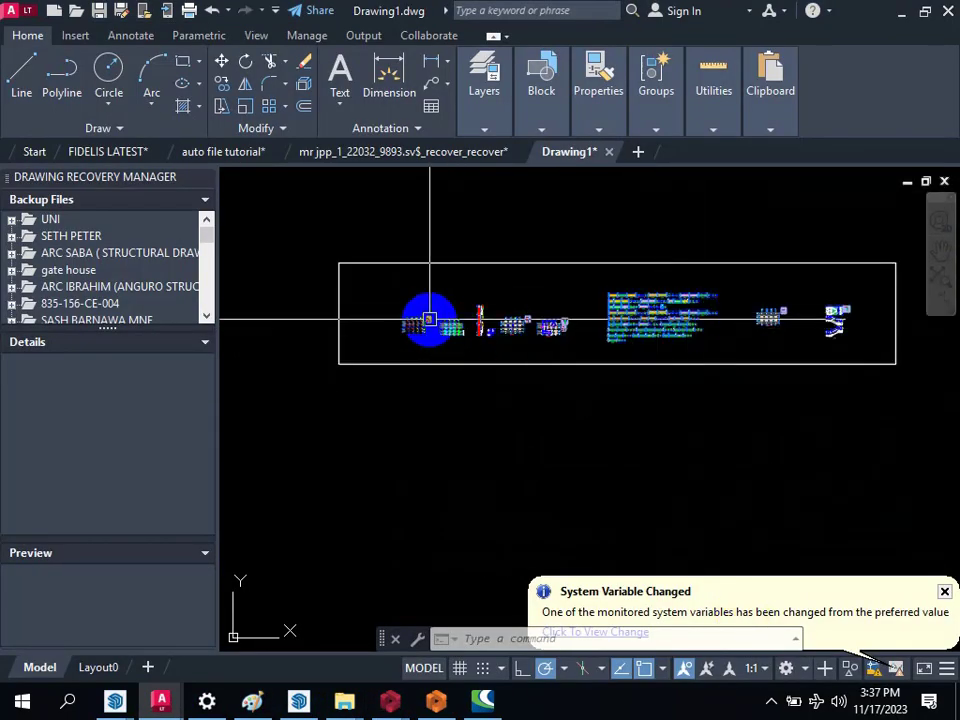
pyautogui.scroll(4, 429, 317)
pyautogui.scroll(12, 386, 315)
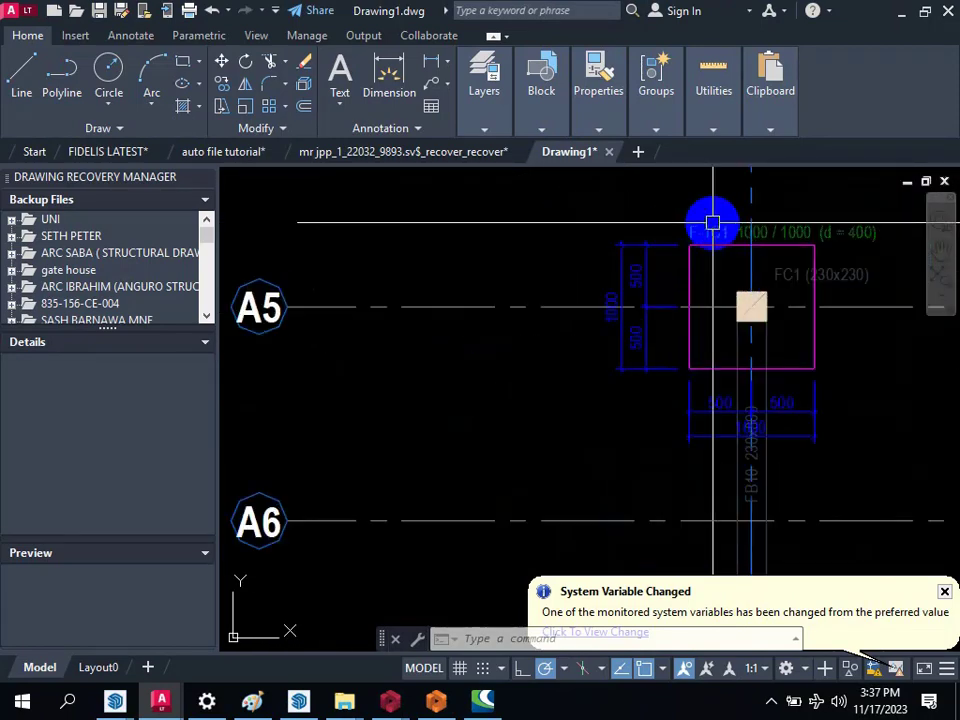
pyautogui.scroll(-4, 680, 248)
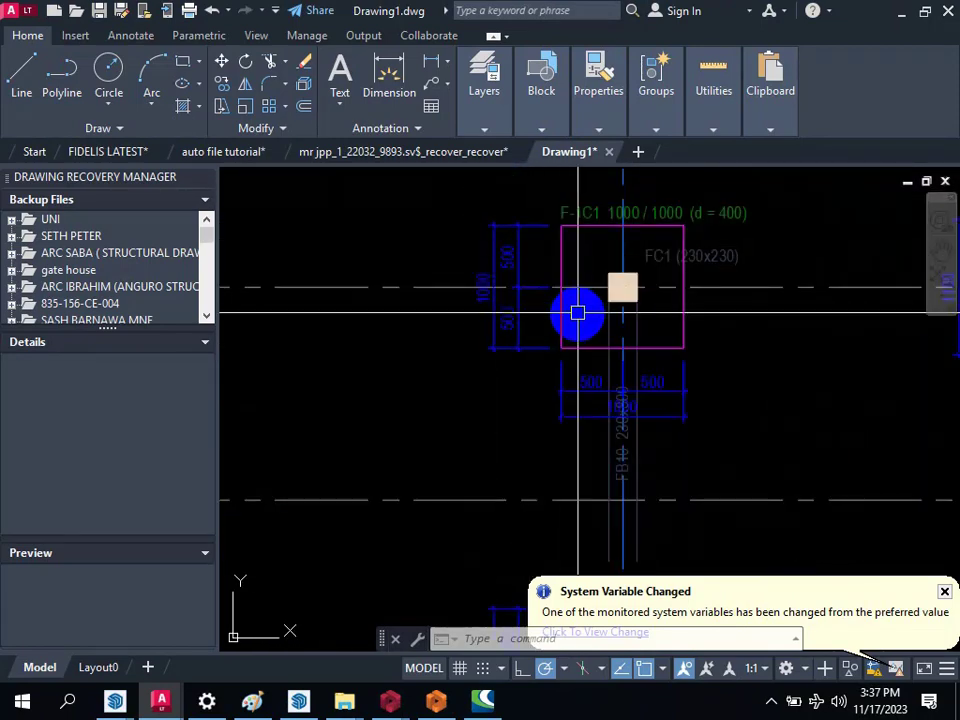
pyautogui.scroll(-3, 548, 290)
pyautogui.scroll(8, 579, 283)
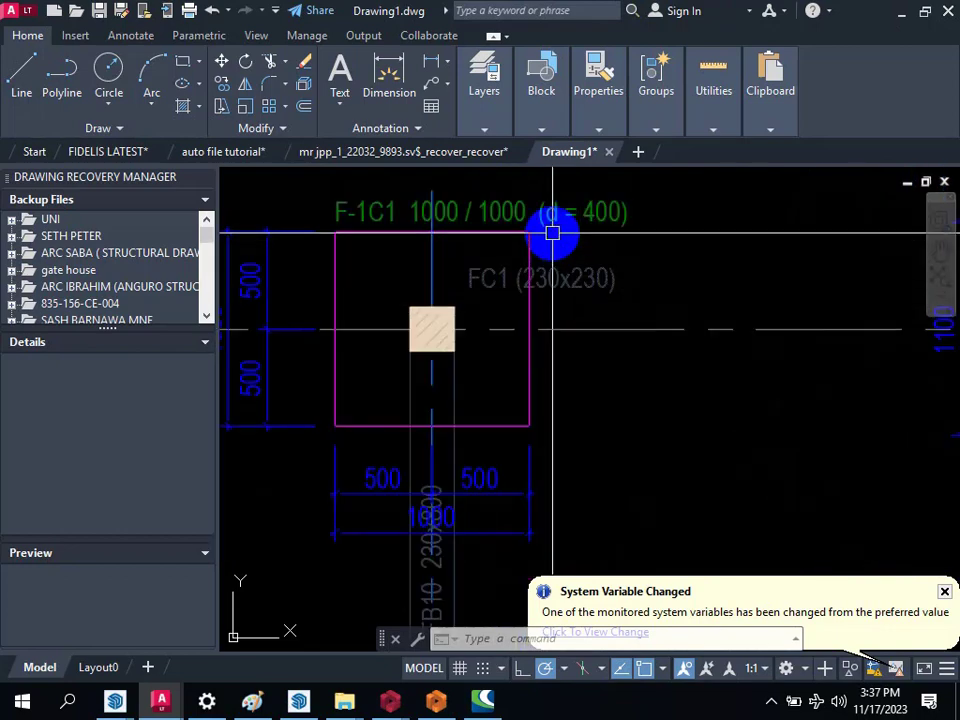
pyautogui.scroll(-3, 548, 290)
pyautogui.scroll(6, 500, 295)
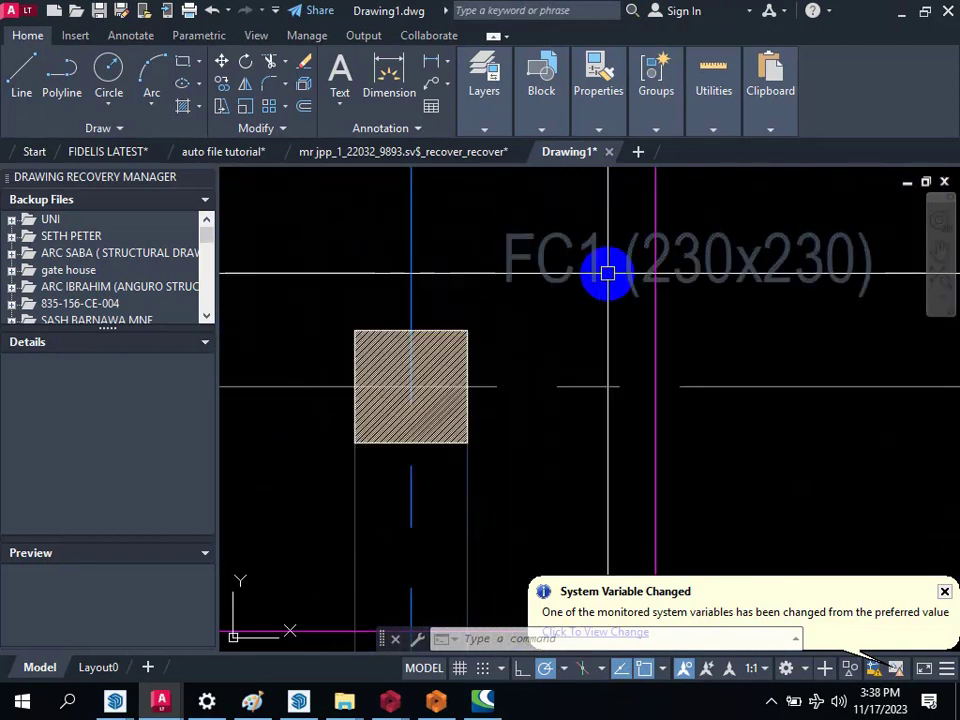
pyautogui.scroll(-3, 400, 250)
pyautogui.scroll(-3, 397, 249)
pyautogui.scroll(6, 700, 275)
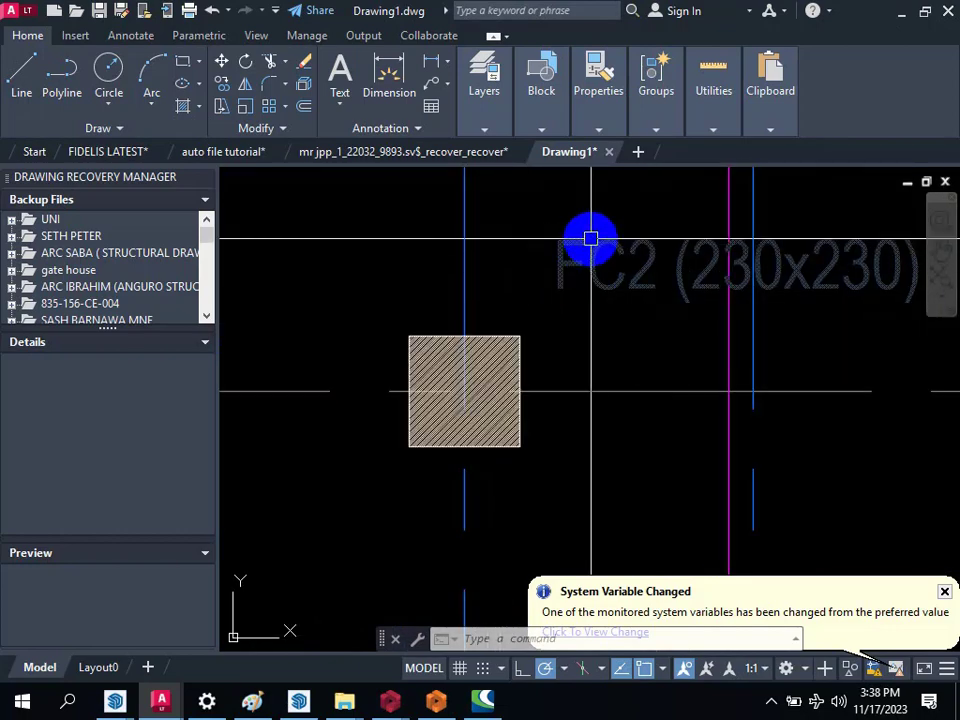
pyautogui.moveTo(595, 238)
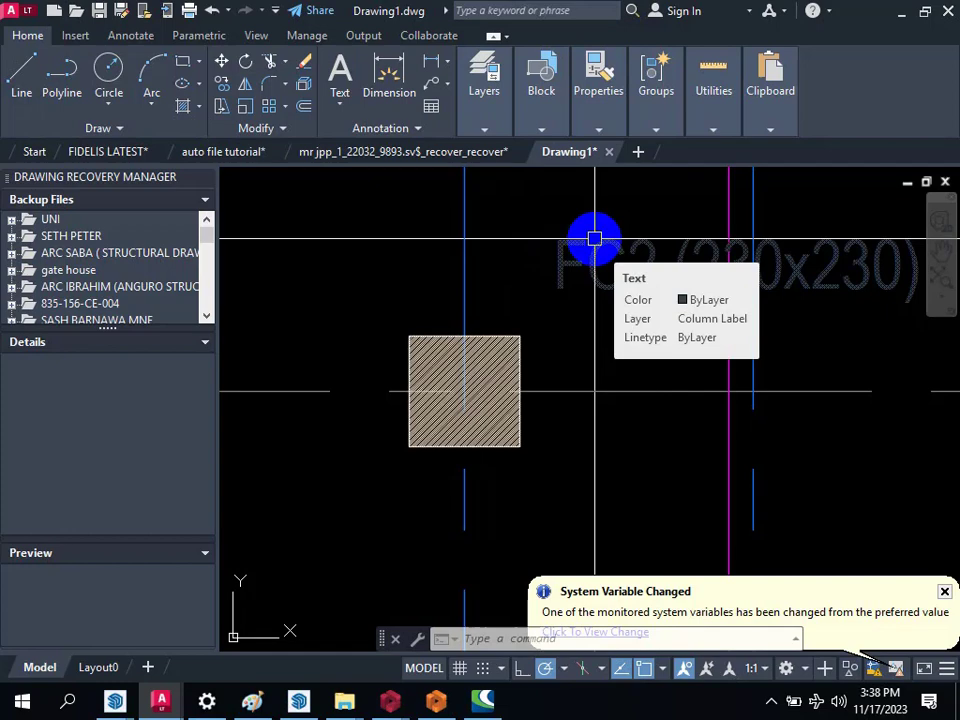
# Step: Examine the dimensions and outline of pad footing F-1C1, and look over the neighbouring structural layouts in the drawing
pyautogui.scroll(-10, 563, 223)
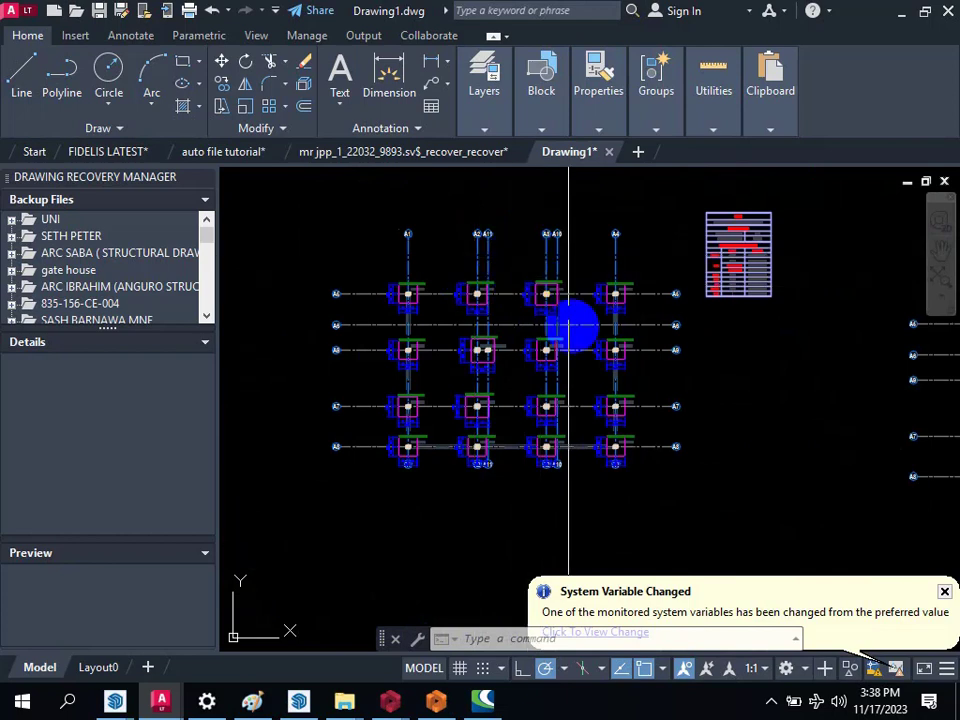
pyautogui.moveTo(529, 419)
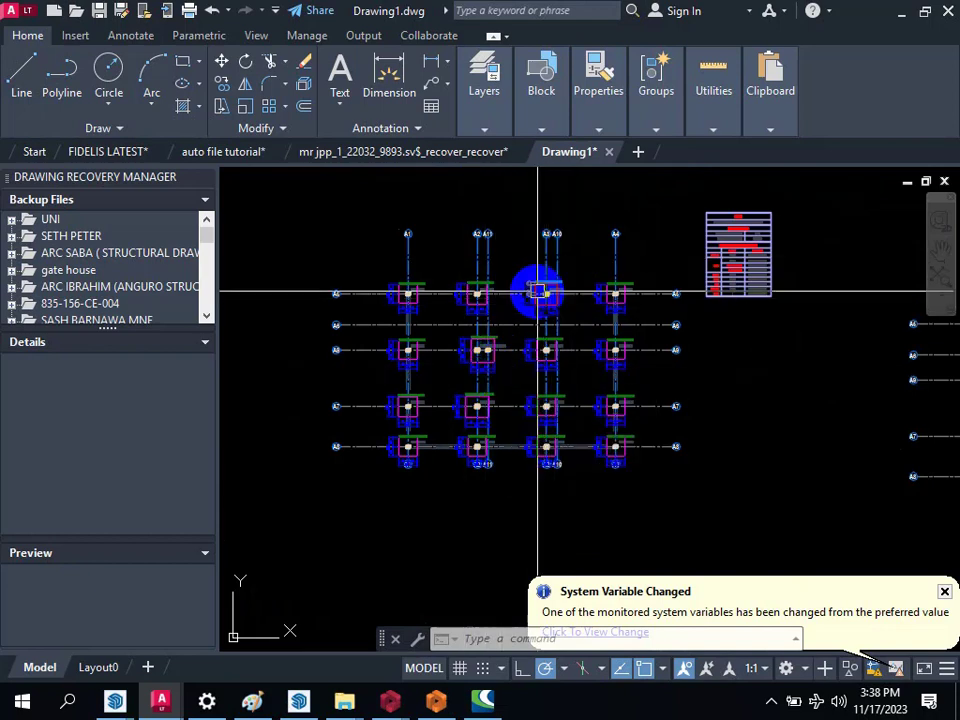
pyautogui.moveTo(541, 290)
pyautogui.scroll(10, 538, 290)
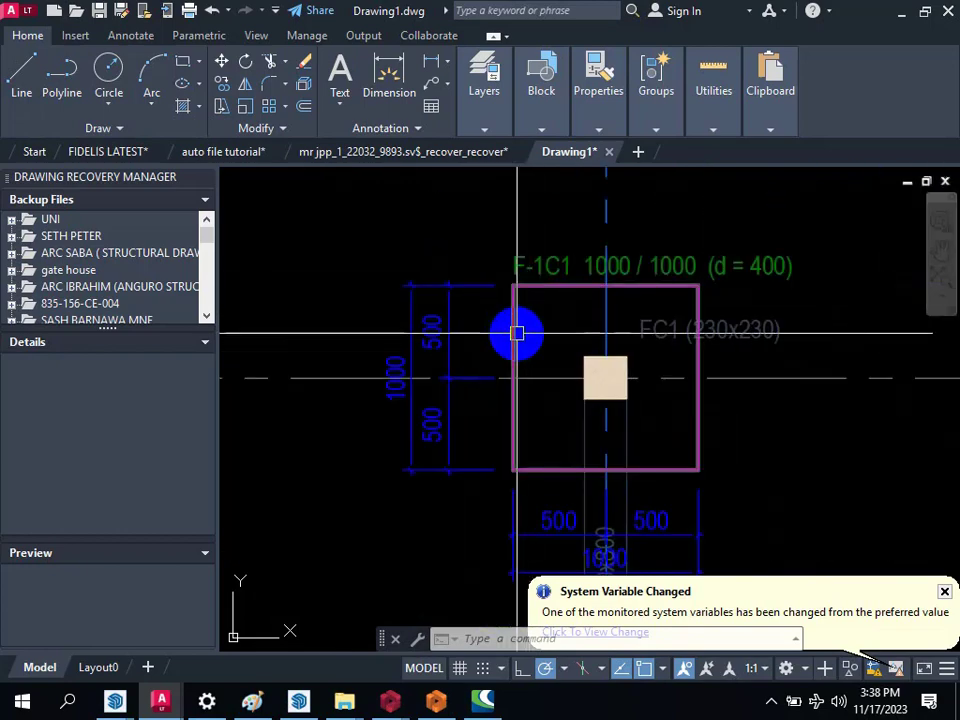
pyautogui.moveTo(517, 332)
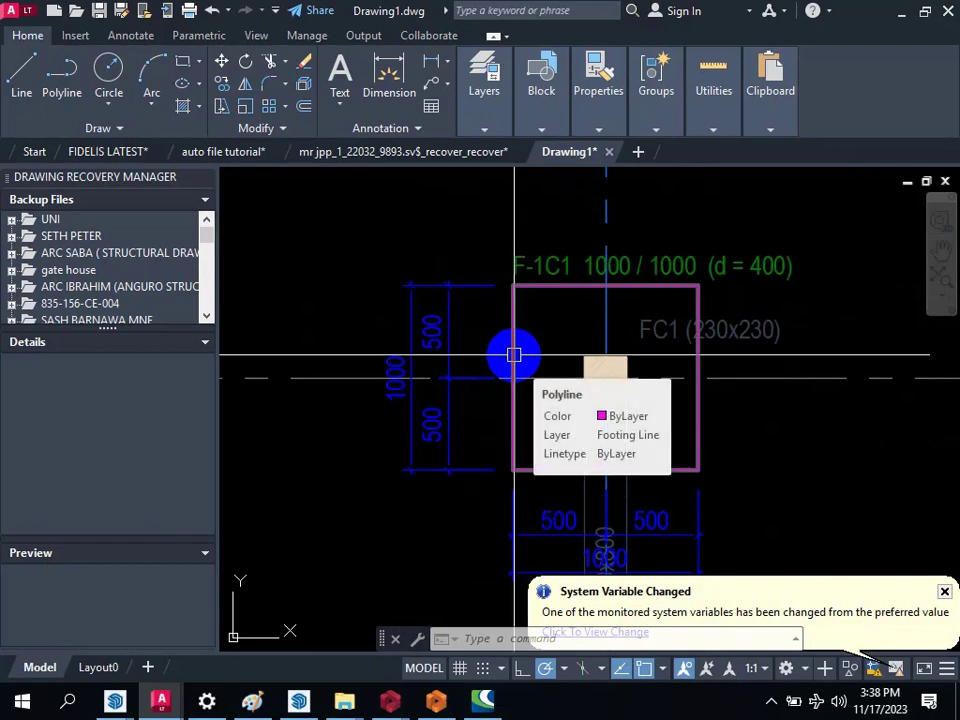
pyautogui.scroll(-8, 513, 355)
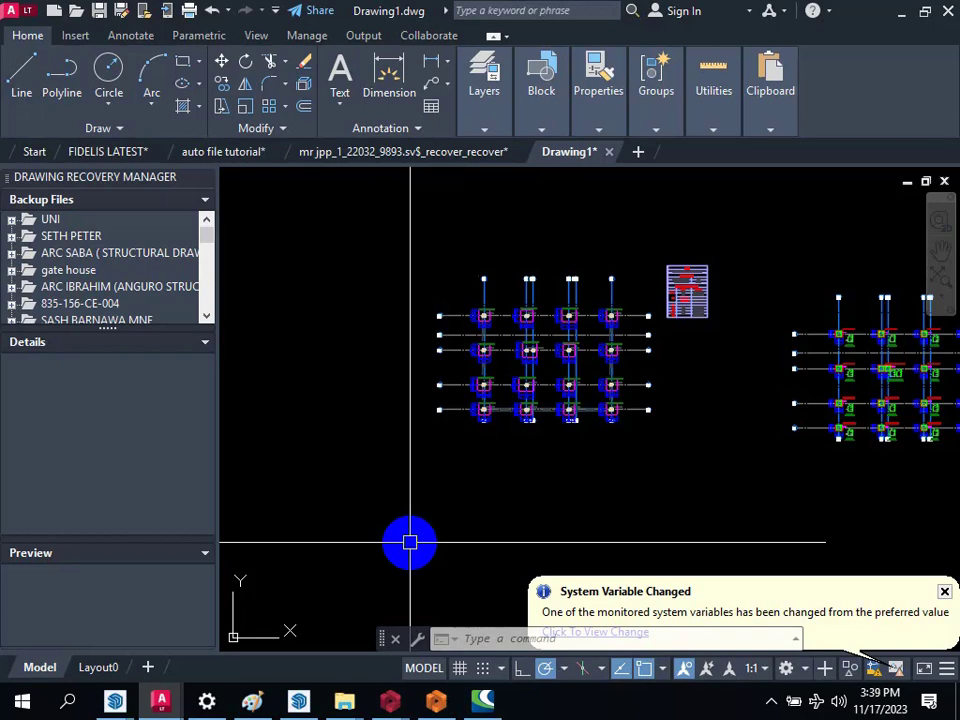
pyautogui.scroll(-5, 411, 437)
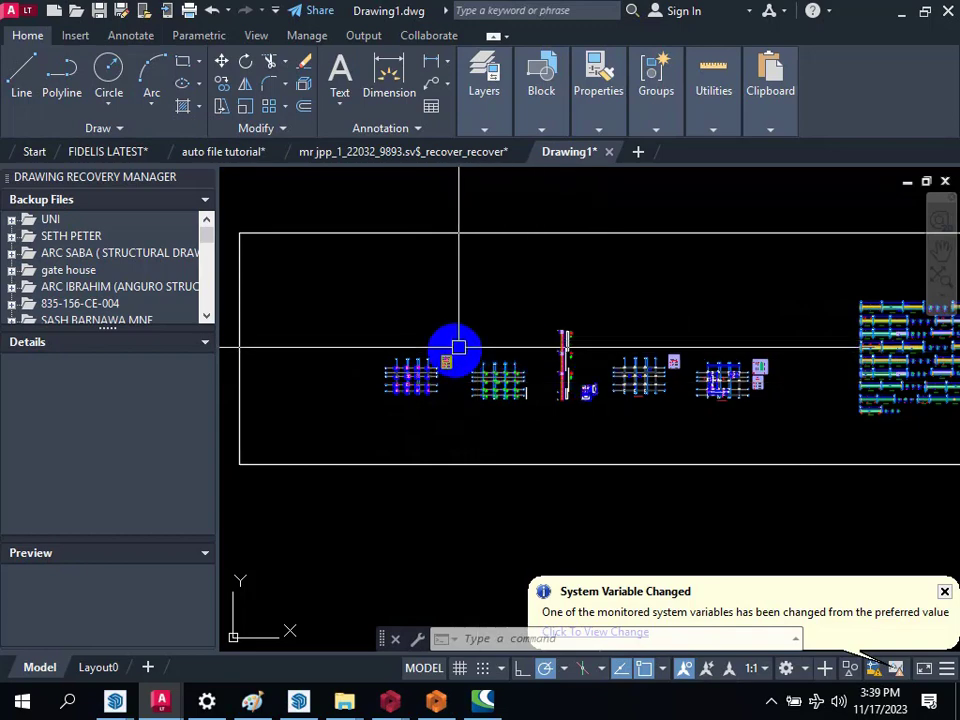
pyautogui.scroll(6, 396, 368)
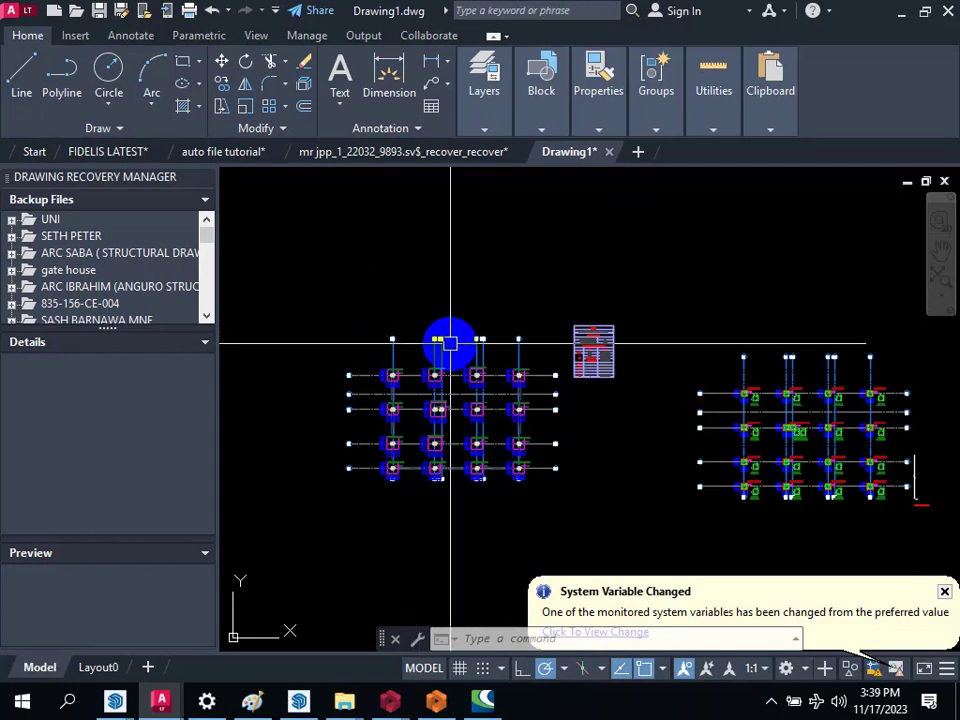
pyautogui.scroll(-4, 450, 343)
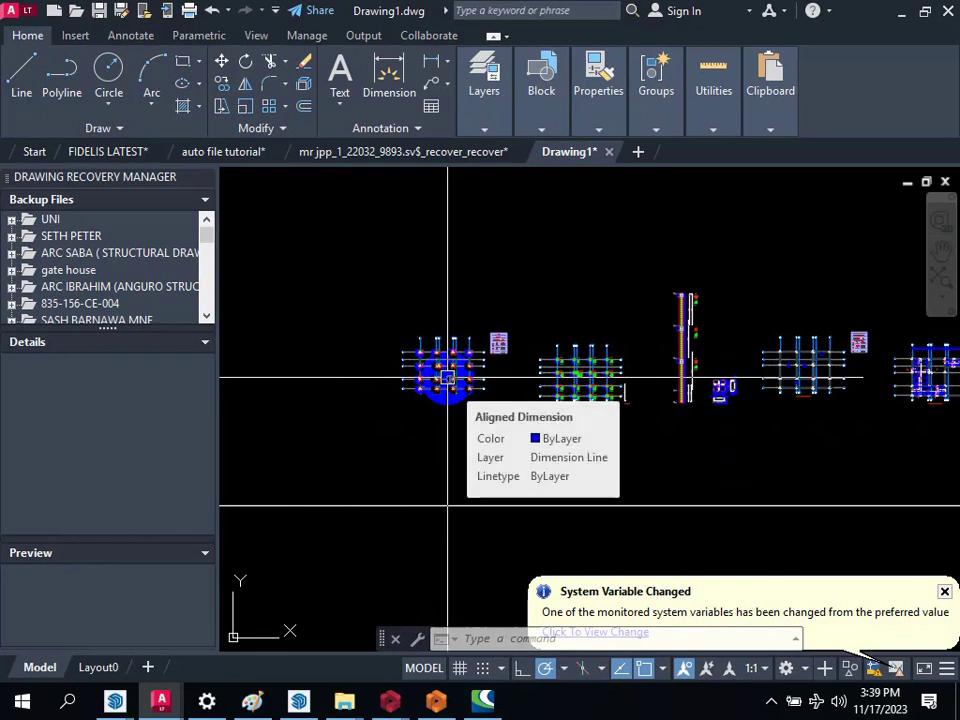
# Step: Switch to ProtaDetails and look over the form plans, column application plans and column elevation drawings
pyautogui.click(438, 698)
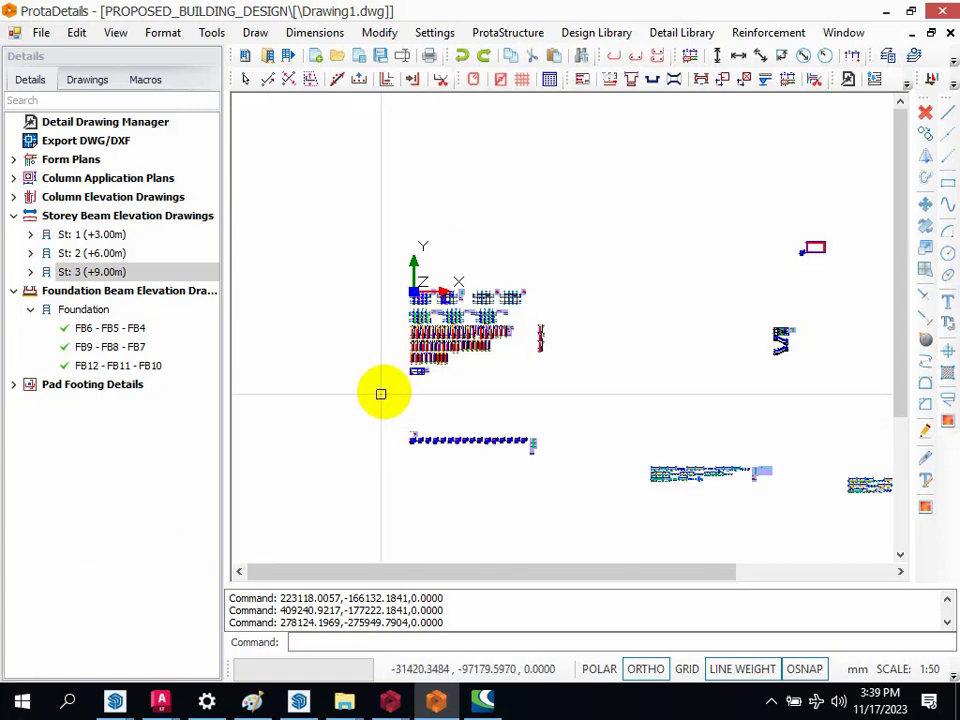
pyautogui.scroll(3, 428, 275)
pyautogui.scroll(3, 426, 340)
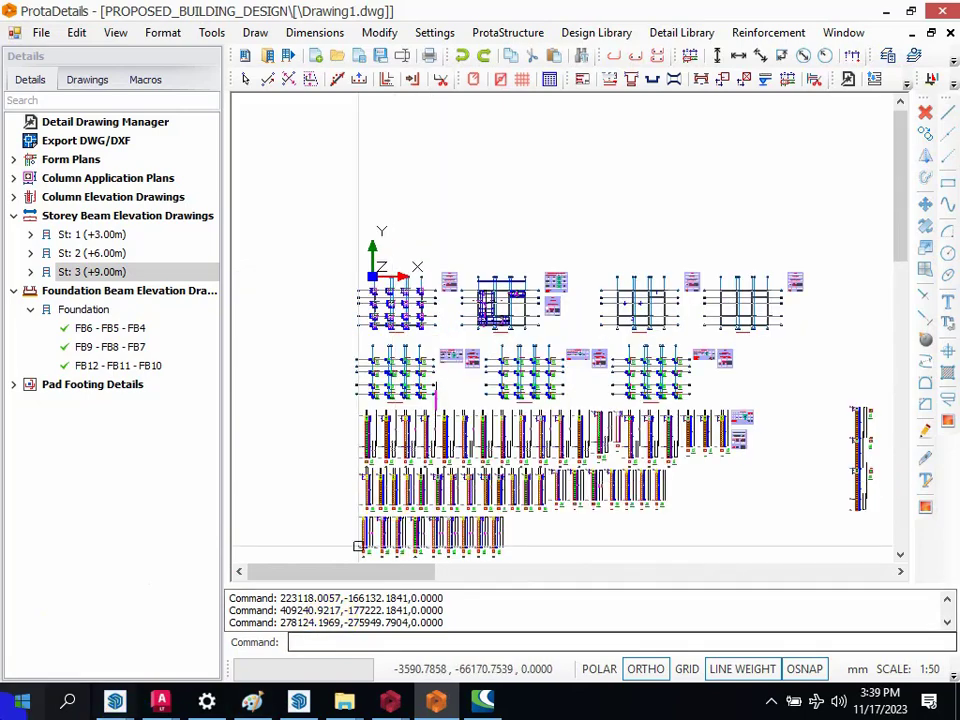
pyautogui.scroll(-2, 350, 258)
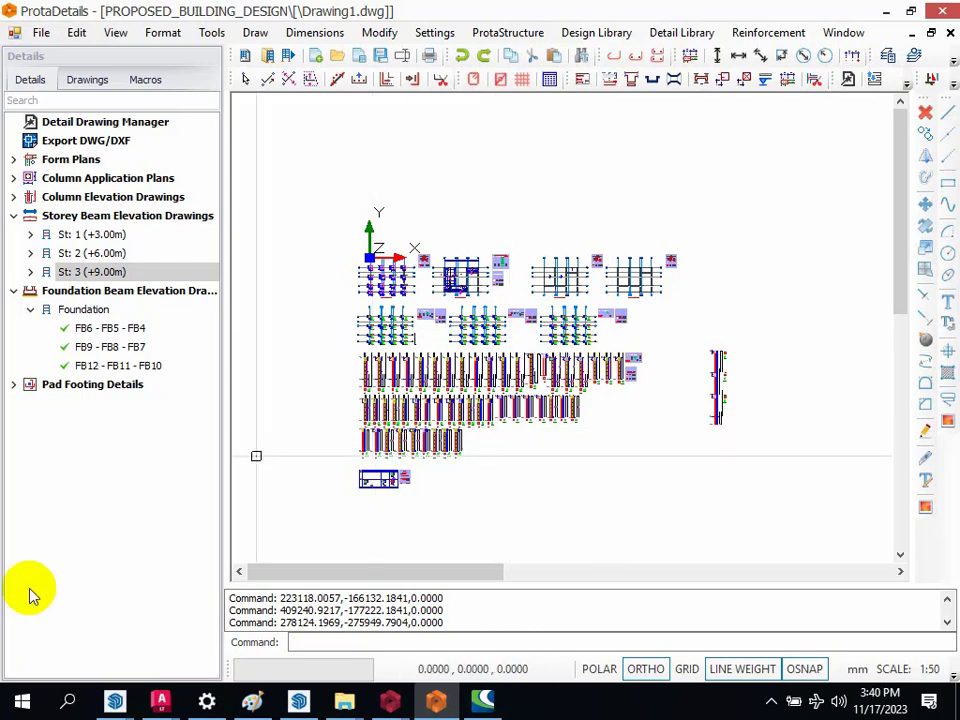
# Step: Put the Windows computer to sleep
pyautogui.click(10, 710)
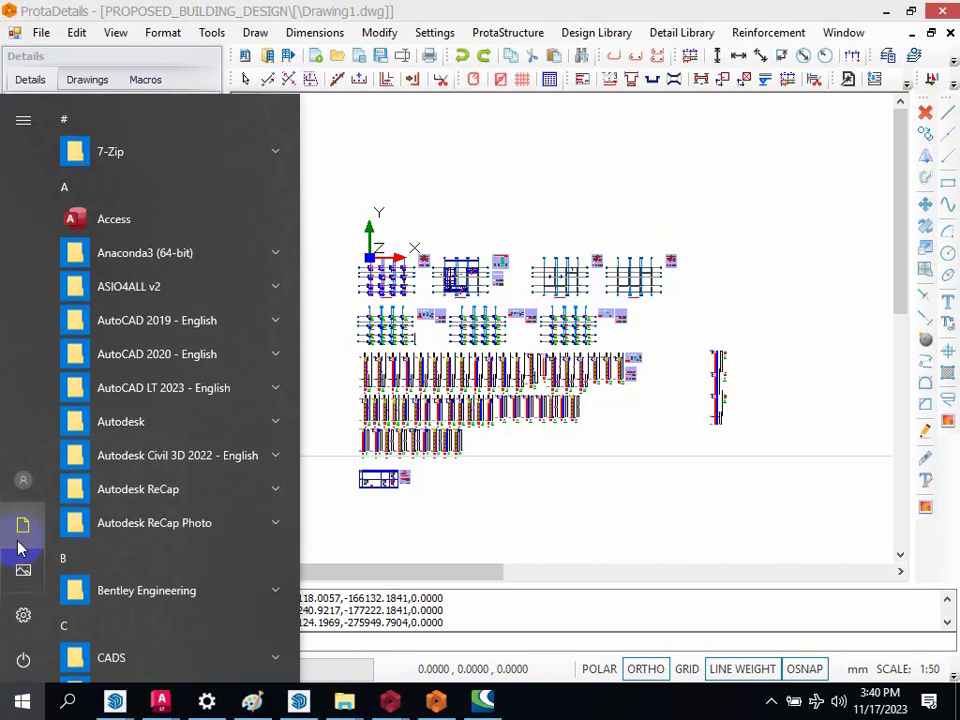
pyautogui.click(23, 657)
pyautogui.click(64, 561)
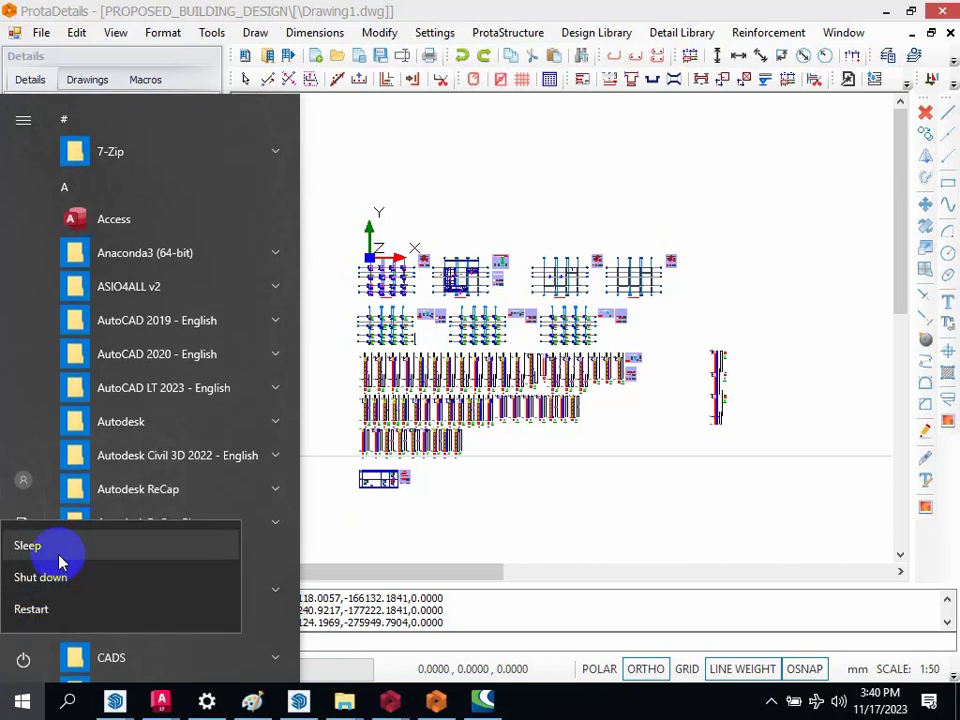